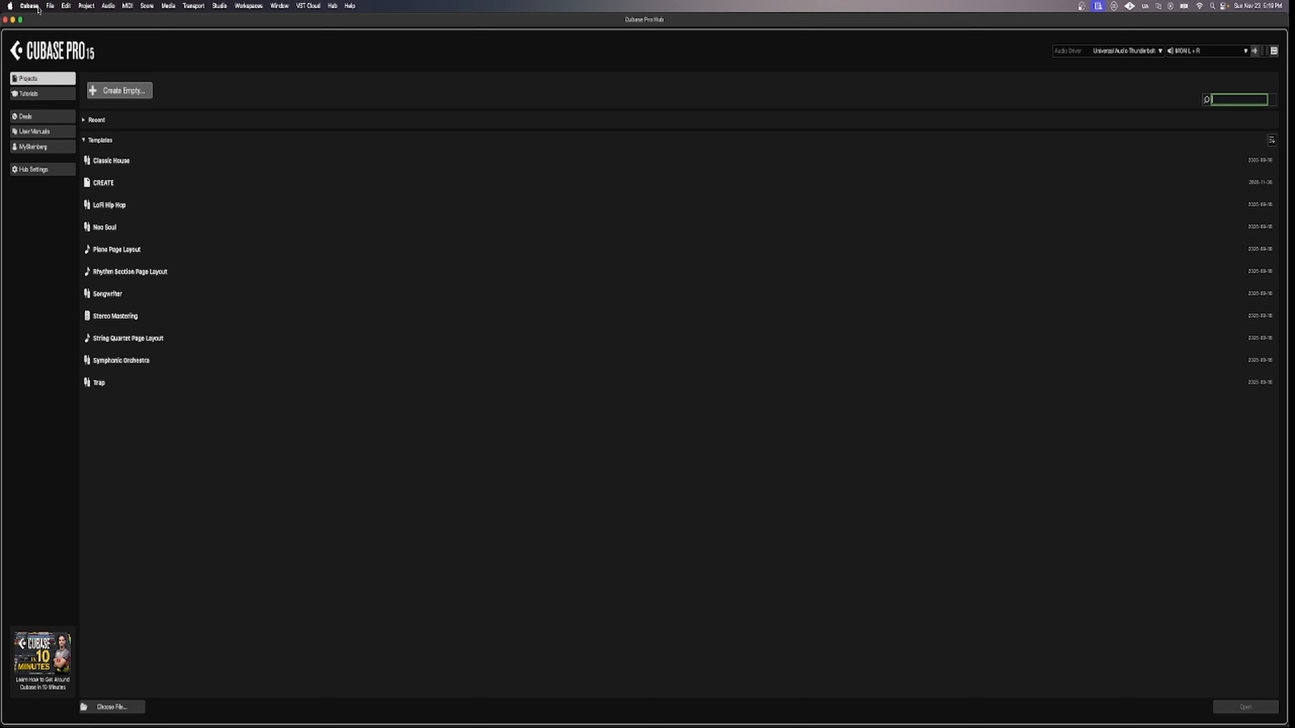
Create an empty Untitled1 project using Create Empty in the Hub.
click(122, 90)
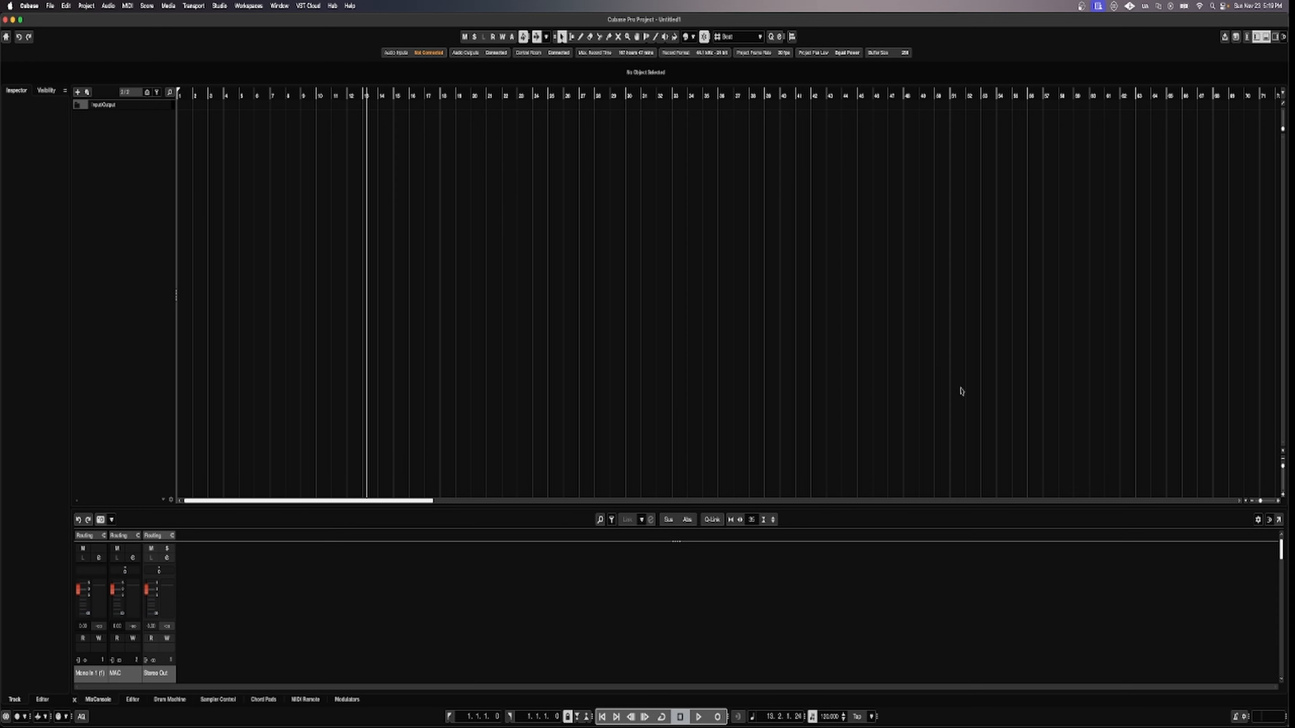
click(1266, 38)
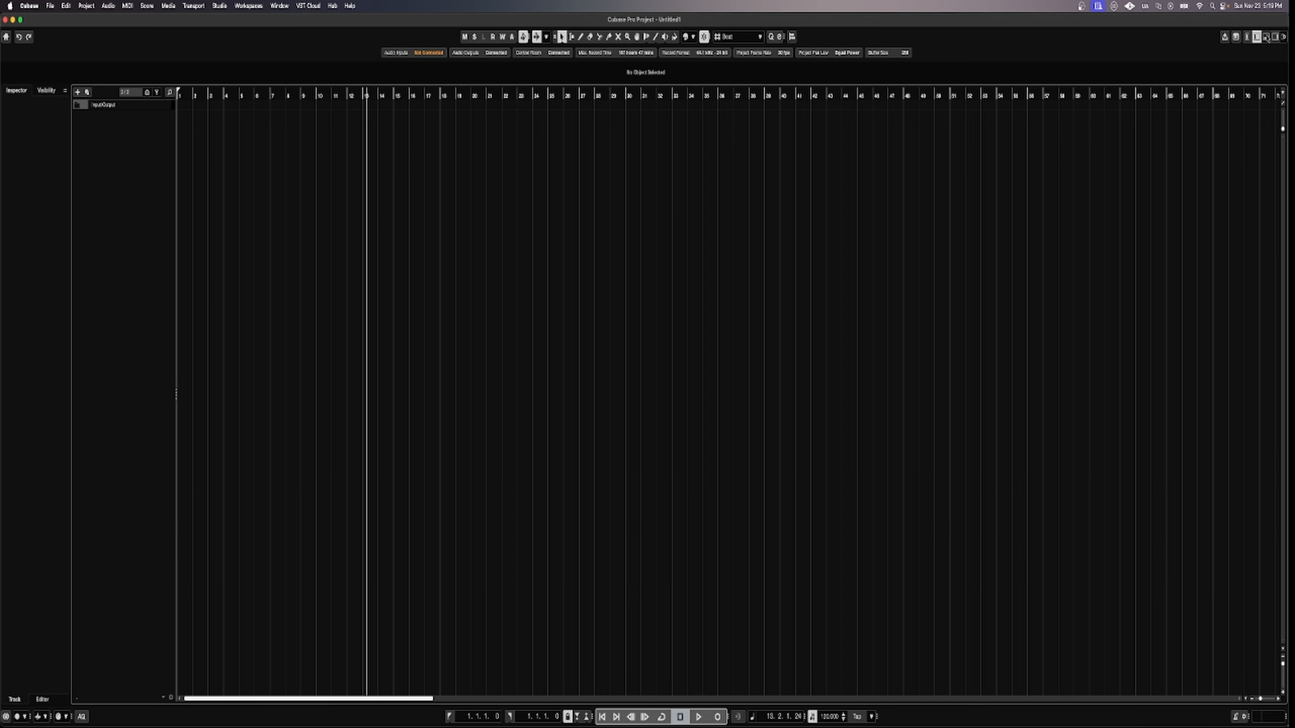
click(1266, 38)
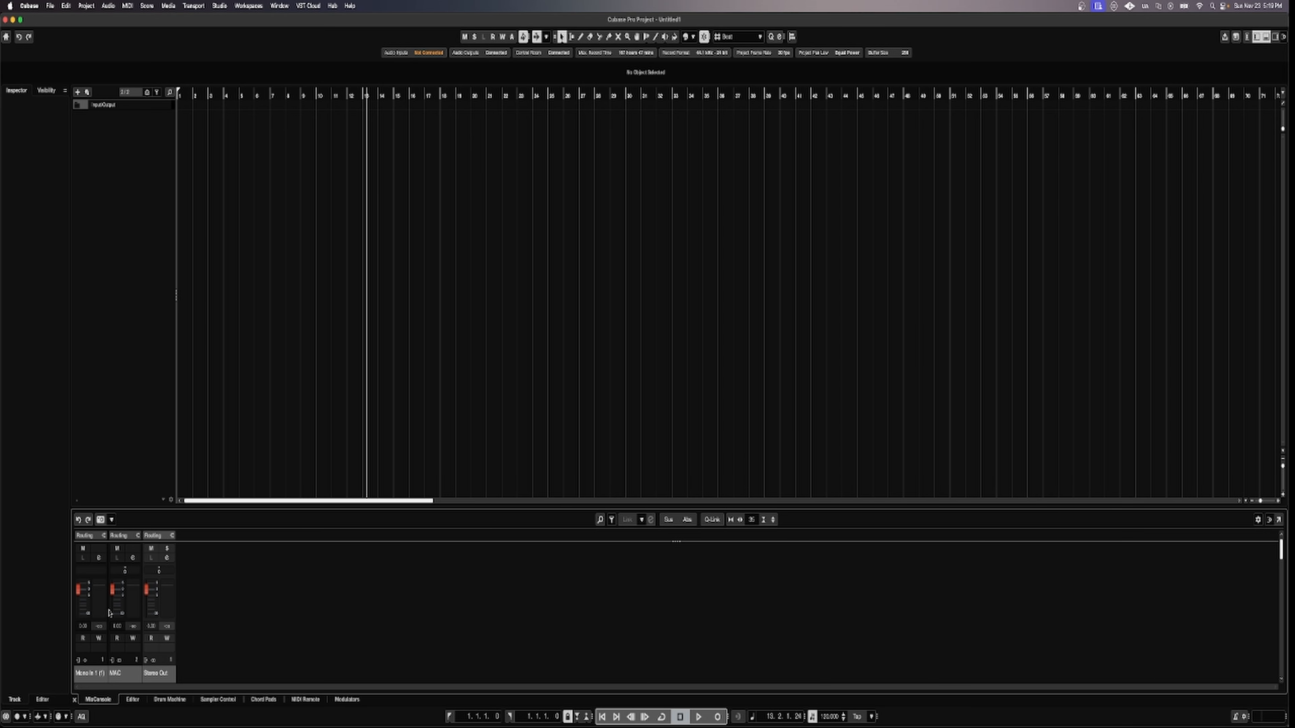
click(133, 700)
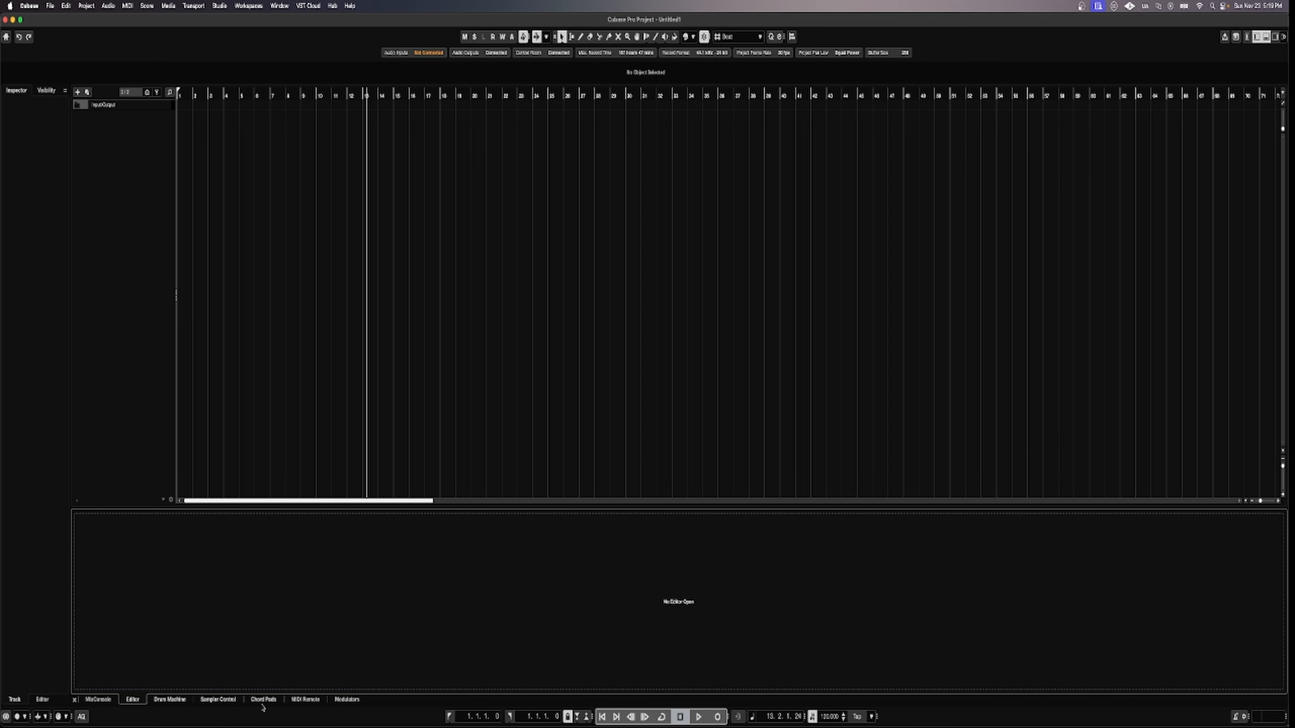
click(273, 698)
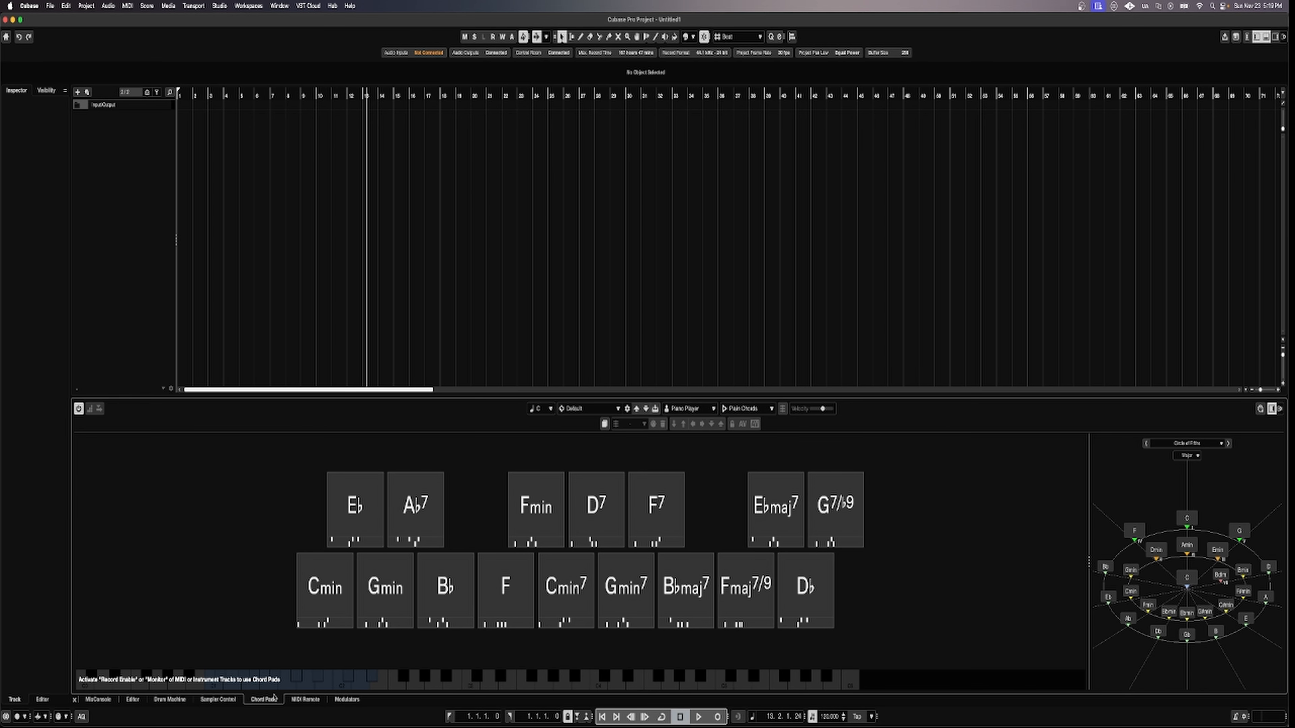
click(98, 700)
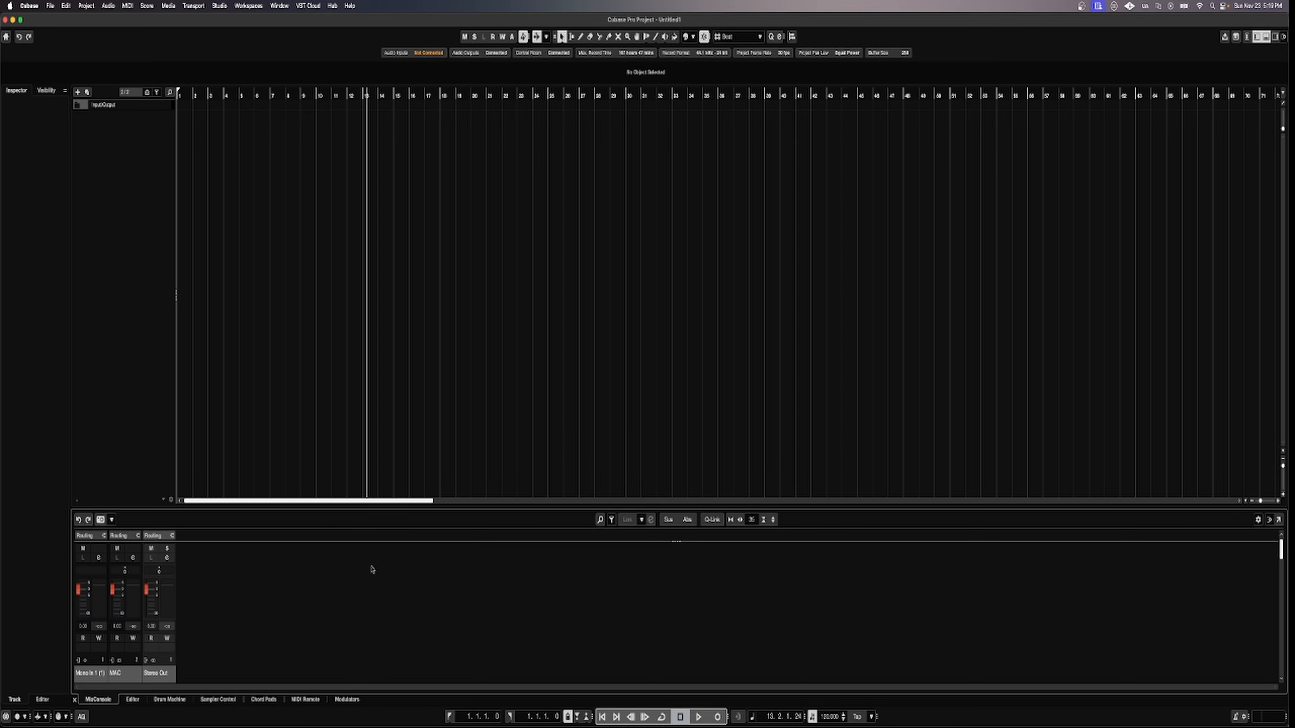
Add four stereo audio tracks named Vox, giving Vox 01 to Vox 04.
right_click(123, 178)
click(131, 180)
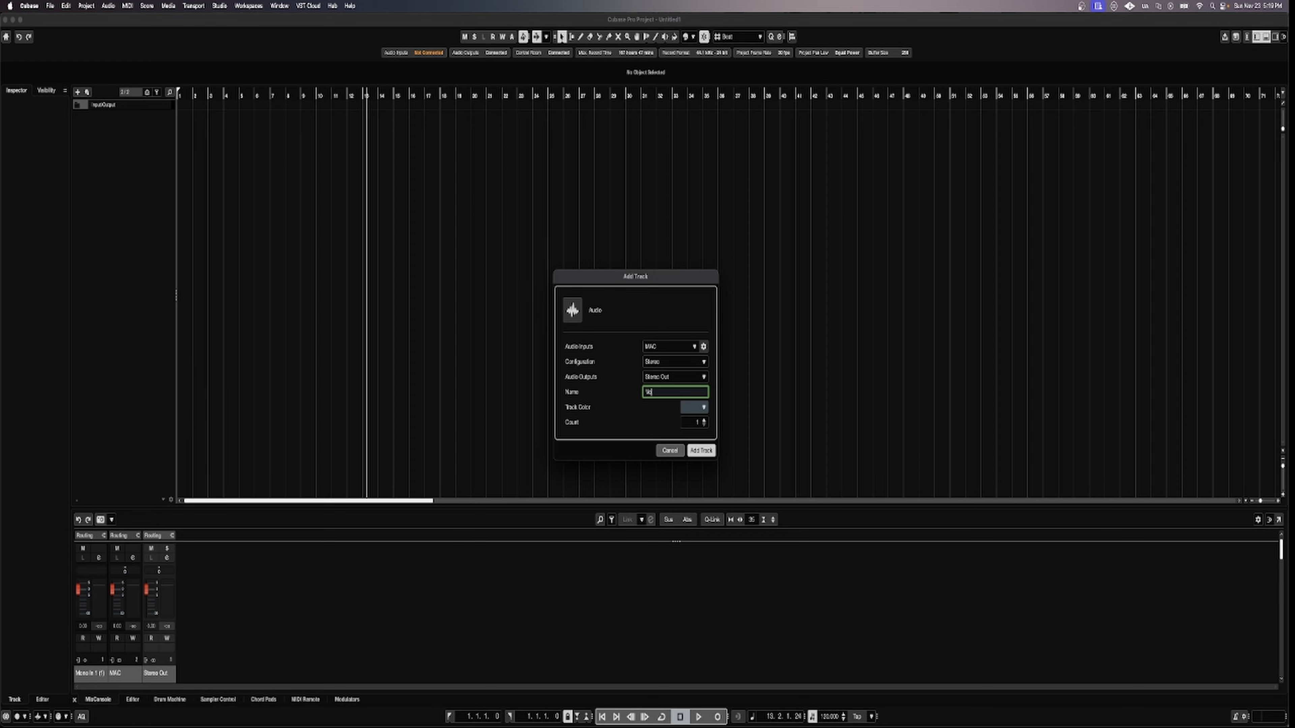
text(Vox)
click(704, 421)
click(698, 451)
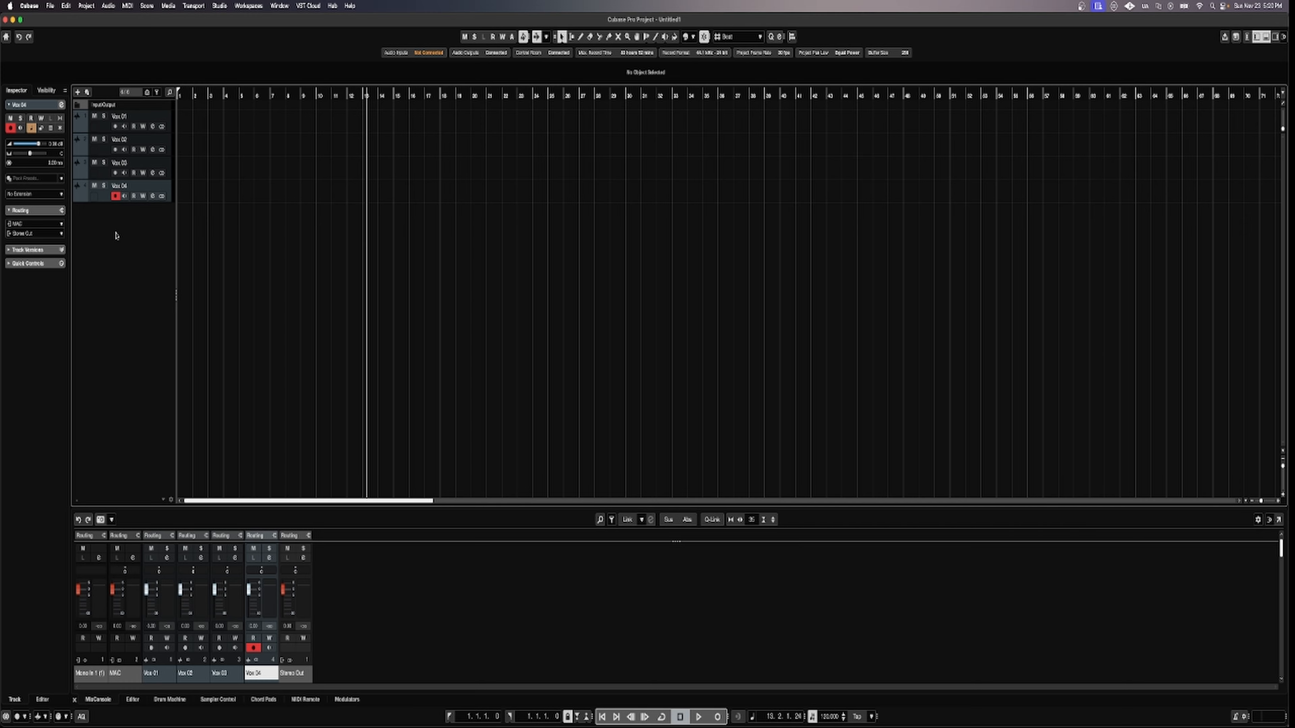
Open the Add Folder Track dialog and cancel it without adding anything.
right_click(128, 243)
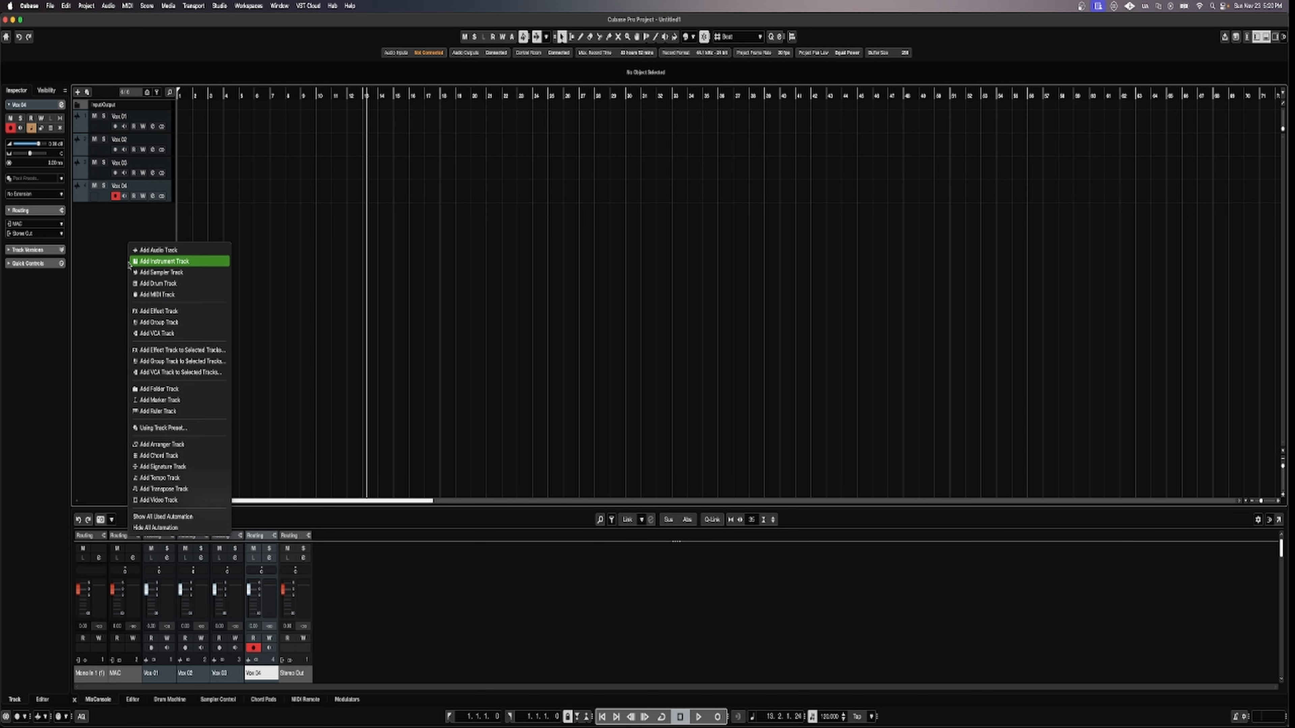
click(147, 389)
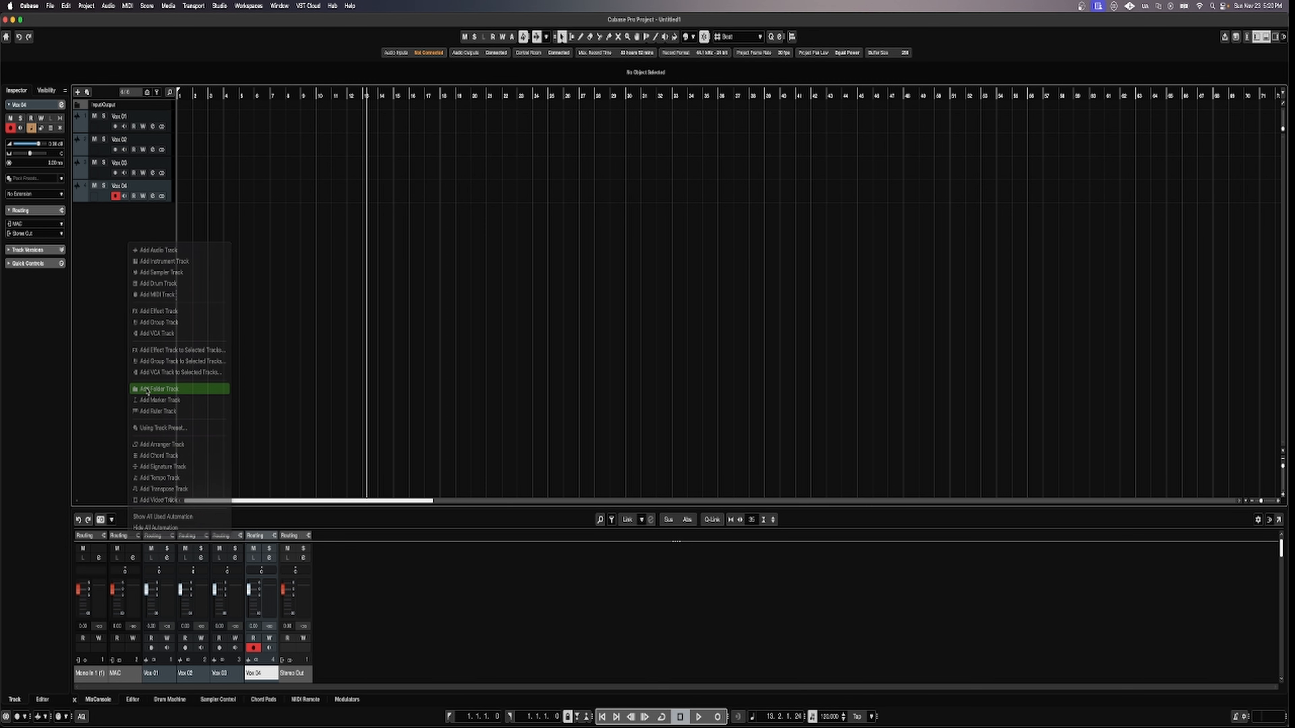
click(670, 406)
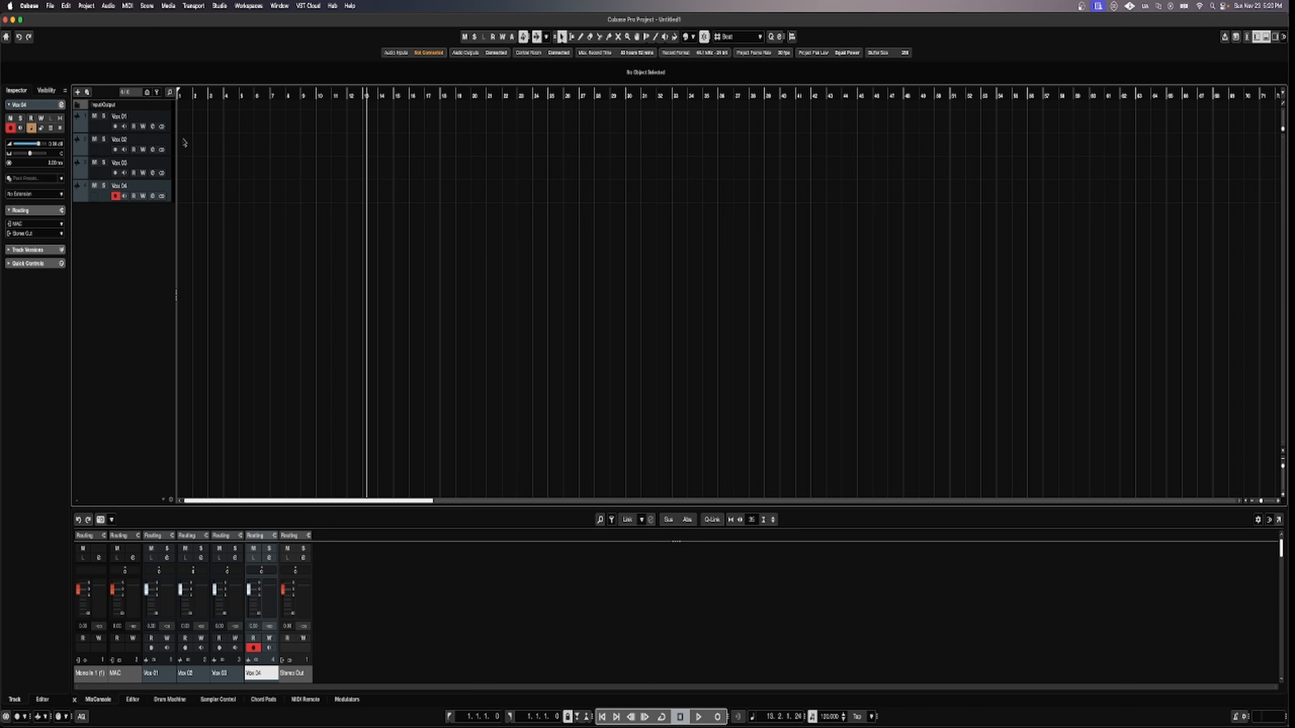
Select Vox 01 through Vox 04 and remove them from the project.
click(138, 119)
shift+click(139, 186)
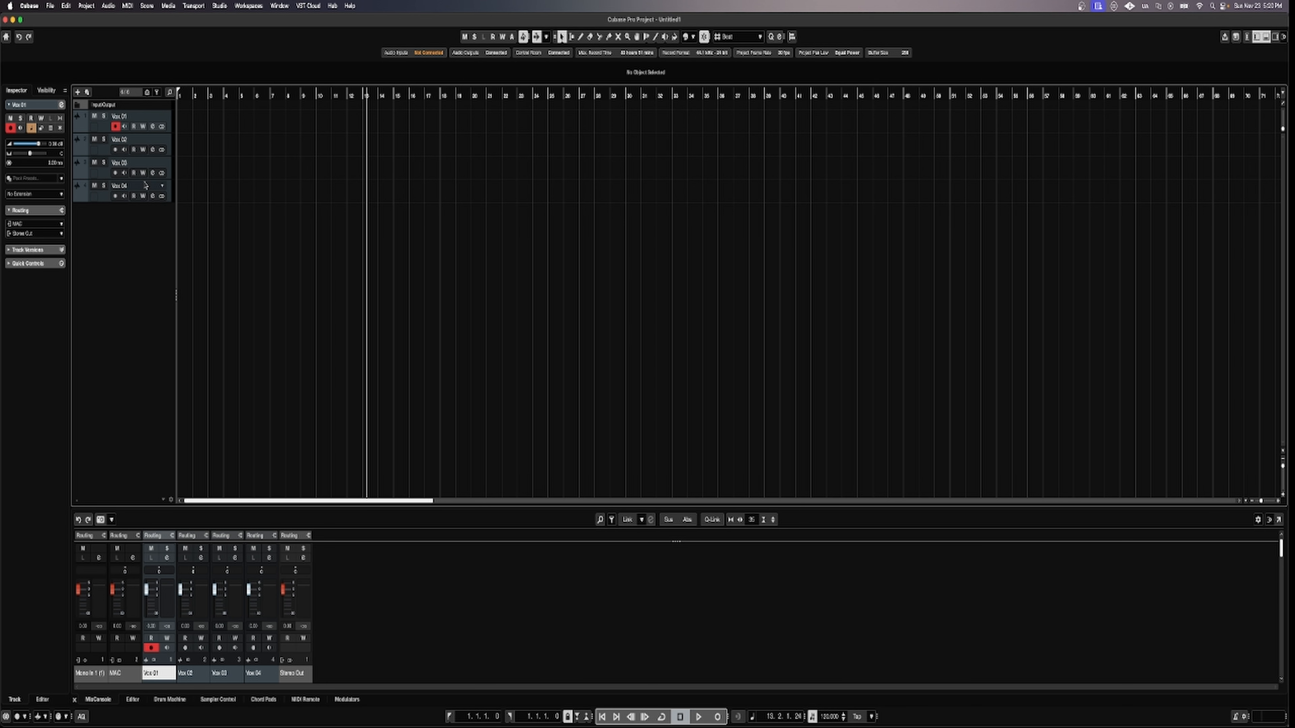
right_click(142, 121)
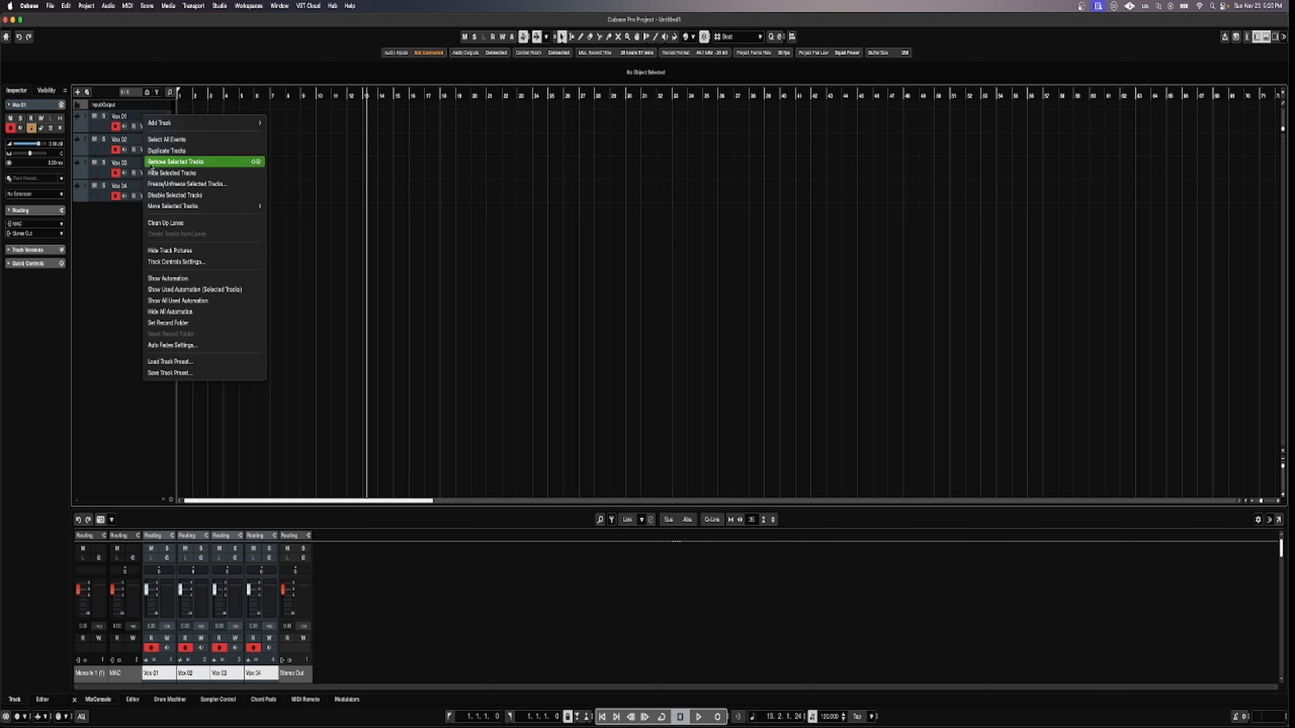
click(184, 162)
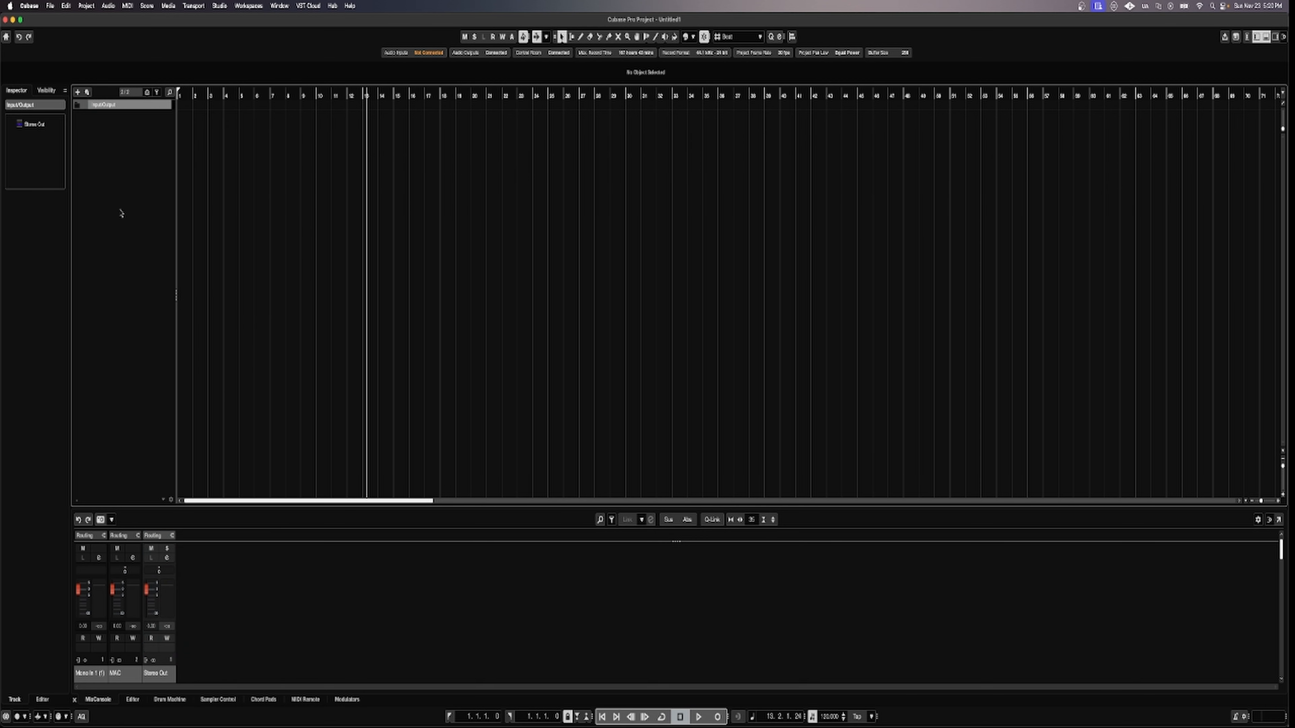
Add four mono audio tracks named Vox (Vox 01–04) with Count 4 and Mono configuration.
right_click(117, 154)
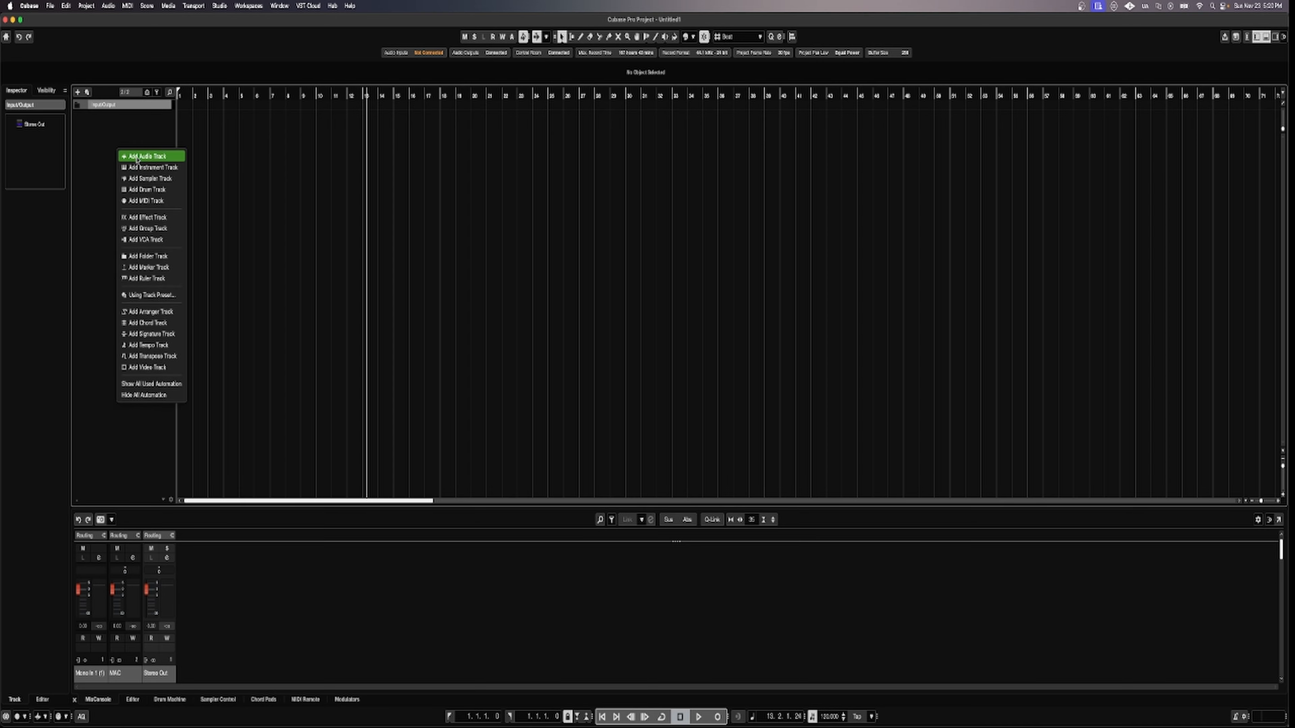
click(147, 156)
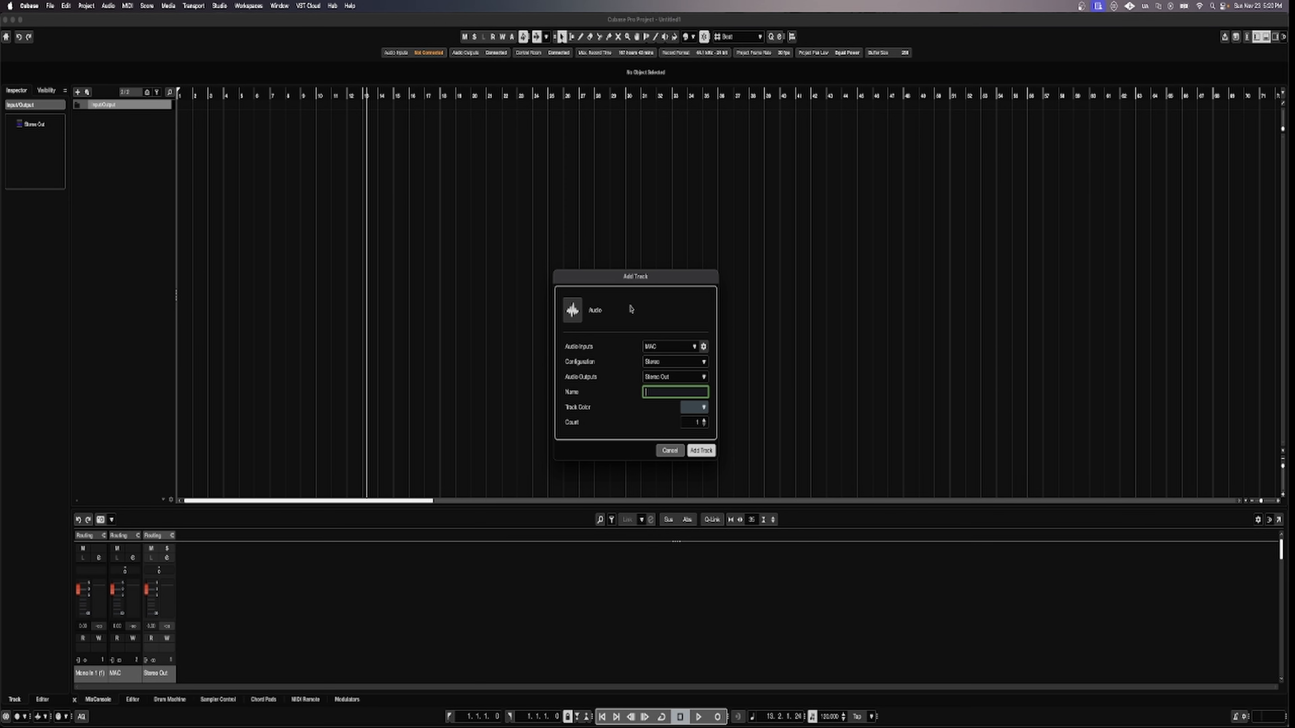
click(705, 421)
click(660, 393)
click(694, 347)
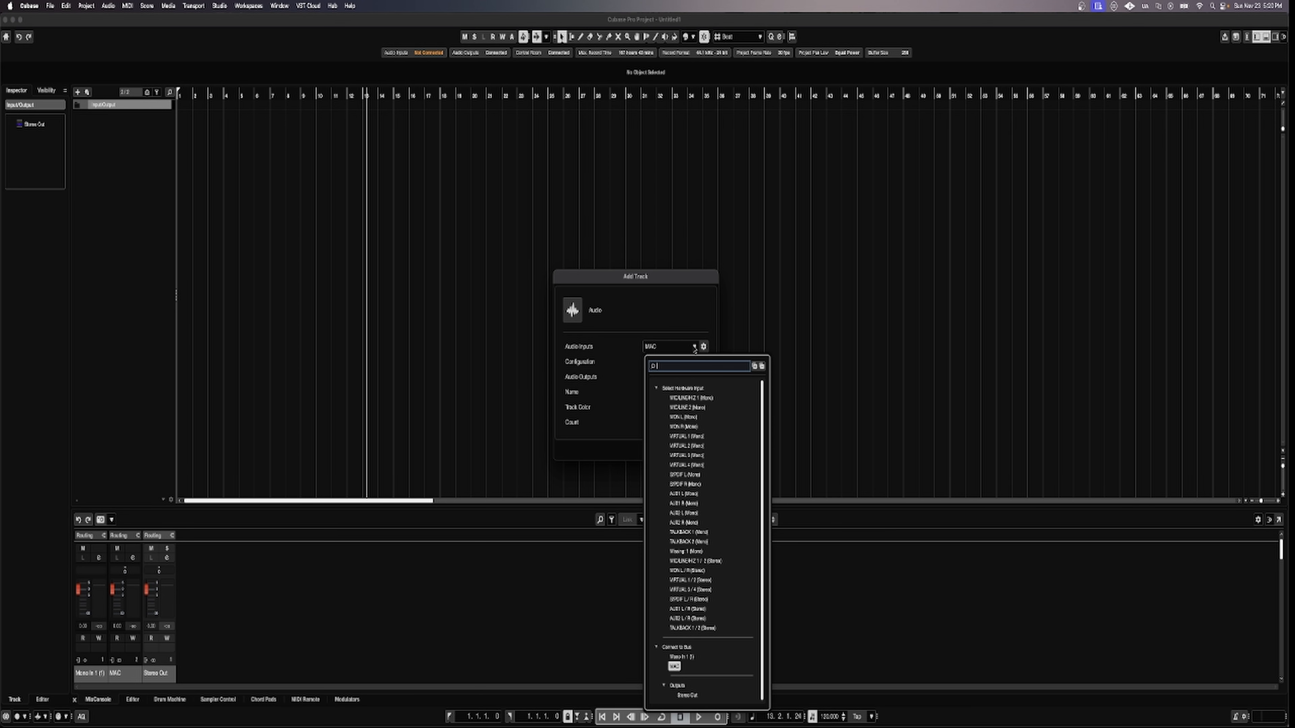
click(633, 351)
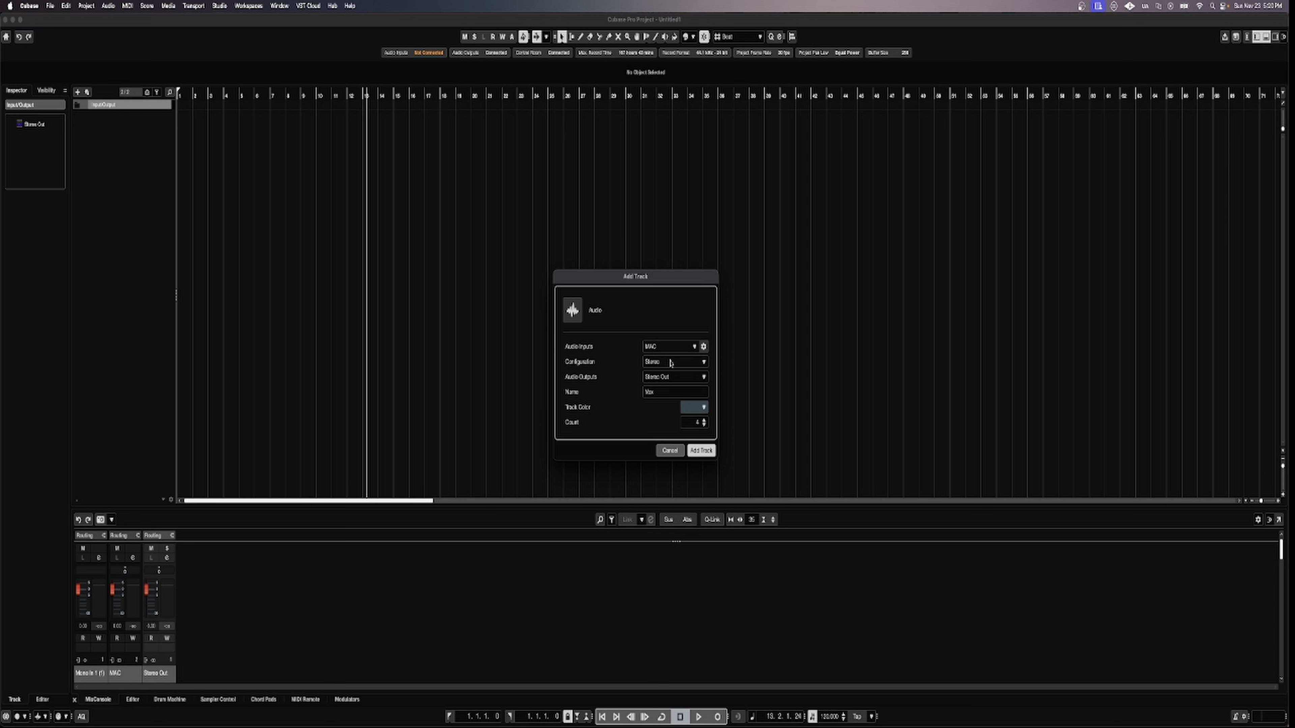
click(702, 362)
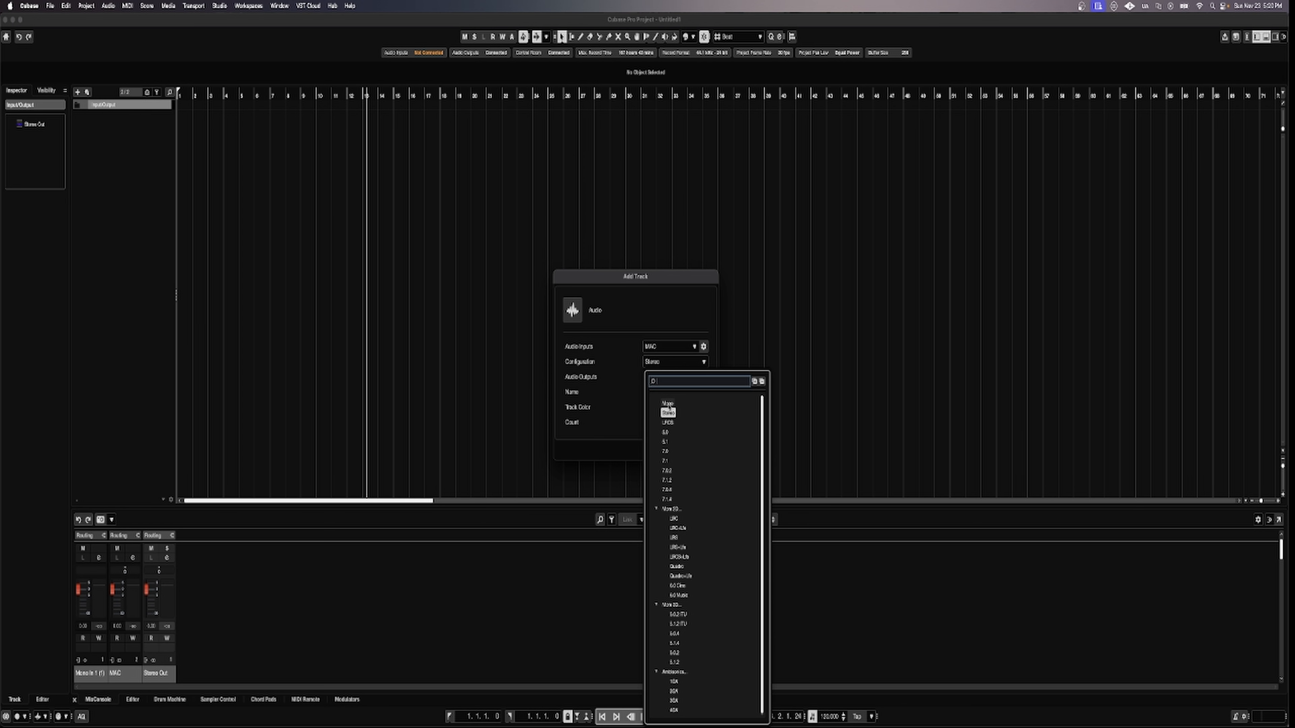
click(667, 404)
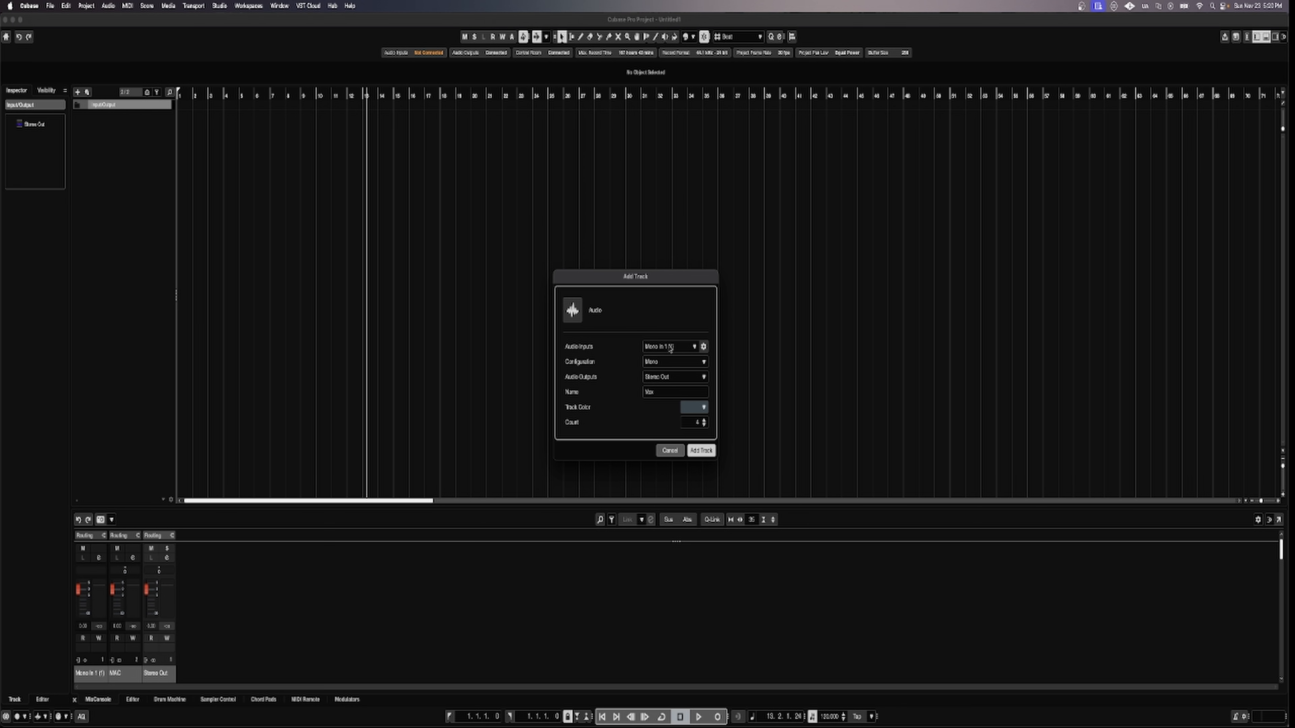
click(702, 451)
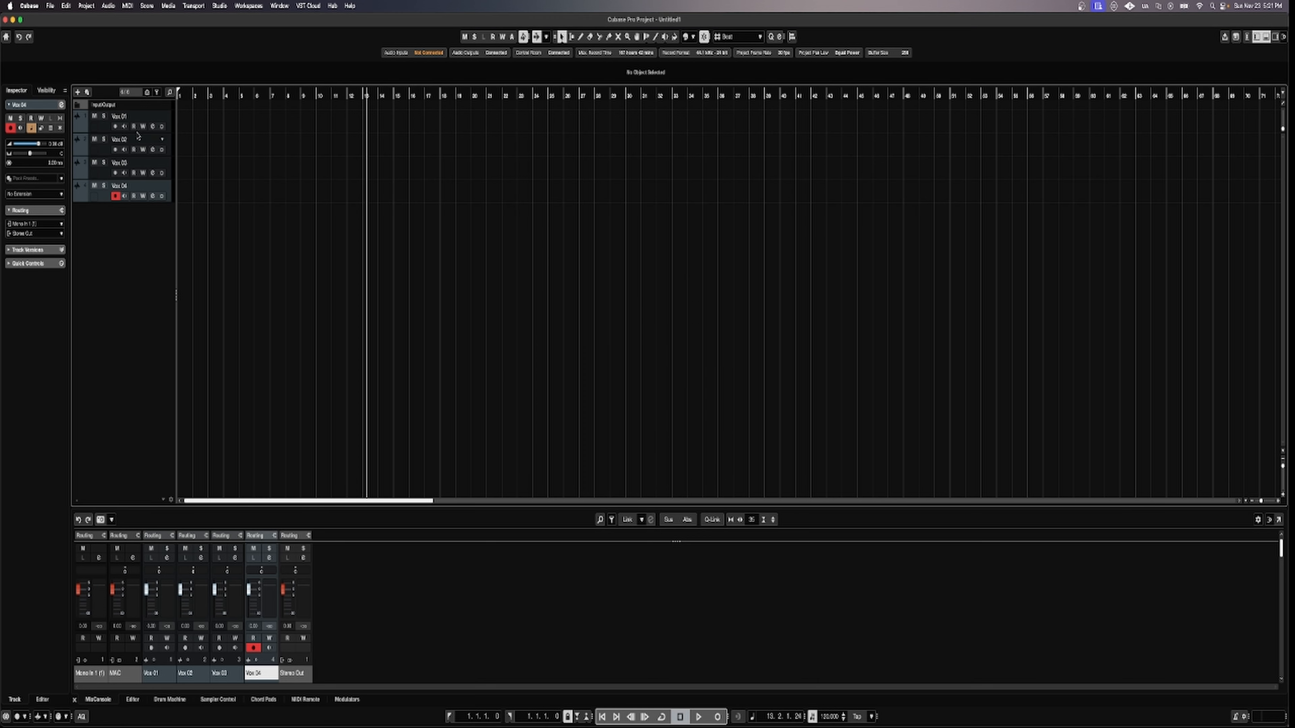
Create a folder track named 'Lead Vocals' beneath Vox 04.
right_click(124, 228)
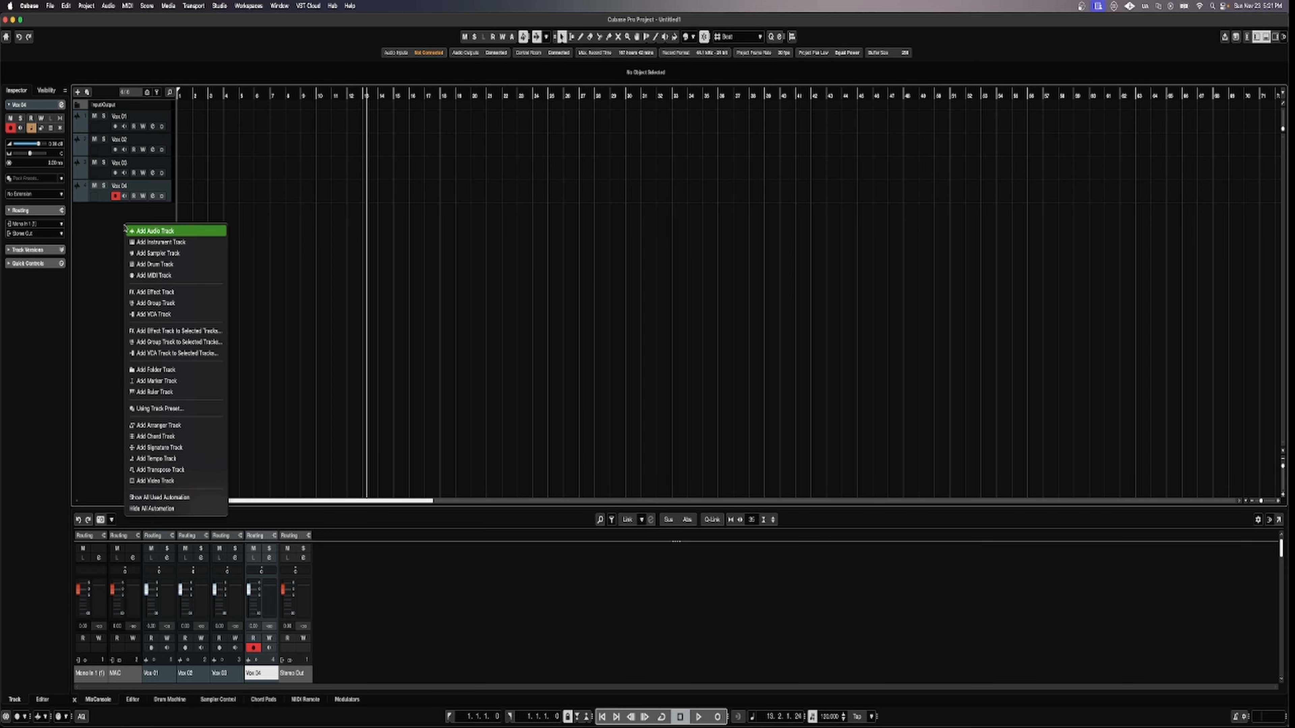
click(147, 371)
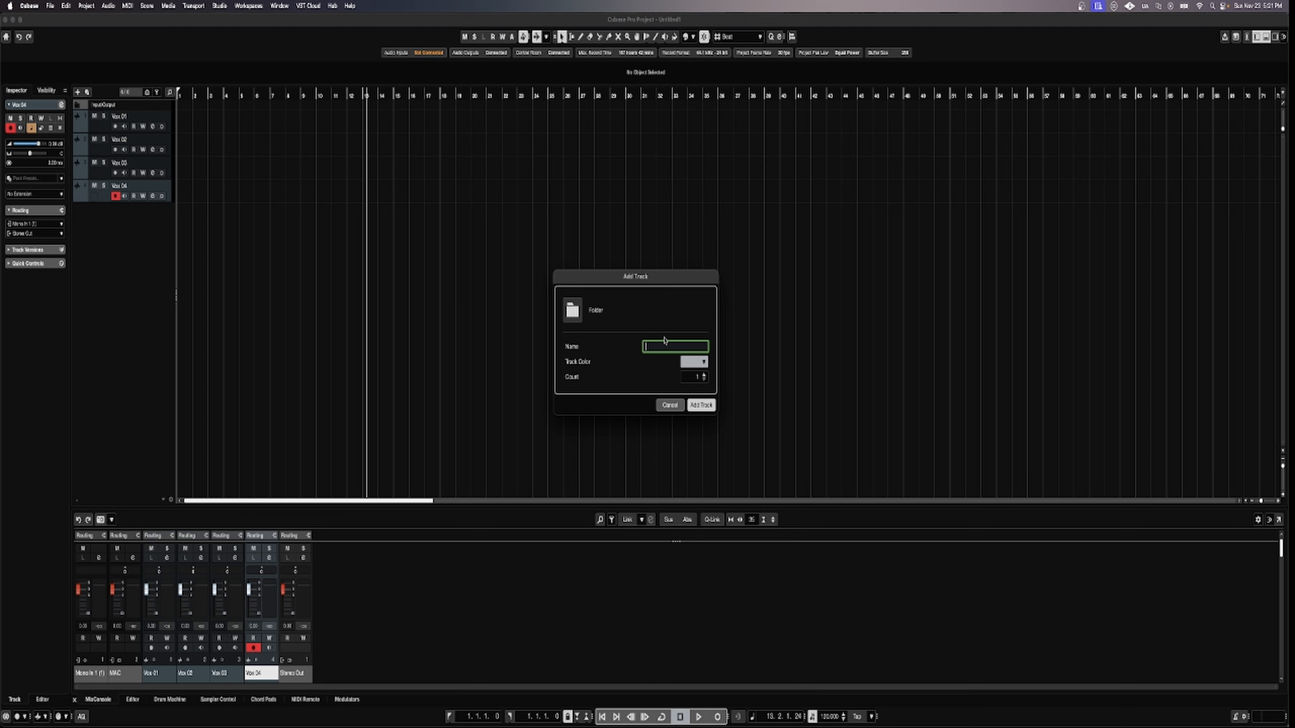
text(Voc)
key(Left)
key(Left)
key(Left)
key(Left)
key(Left)
key(Left)
text(Lead)
click(703, 406)
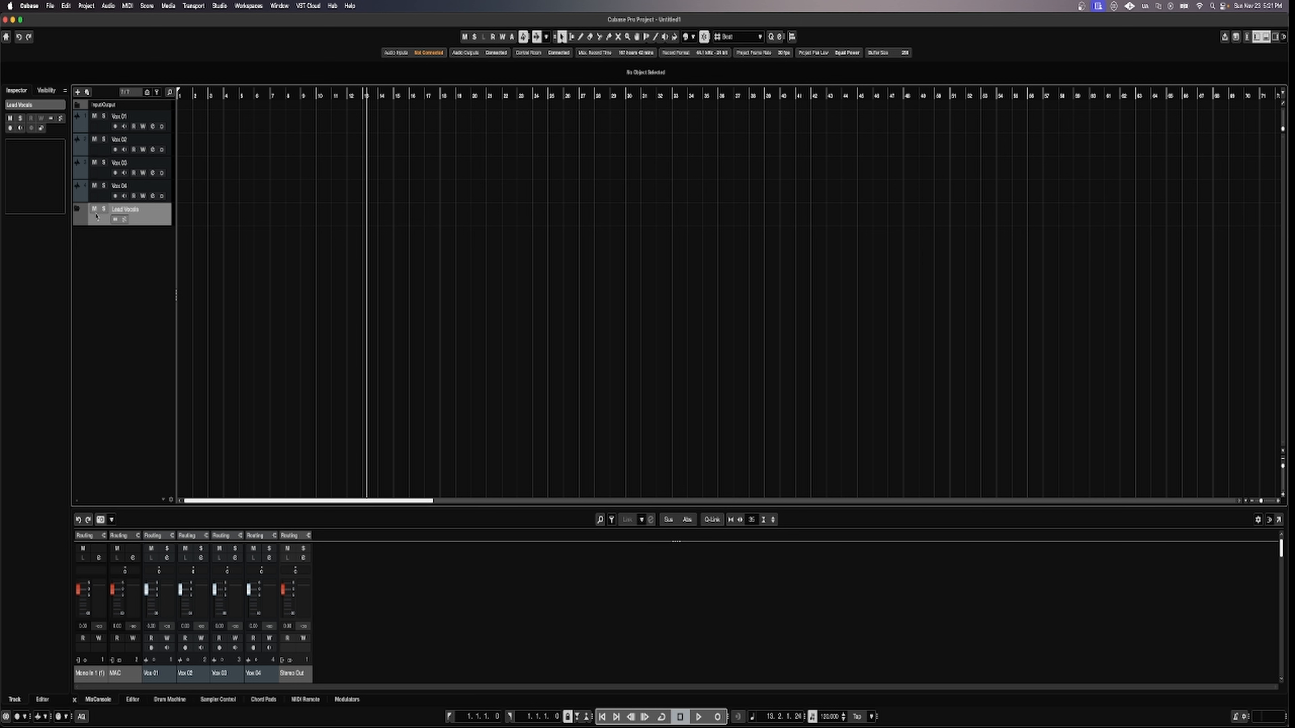
Try moving Vox 01 into the Lead Vocals folder, then return it to the top.
click(137, 121)
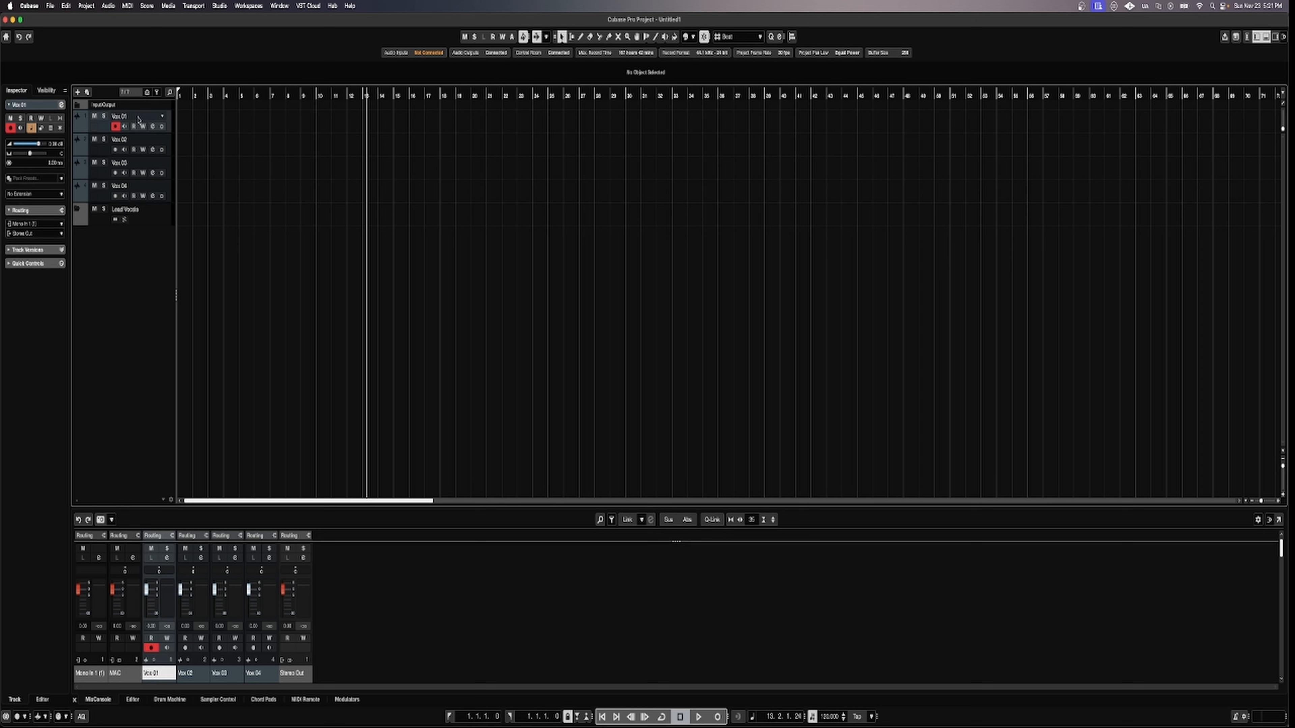
drag(137, 121, 126, 215)
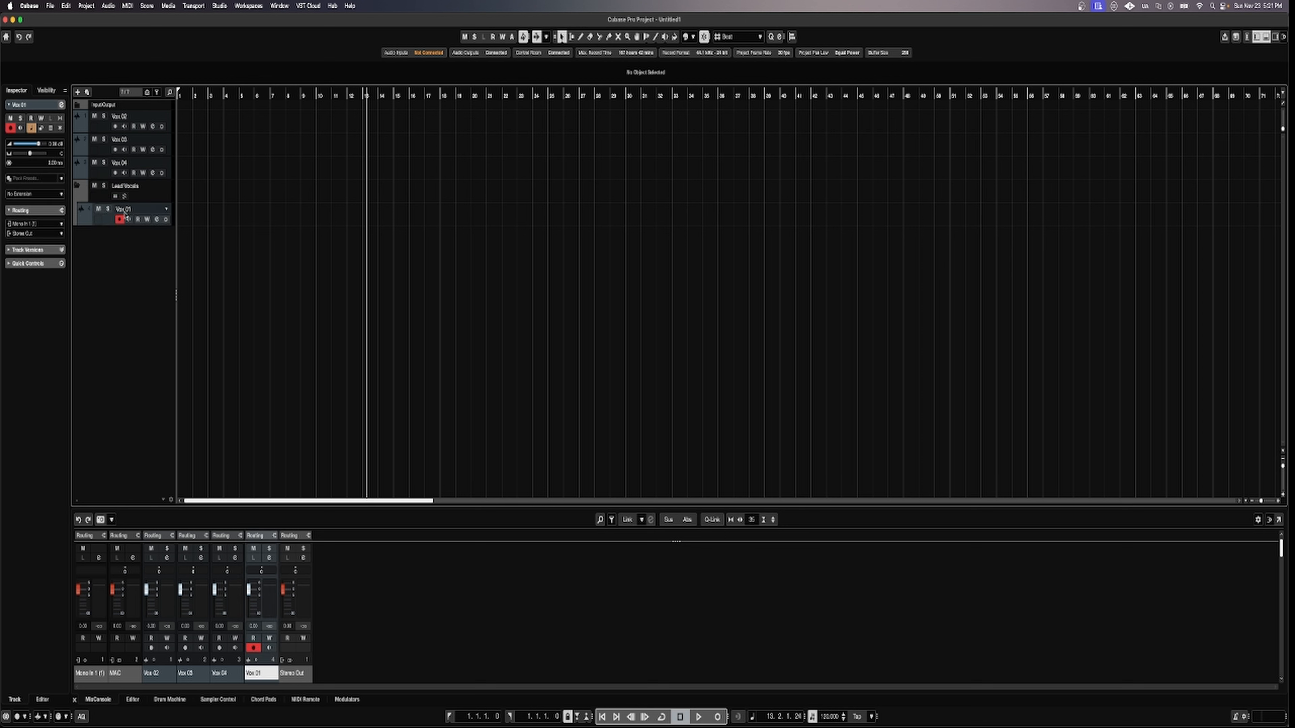
click(77, 187)
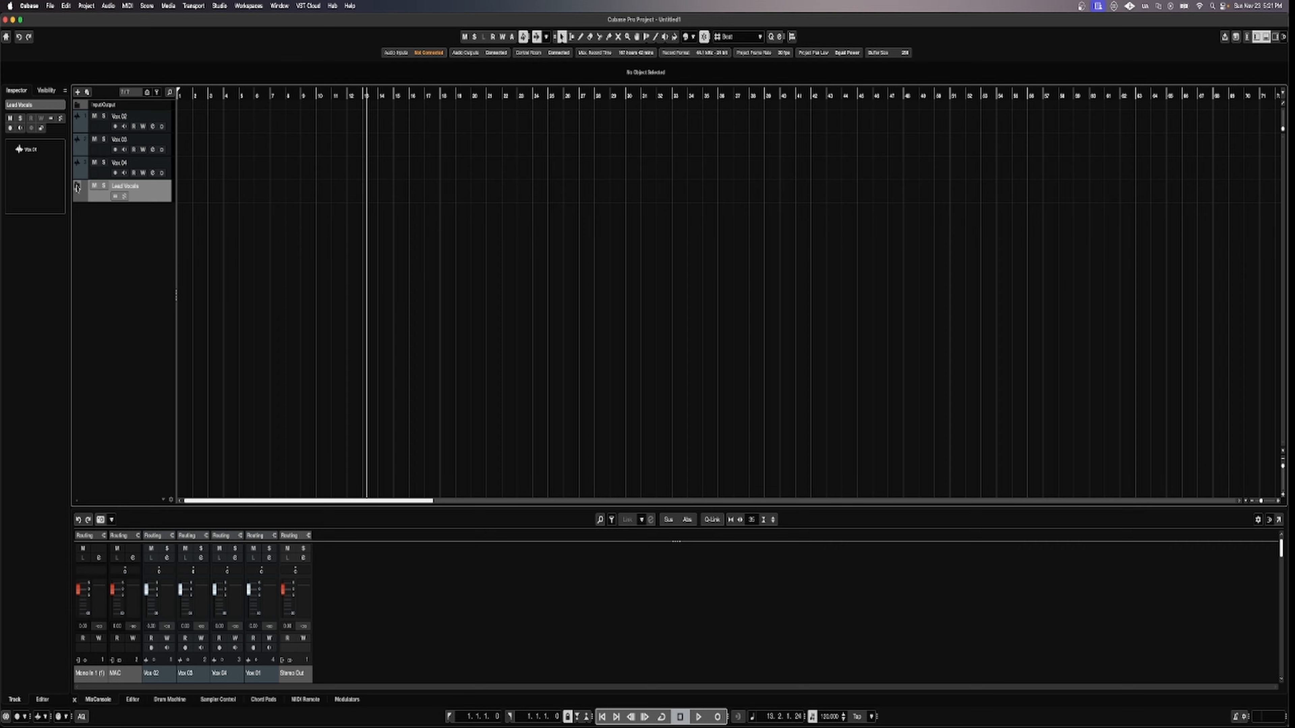
click(77, 187)
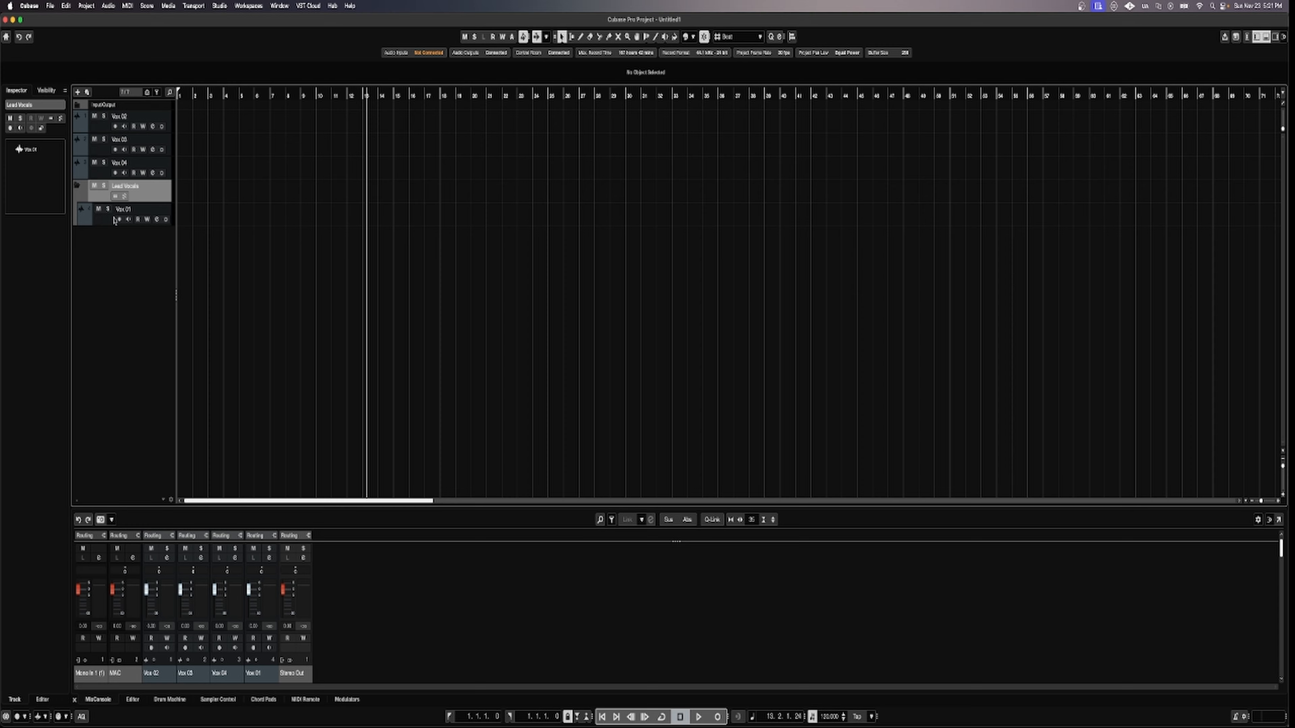
drag(114, 220, 121, 114)
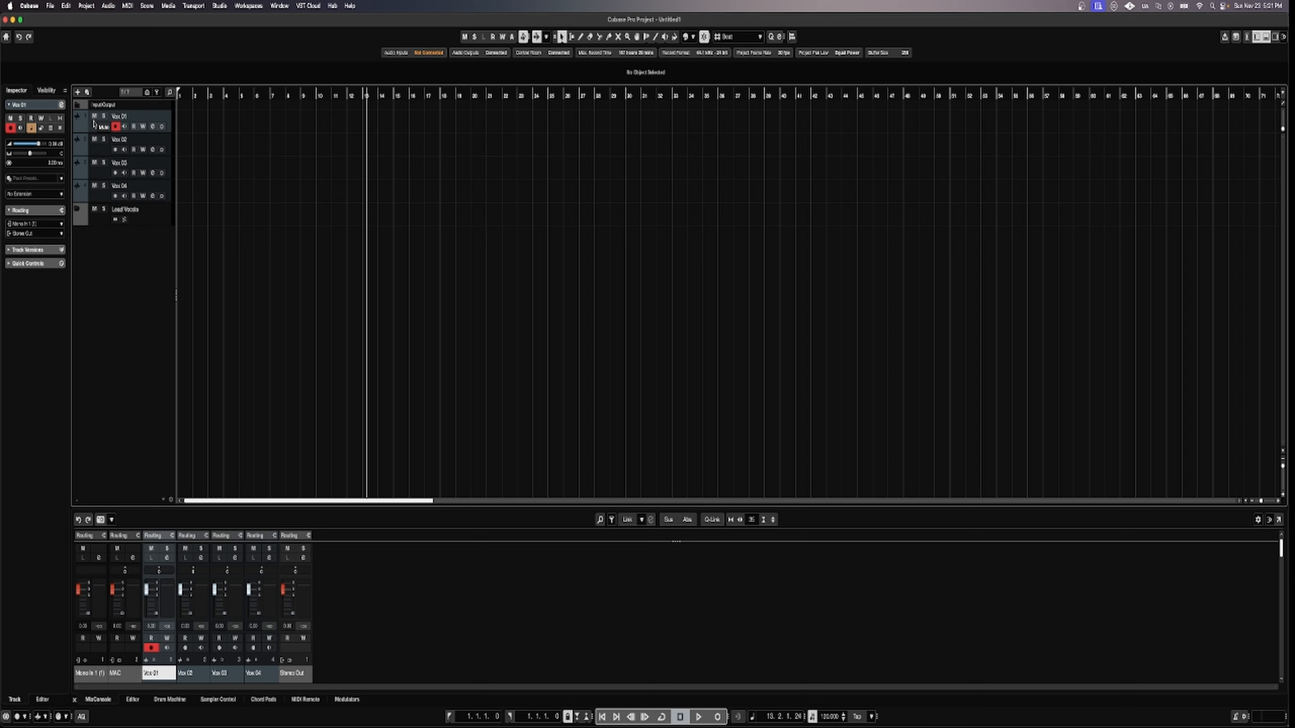
Move Vox 01–04 together into the Lead Vocals folder and check by collapsing and expanding it.
click(98, 146)
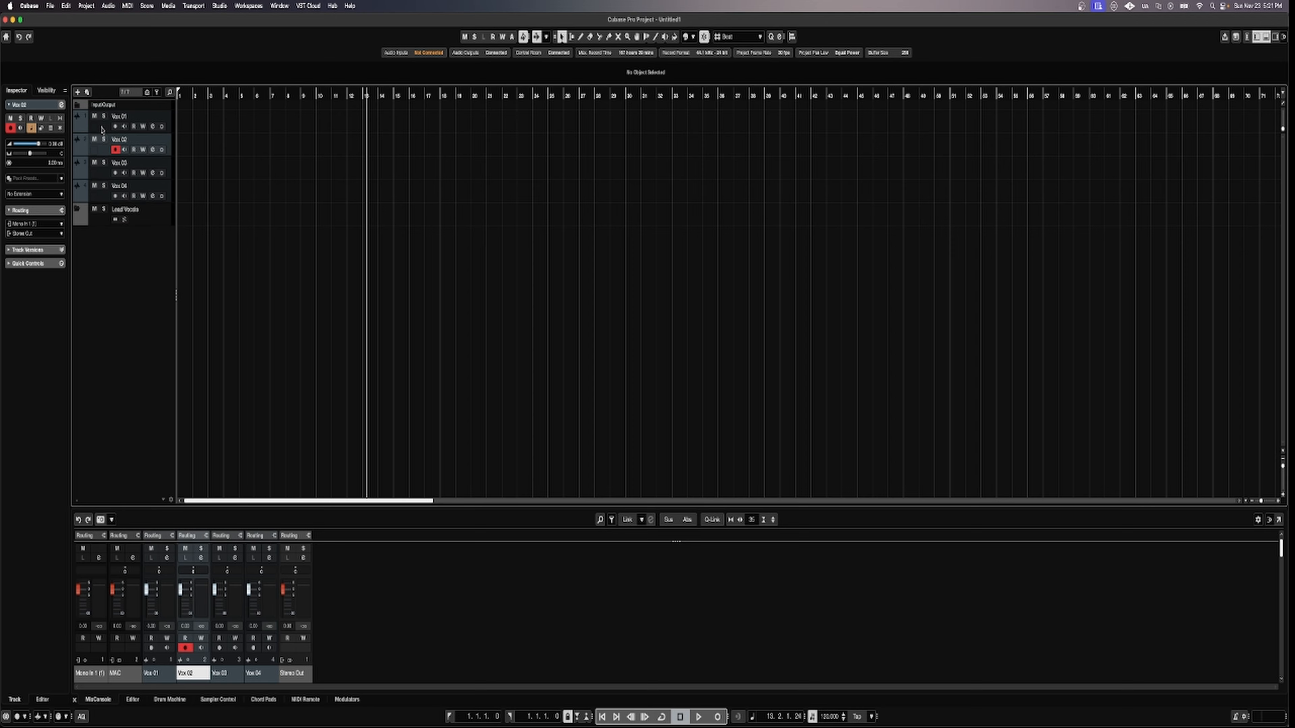
click(102, 129)
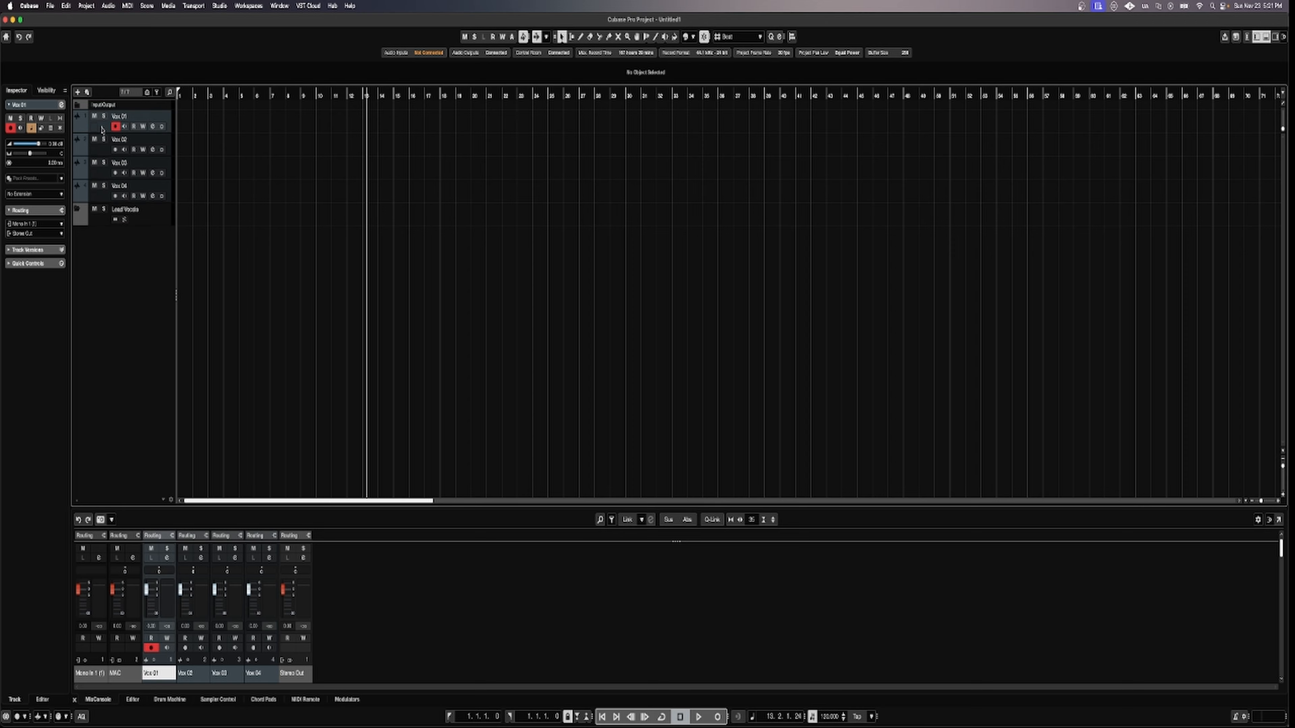
shift+click(104, 199)
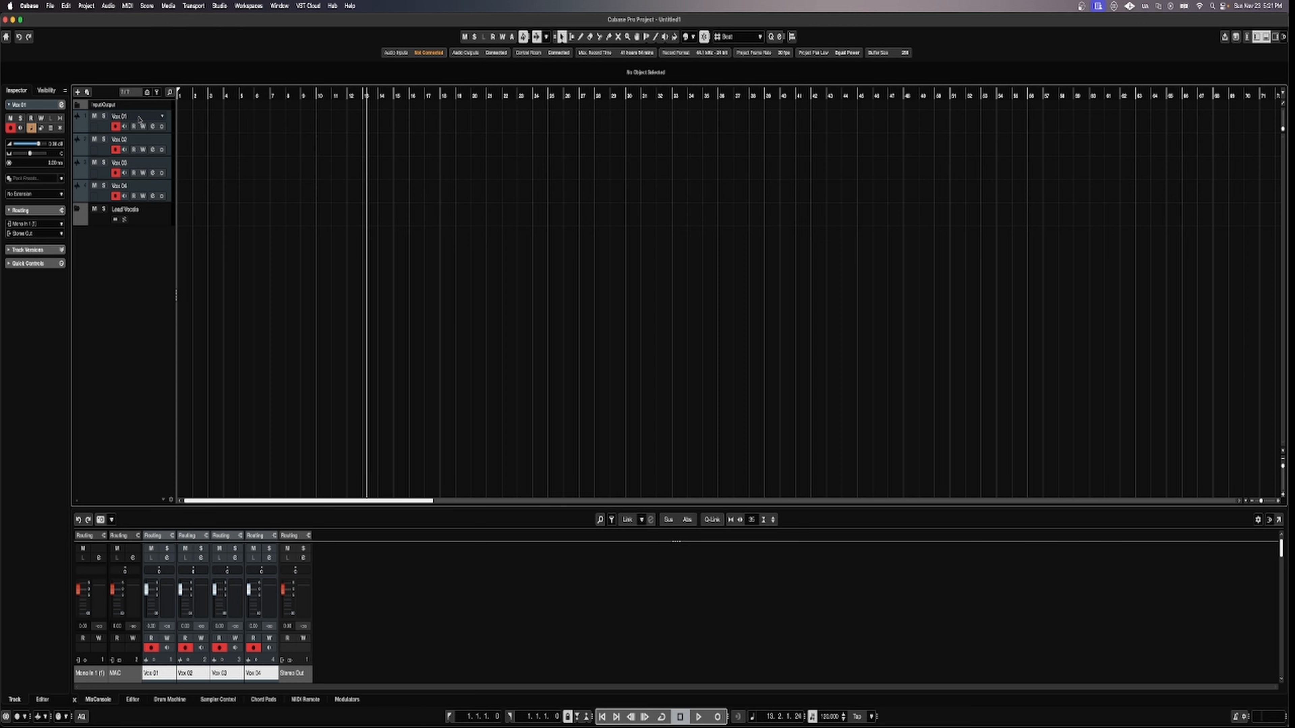
drag(139, 119, 111, 216)
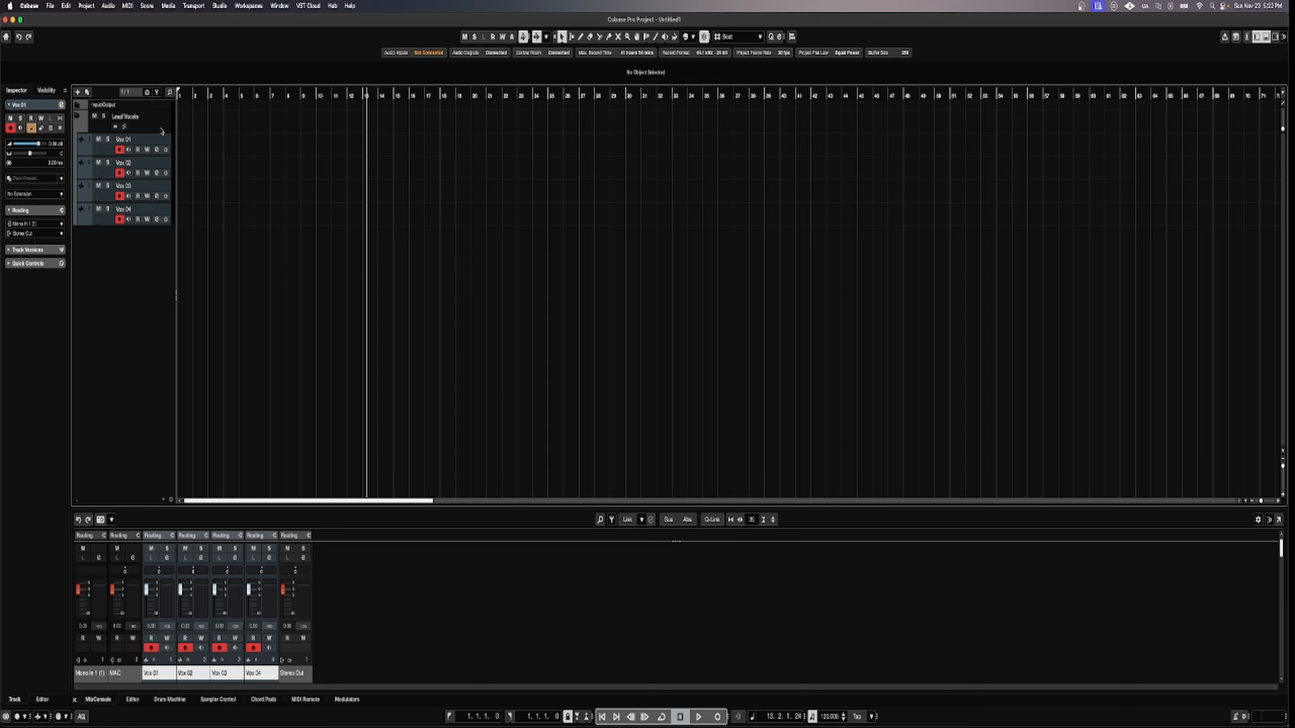
click(80, 119)
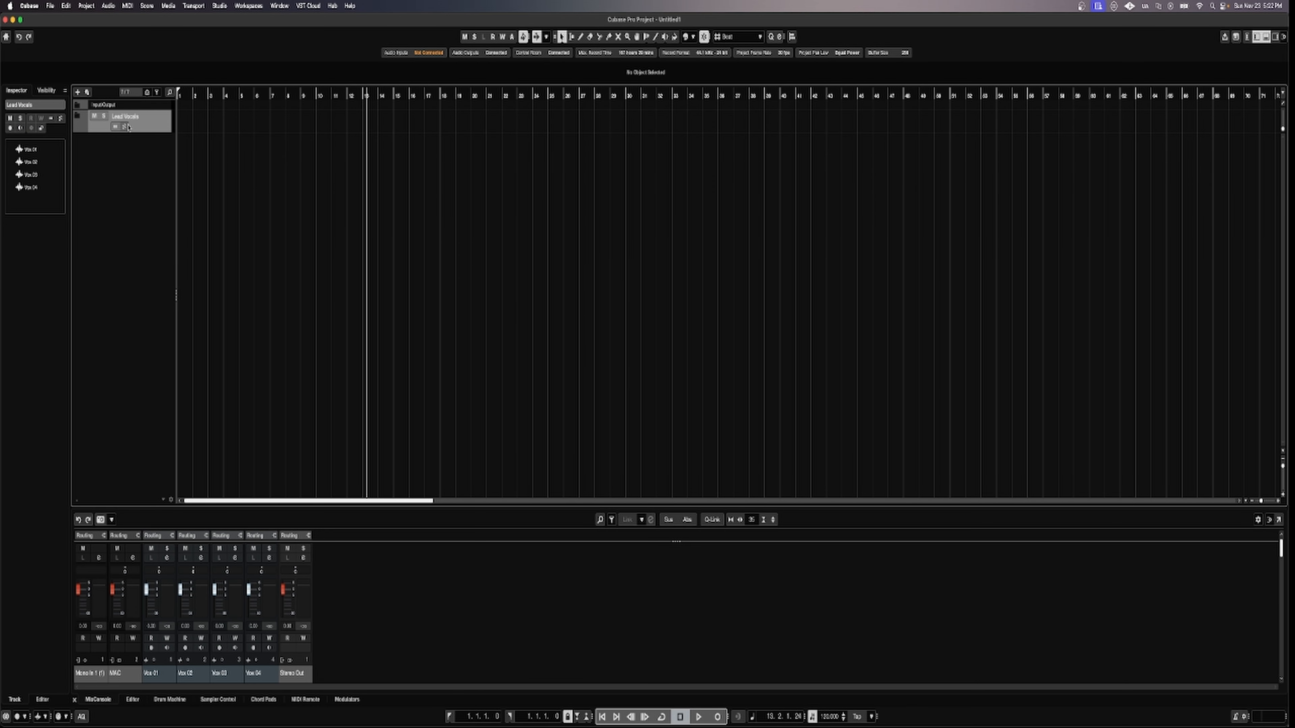
click(79, 118)
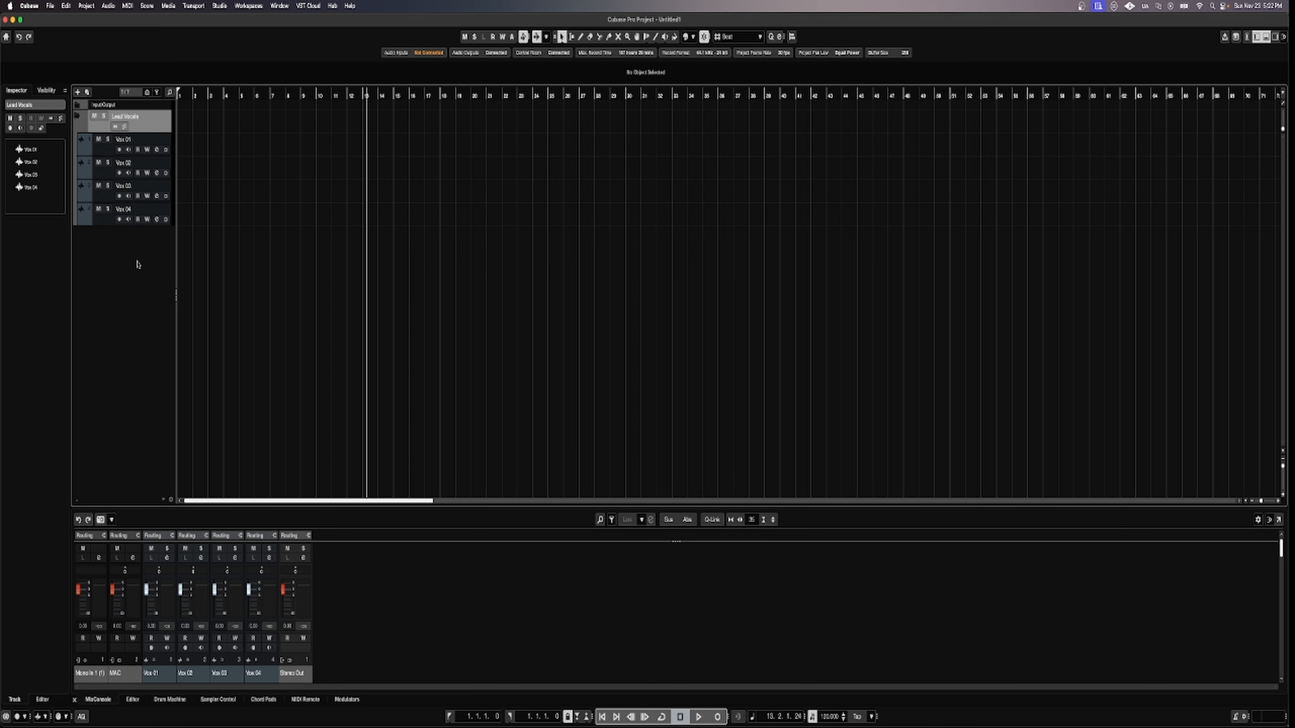
Add four audio tracks named Bgs, which land inside the Lead Vocals folder.
right_click(121, 262)
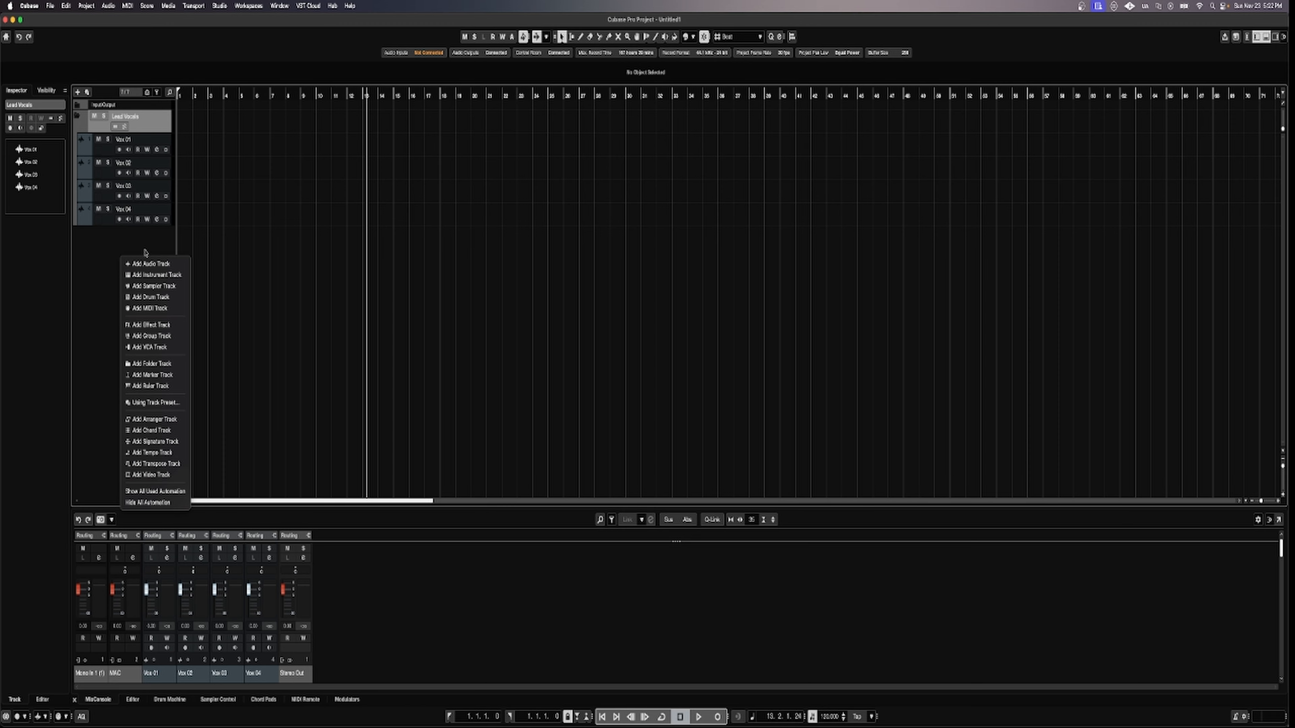
click(145, 265)
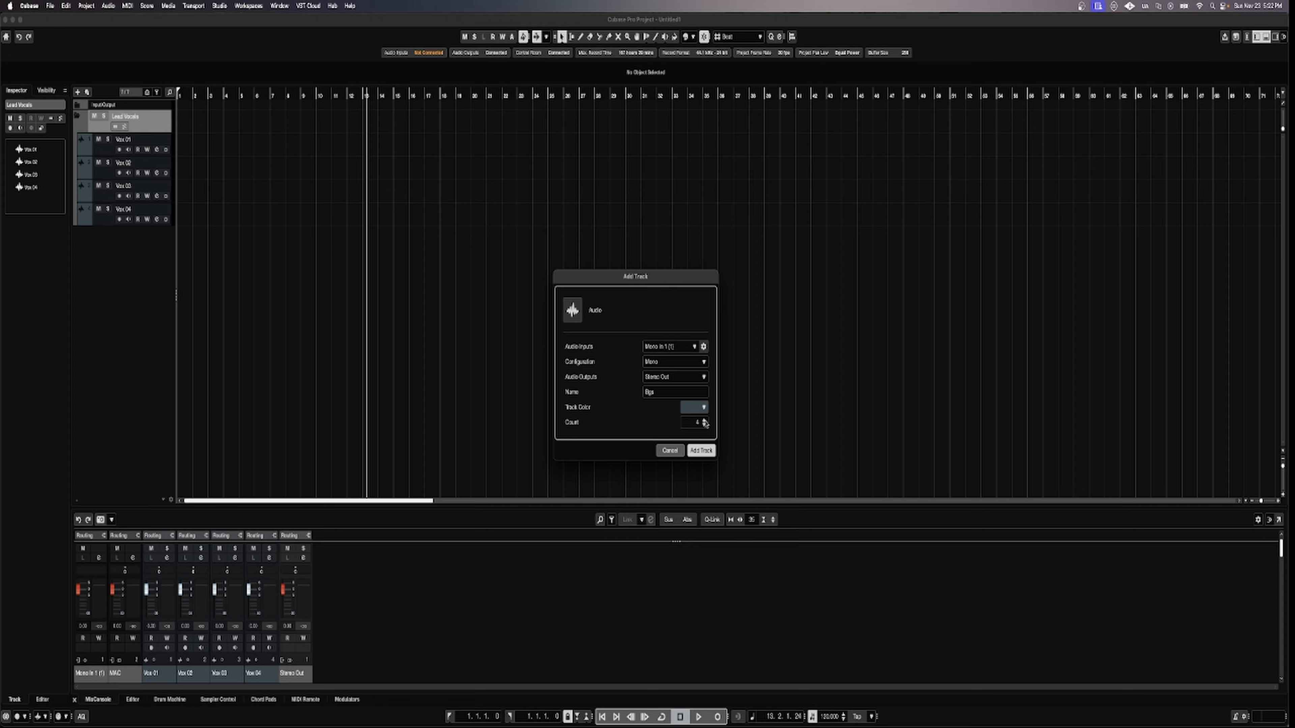
click(701, 451)
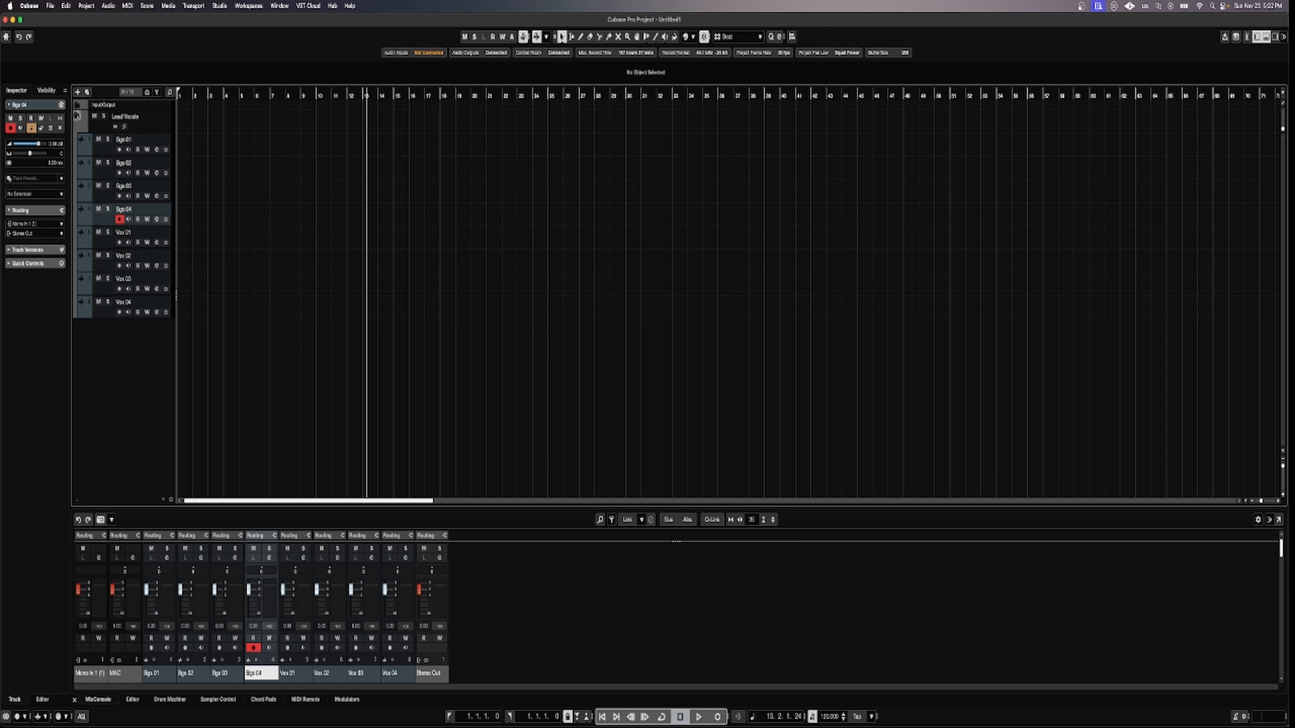
click(77, 117)
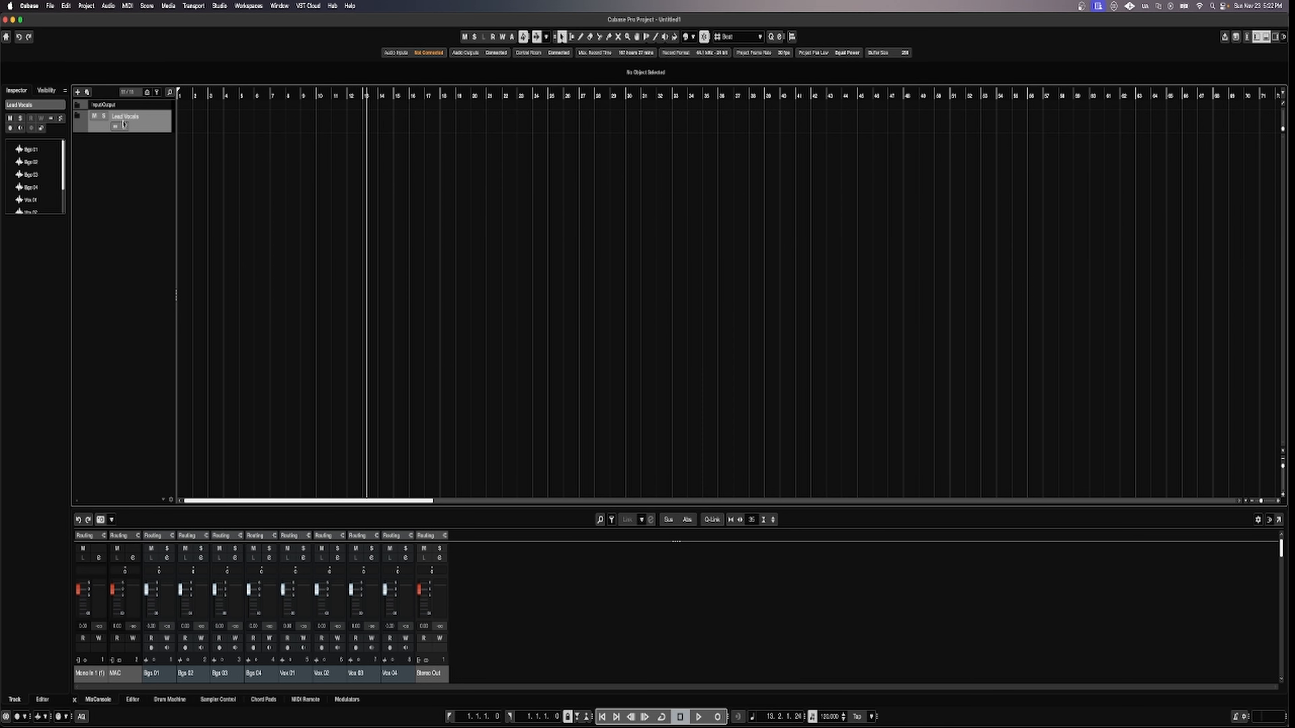
click(77, 117)
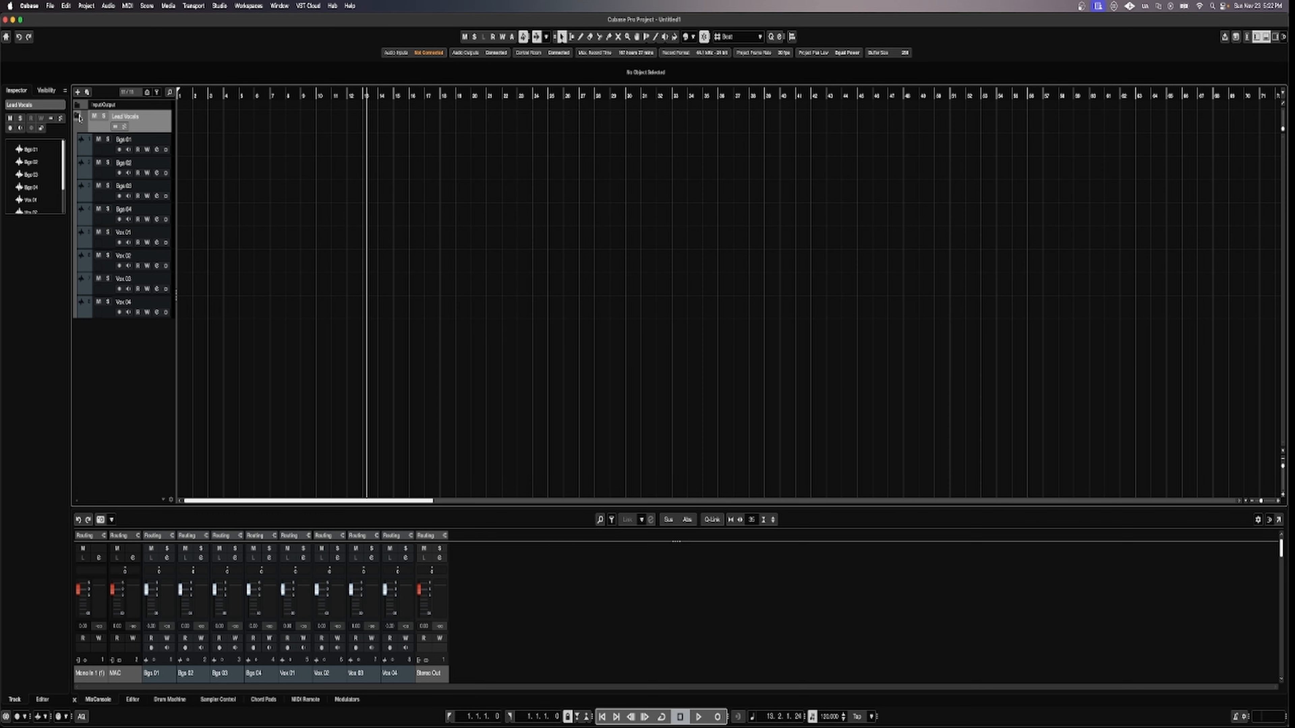
click(66, 6)
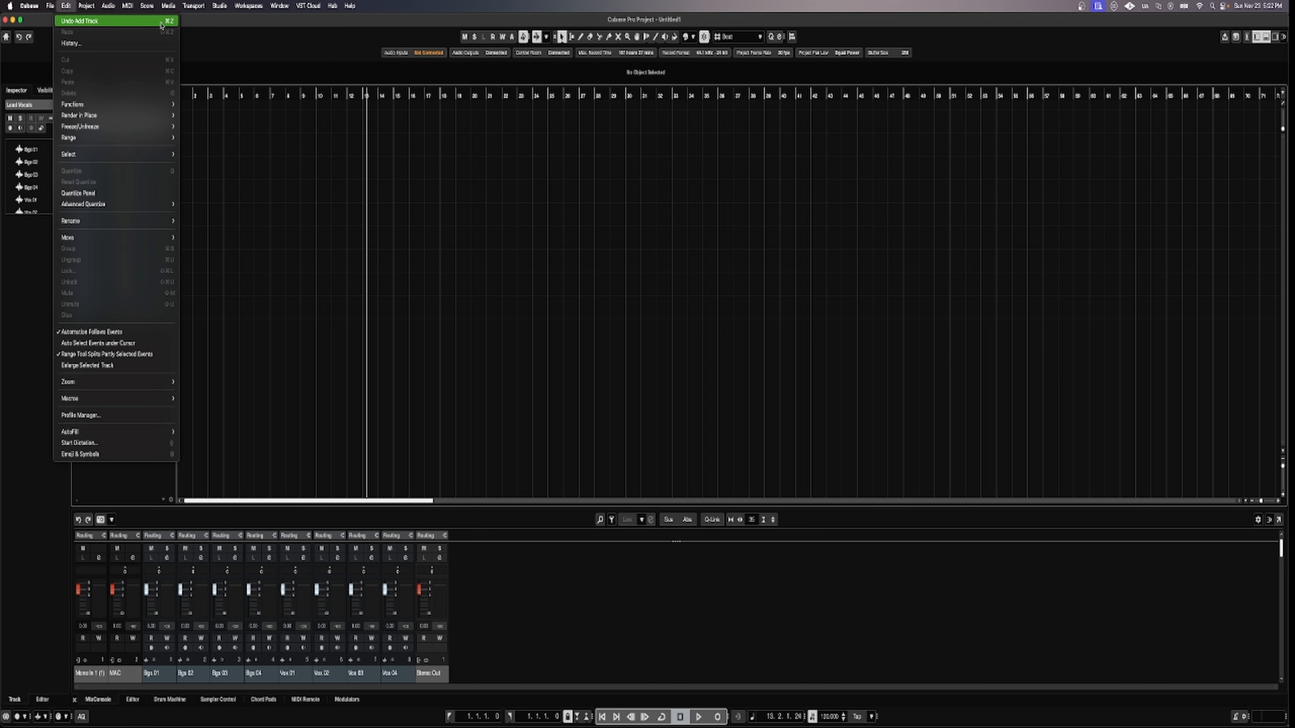
Undo the Bgs tracks, collapse Lead Vocals, and add a MIDI 01 track below it.
click(71, 22)
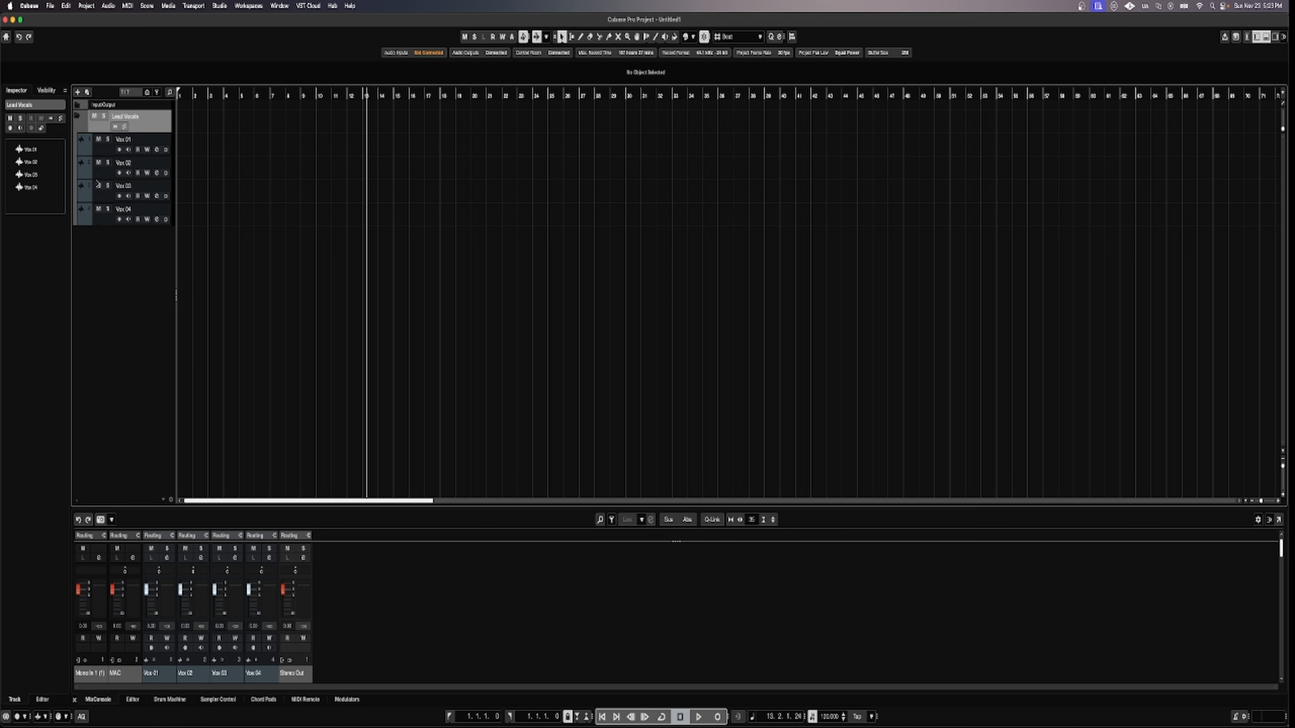
click(77, 116)
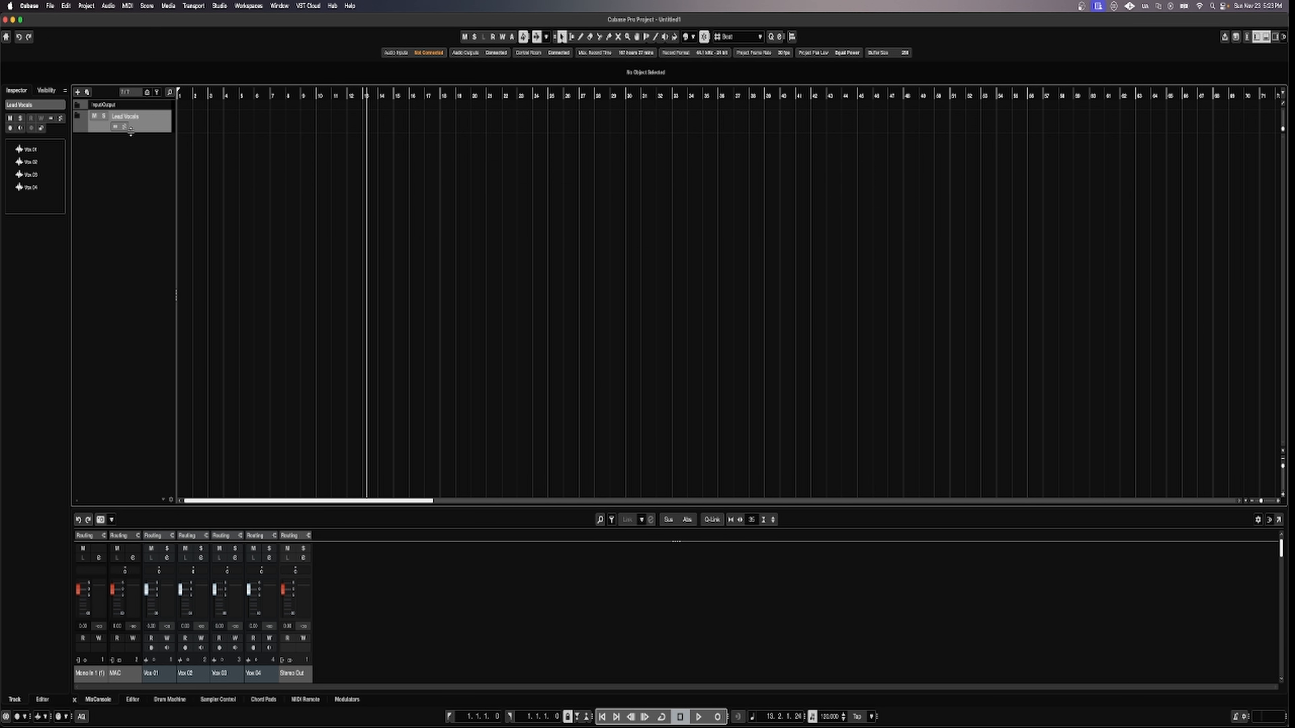
double_click(118, 163)
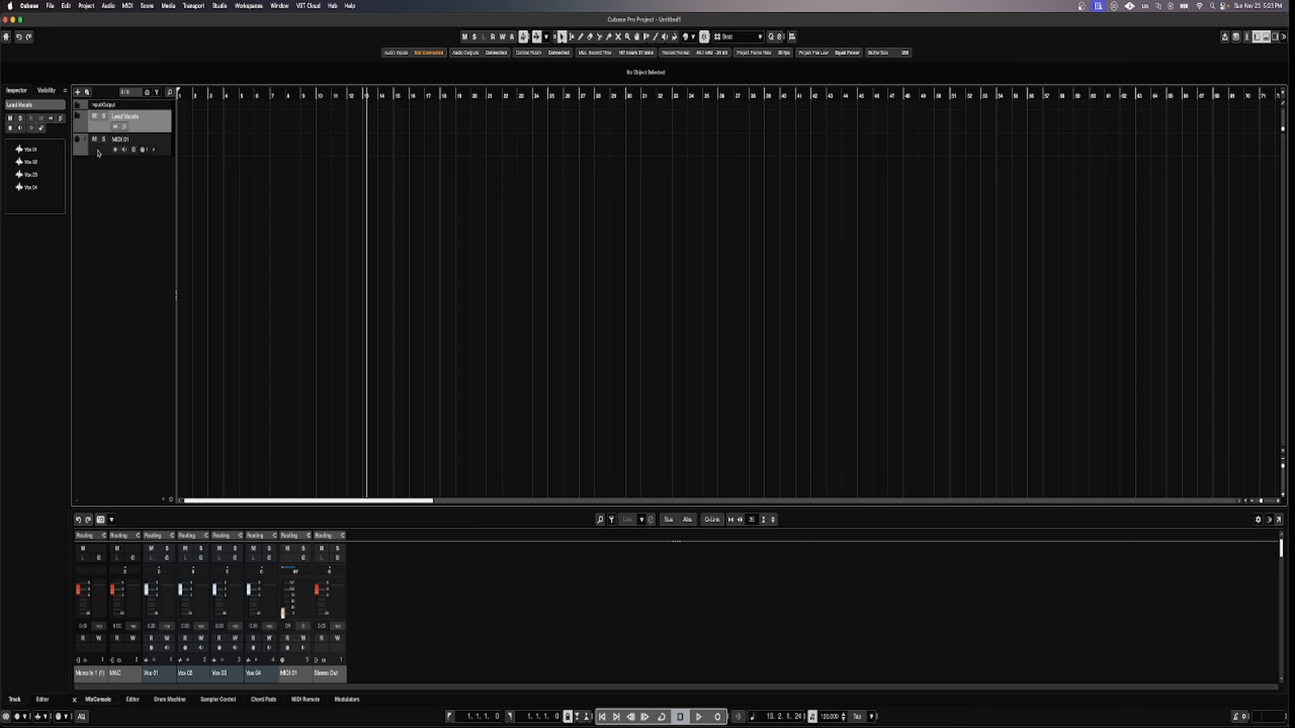
Delete MIDI 01 and add six audio tracks, Bgs 01 to Bgs 06, below Lead Vocals.
right_click(98, 154)
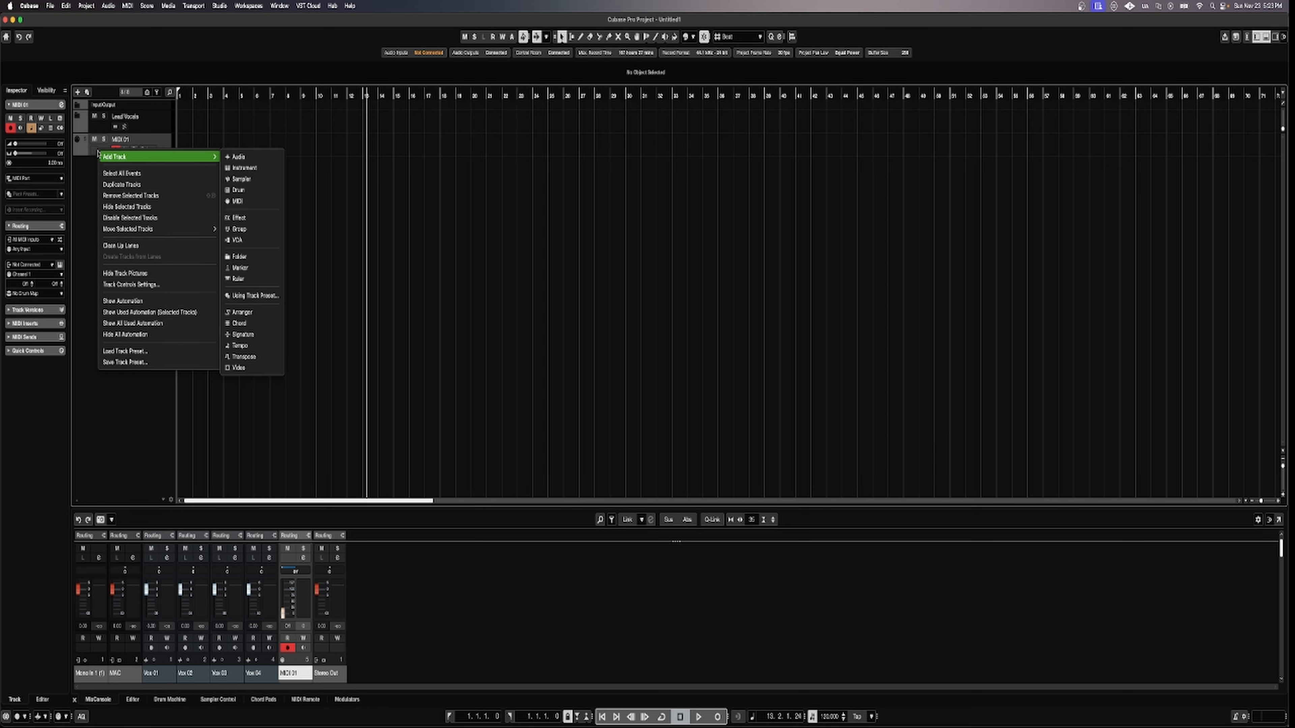
click(120, 196)
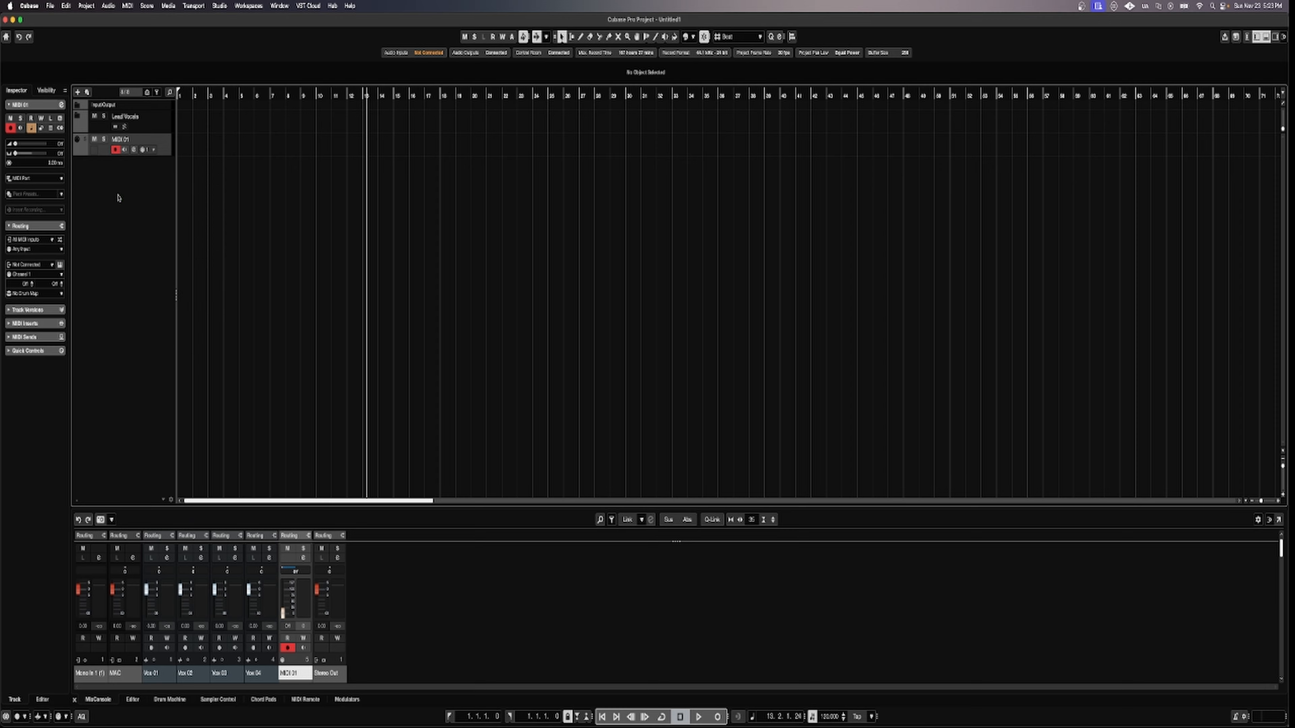
right_click(127, 173)
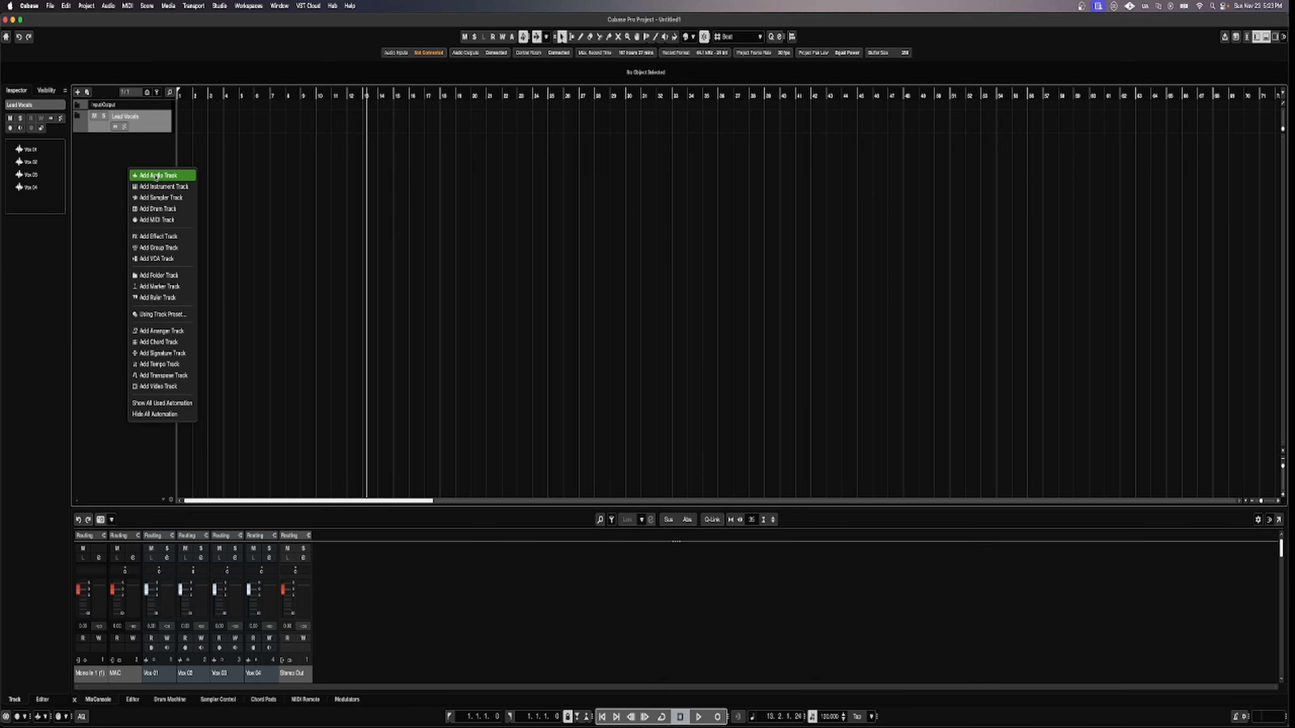
click(157, 176)
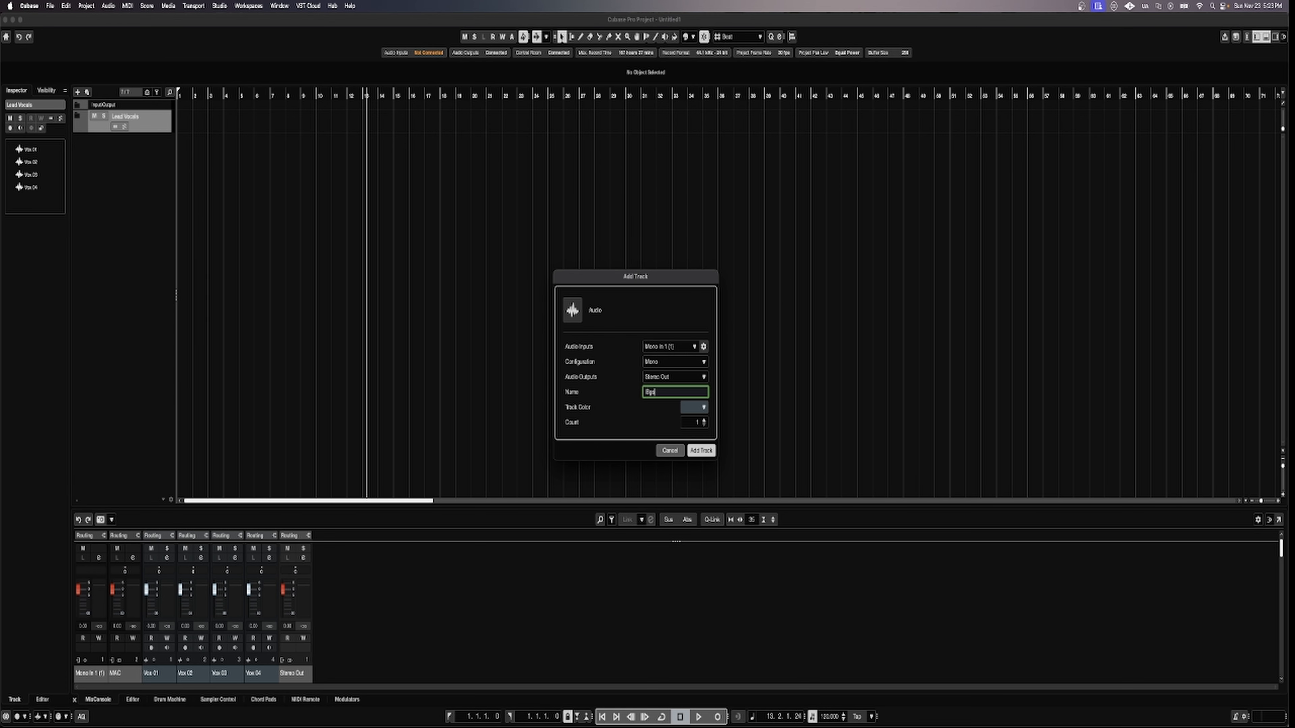
click(705, 420)
click(706, 420)
click(702, 452)
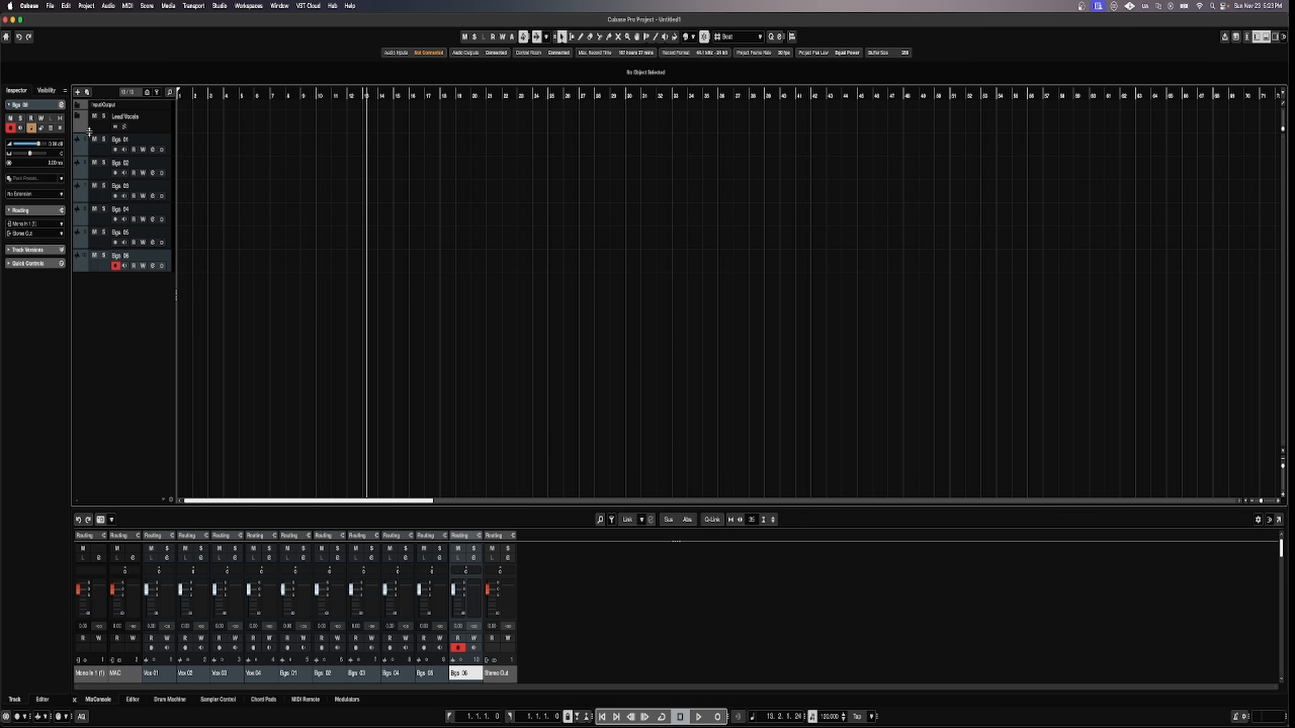
click(77, 117)
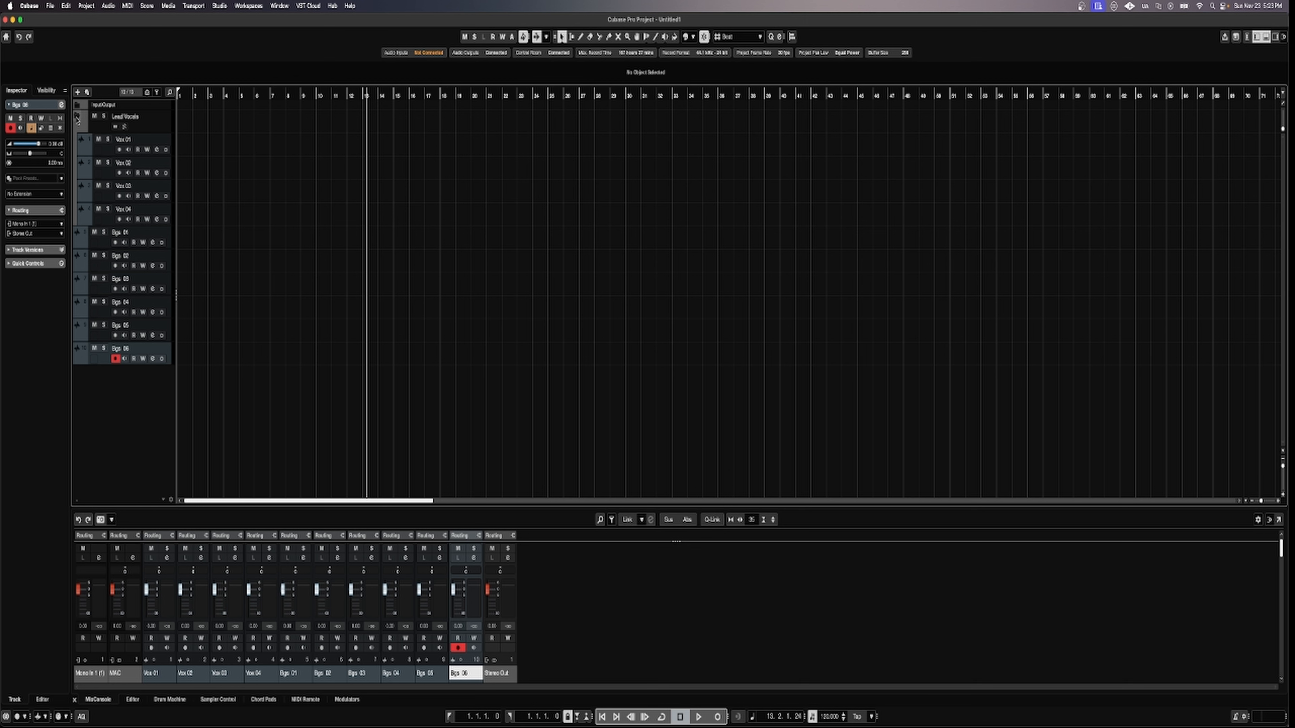
click(76, 117)
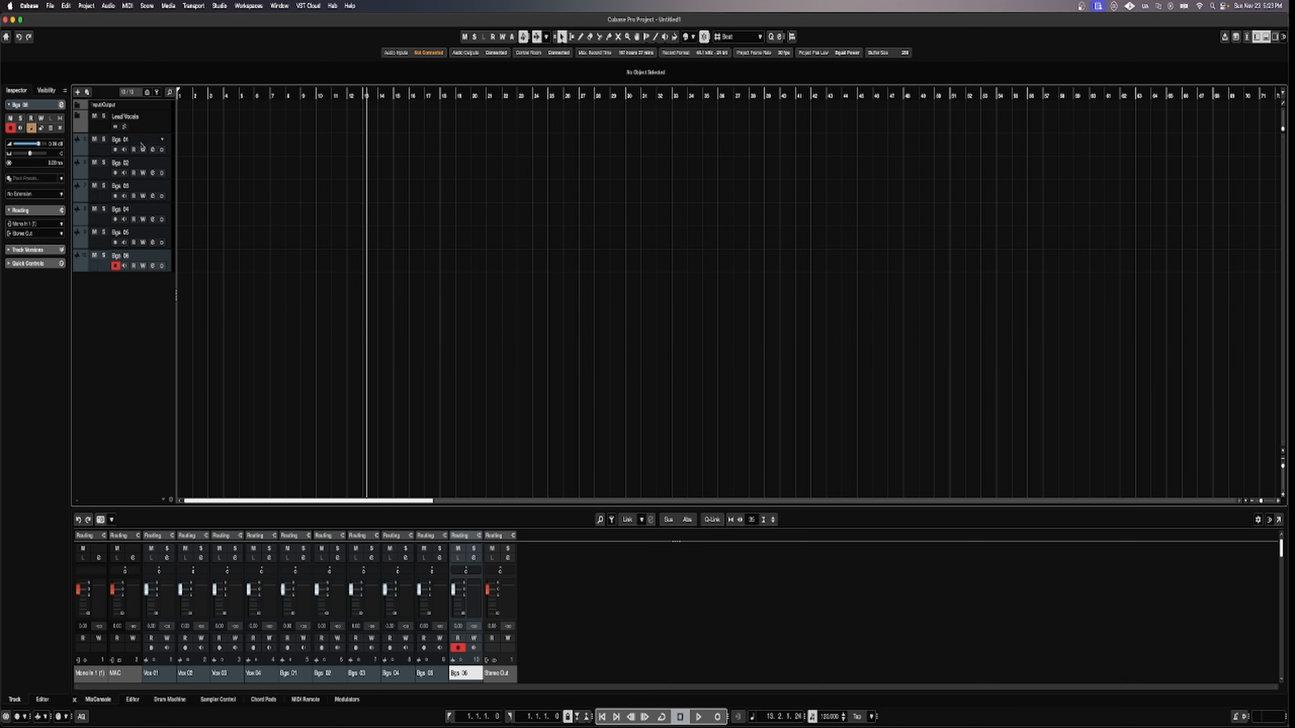
Add a folder track named 'Backgrnds' beneath Bgs 06.
right_click(118, 307)
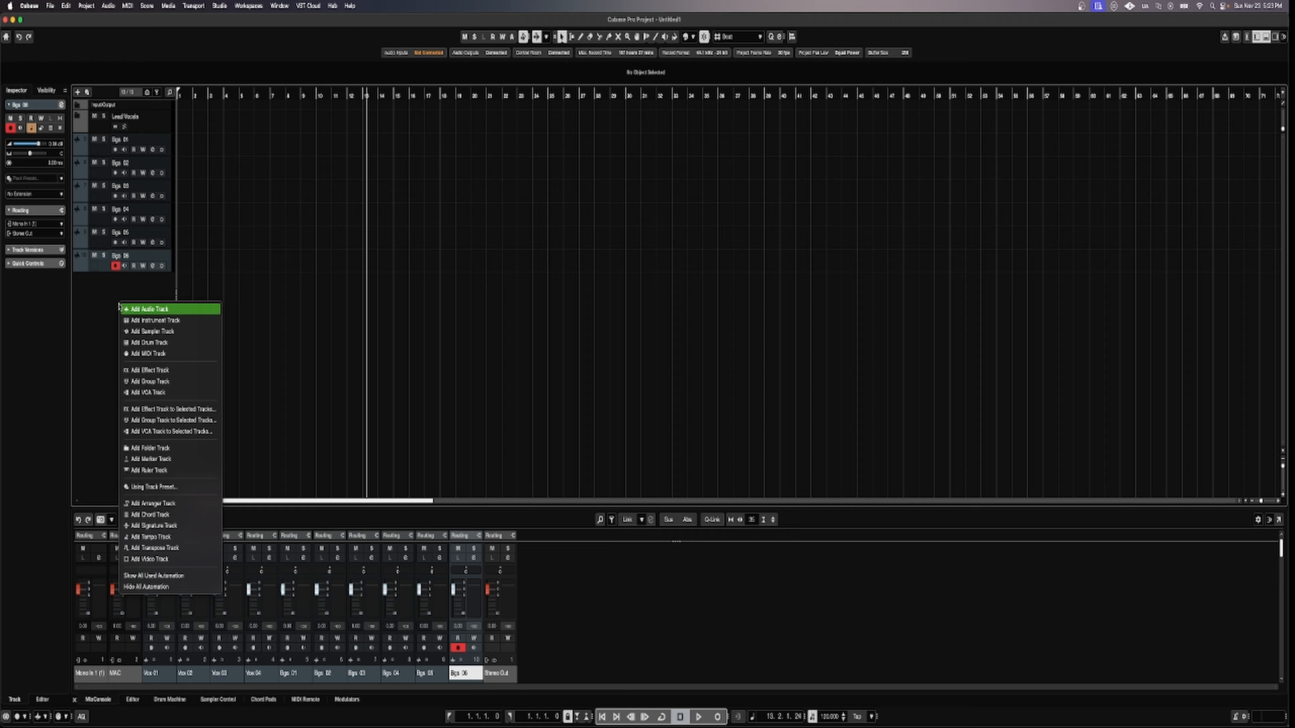
click(154, 449)
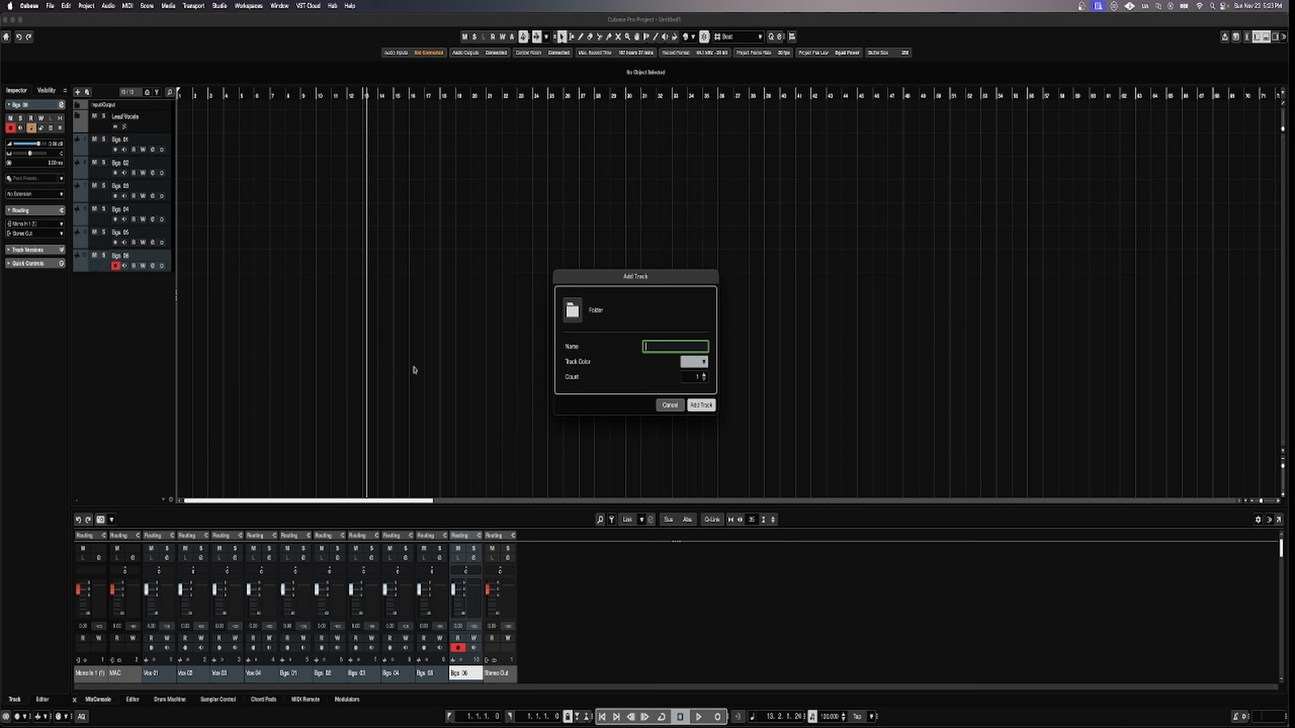
text(Bg)
text(ckgr)
click(701, 405)
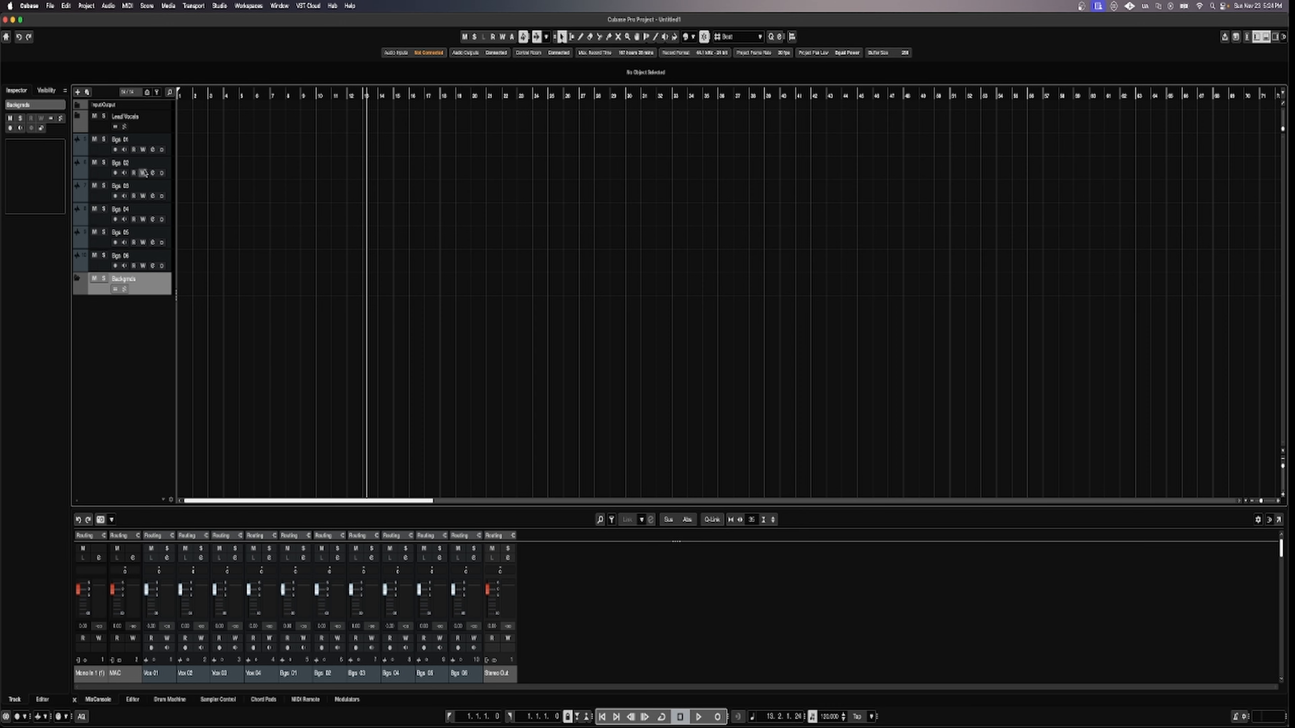
Select Bgs 01 through Bgs 06 and drag them into the Backgrnds folder track.
click(144, 144)
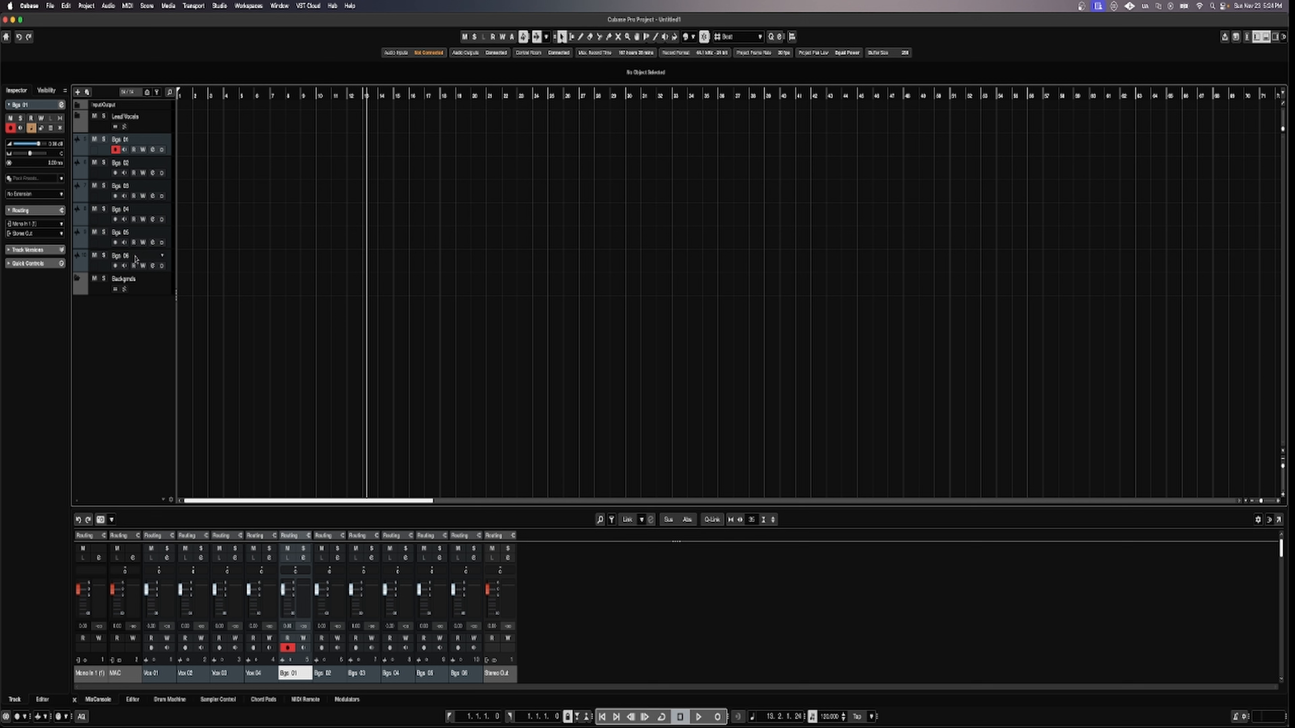
shift+click(95, 269)
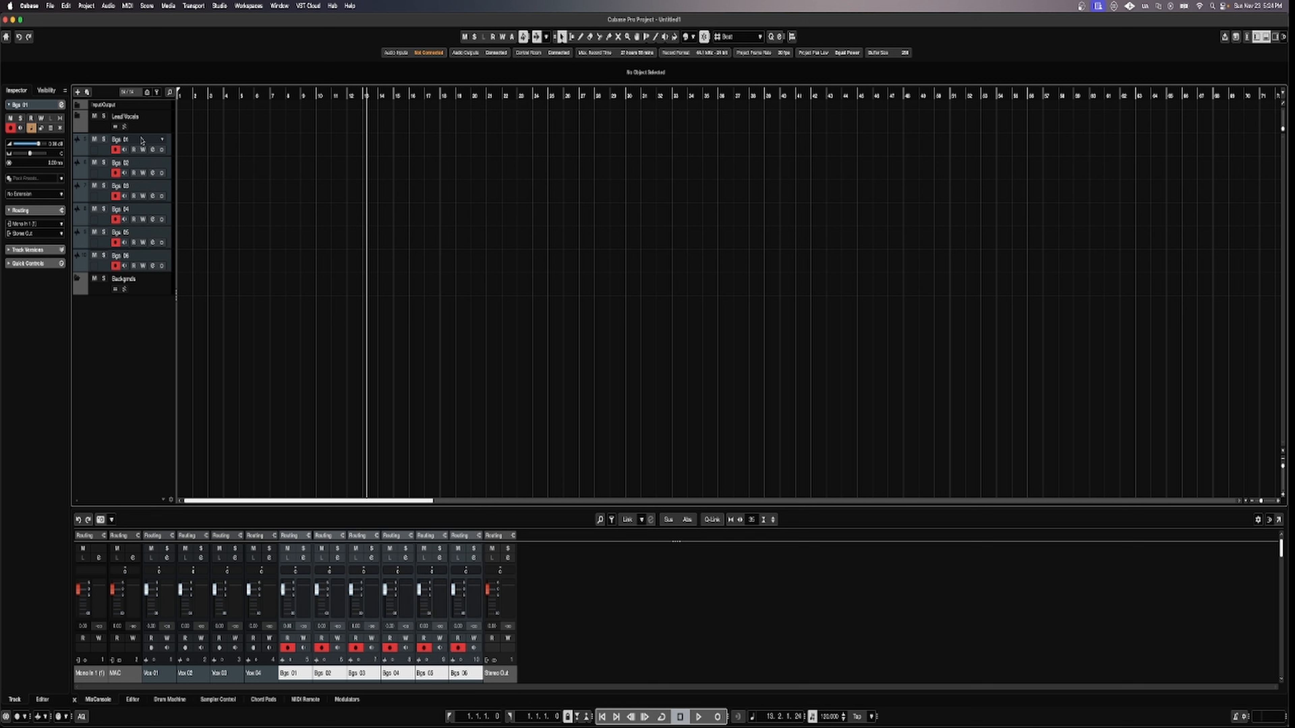
drag(142, 140, 87, 287)
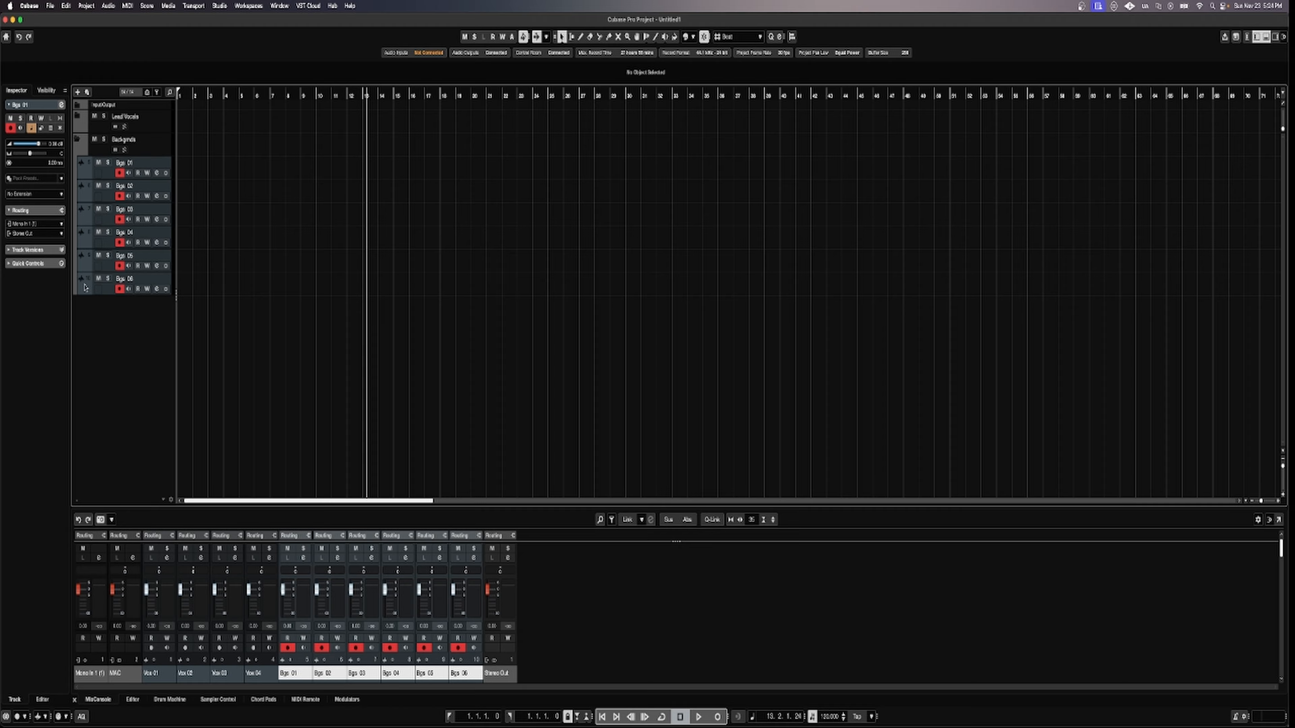
Collapse and expand the Backgrnds and Lead Vocals folders to check their contents.
click(79, 139)
click(92, 144)
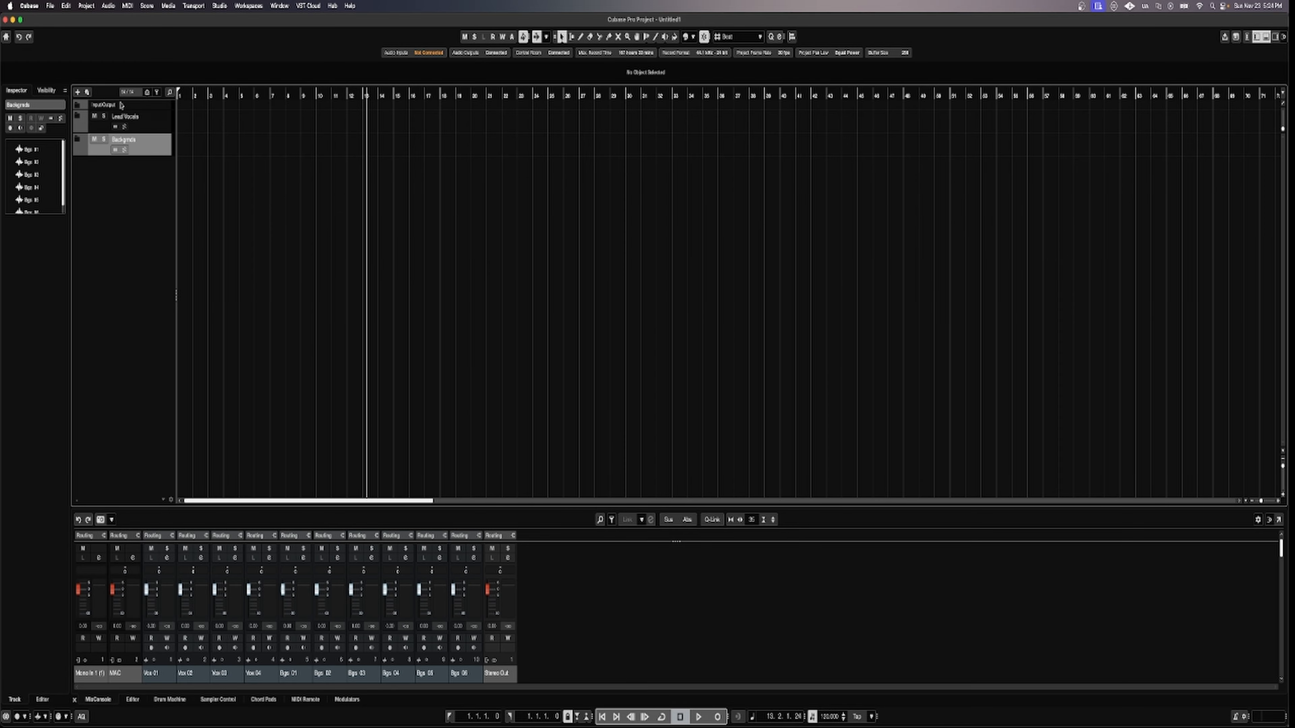
click(77, 118)
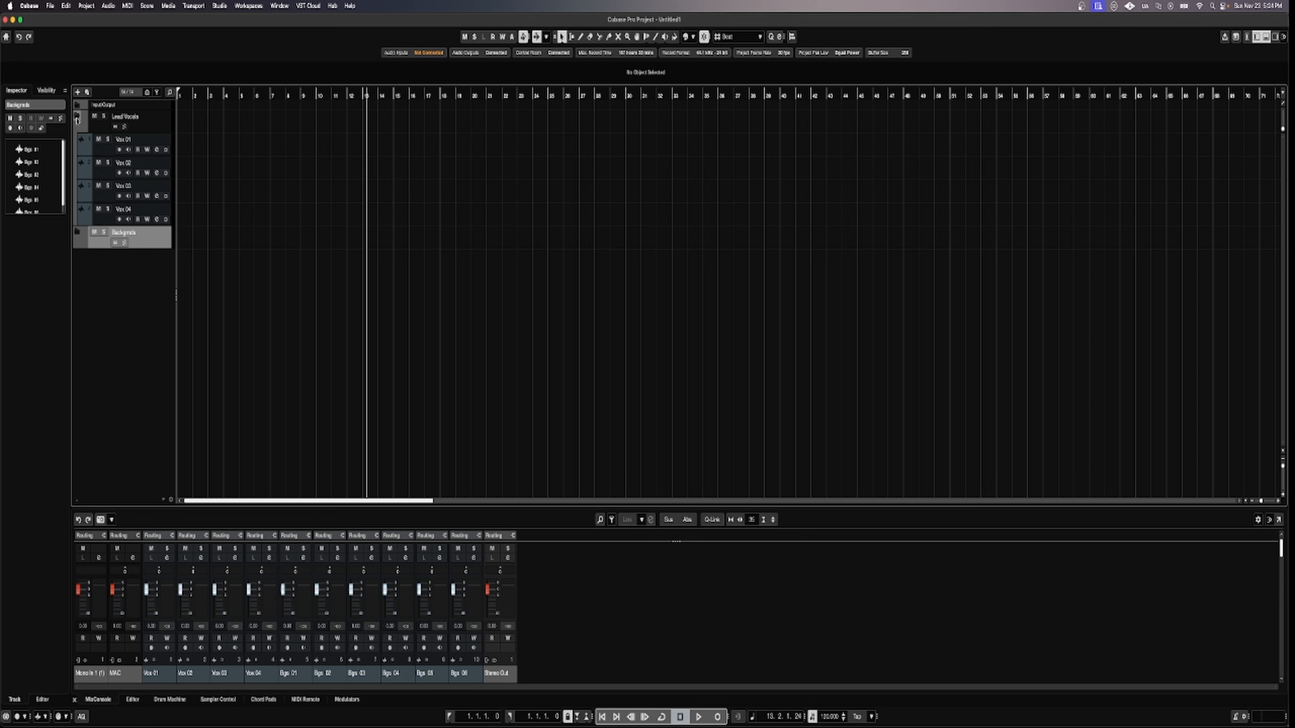
click(76, 118)
click(78, 139)
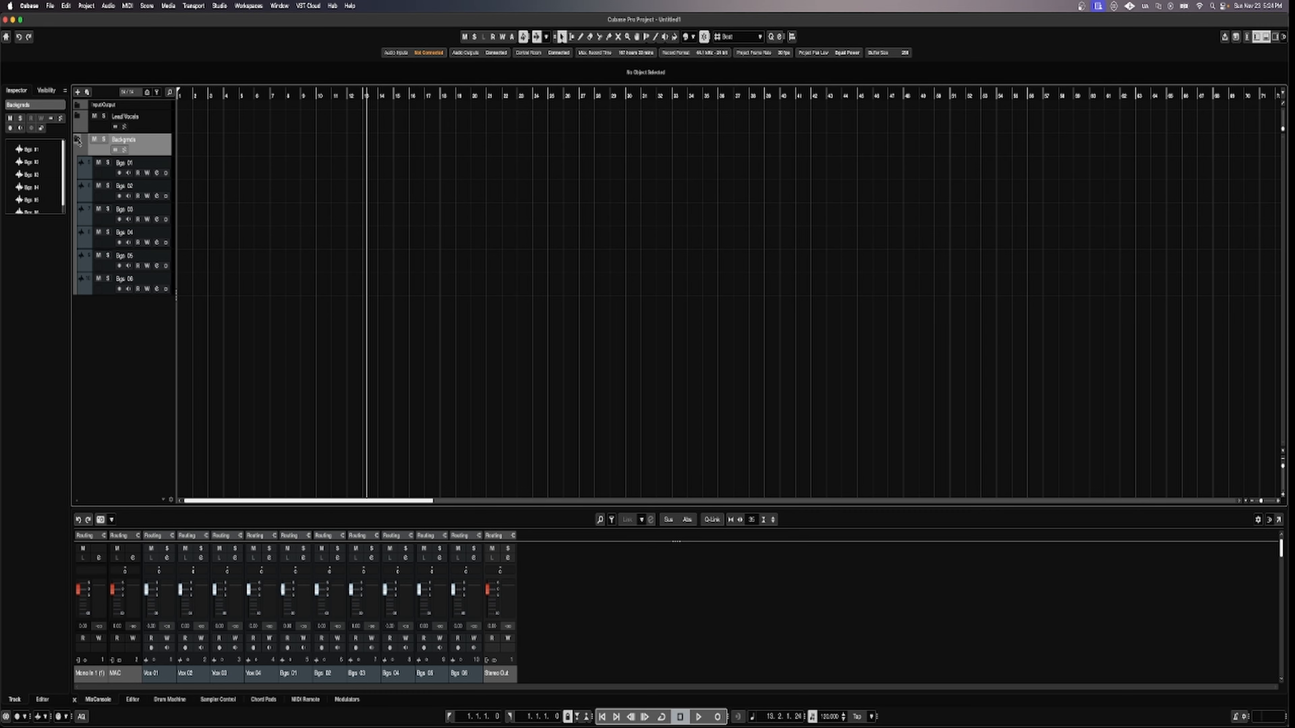
click(78, 139)
Add effect tracks with Count 2 and Create Inside Folder, making FX 01 and FX 02.
right_click(126, 213)
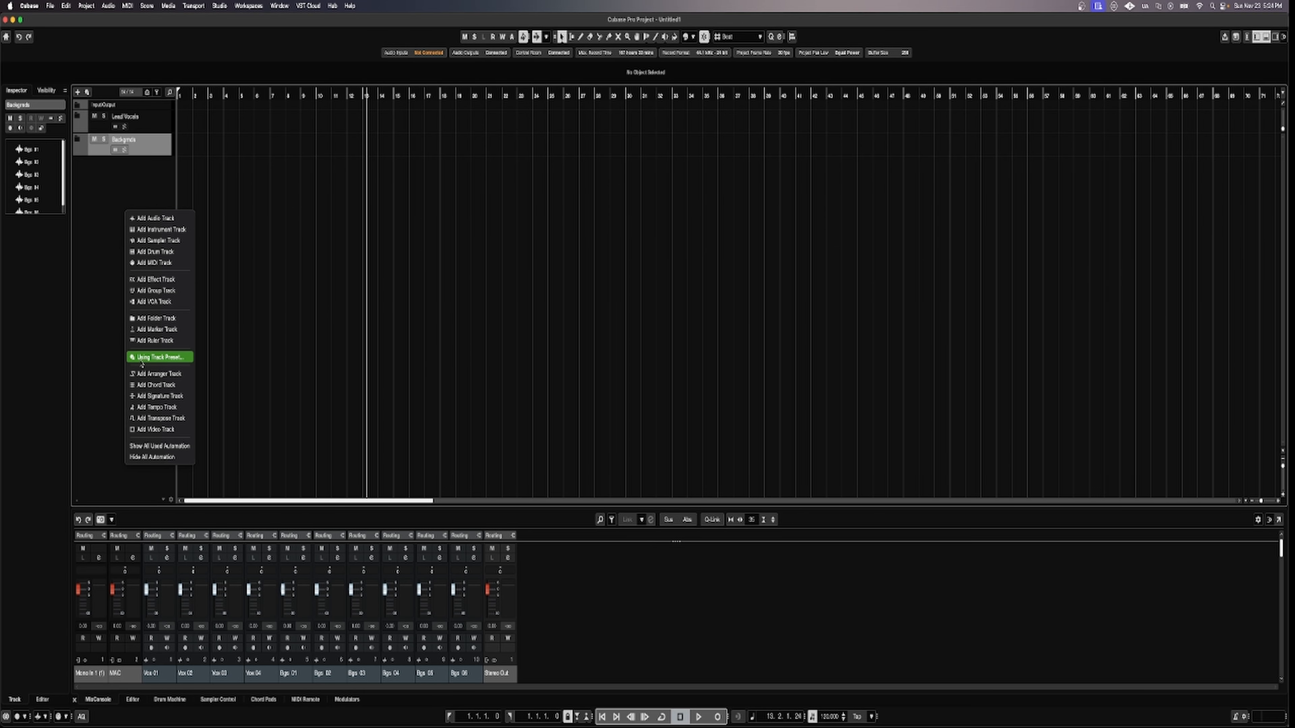
click(146, 279)
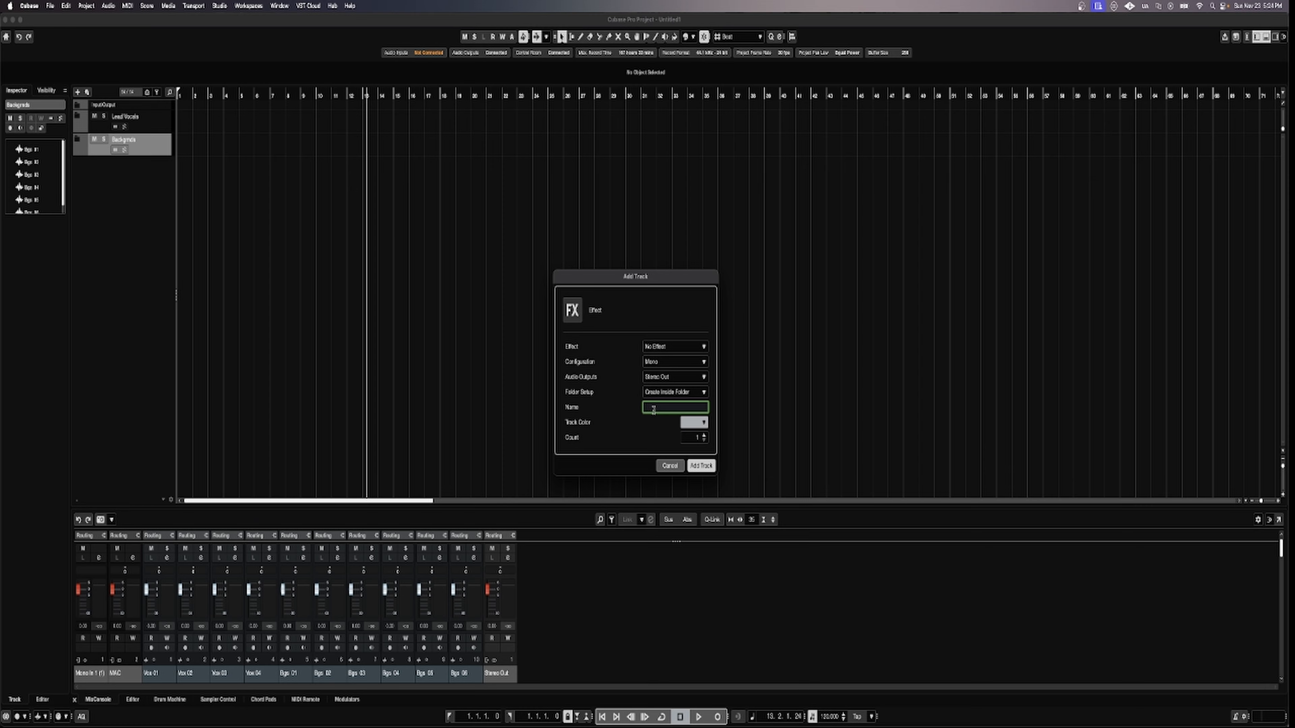
click(704, 436)
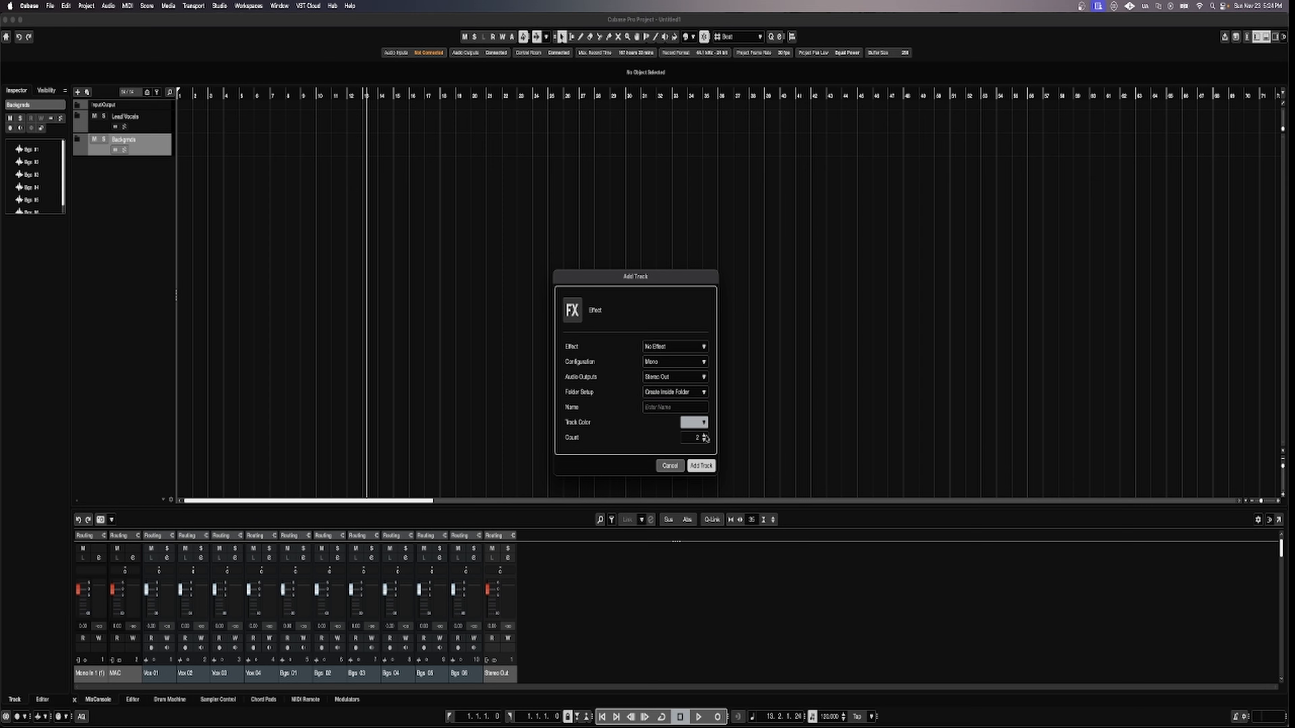
click(701, 466)
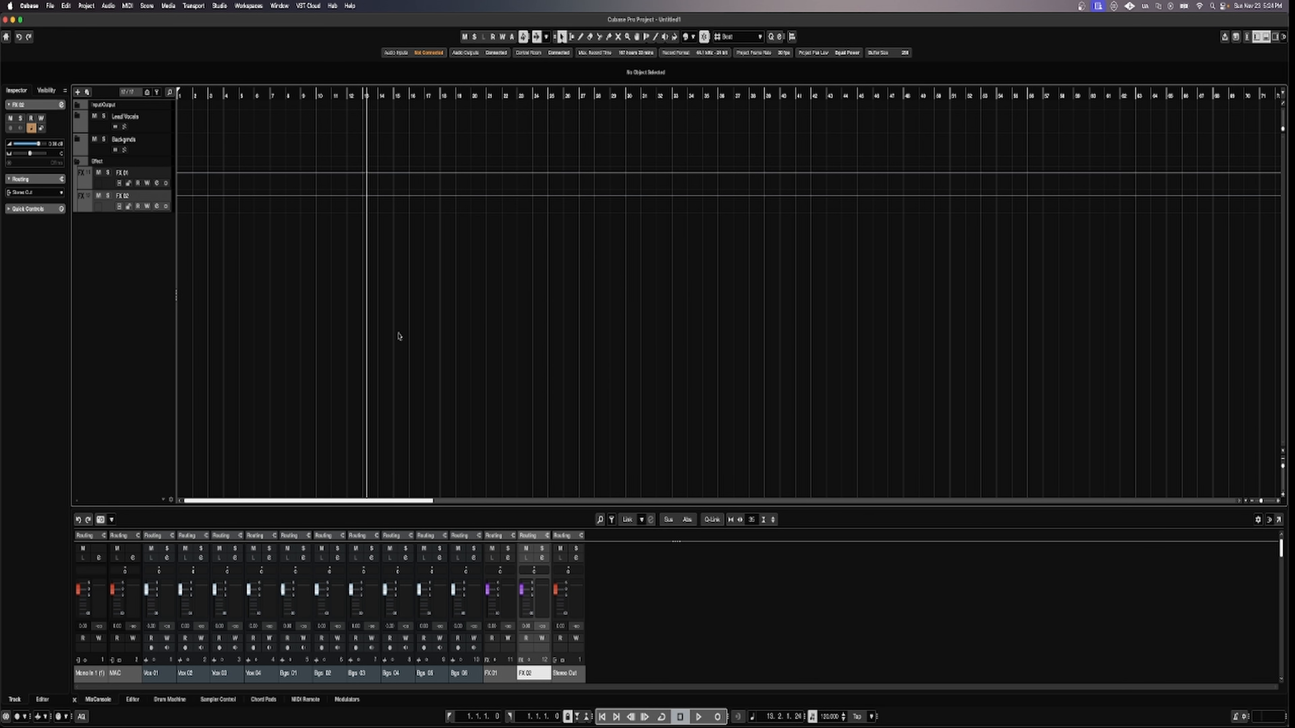
Rename the FX 01 effect track to Reverb.
double_click(121, 172)
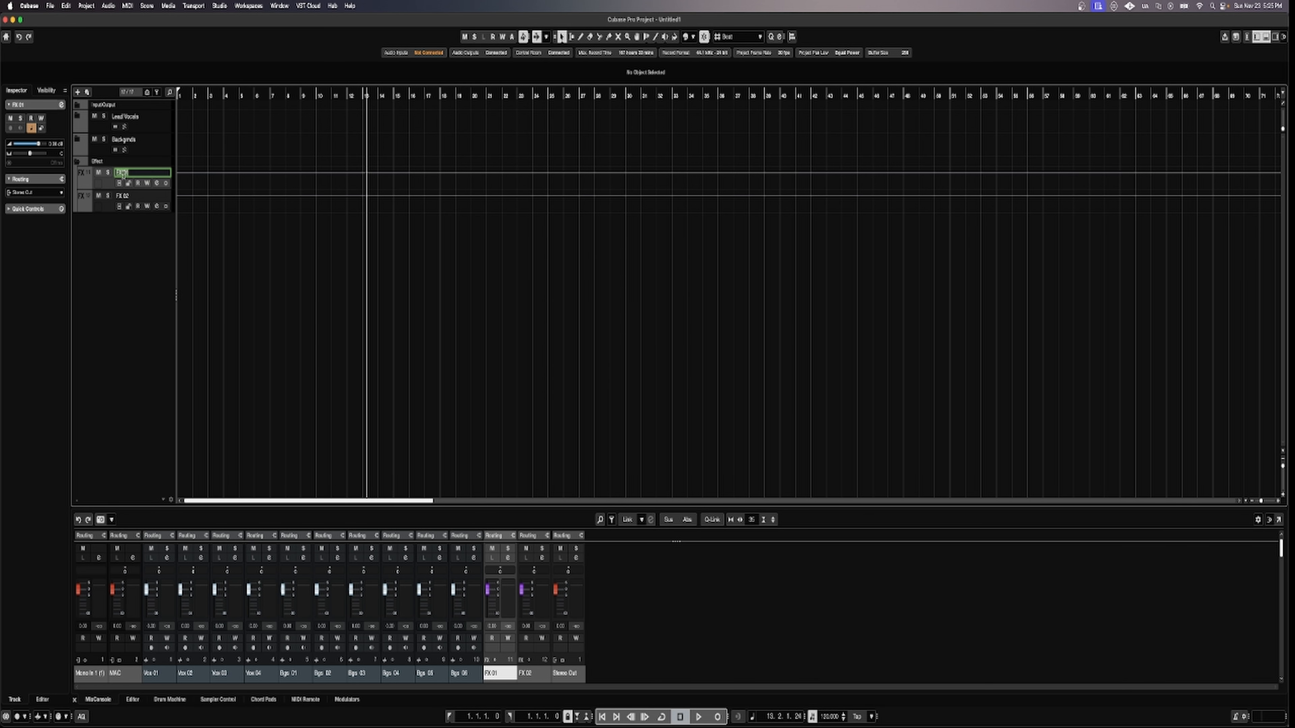
click(117, 232)
click(76, 162)
click(77, 162)
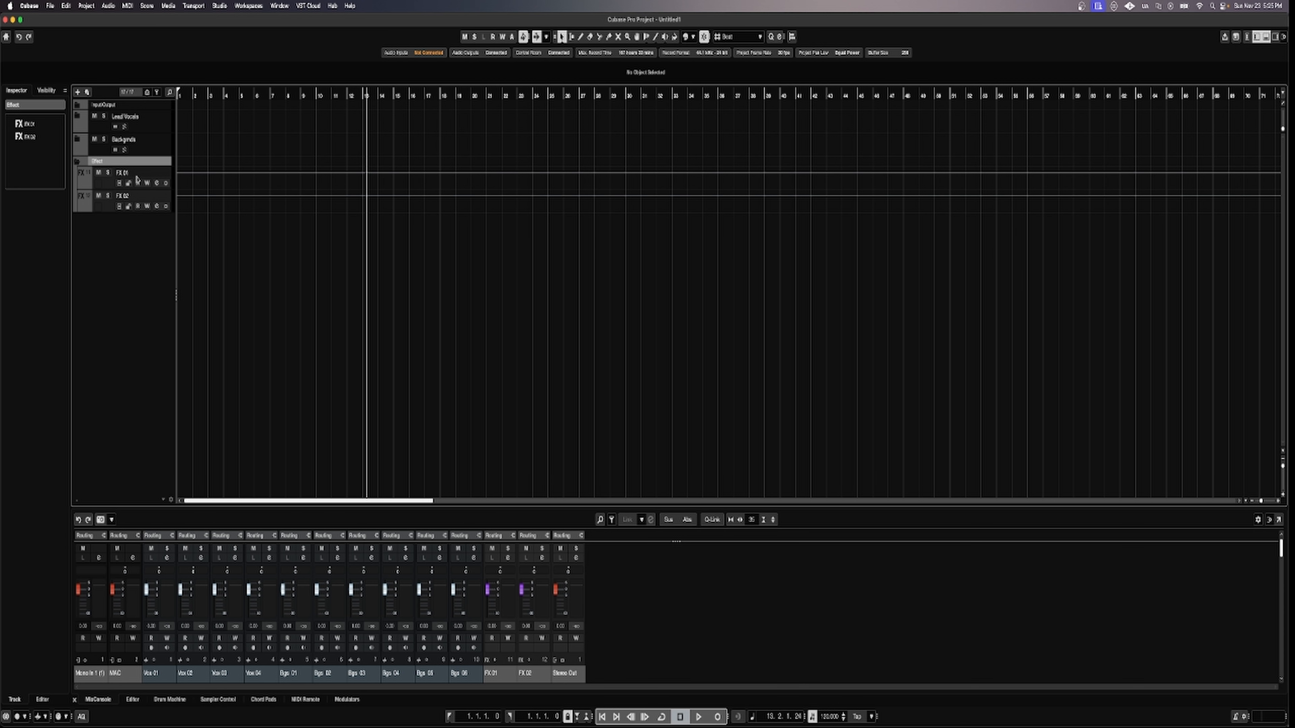
double_click(123, 173)
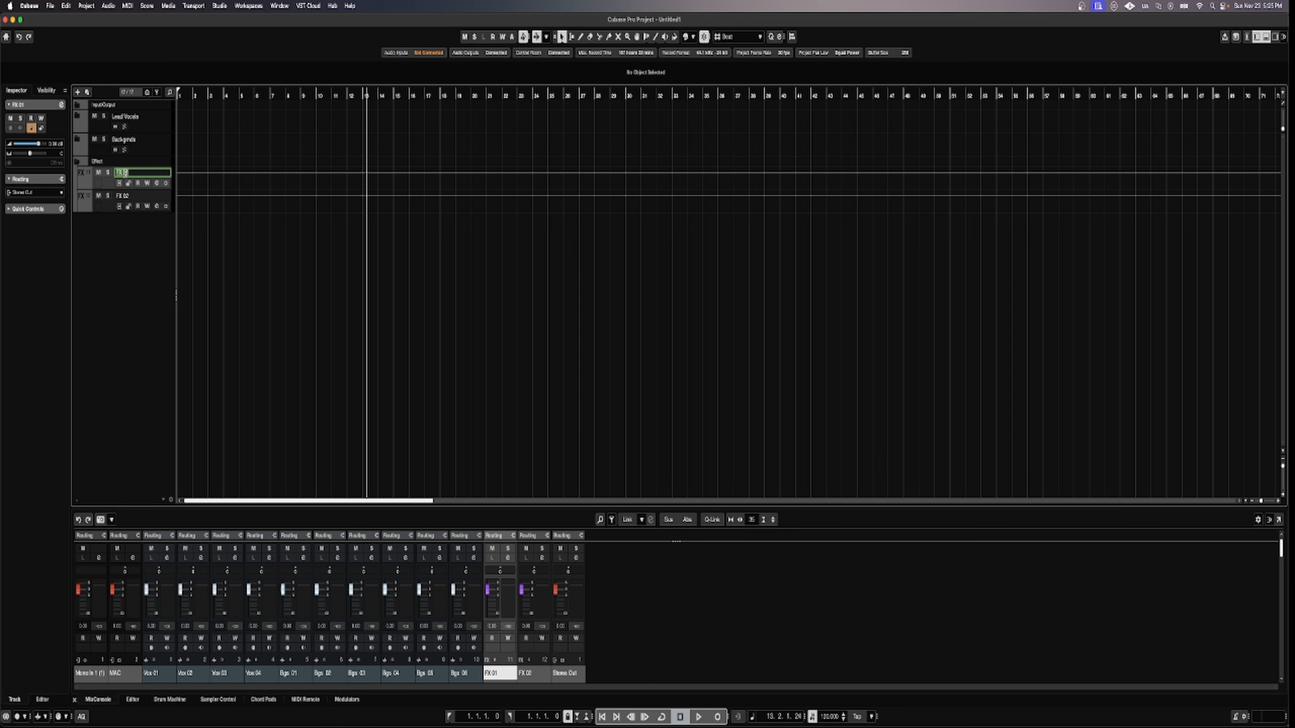
text(Reverb)
key(Return)
Rename FX 02 to Delay, then toggle the Effect folder to check both names.
double_click(123, 196)
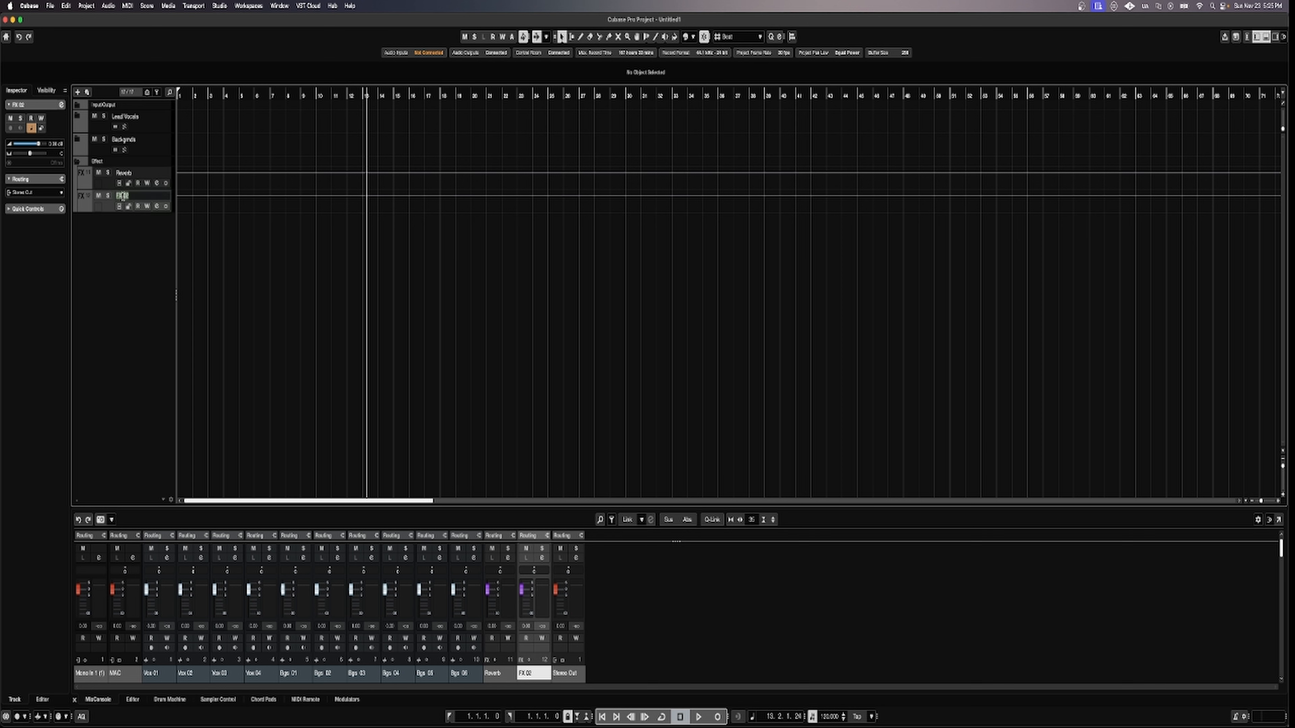
text(Delay)
key(Return)
click(78, 162)
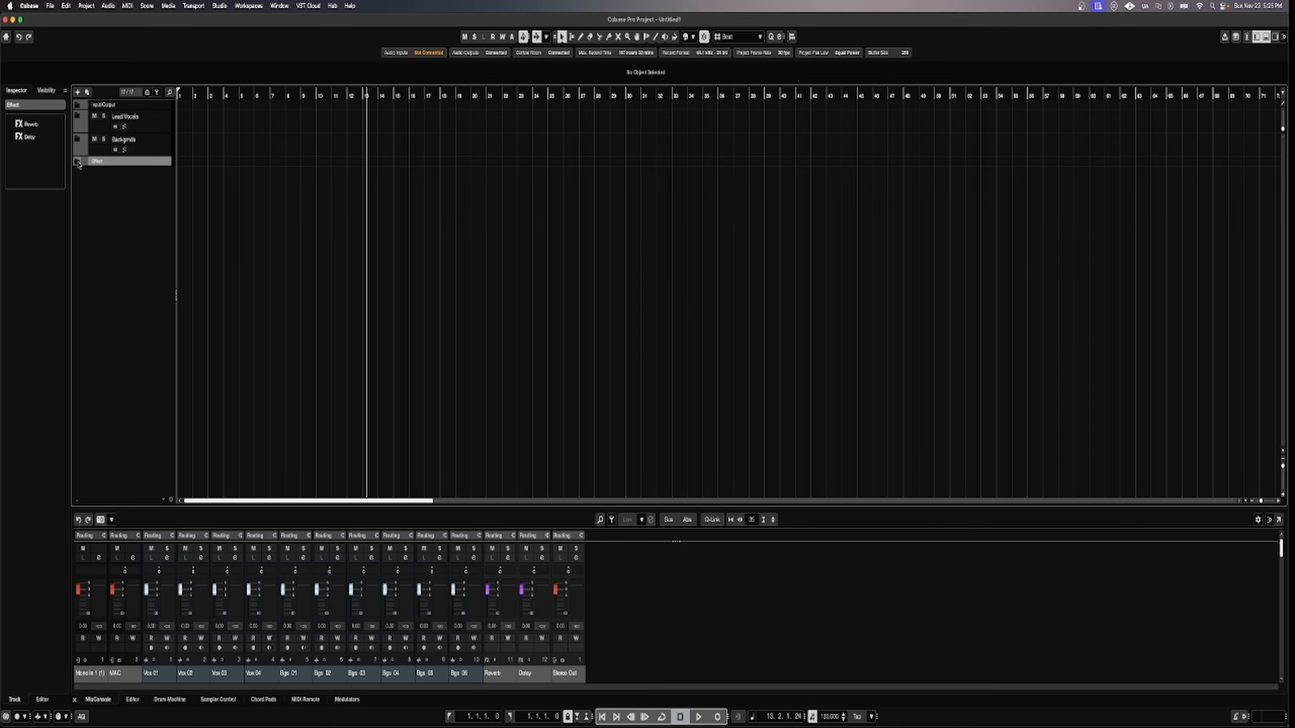
click(78, 162)
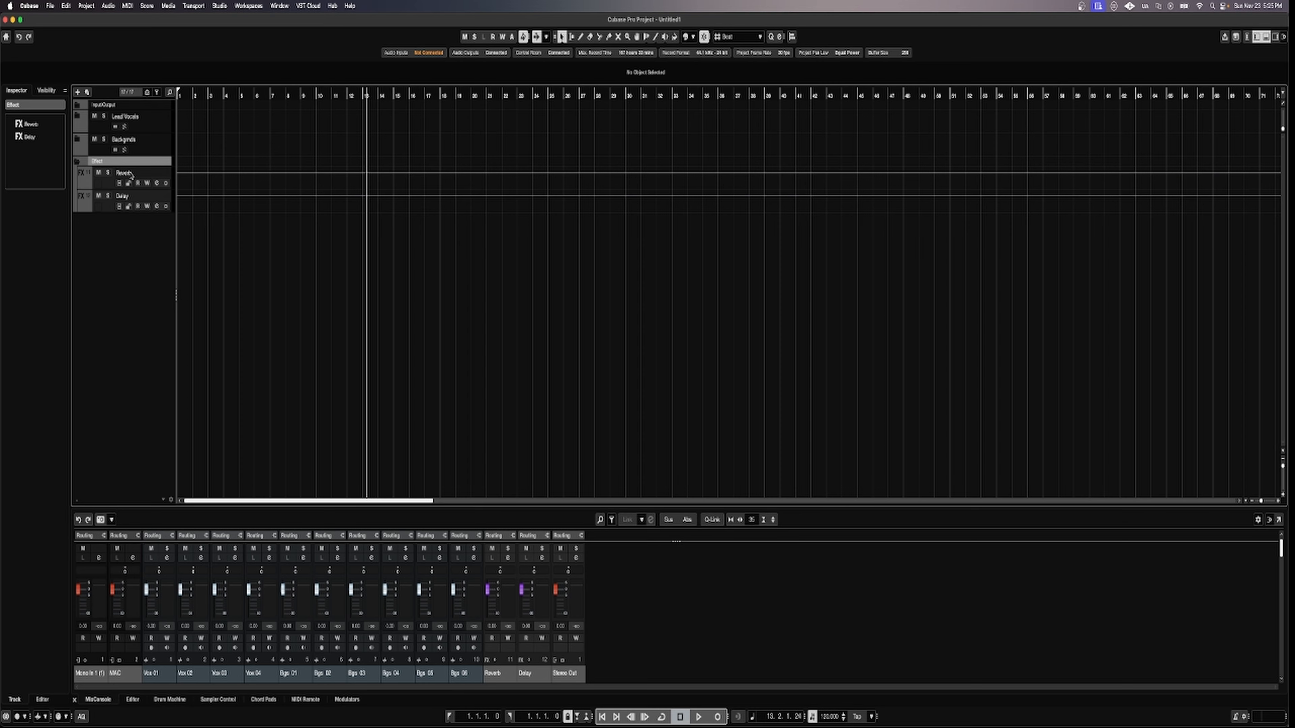
Search 'reverb' and load Raum into the Reverb track's first insert slot, then close the windows.
click(158, 184)
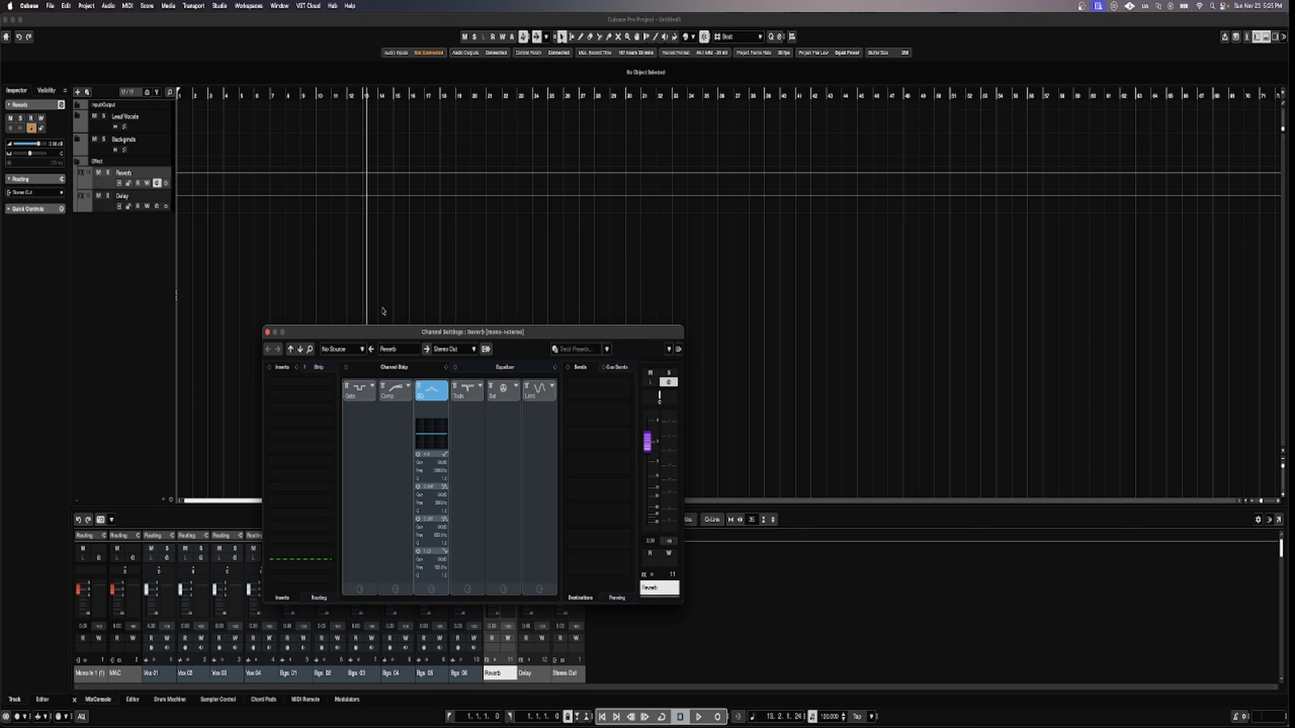
click(300, 385)
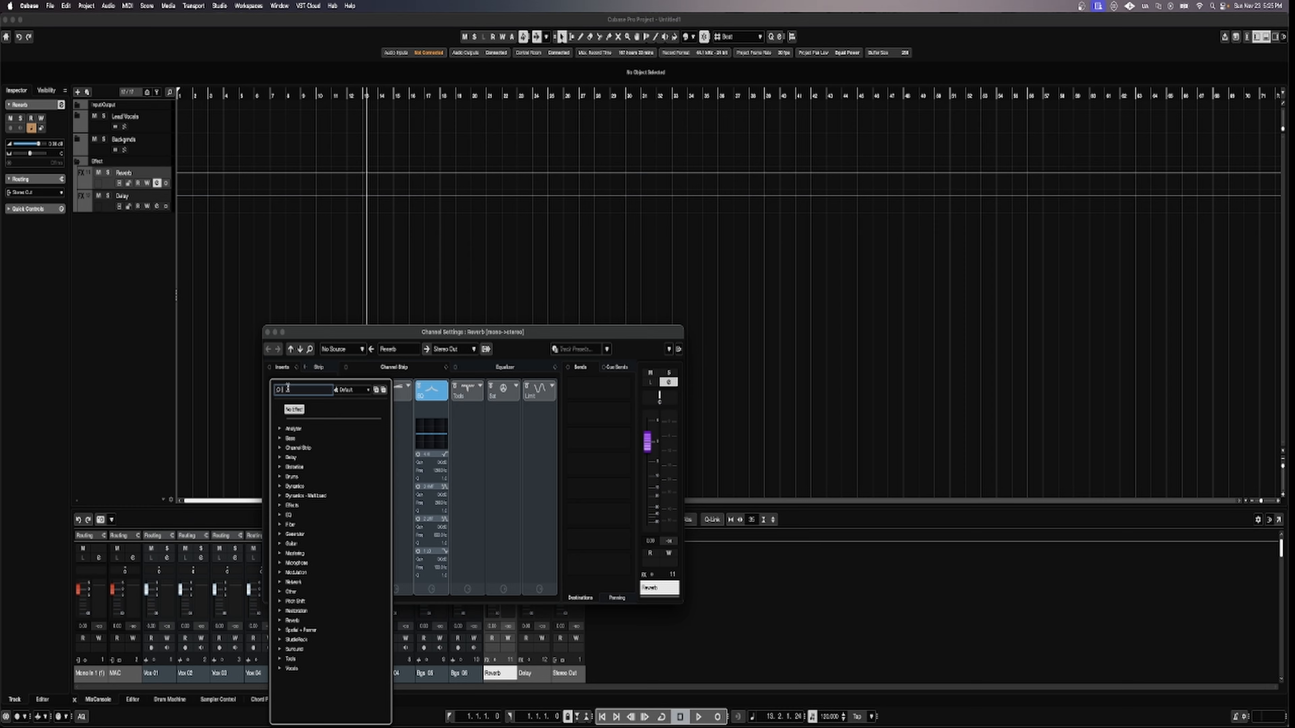
text(reverb)
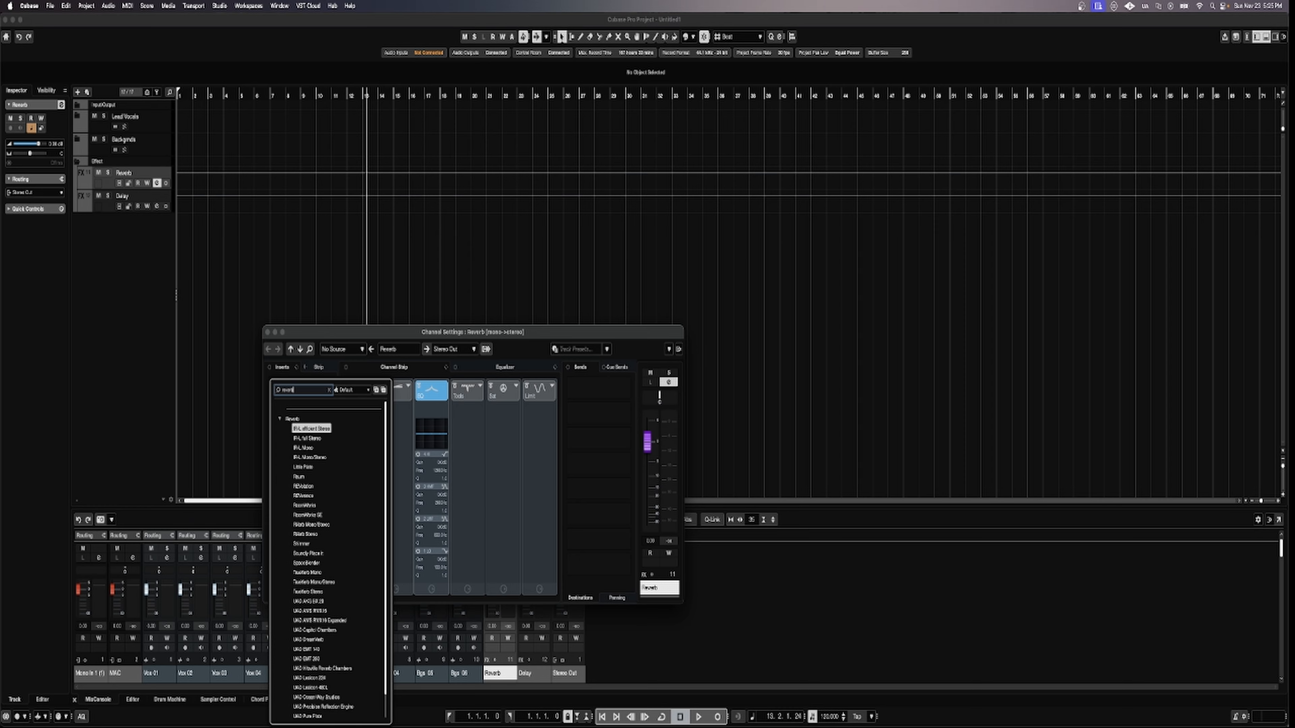
click(299, 477)
click(300, 477)
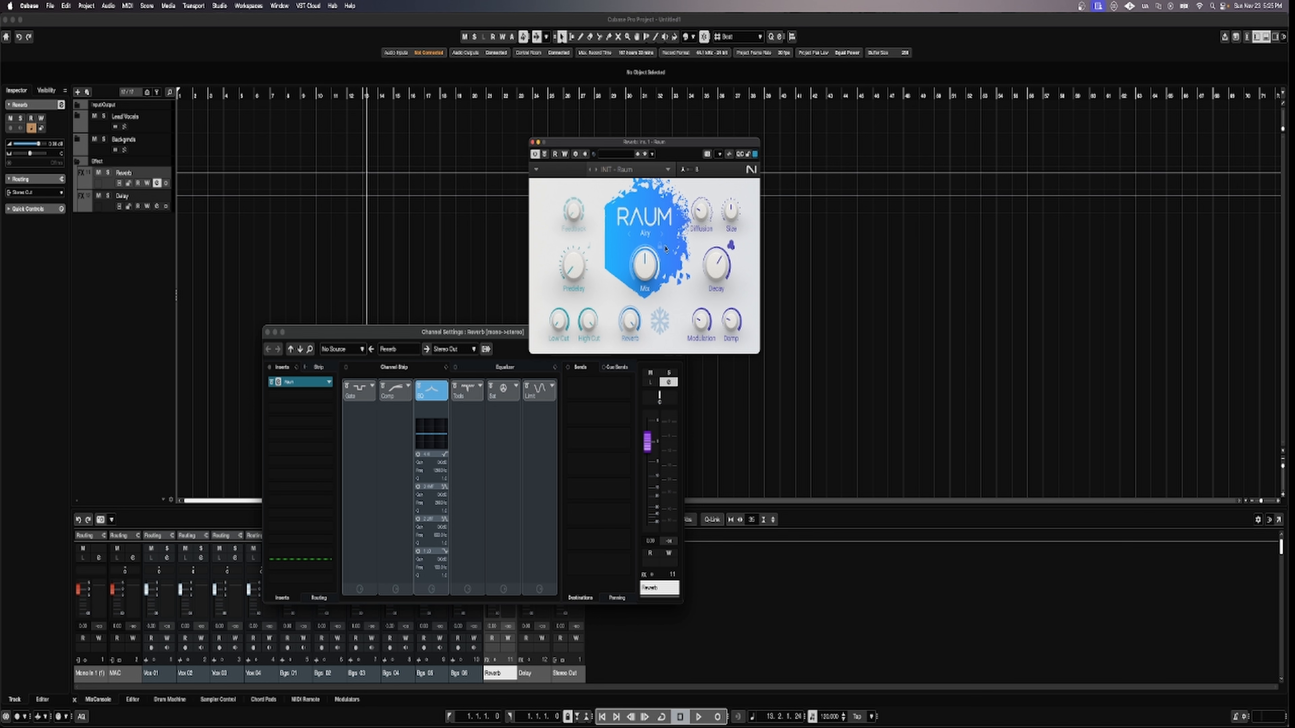
click(533, 142)
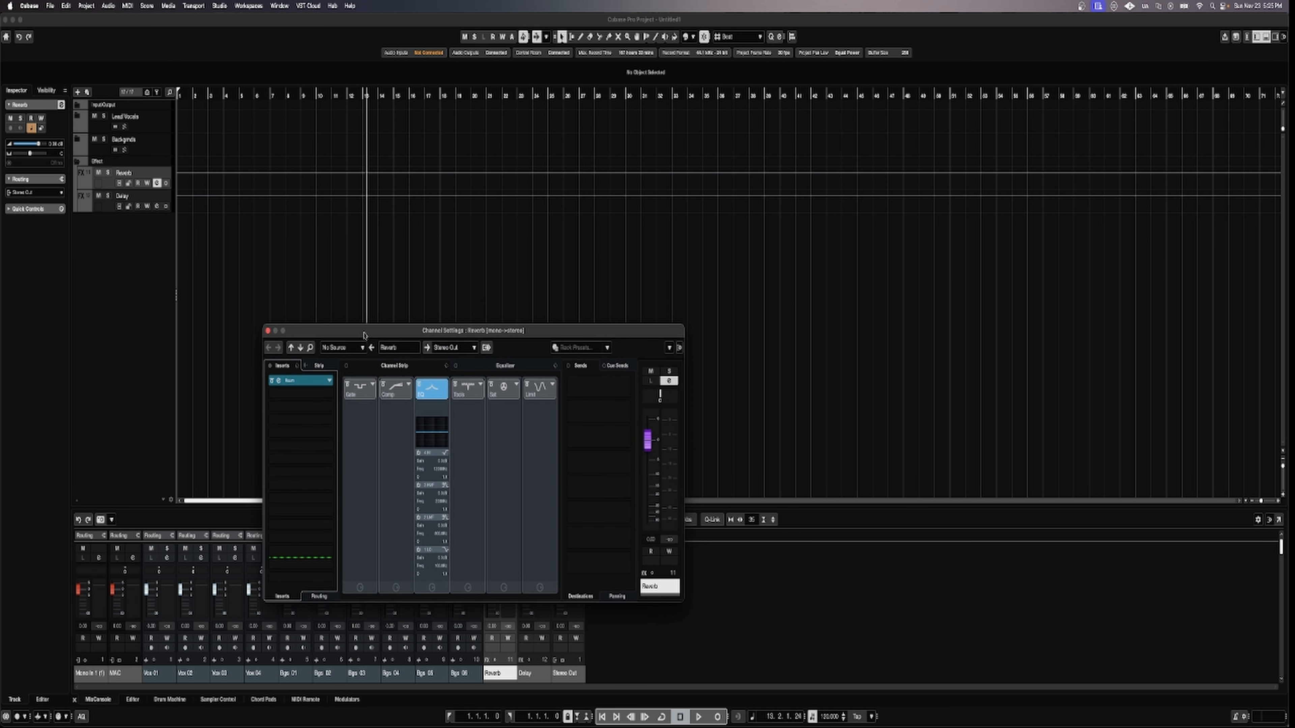
drag(364, 338, 437, 249)
click(340, 244)
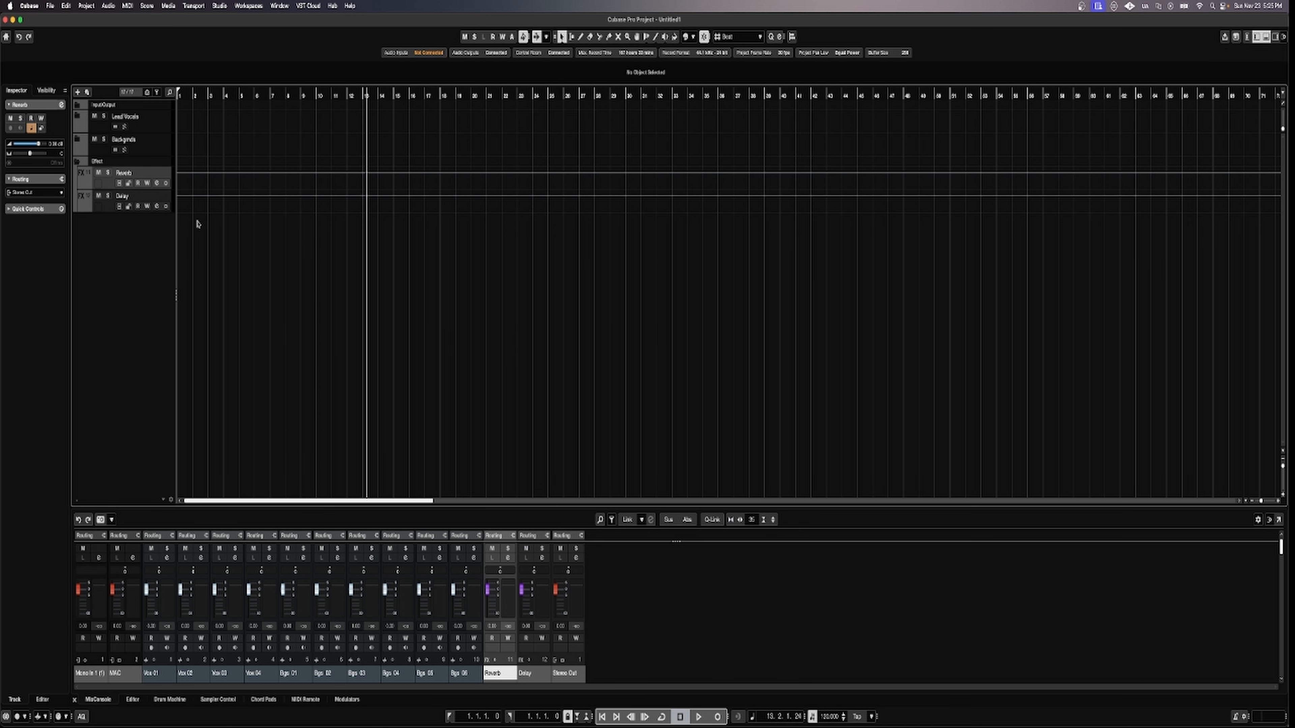
Search 'delay' and load EchoBoy into the Delay track's first insert, then collapse the Effect folder.
click(158, 207)
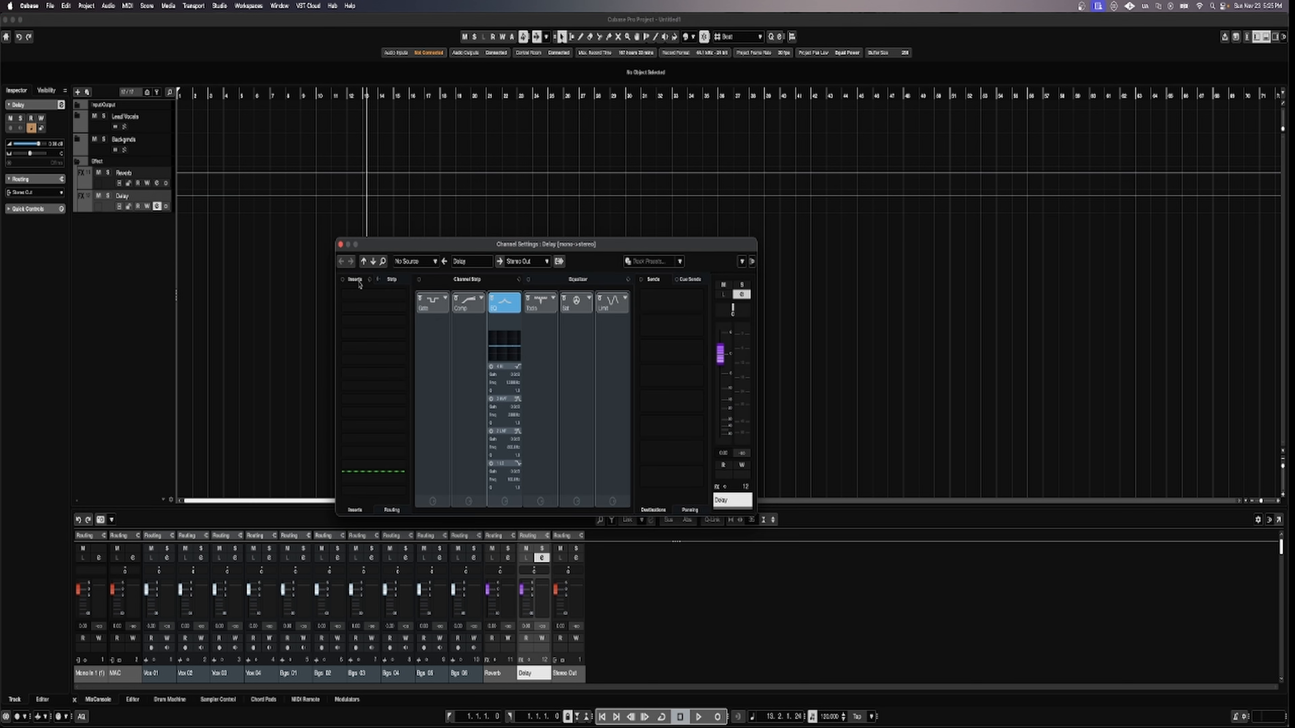
click(403, 302)
text(delay)
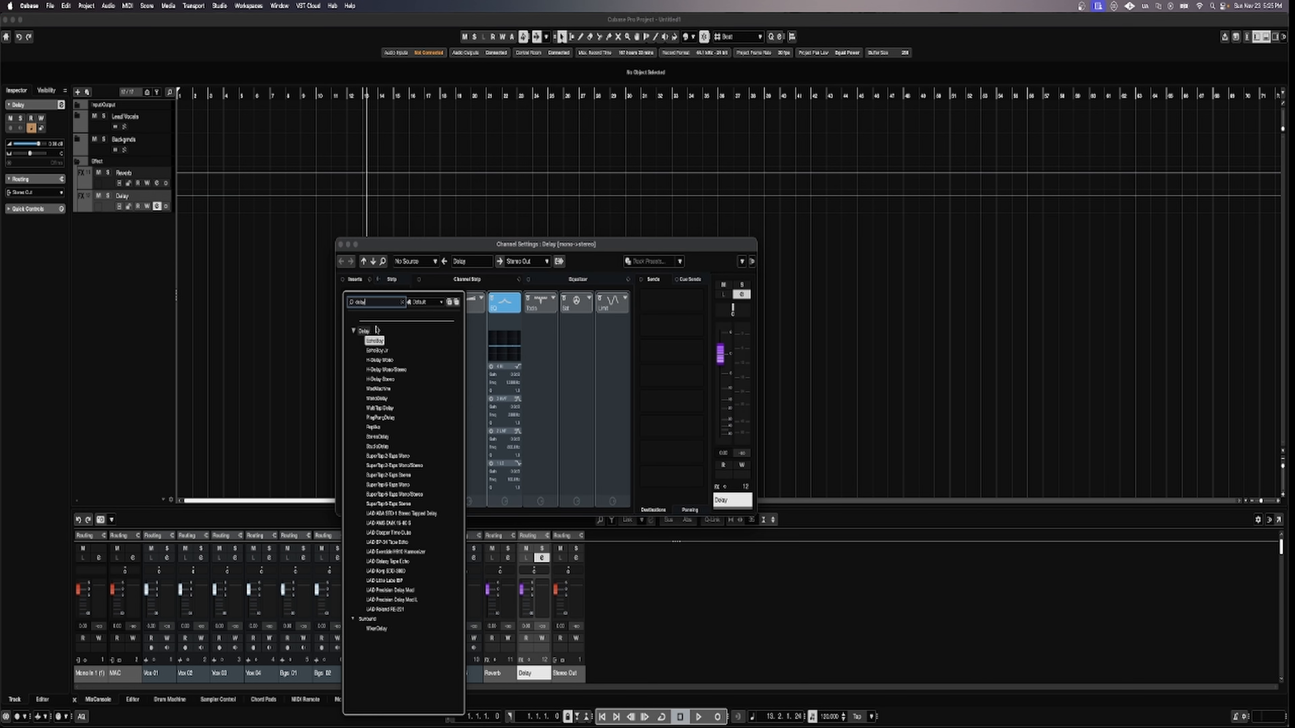
click(375, 342)
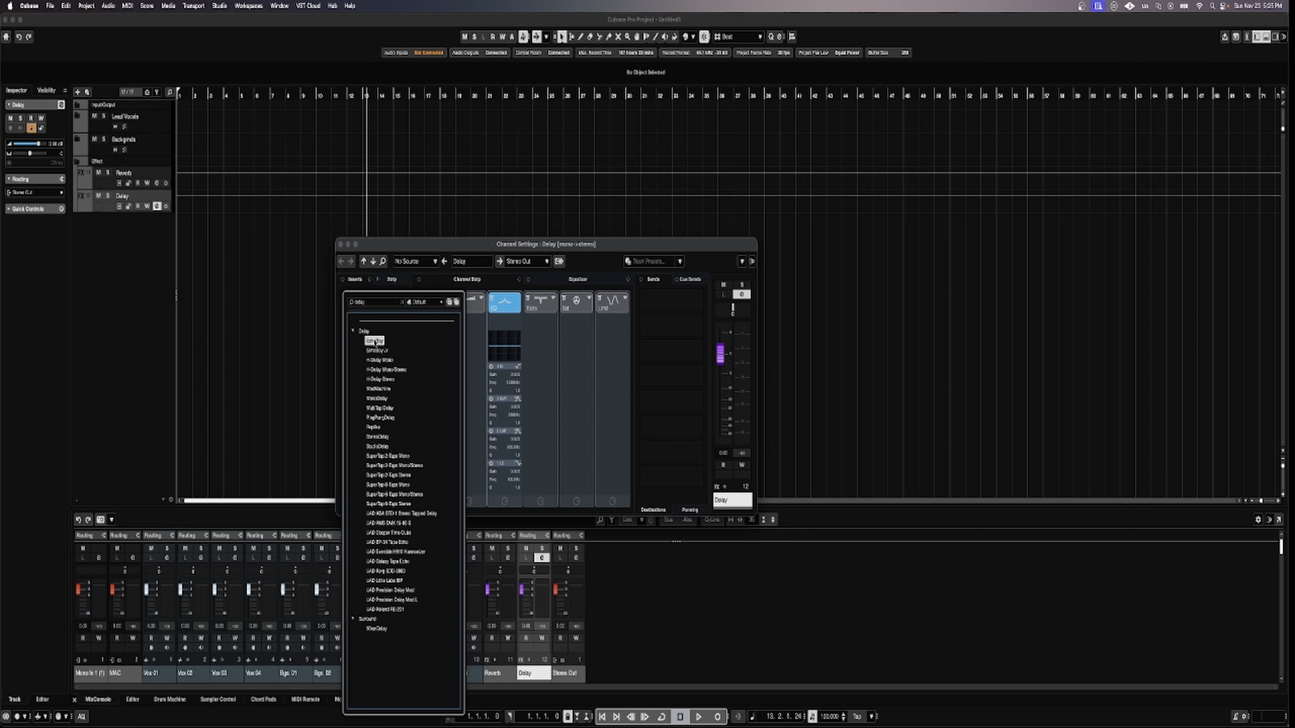
click(375, 342)
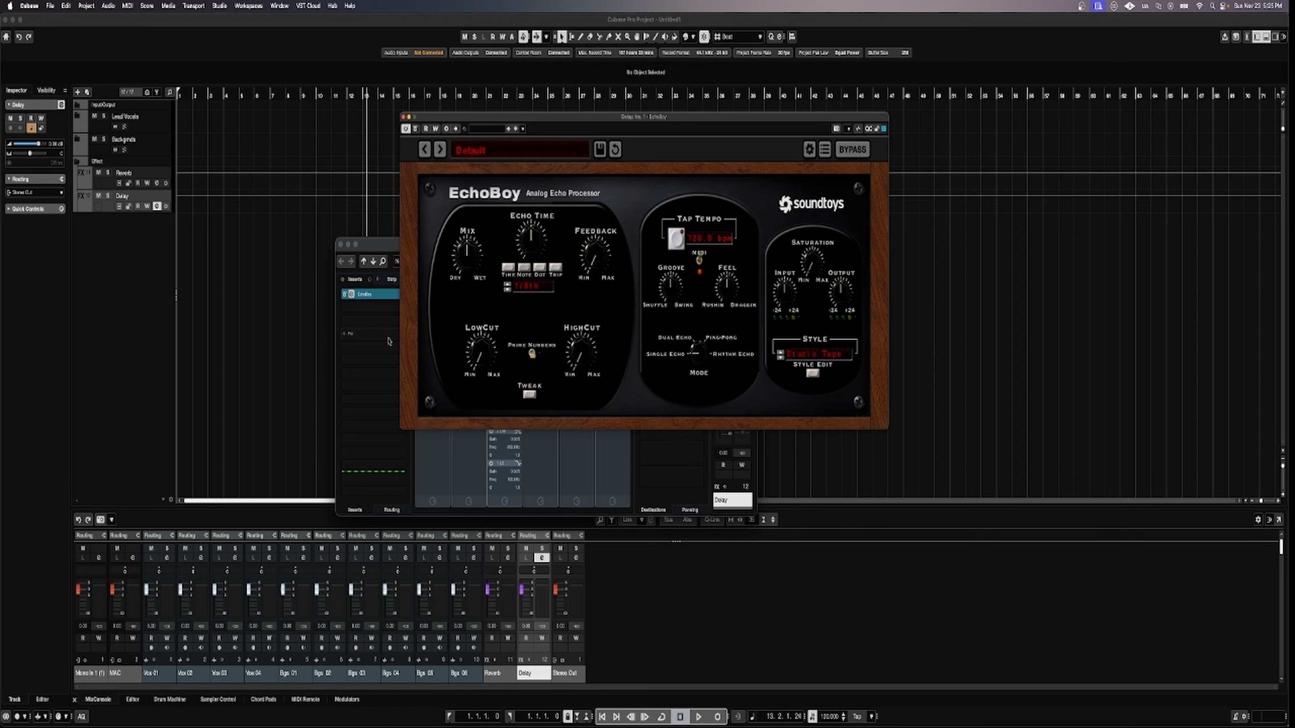
click(403, 117)
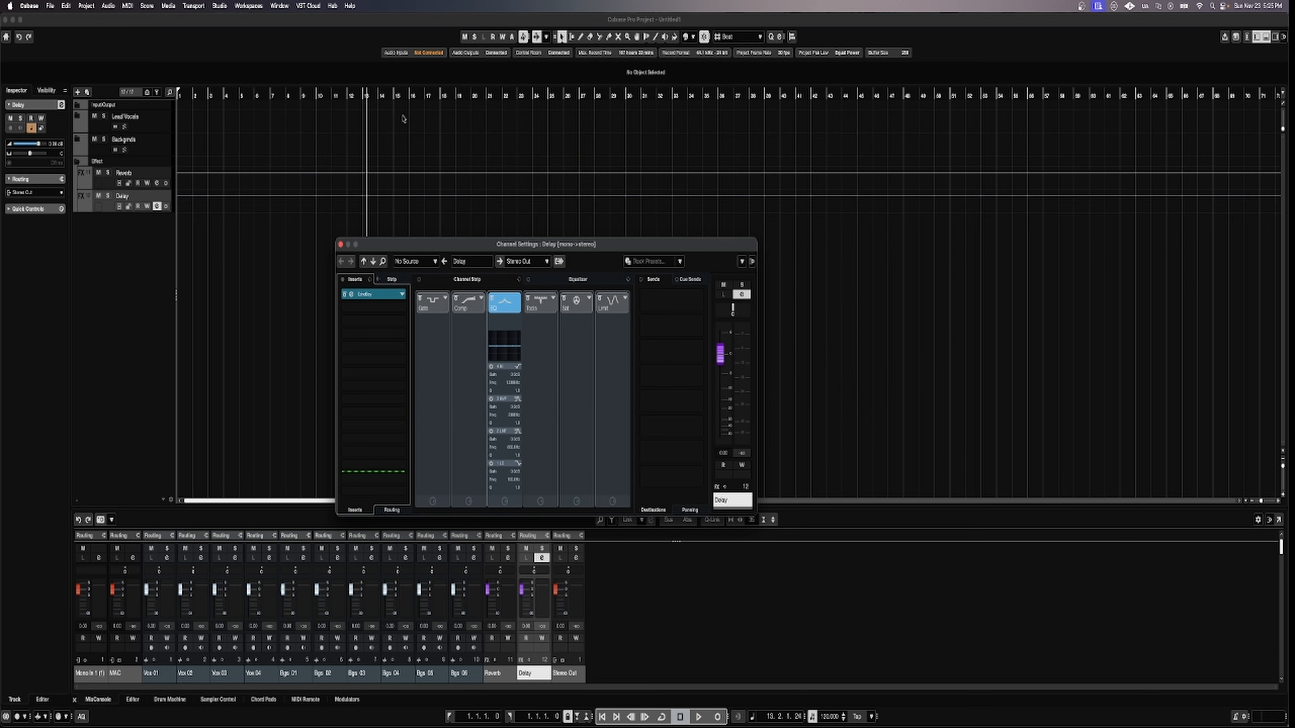
click(340, 245)
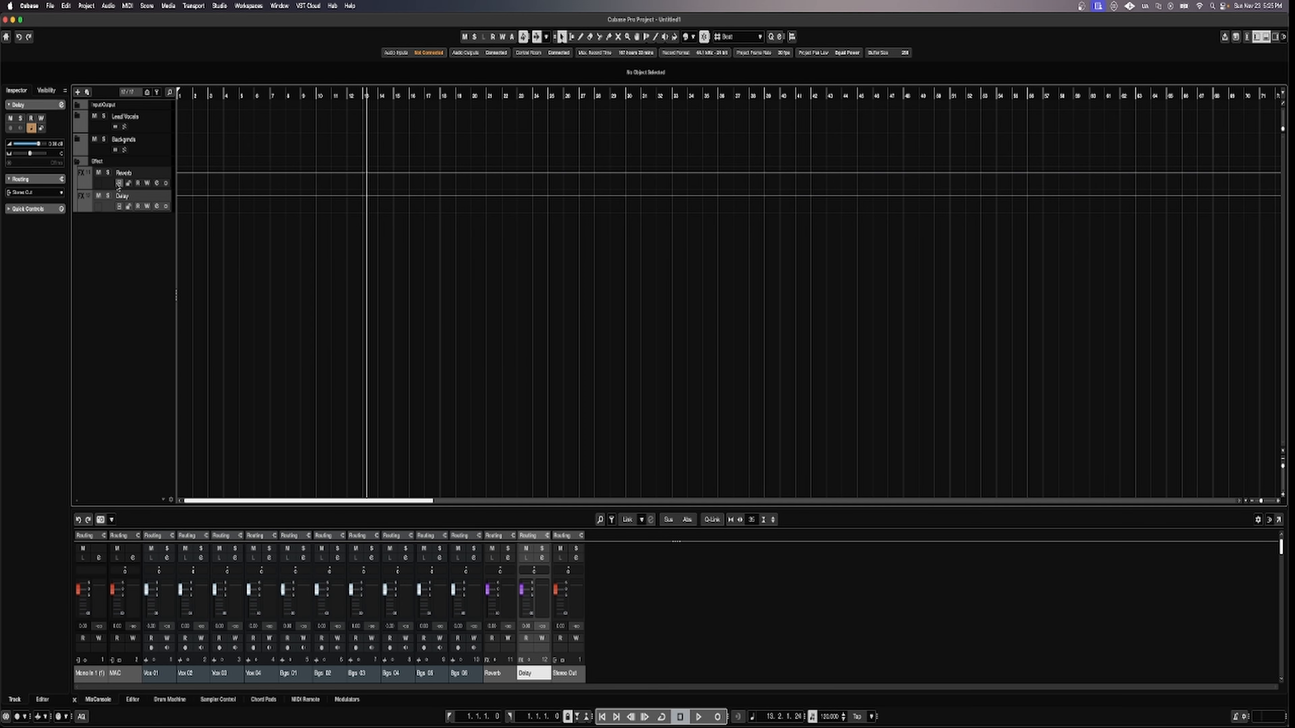
click(77, 163)
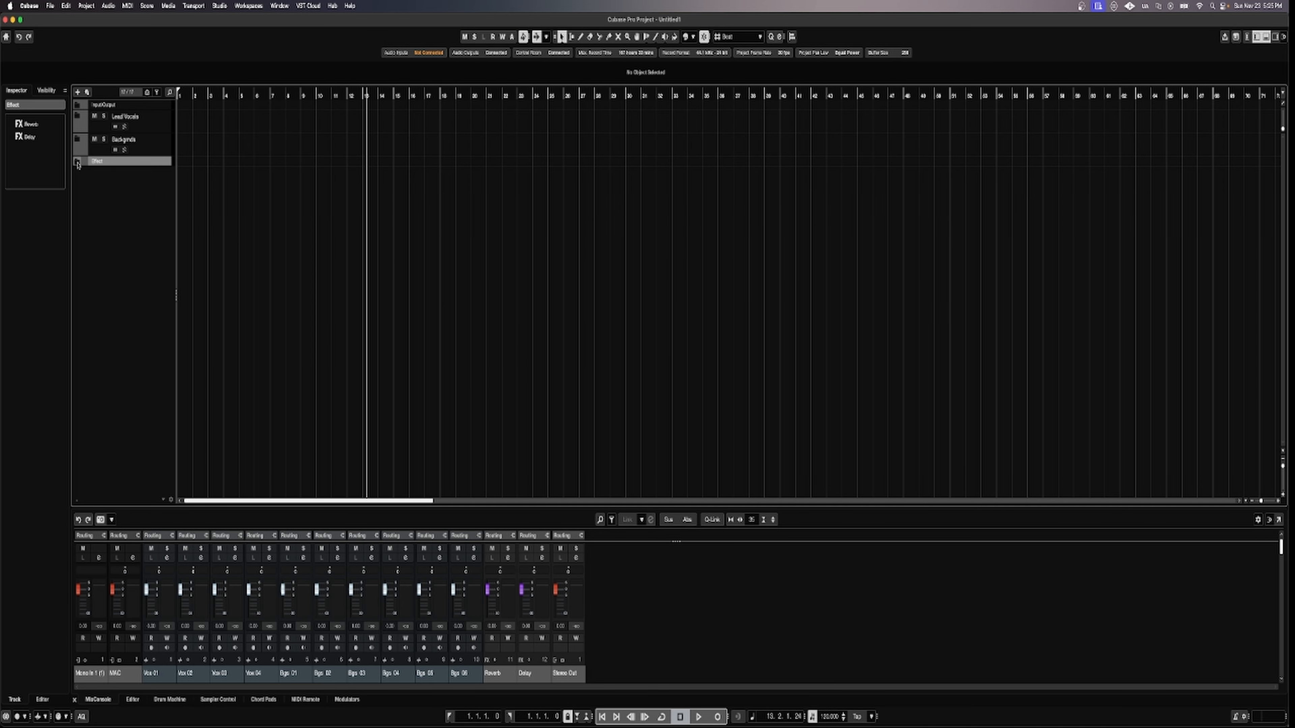
Start adding instrument tracks, then cancel the Add Track dialog.
right_click(118, 296)
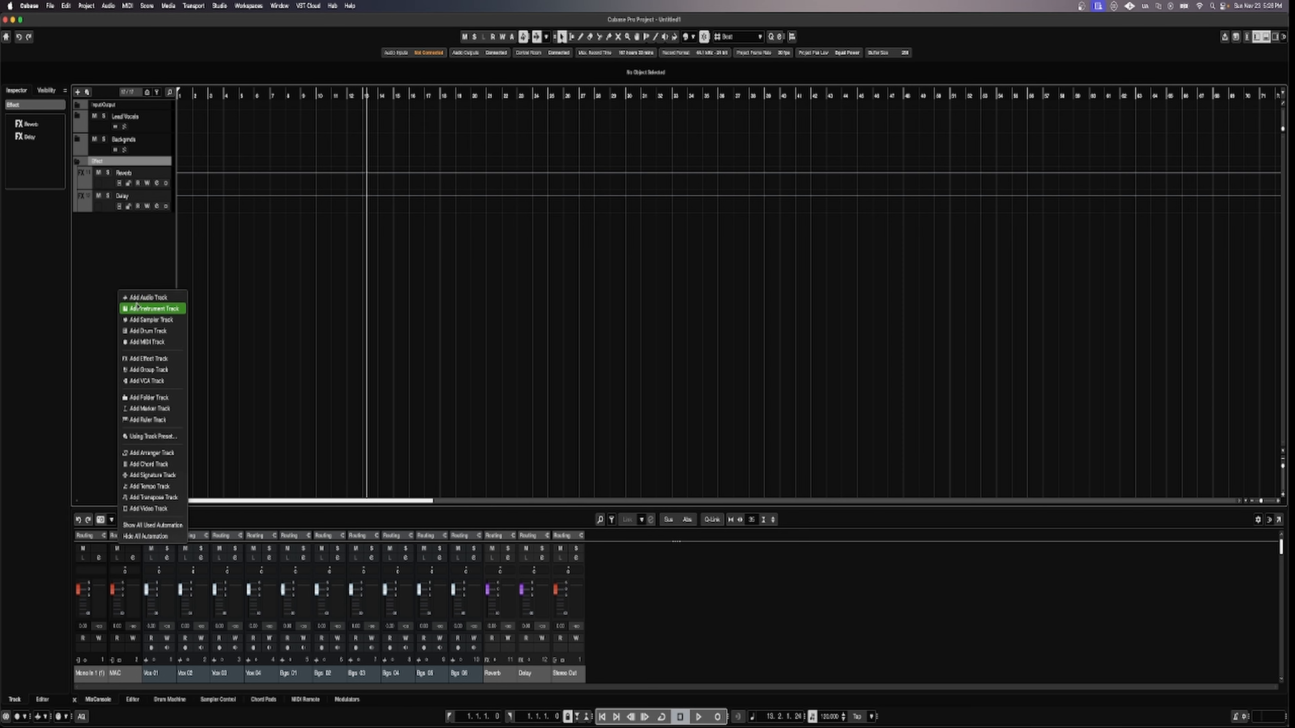
click(153, 310)
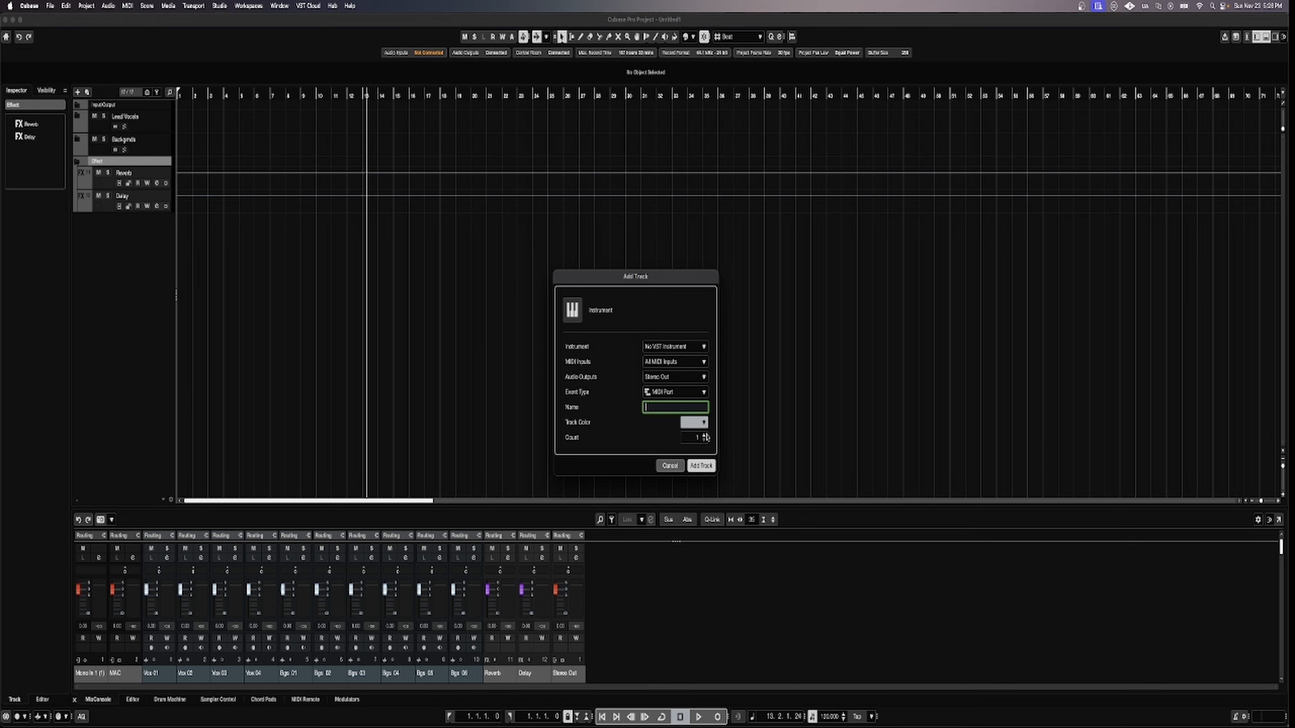
click(704, 435)
click(671, 465)
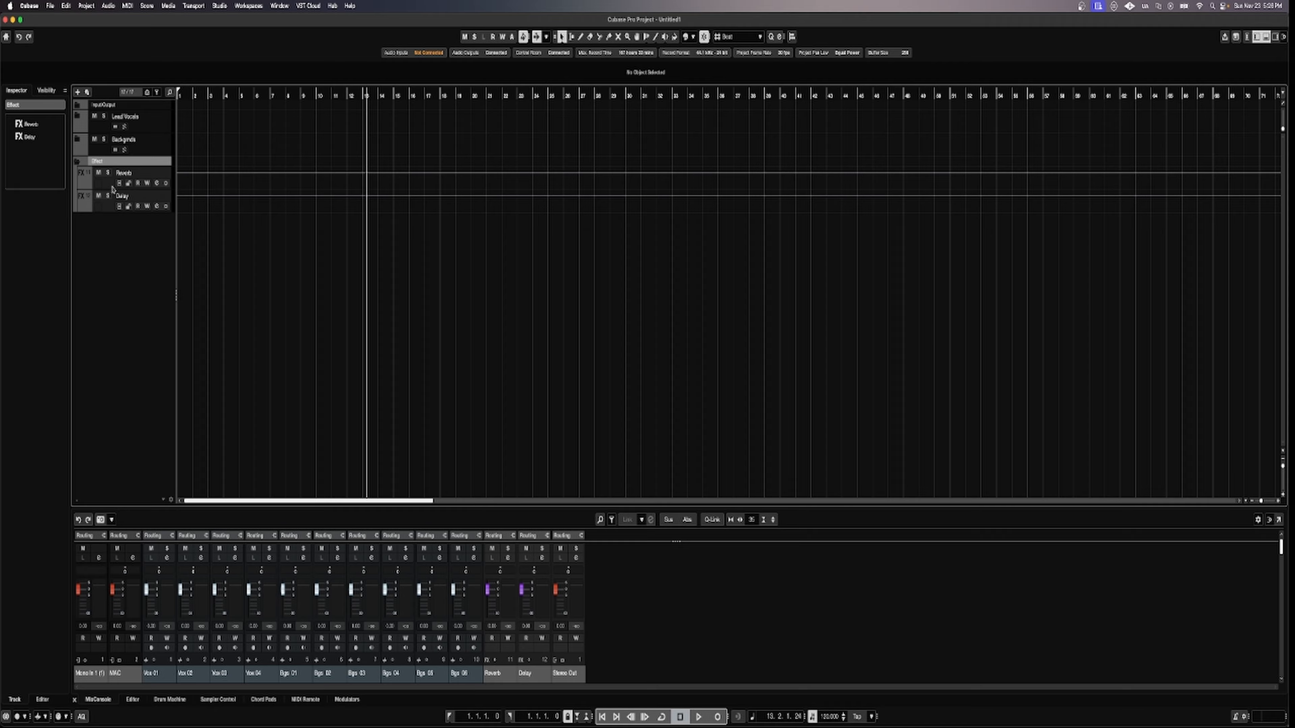
Add four instrument tracks with Count 4, creating Instrument Track 01 to 04.
right_click(128, 255)
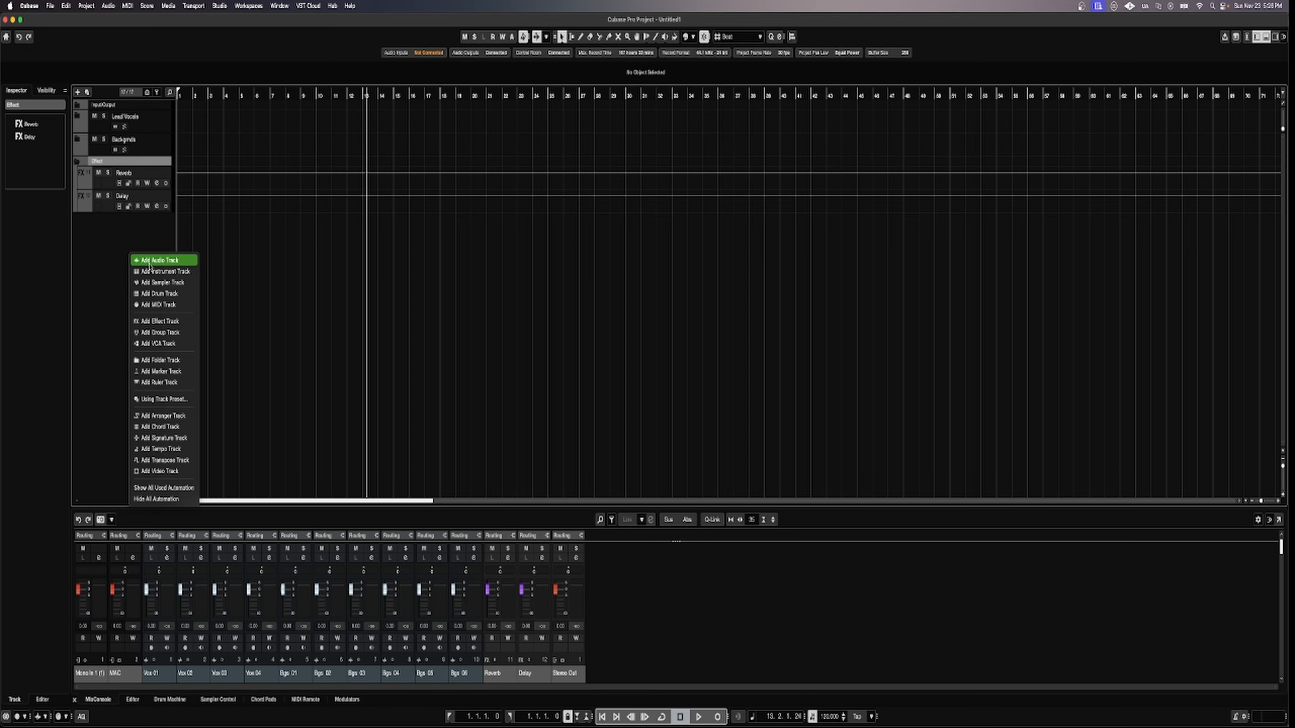
click(158, 271)
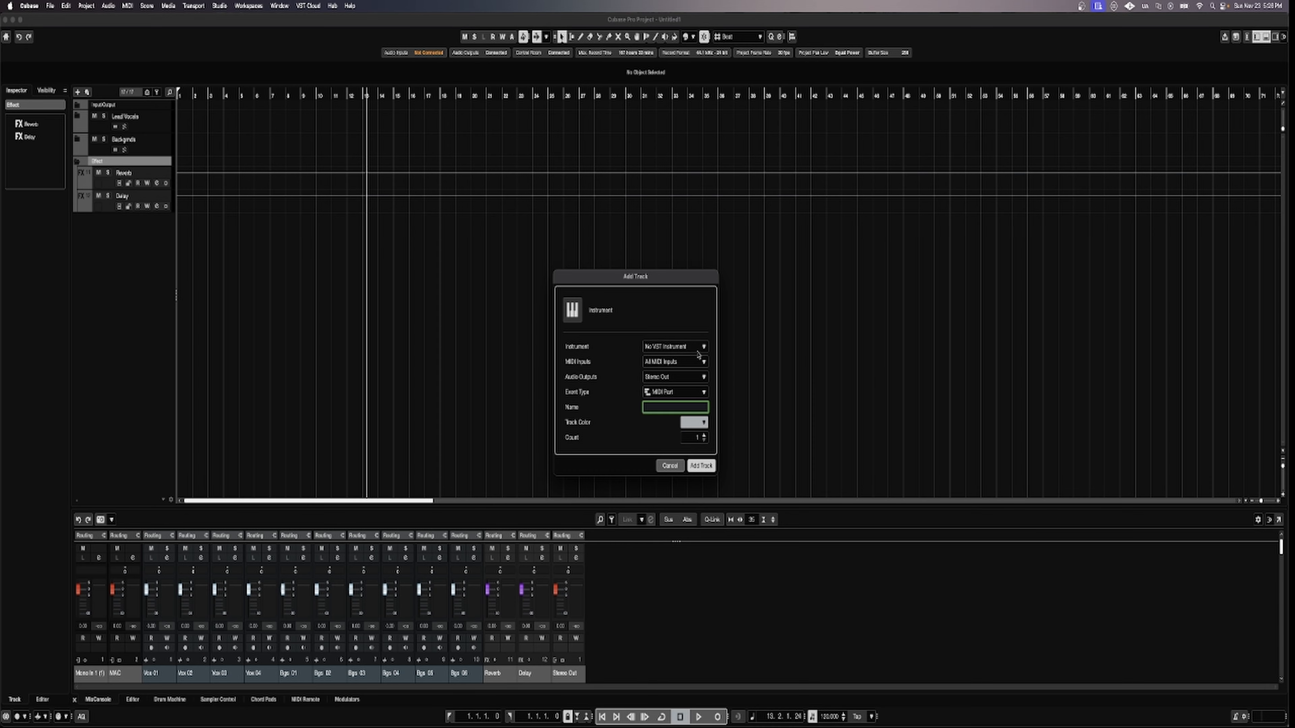
click(705, 436)
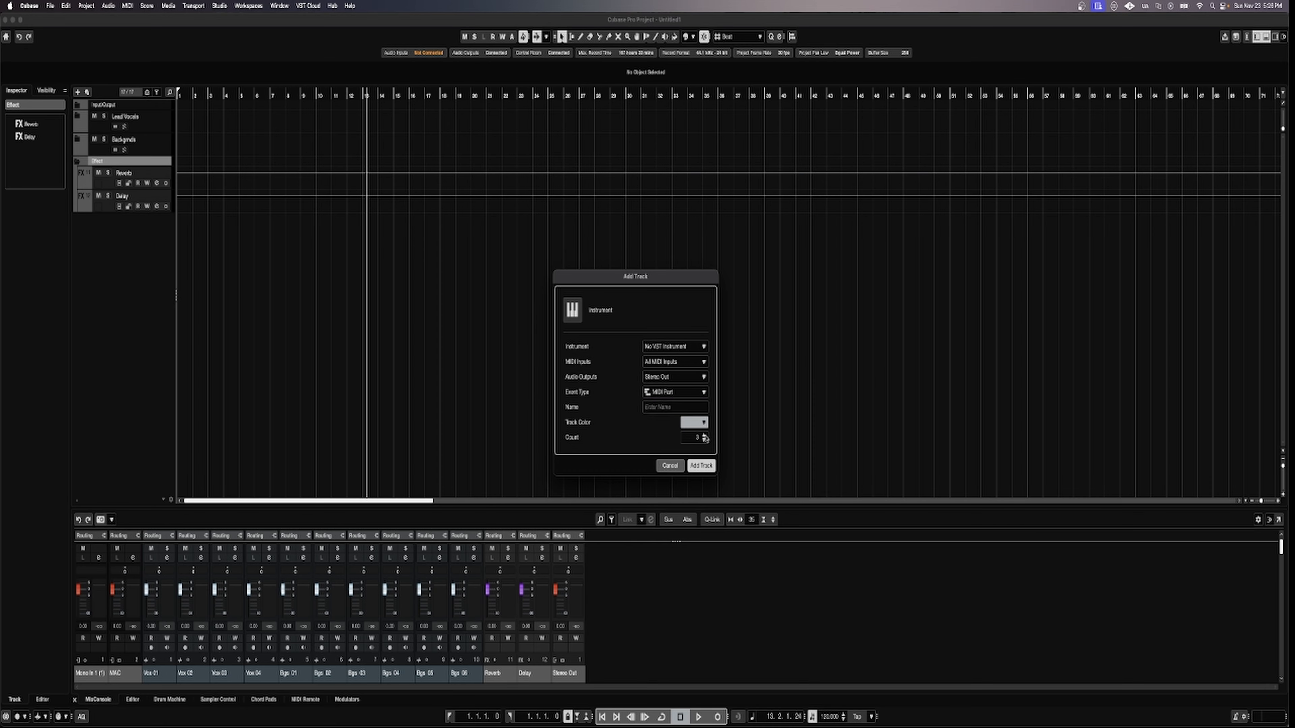
click(701, 466)
click(76, 161)
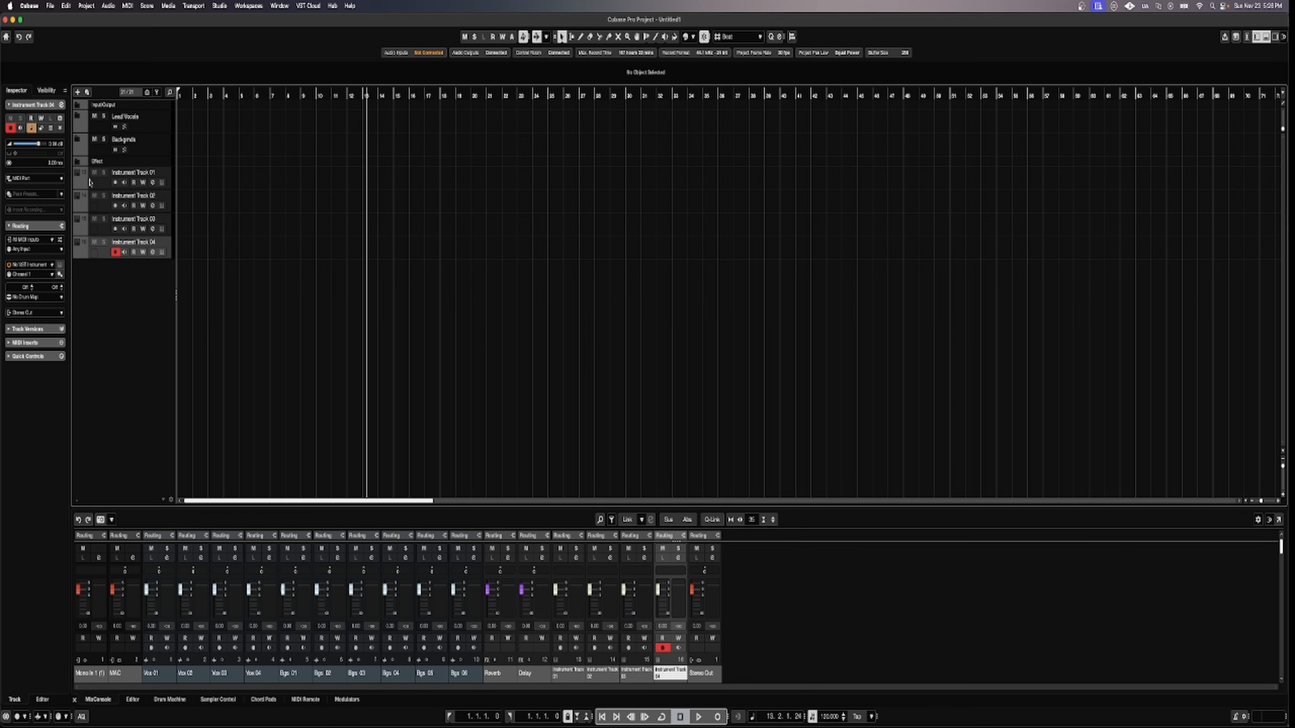
right_click(106, 321)
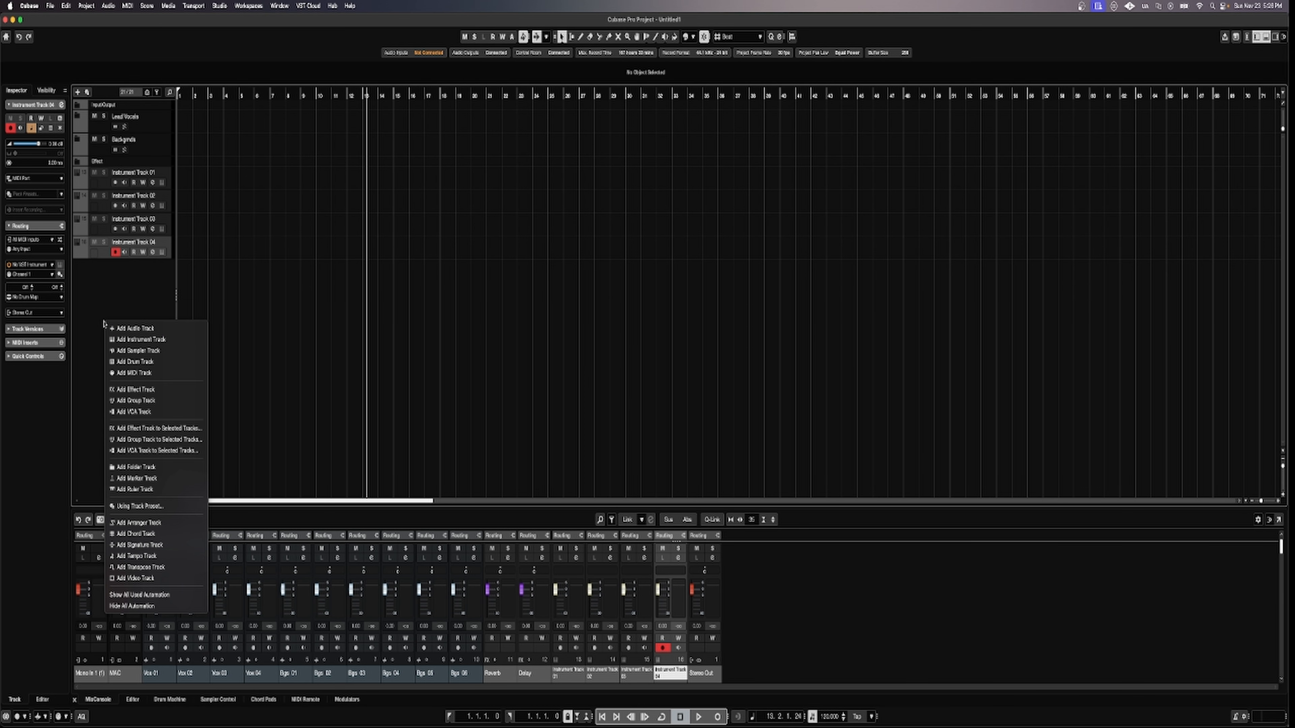
Create a new folder track named Instruments.
click(128, 467)
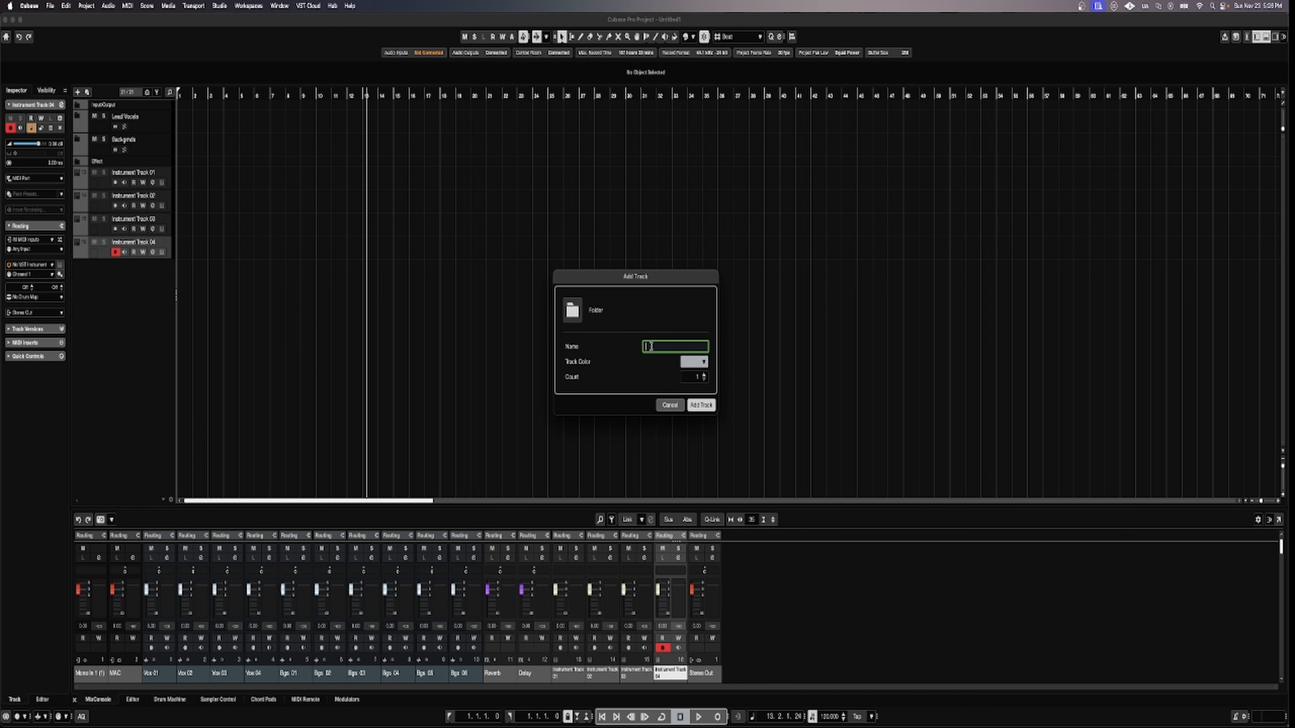
text(Instruments)
click(700, 406)
Move Instrument Tracks 01–04 into the Instruments folder and toggle it to check.
click(104, 185)
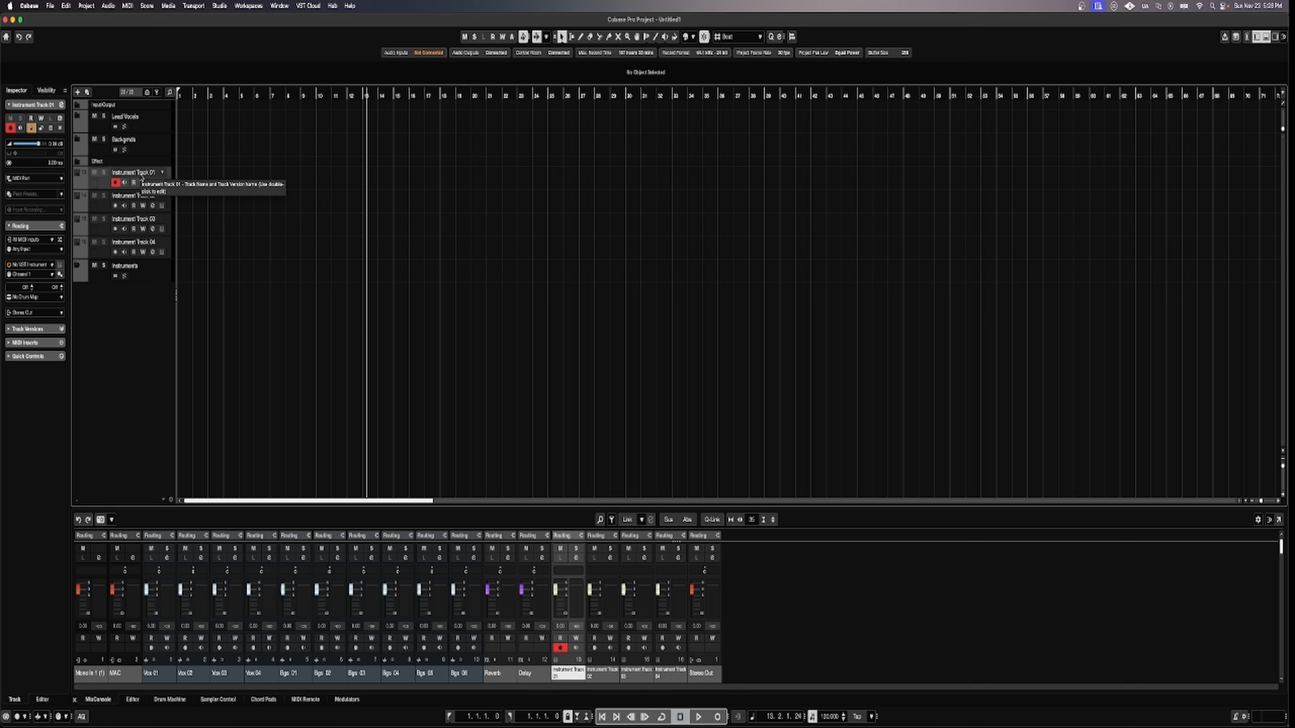
shift+click(104, 255)
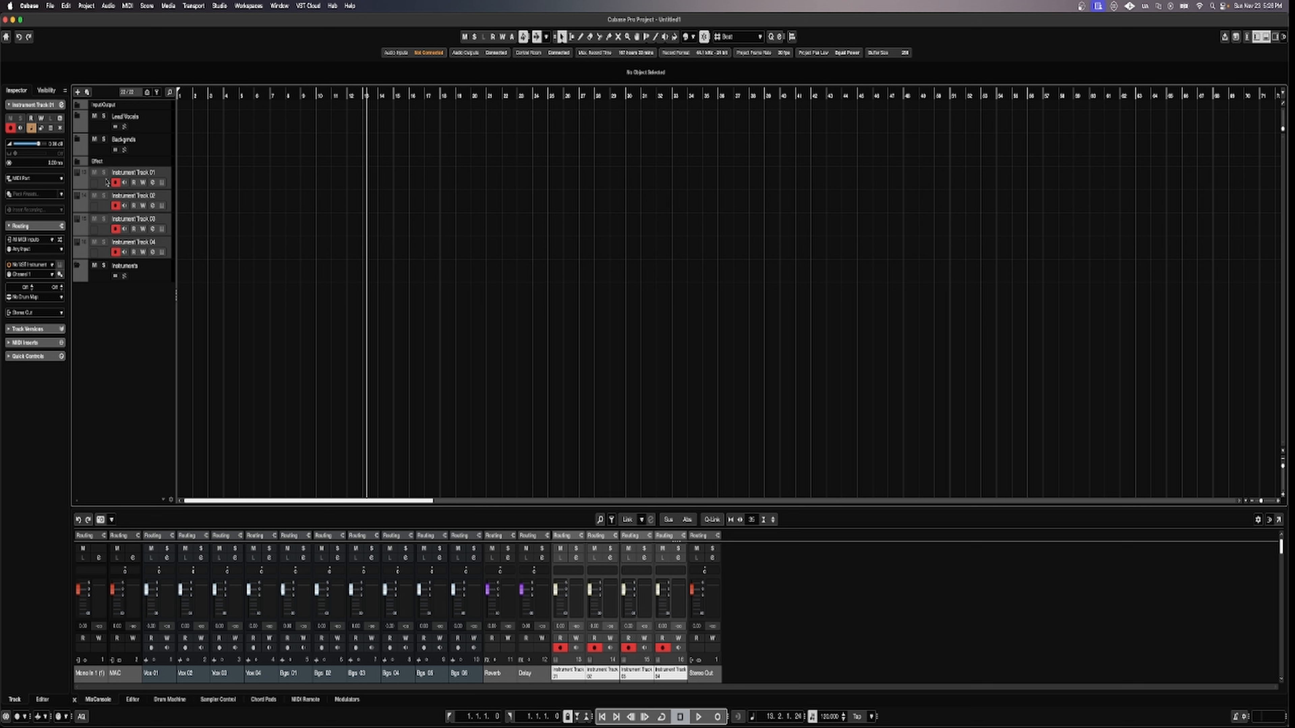
drag(105, 185, 100, 270)
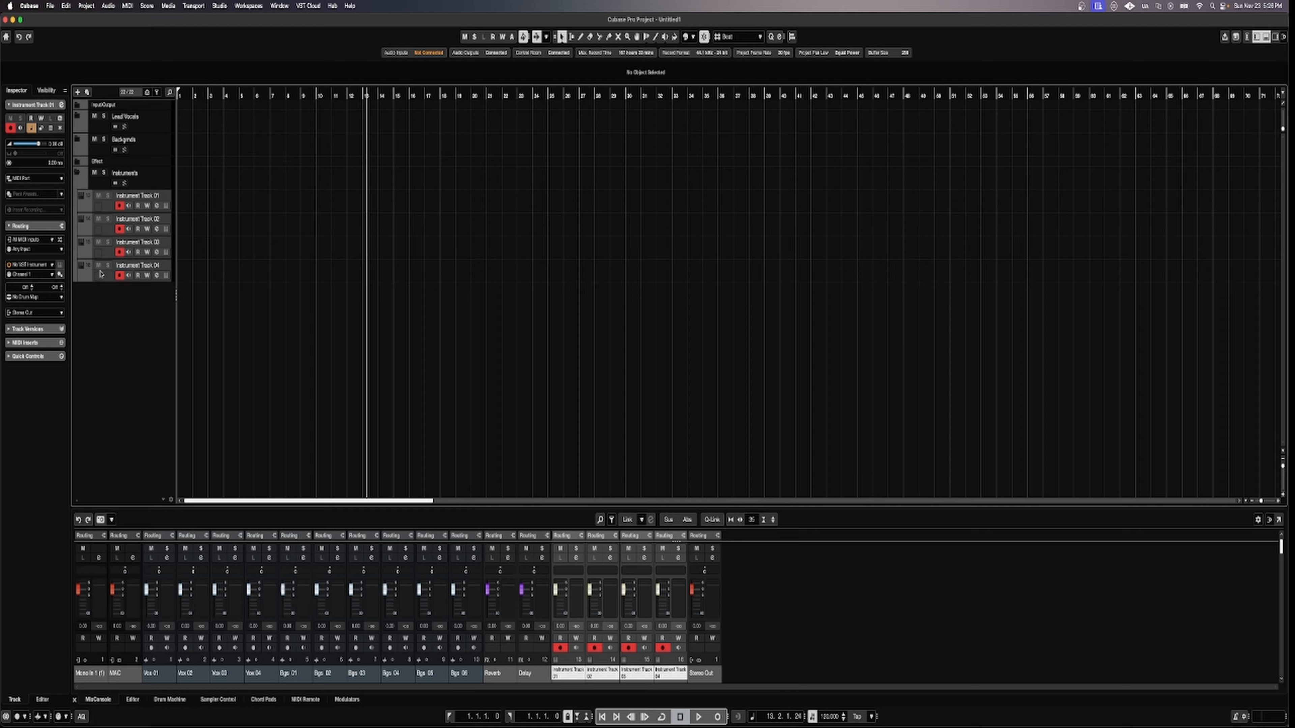
click(78, 174)
click(78, 174)
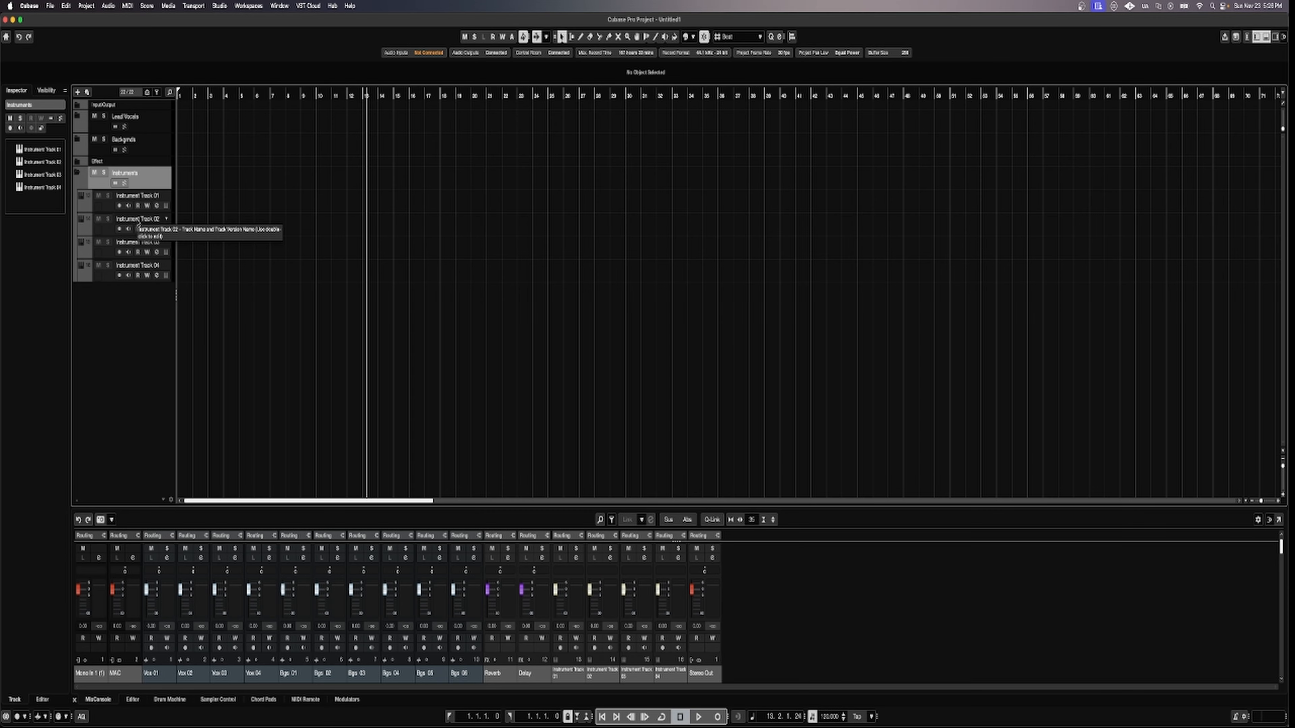
Rename Instrument Track 01 to Piano.
double_click(133, 173)
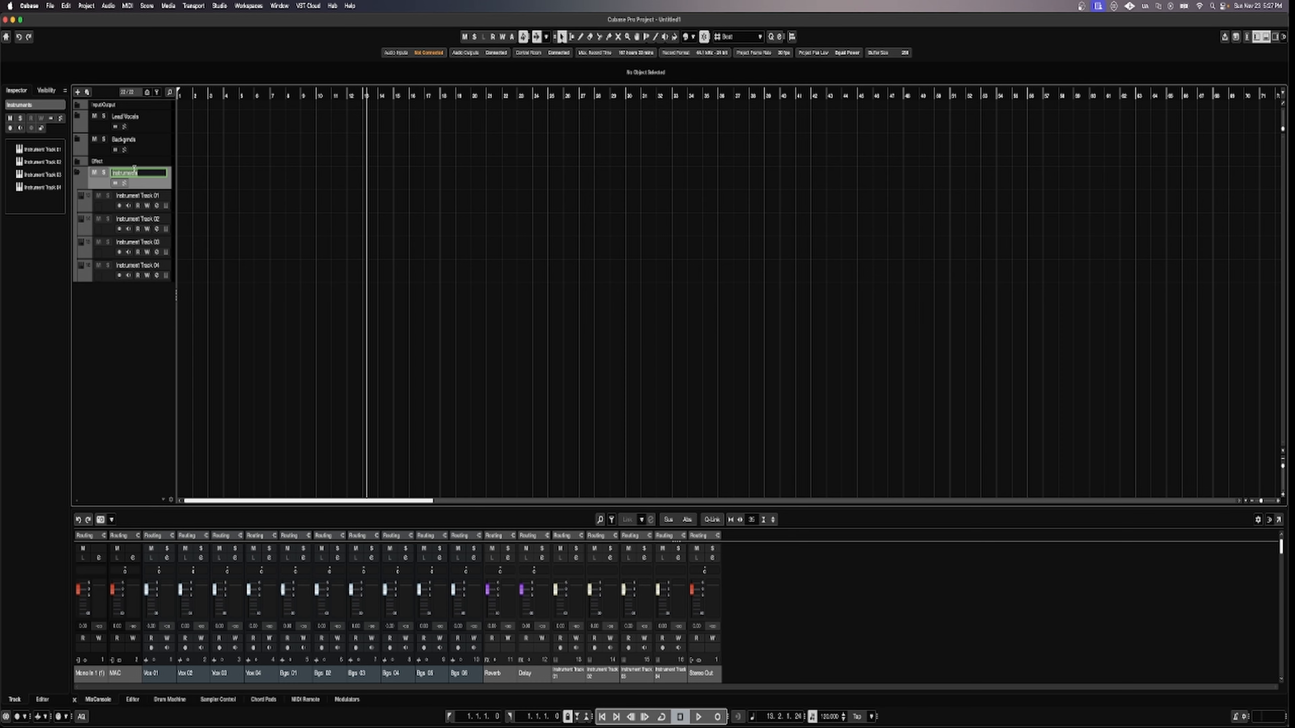
click(126, 195)
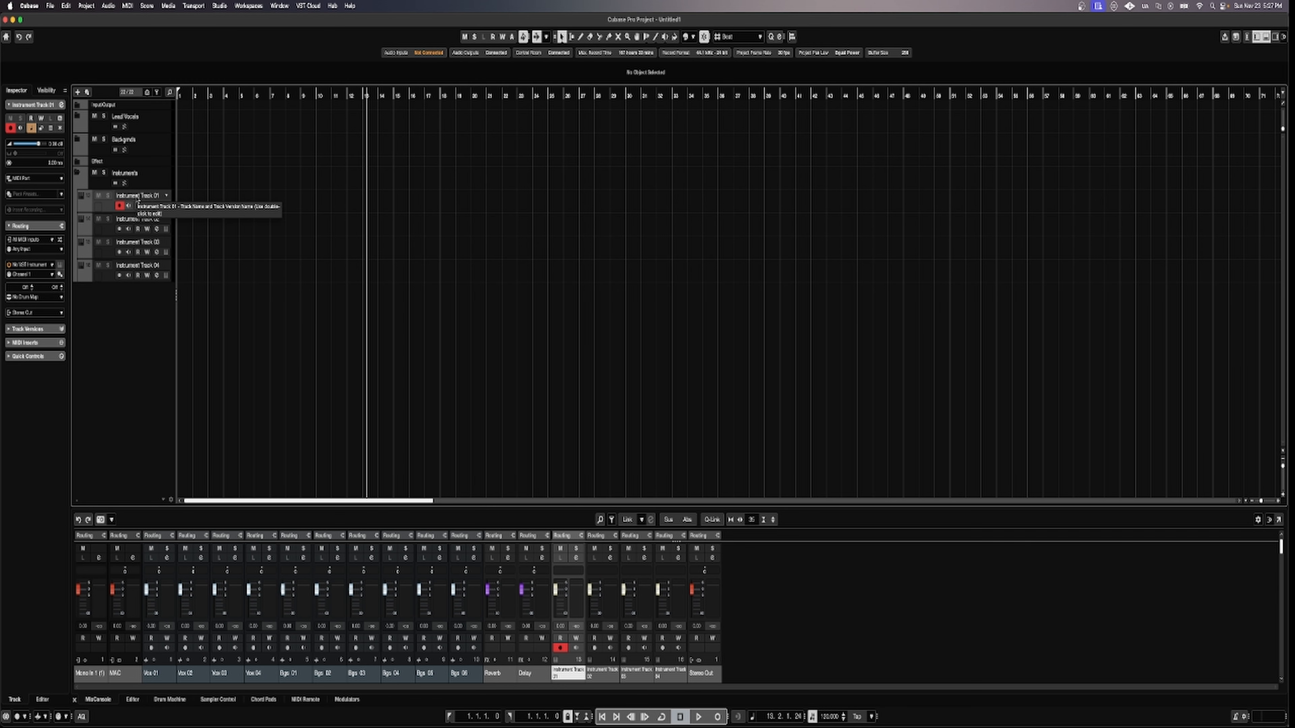
double_click(136, 196)
text(P)
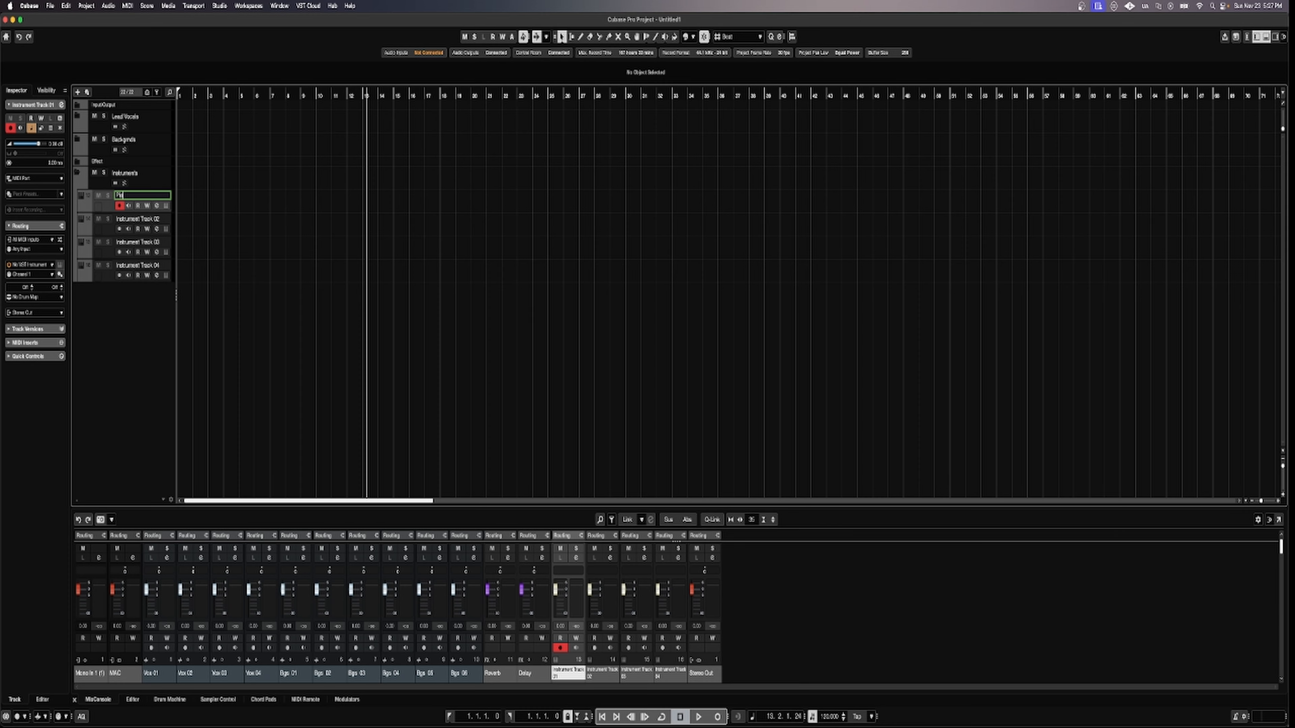
text(iano)
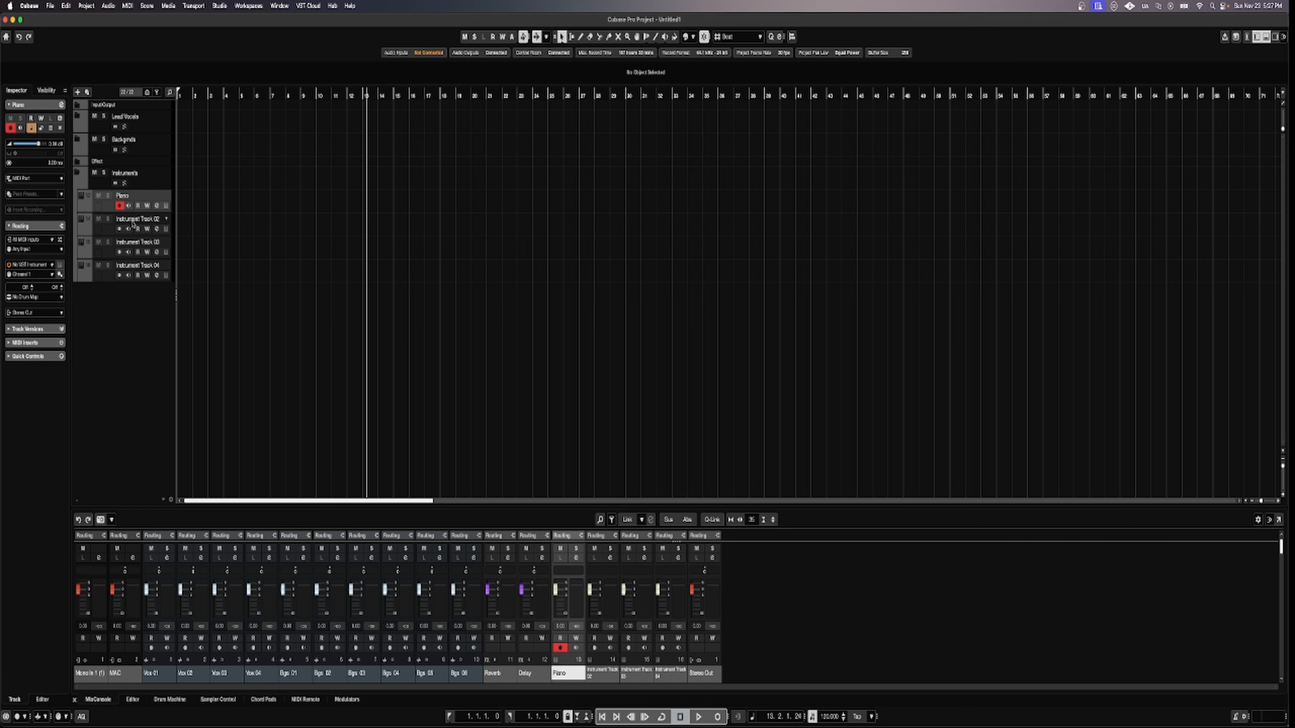
Rename Instrument Tracks 02, 03 and 04 to Bass, Drums and Strings.
double_click(132, 219)
text(Bass)
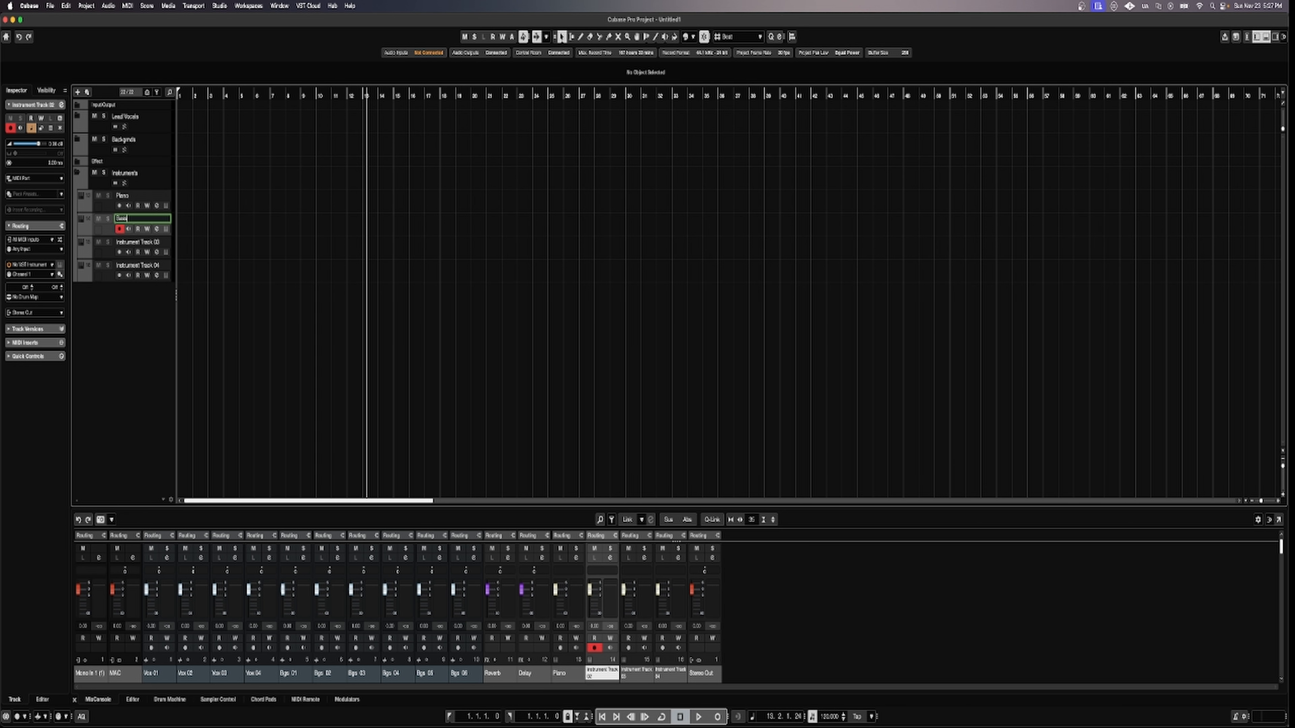
double_click(128, 242)
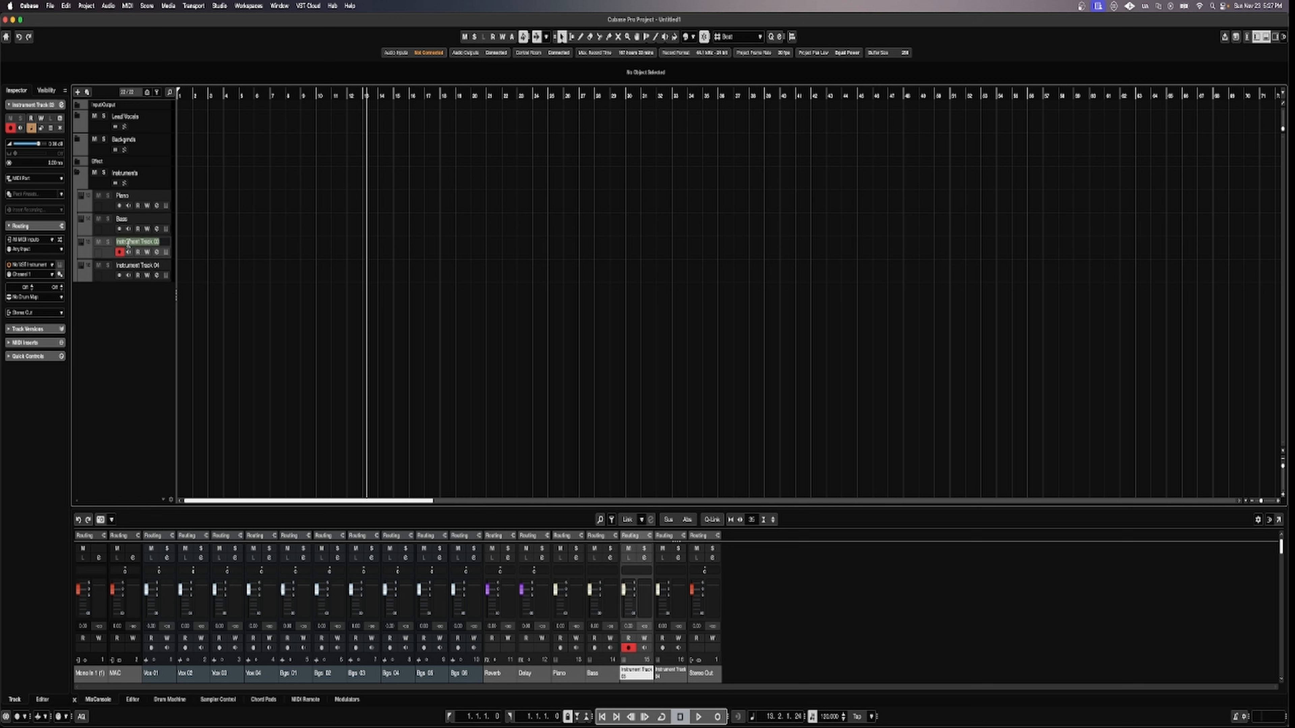
text(Drums)
double_click(131, 266)
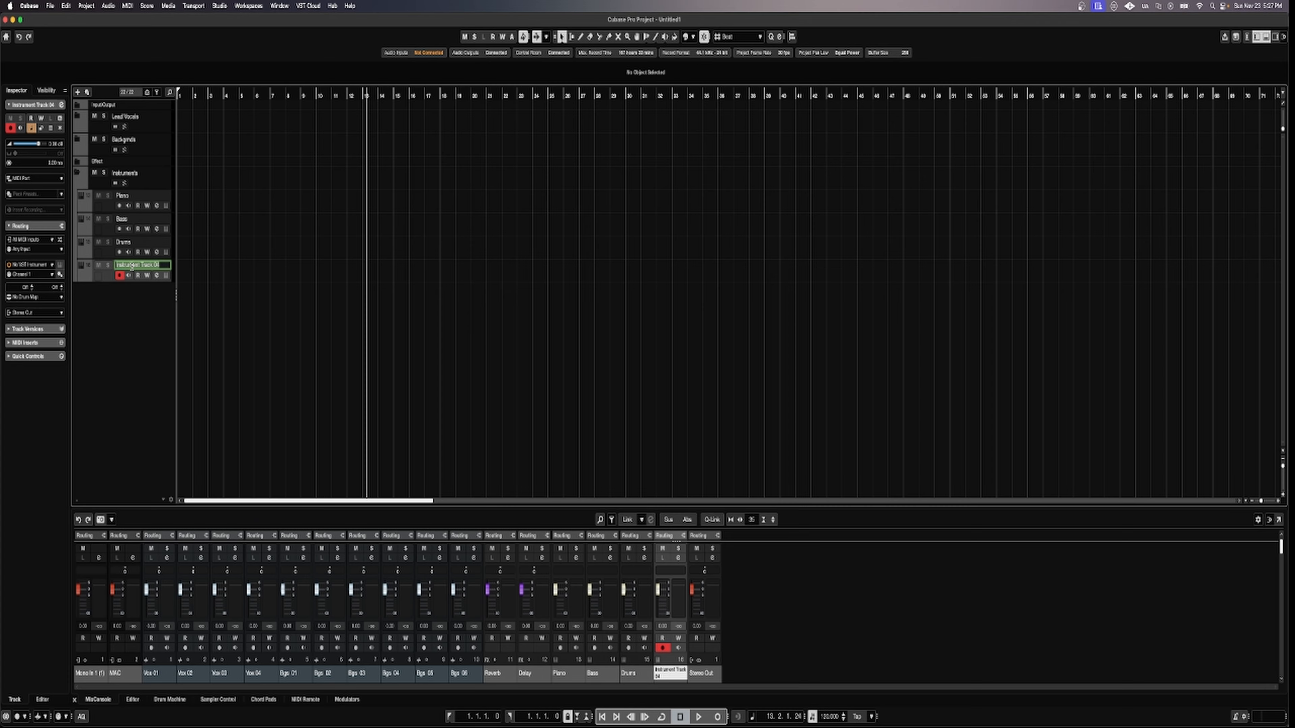
text(Strings)
key(Return)
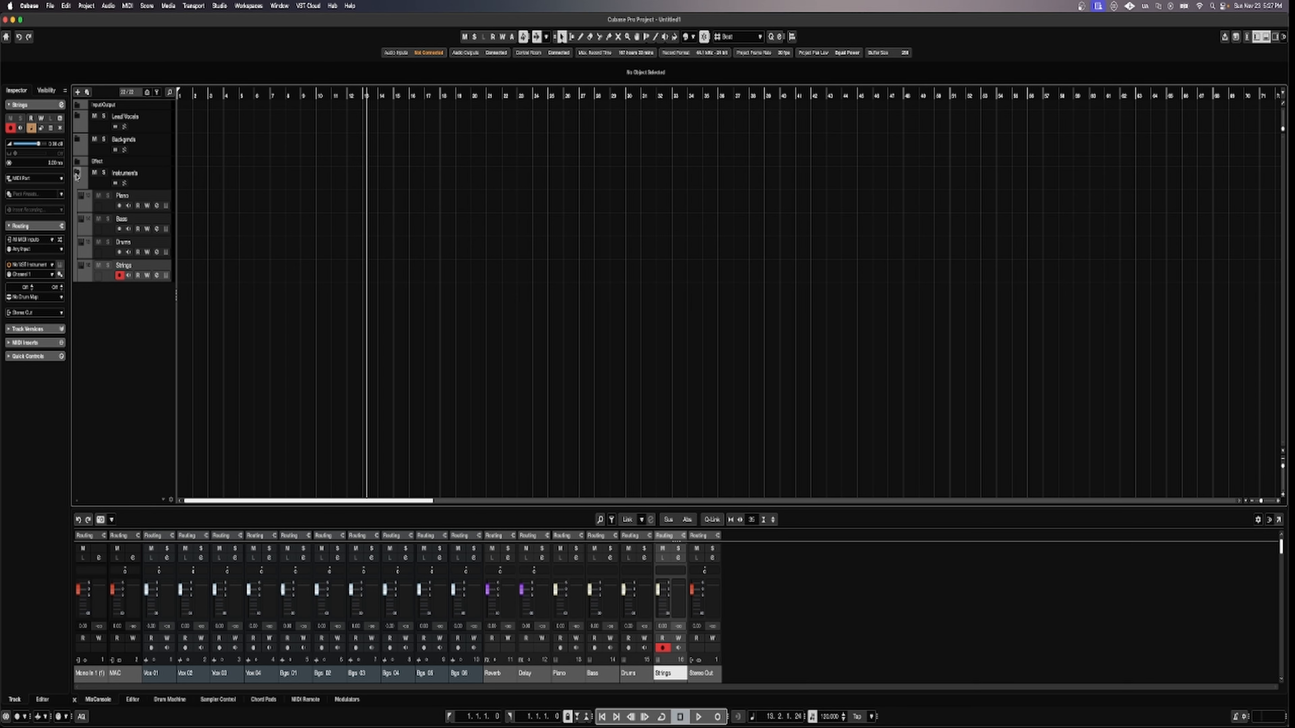
click(109, 188)
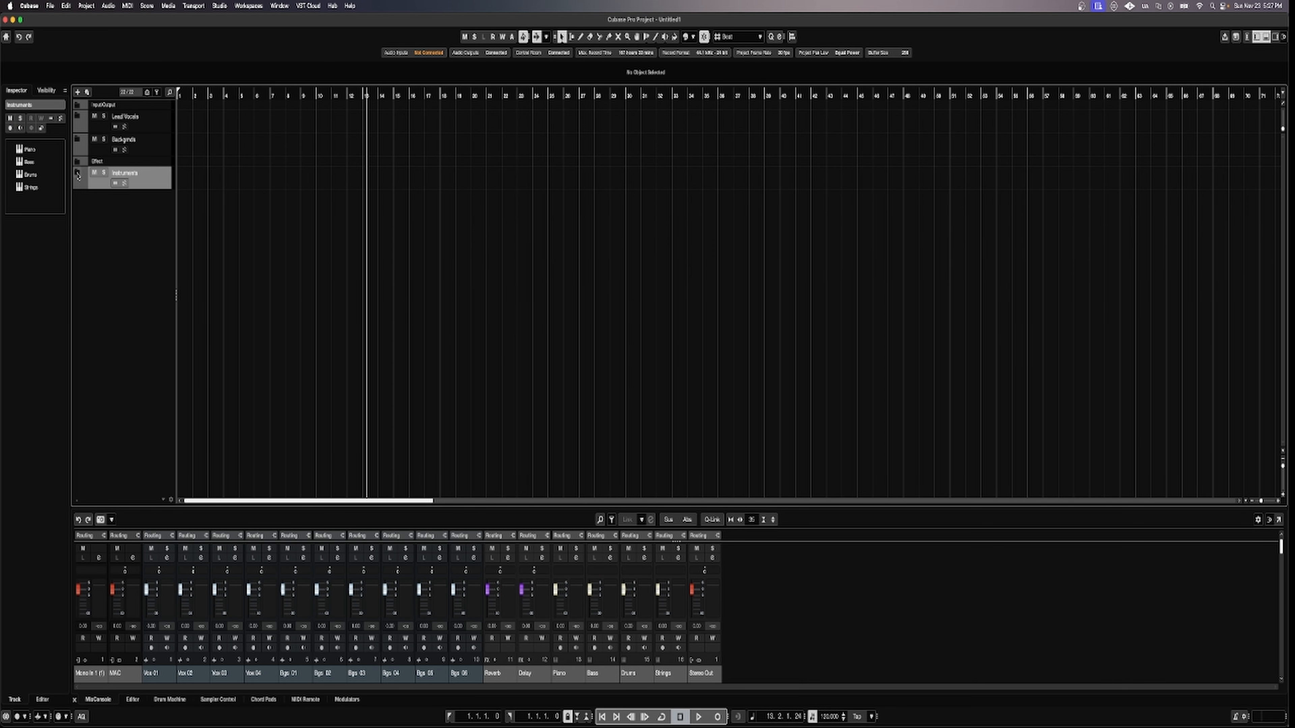
click(108, 206)
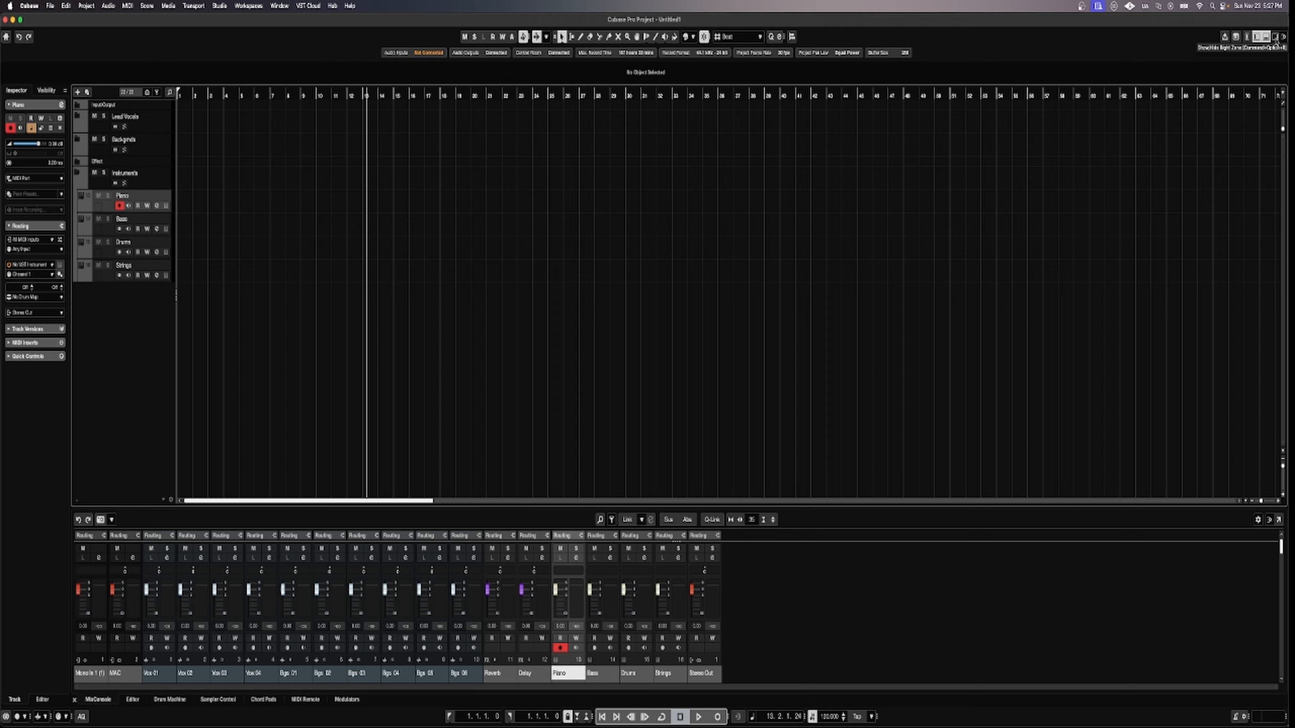
Drag Mini Grand from the Media rack's VST Instruments onto the Piano track and play three test notes.
click(1276, 37)
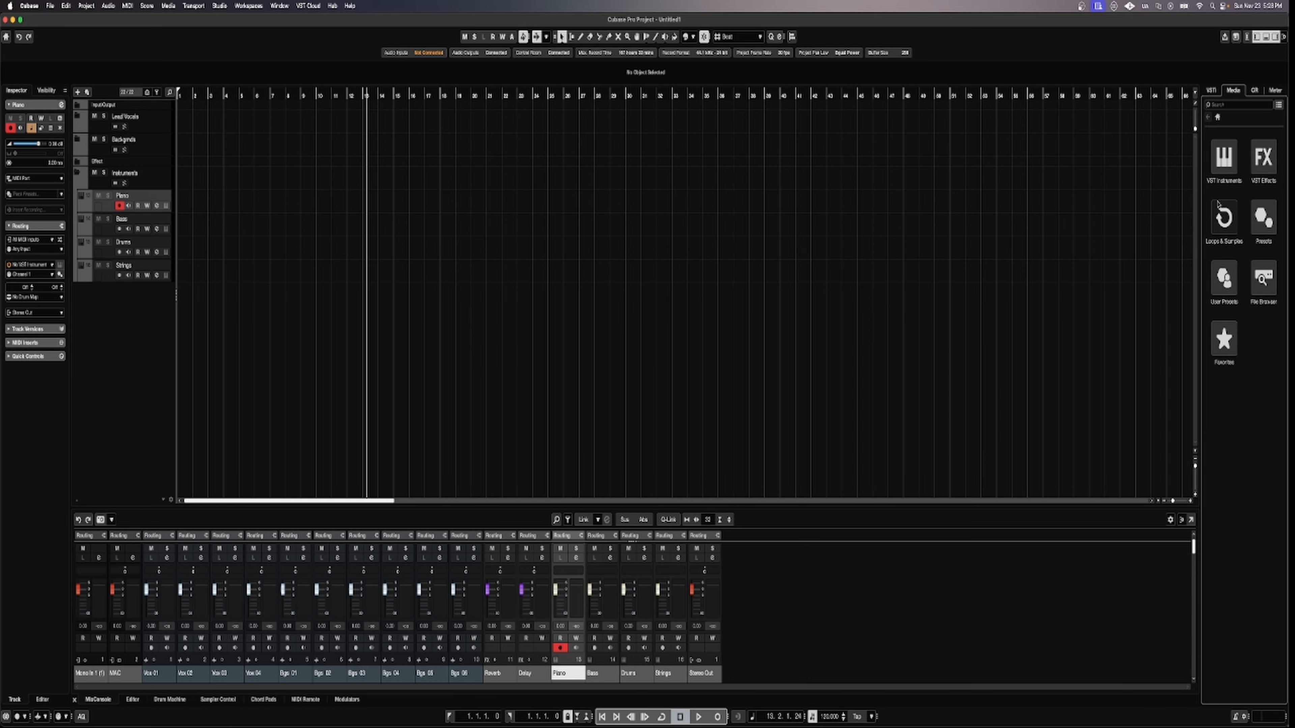
click(1223, 163)
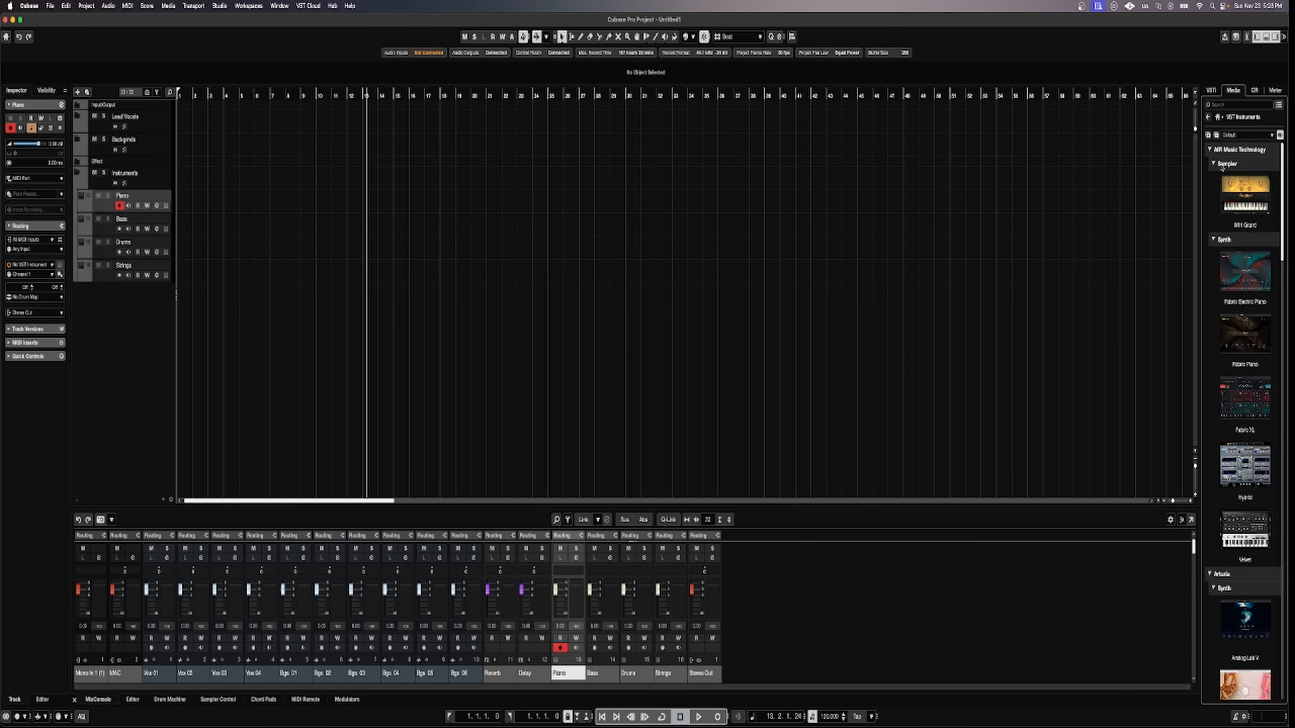
drag(1244, 202, 112, 205)
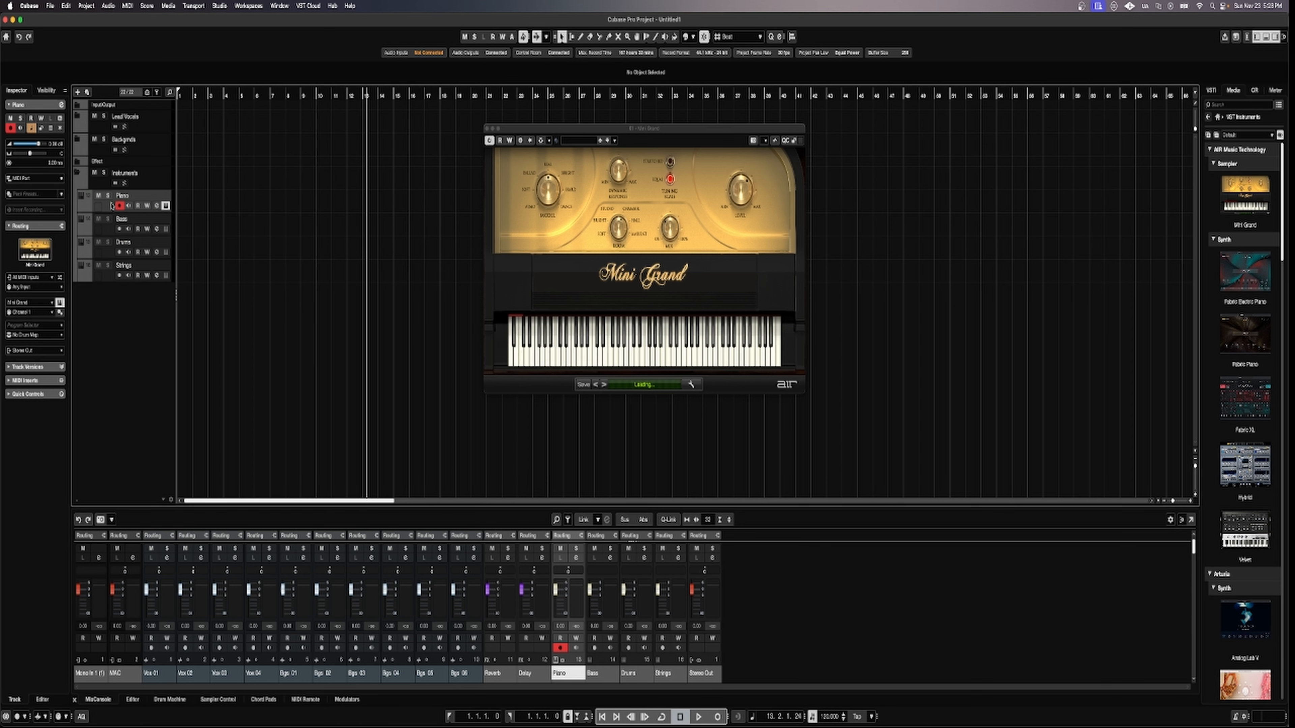
click(534, 356)
click(619, 357)
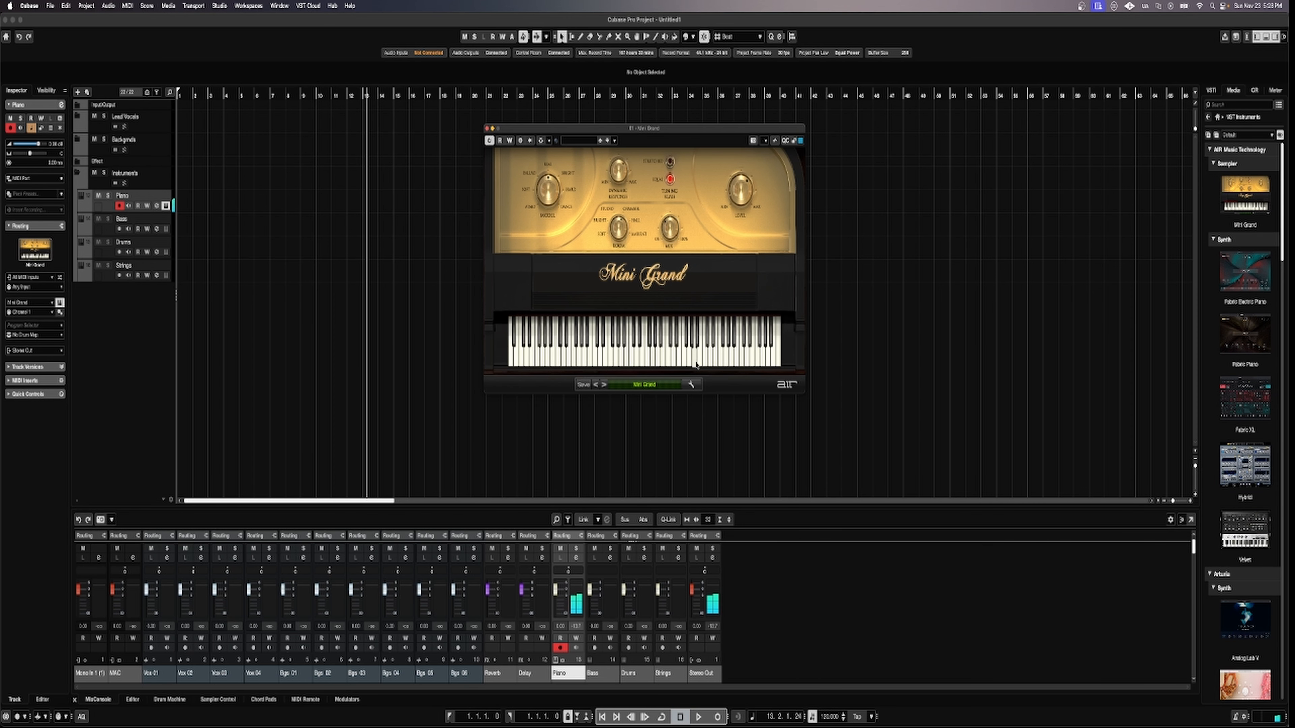
click(696, 360)
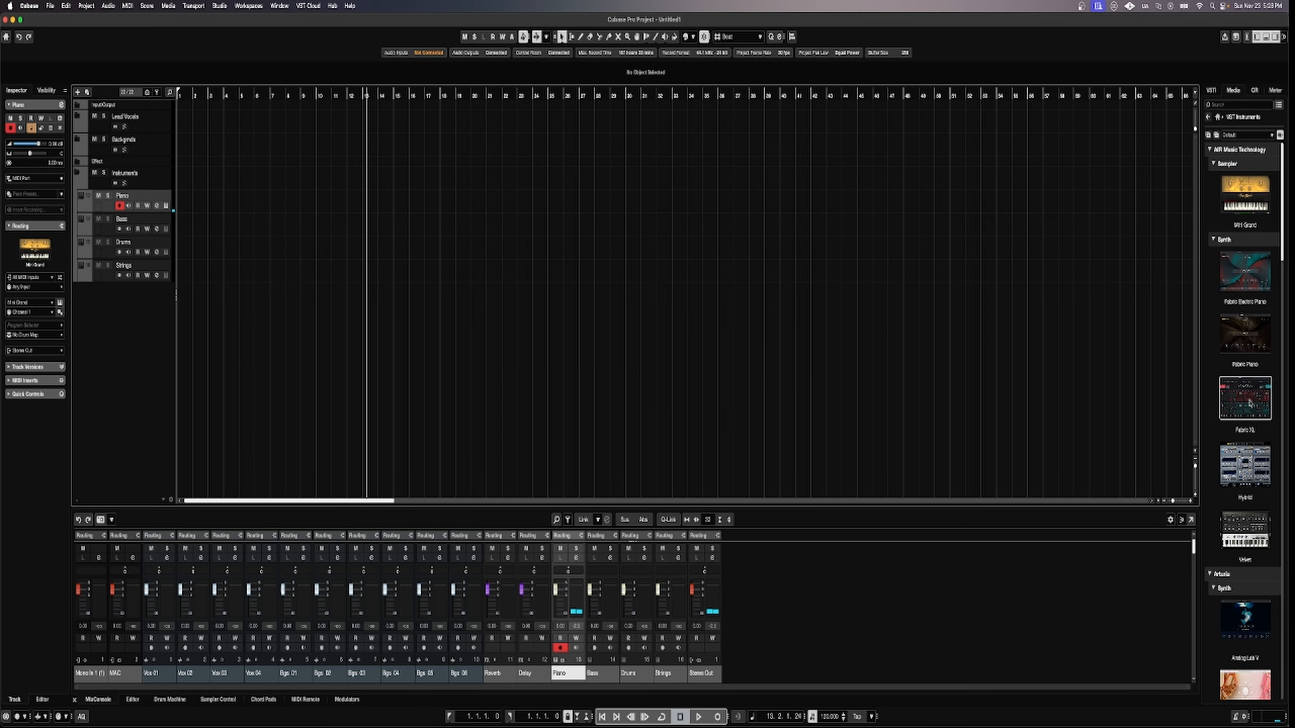
scroll(1250, 402, down, 3)
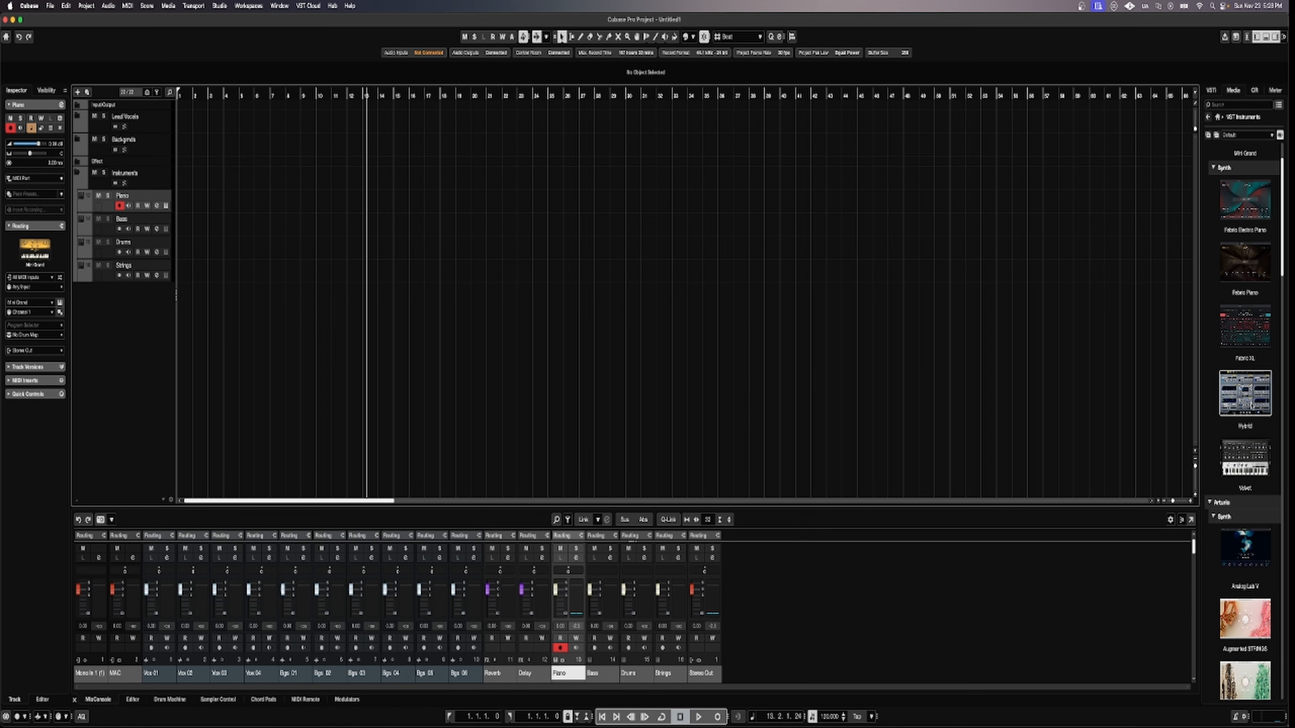
scroll(1249, 400, up, 2)
scroll(1258, 406, down, 10)
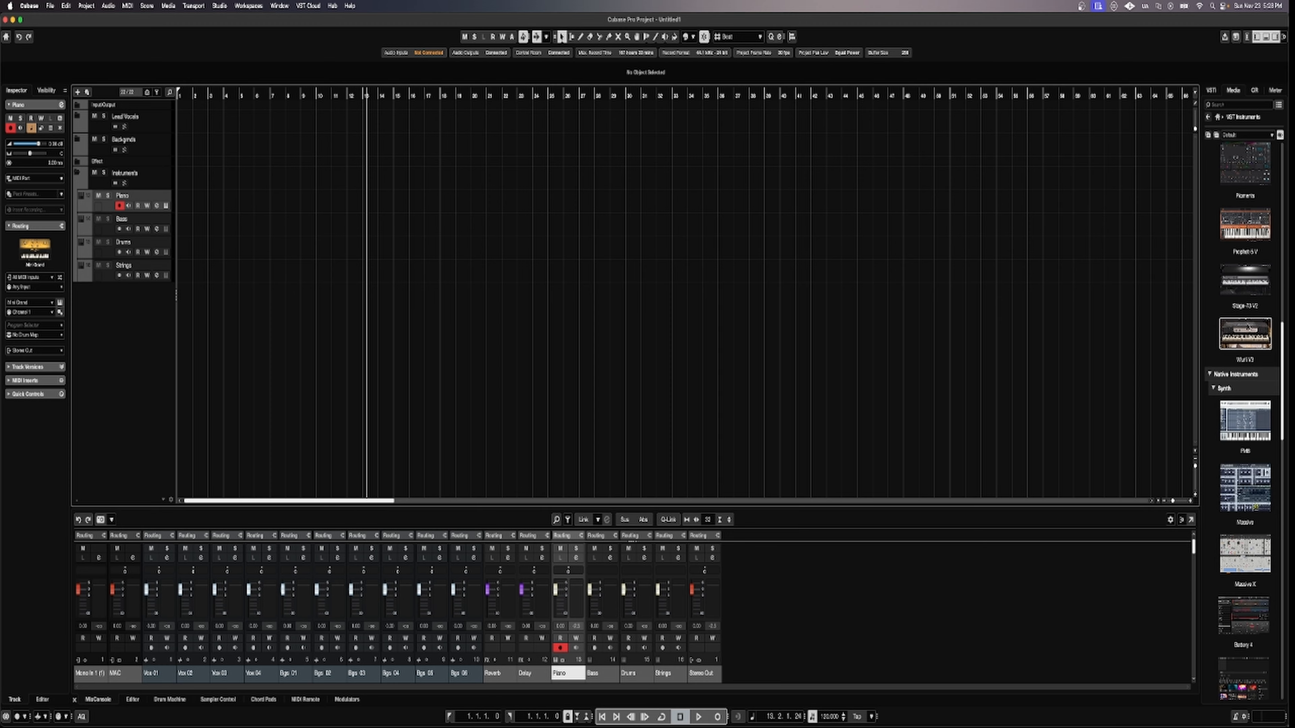
click(1234, 135)
click(1234, 138)
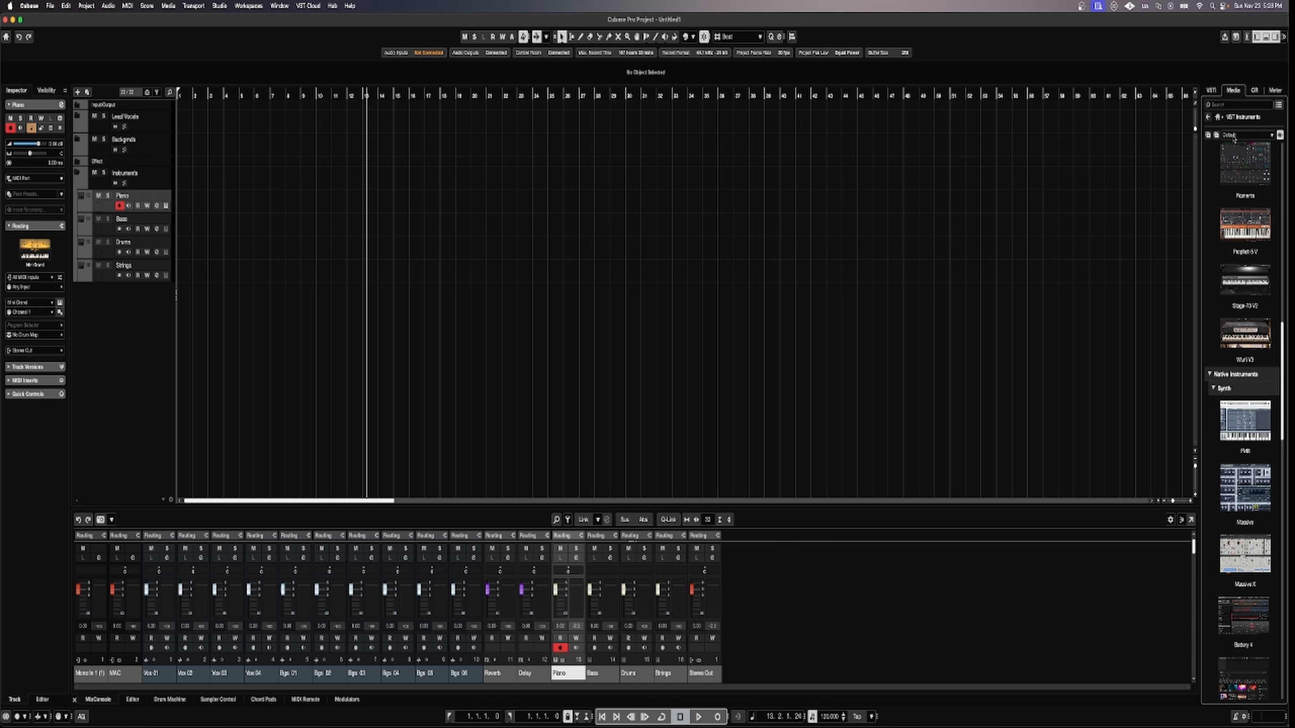
click(1221, 105)
text(konta)
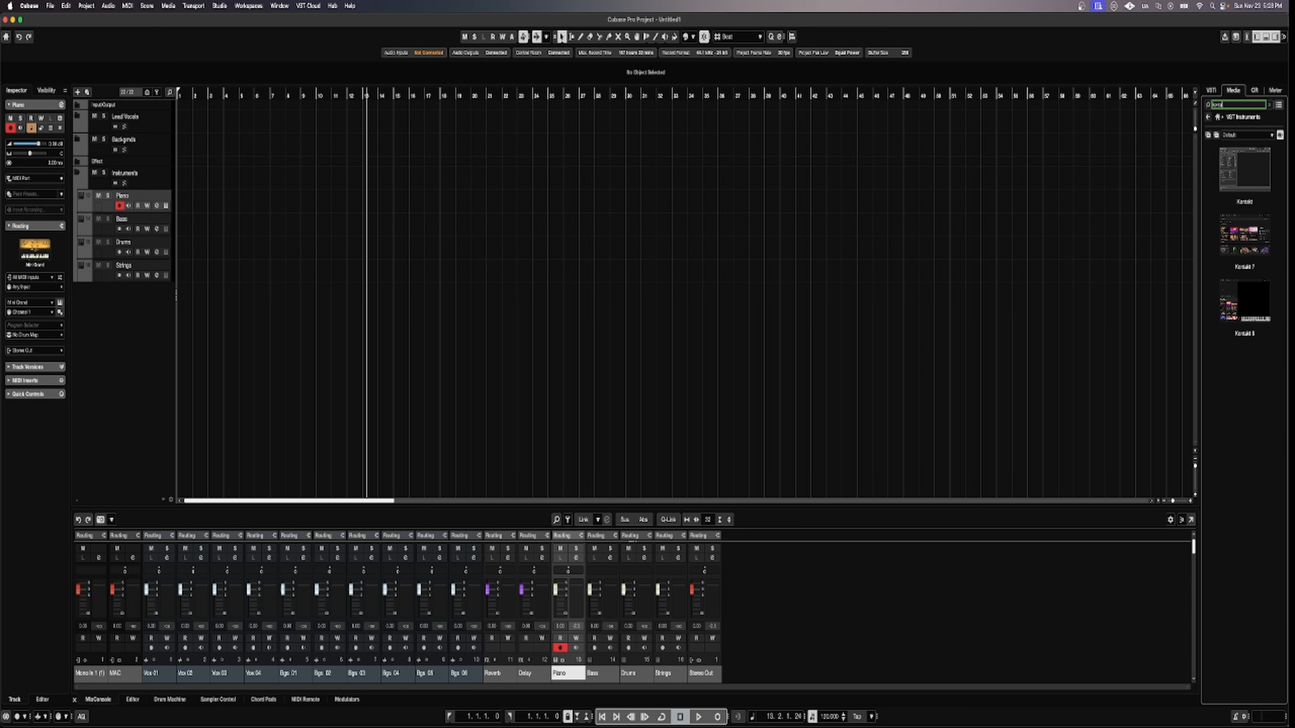
click(1219, 118)
click(1232, 105)
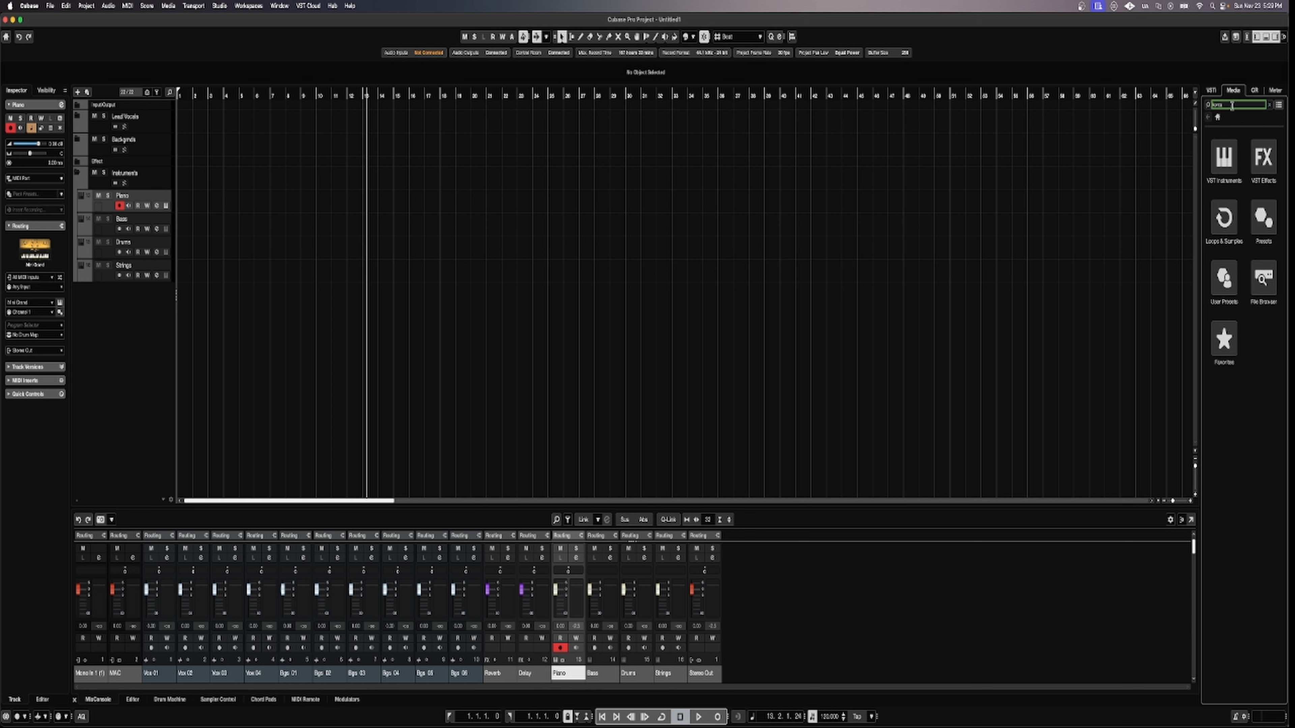
text(k)
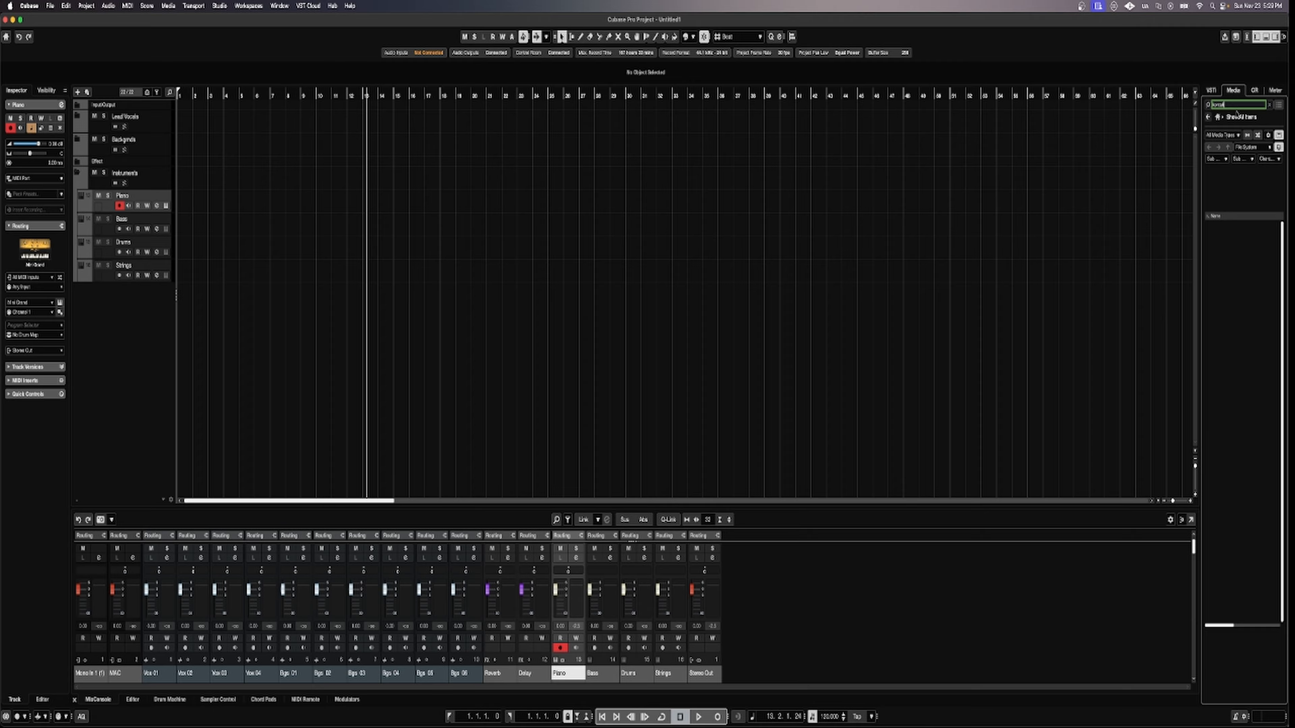
click(1269, 104)
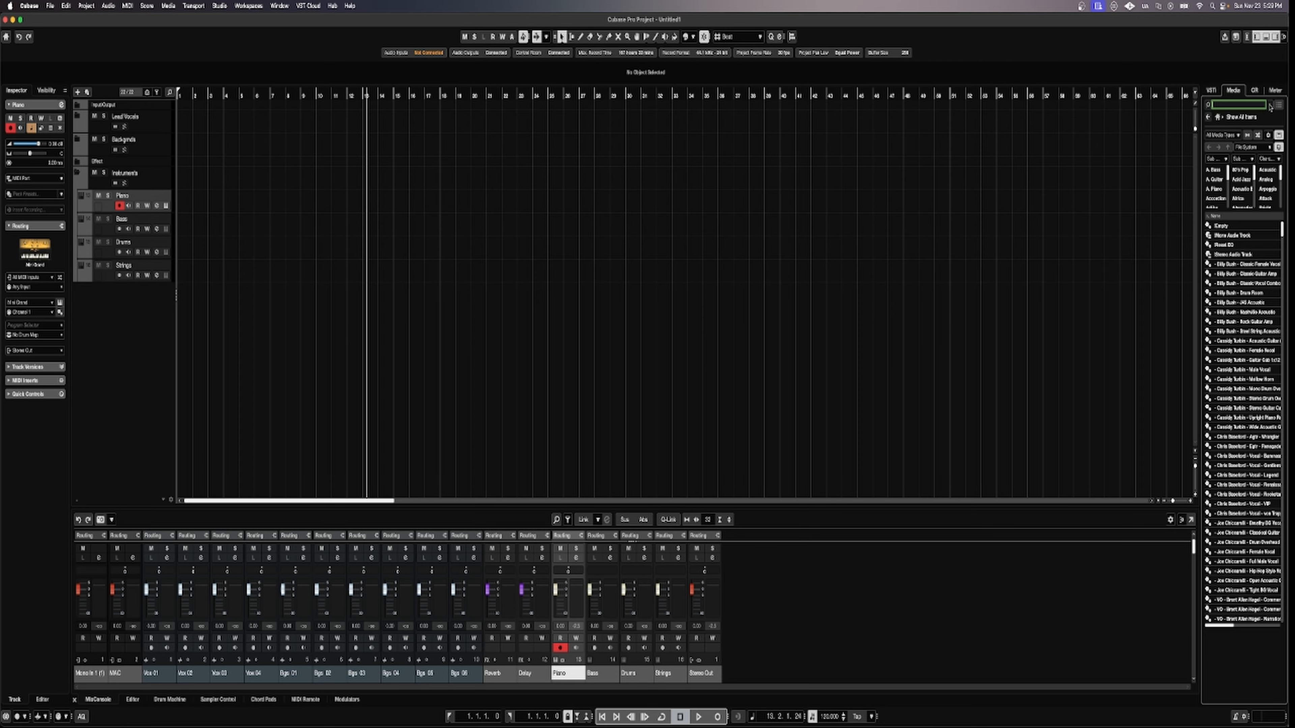
click(1219, 118)
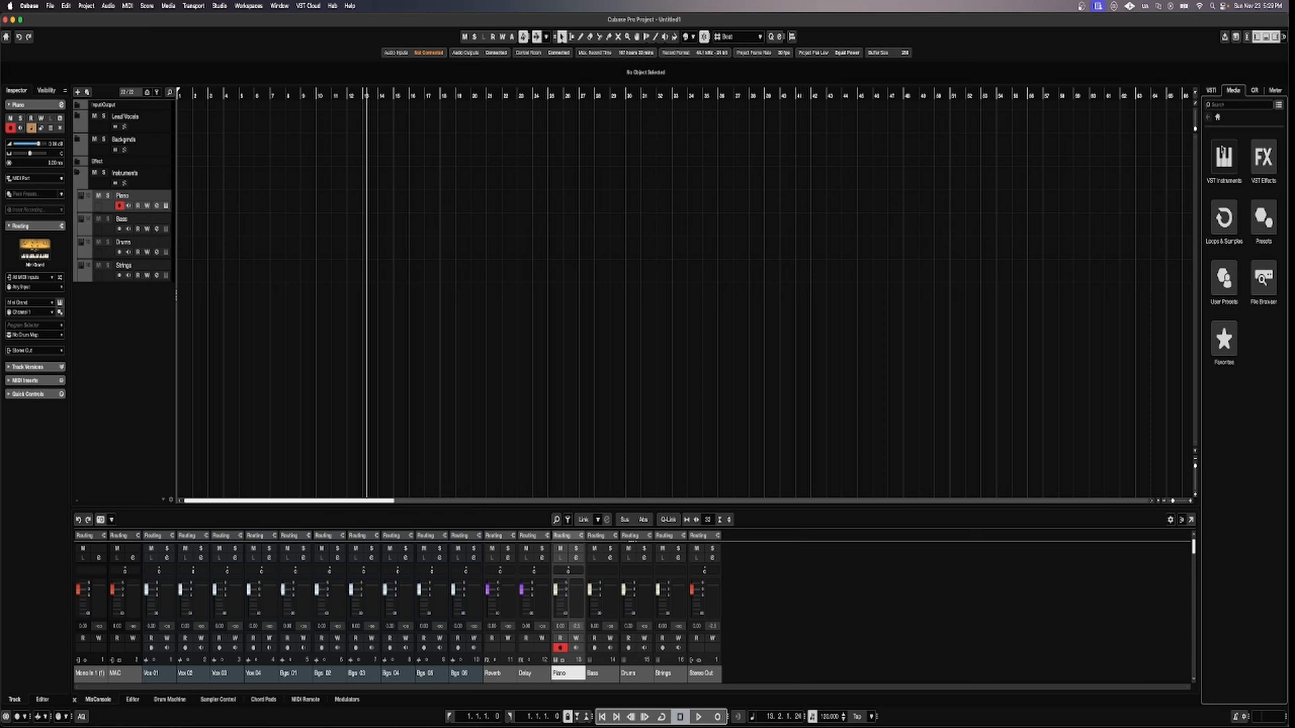
click(1224, 162)
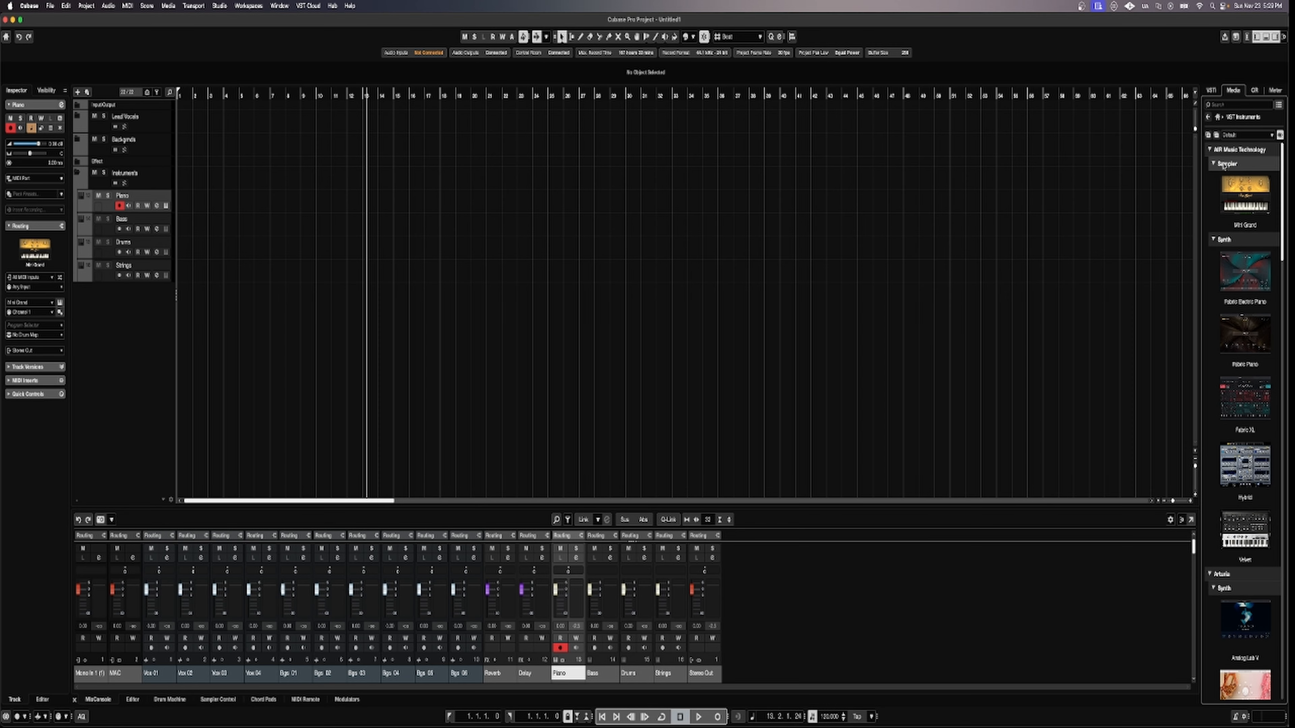
click(1227, 104)
text(kon)
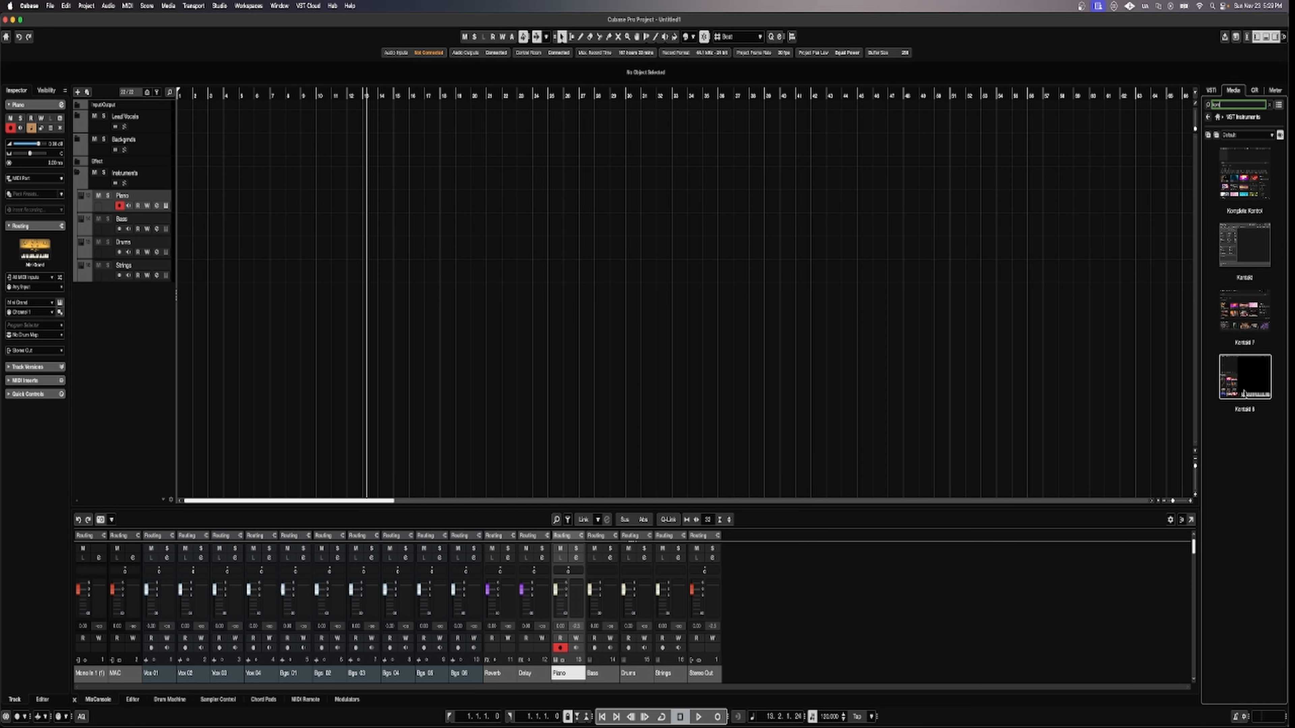
drag(1252, 397, 1131, 328)
key(BackSpace)
key(BackSpace)
key(BackSpace)
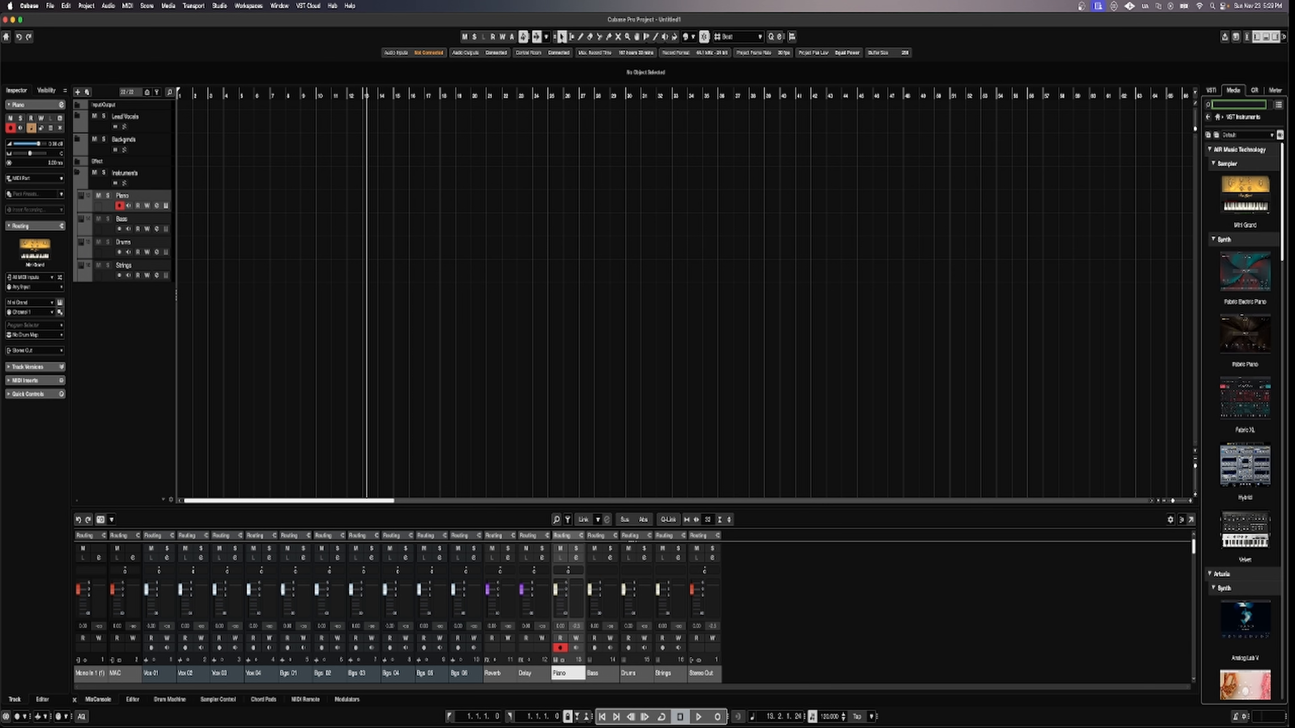
Sort the VST instrument list by category and collapse the Generator, Other, Sampler and Synth groups.
click(1239, 138)
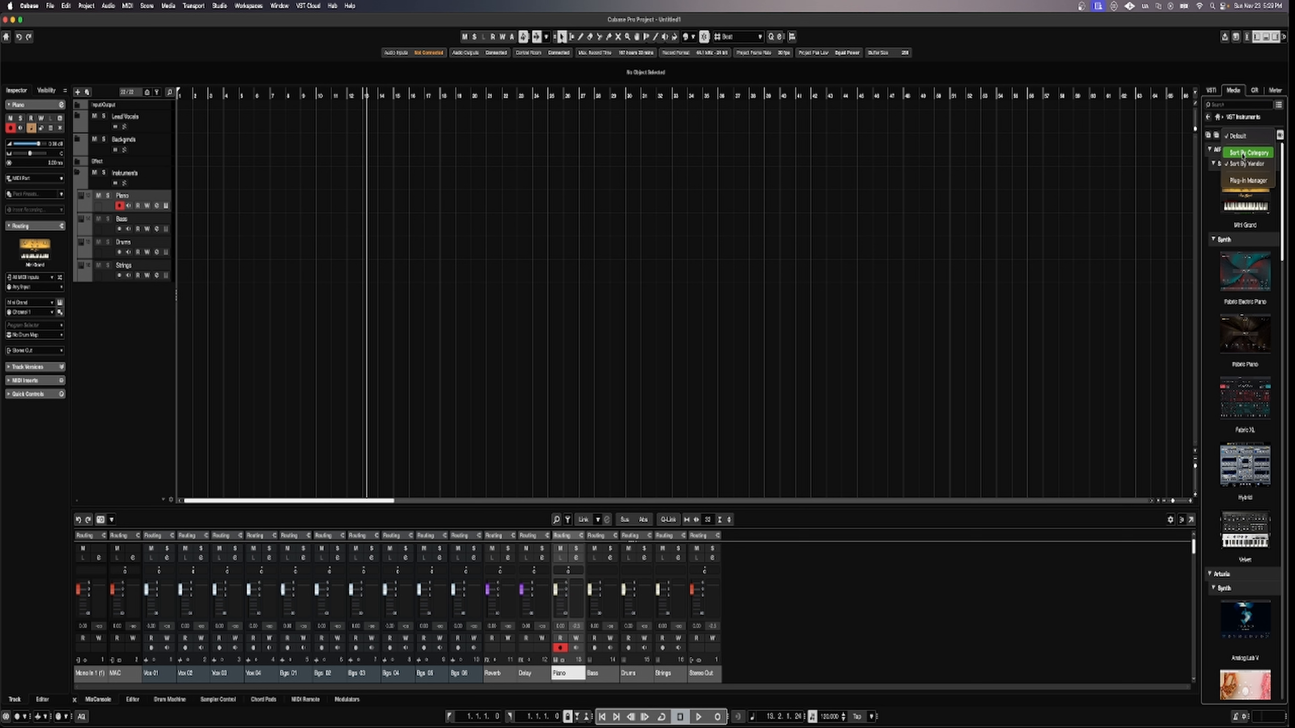
click(1243, 154)
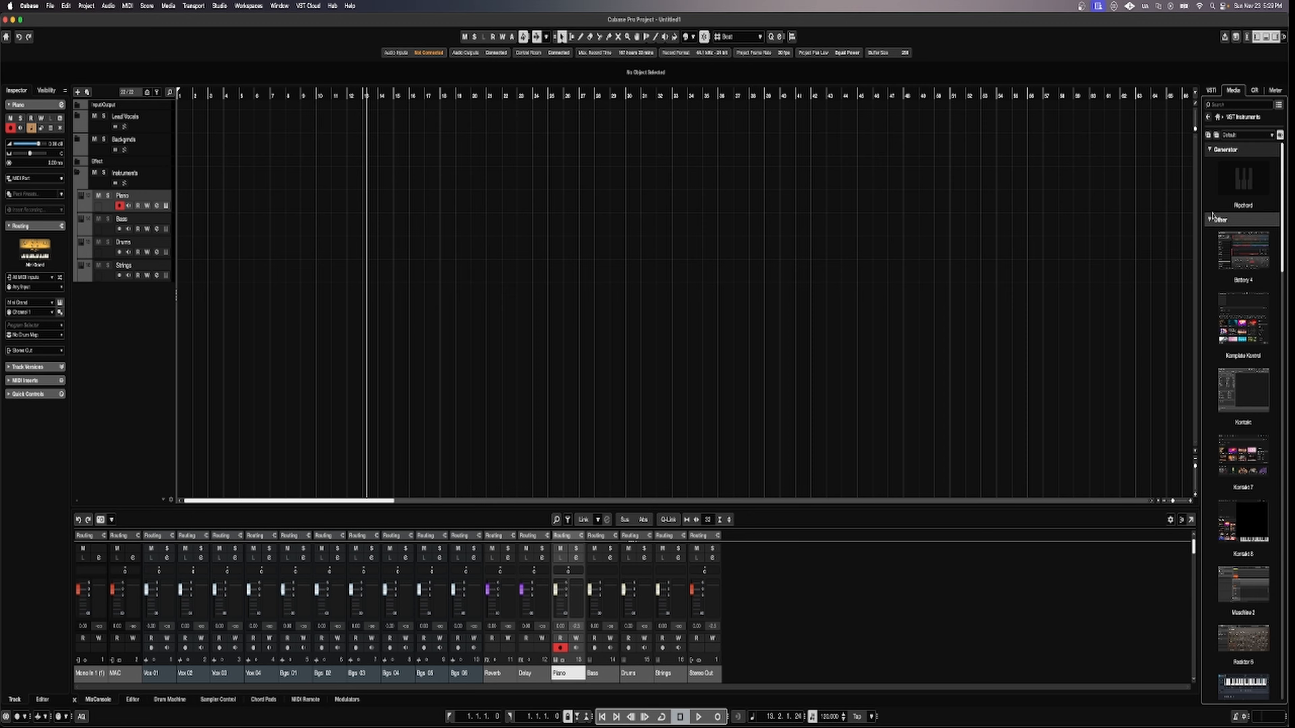
click(1211, 153)
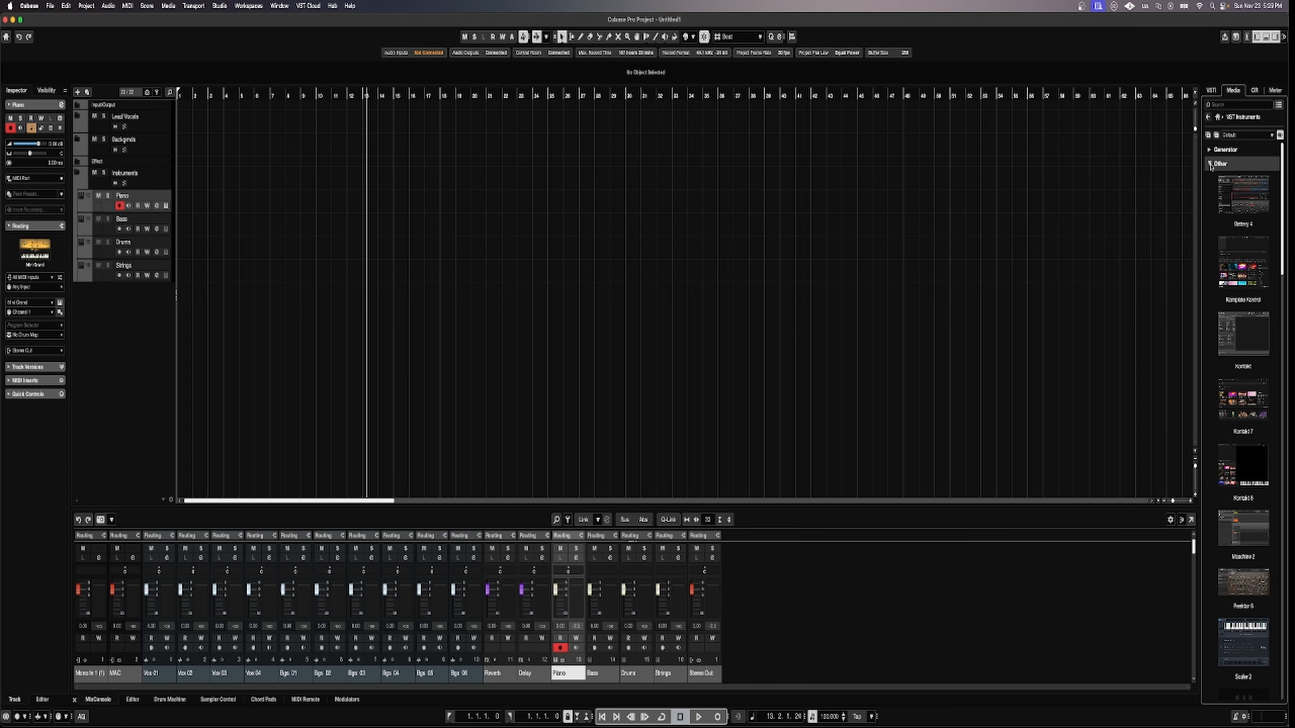
click(1211, 164)
click(1210, 177)
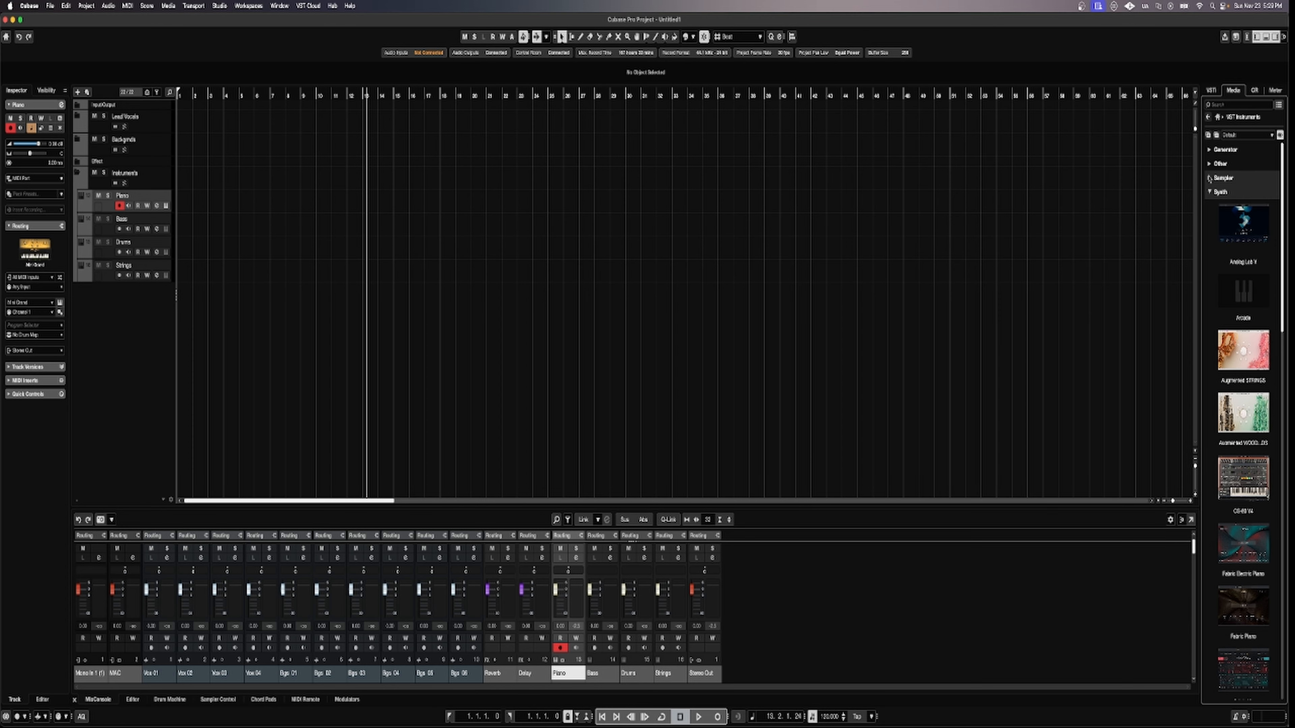
click(1210, 192)
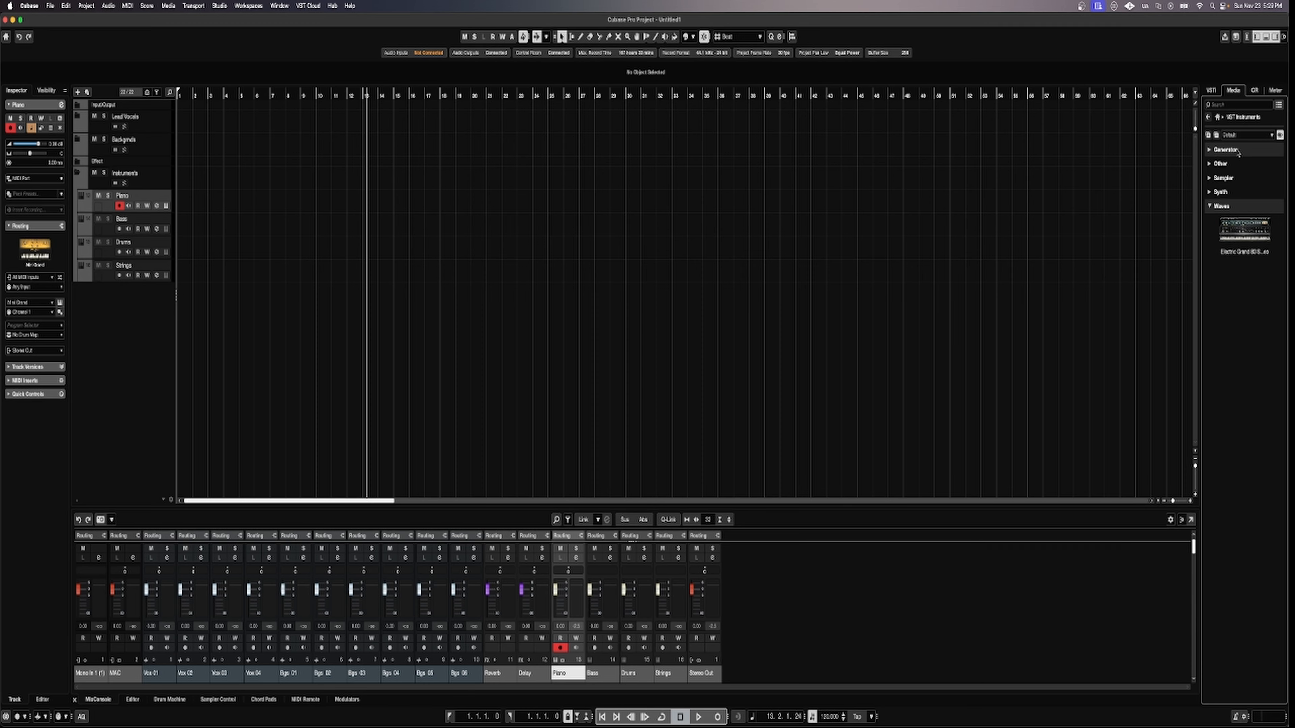
Regroup the instrument list by vendor and collapse each vendor group.
click(1271, 135)
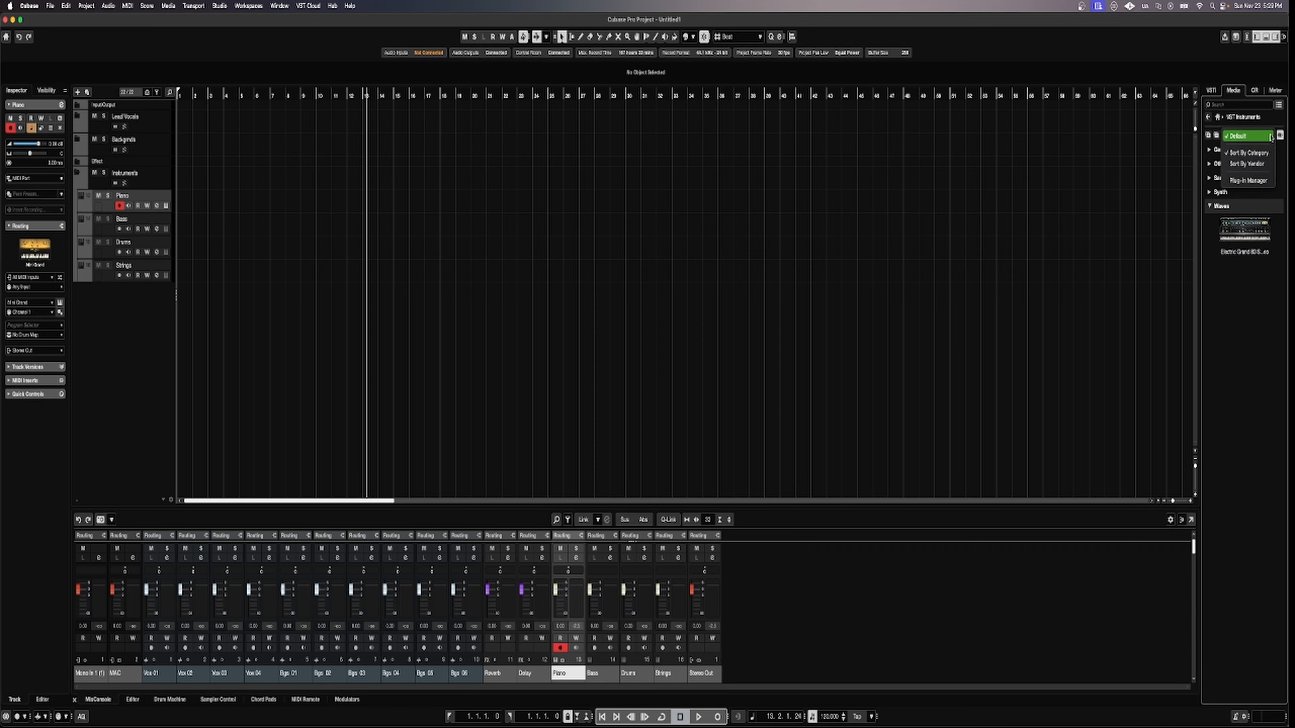
click(1249, 164)
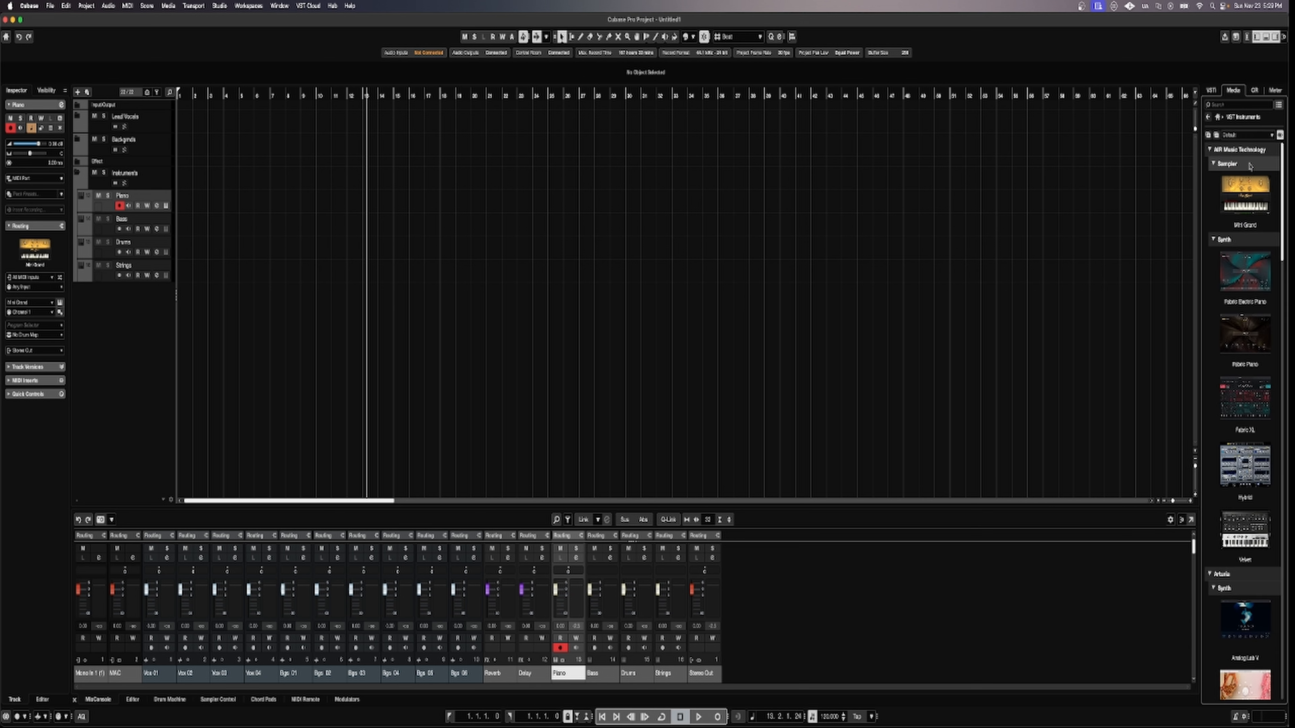
click(1209, 150)
click(1209, 164)
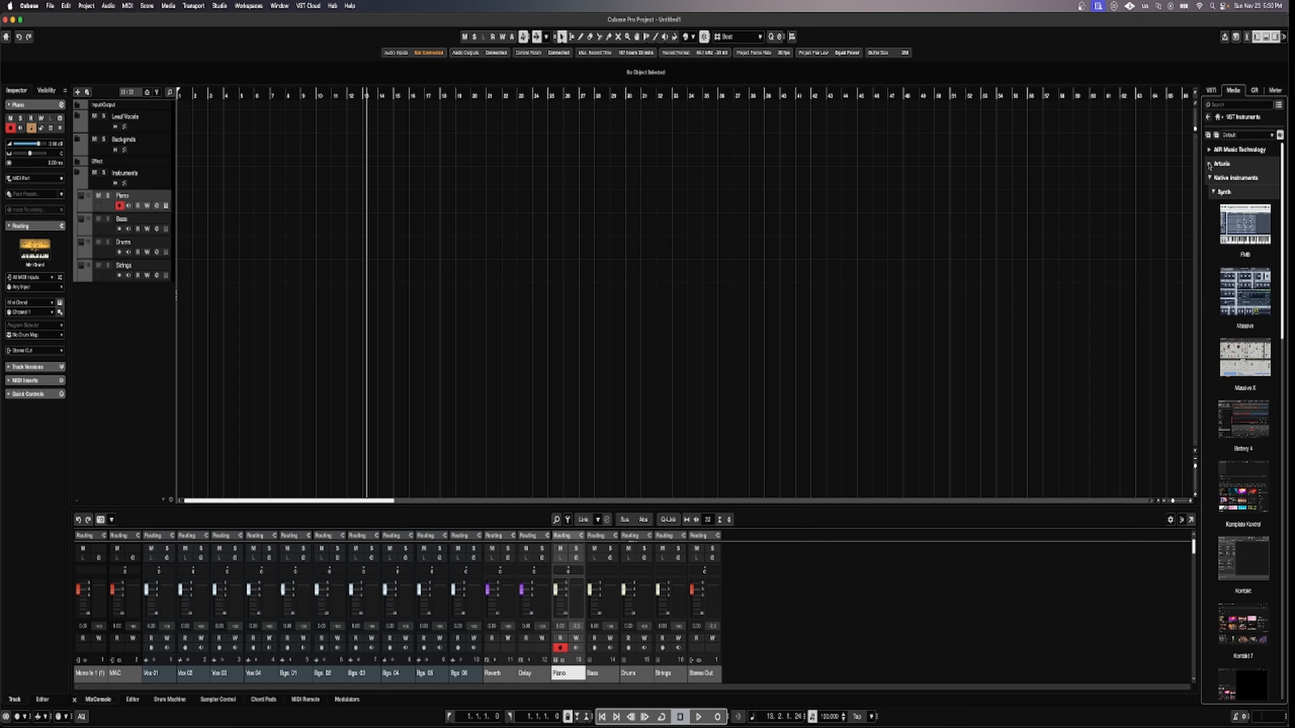
click(1210, 178)
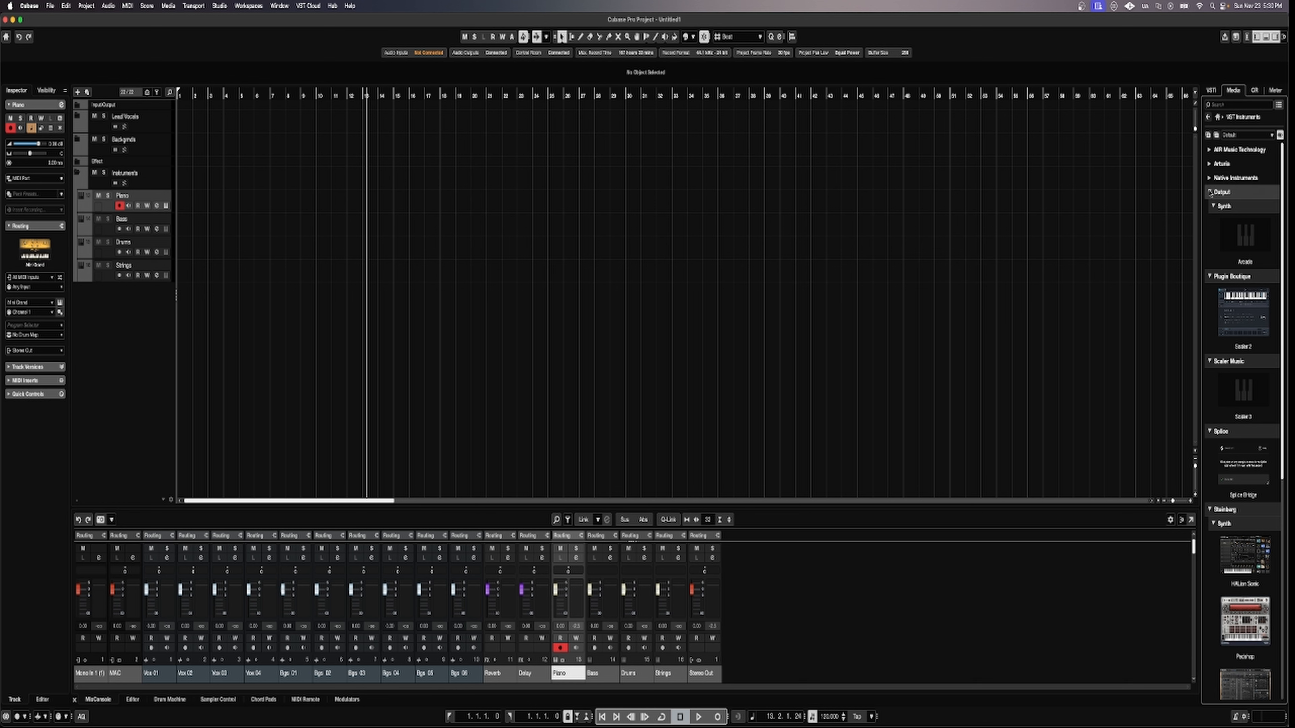
click(1209, 192)
click(1209, 206)
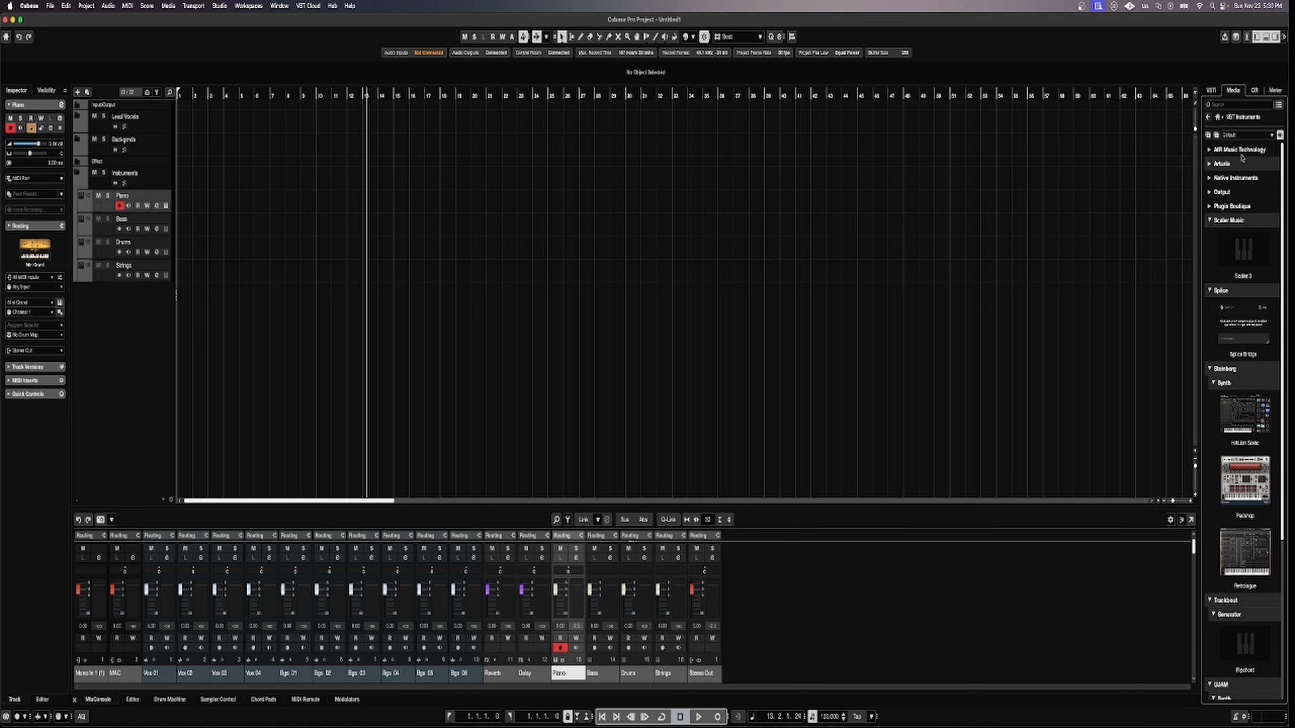
Expand the Native Instruments group and load Kontakt 7 onto the Bass track.
click(1216, 136)
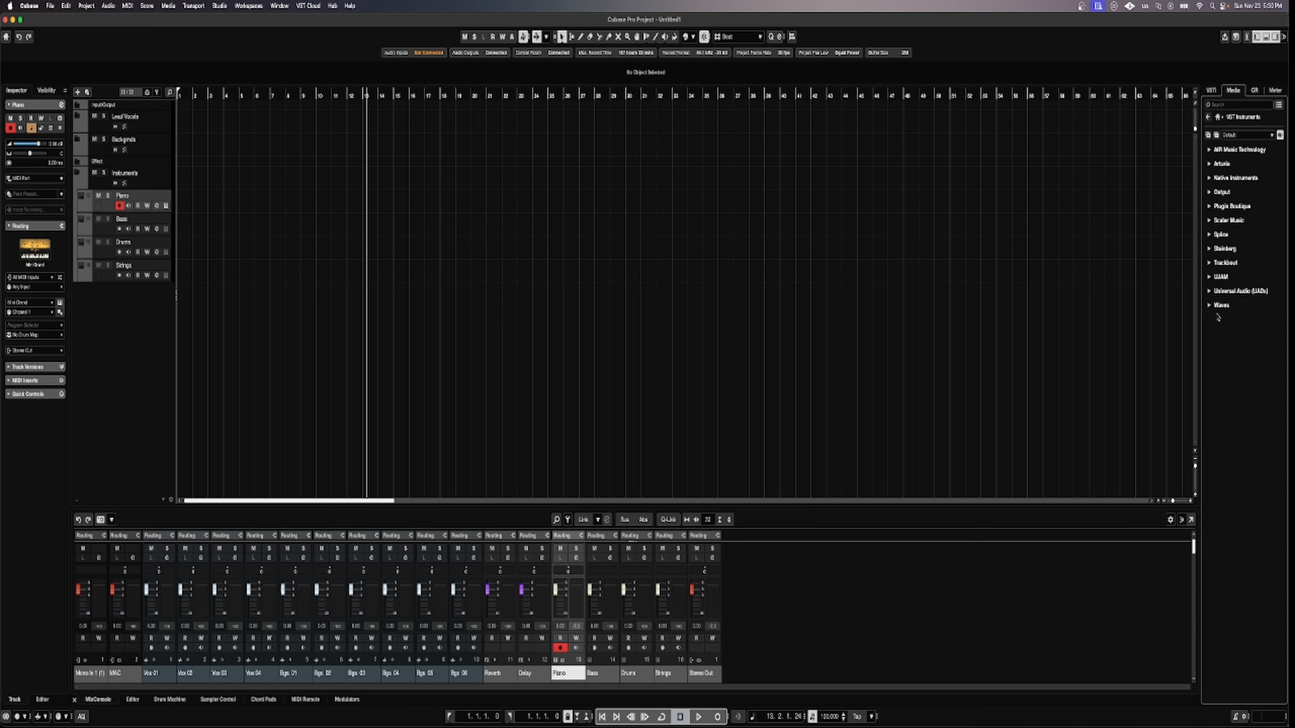
click(1207, 135)
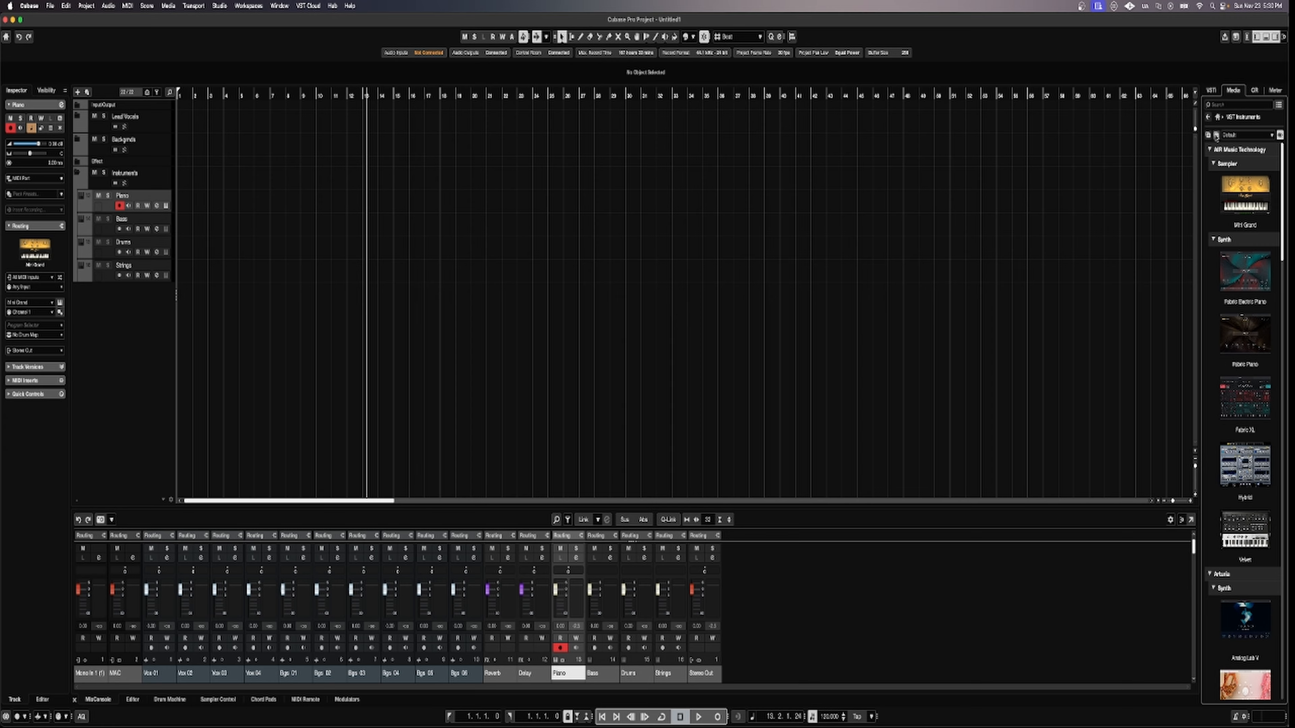
click(1216, 136)
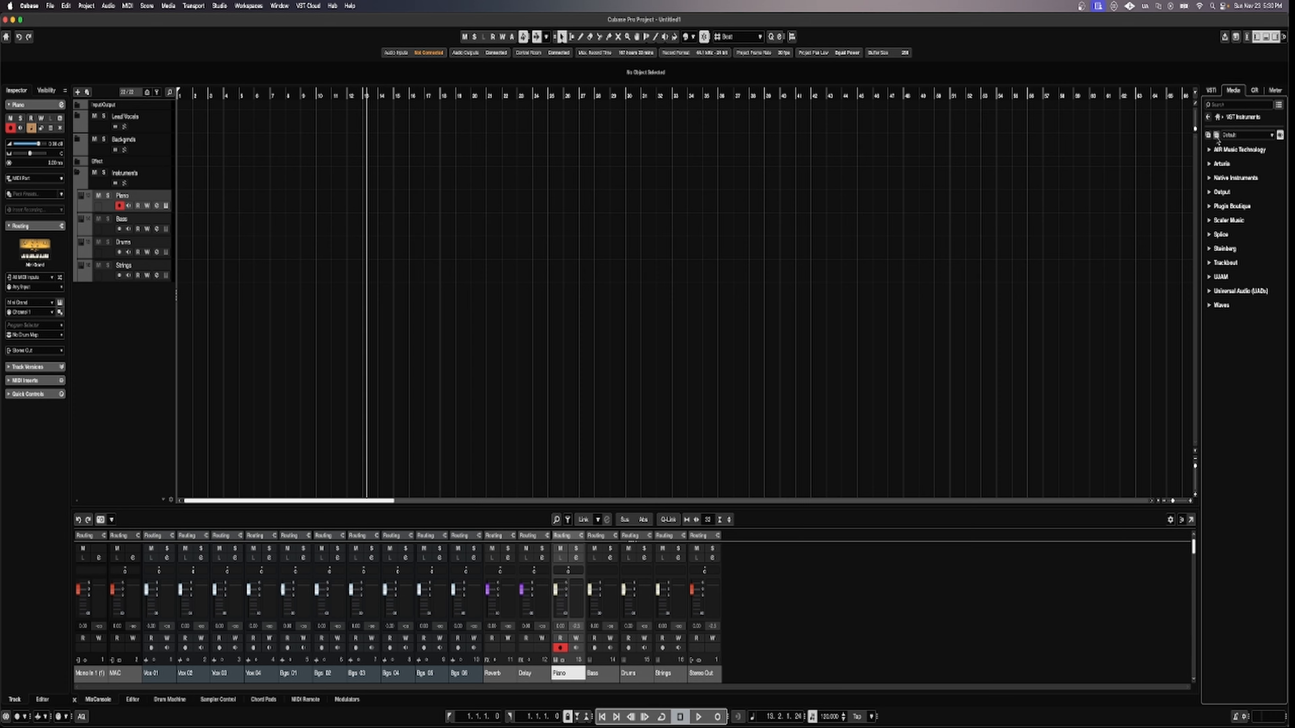
click(1209, 178)
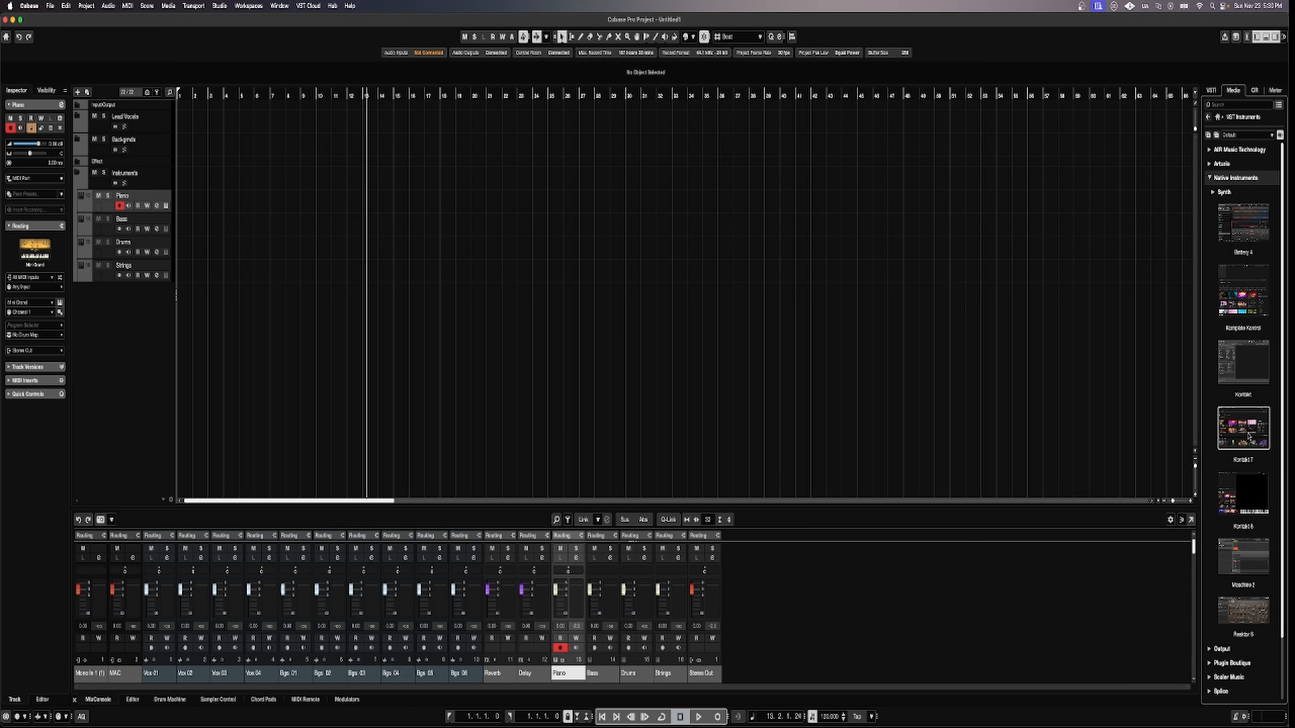
drag(1247, 436, 116, 231)
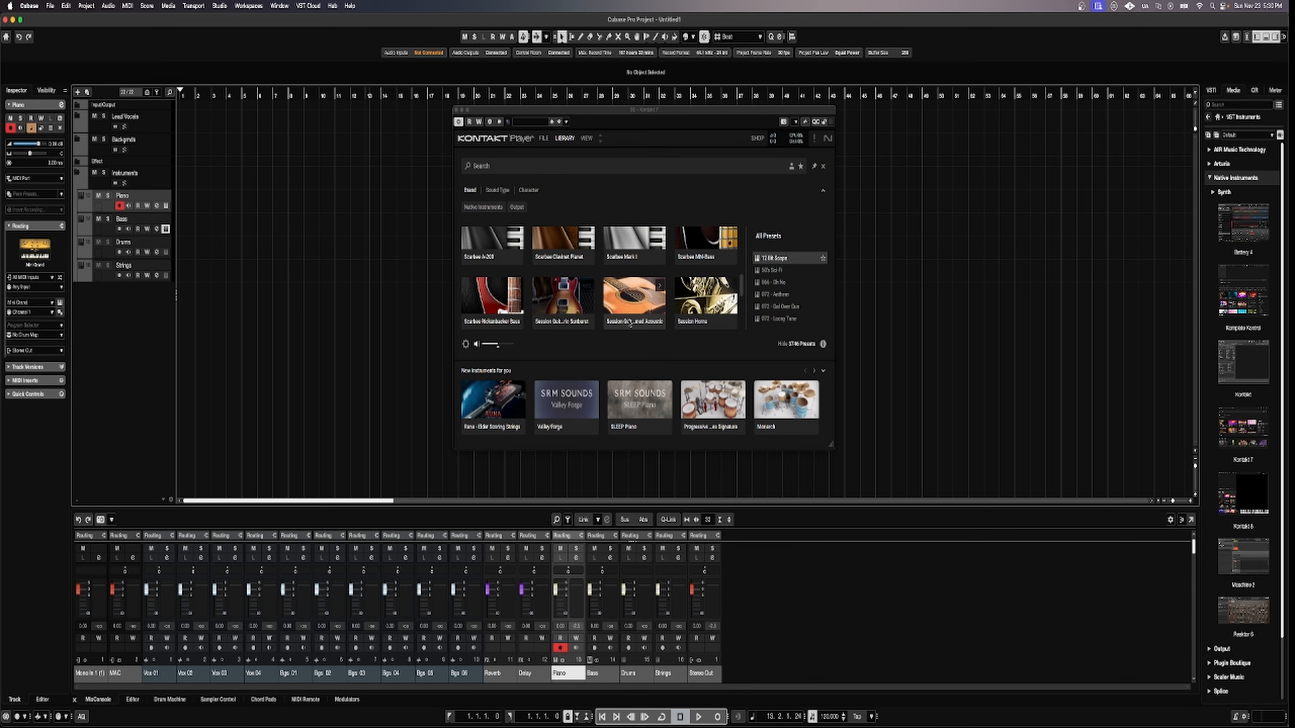
Browse Kontakt 7's library, close it, and expand Native Instruments > Synth to list FM8, Massive and Massive X.
scroll(631, 324, down, 10)
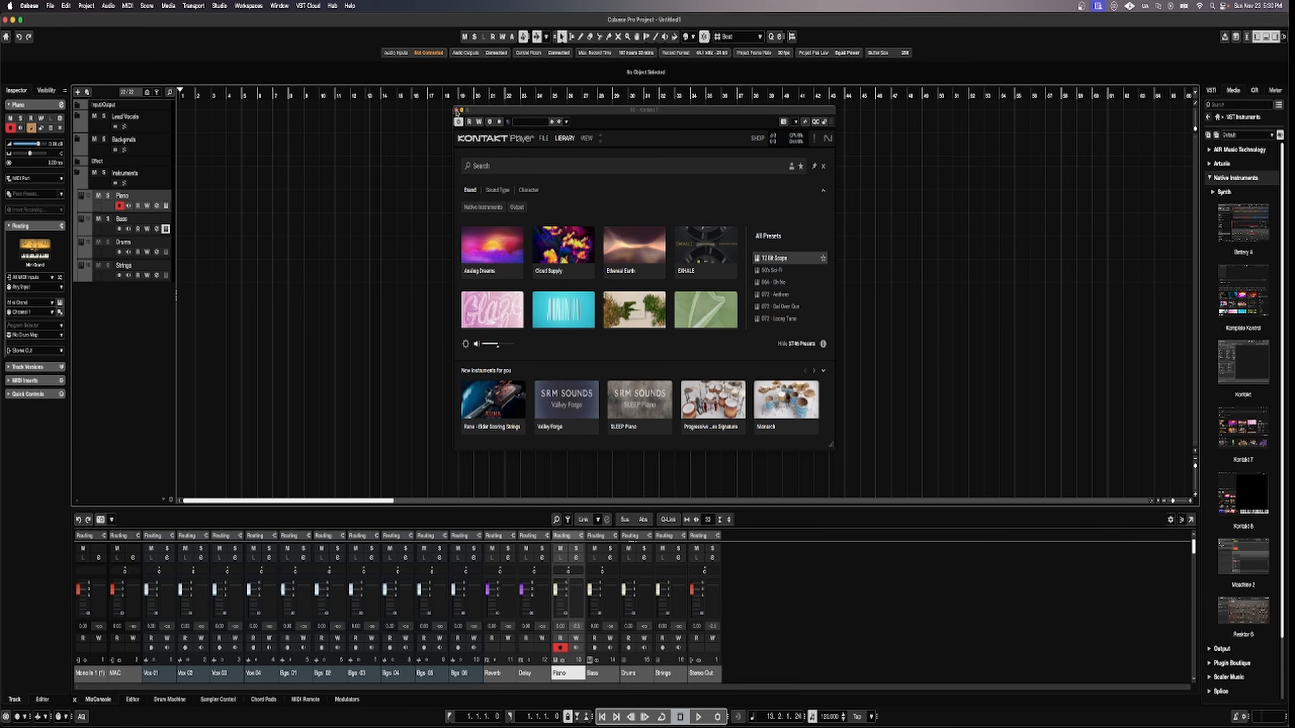
click(456, 110)
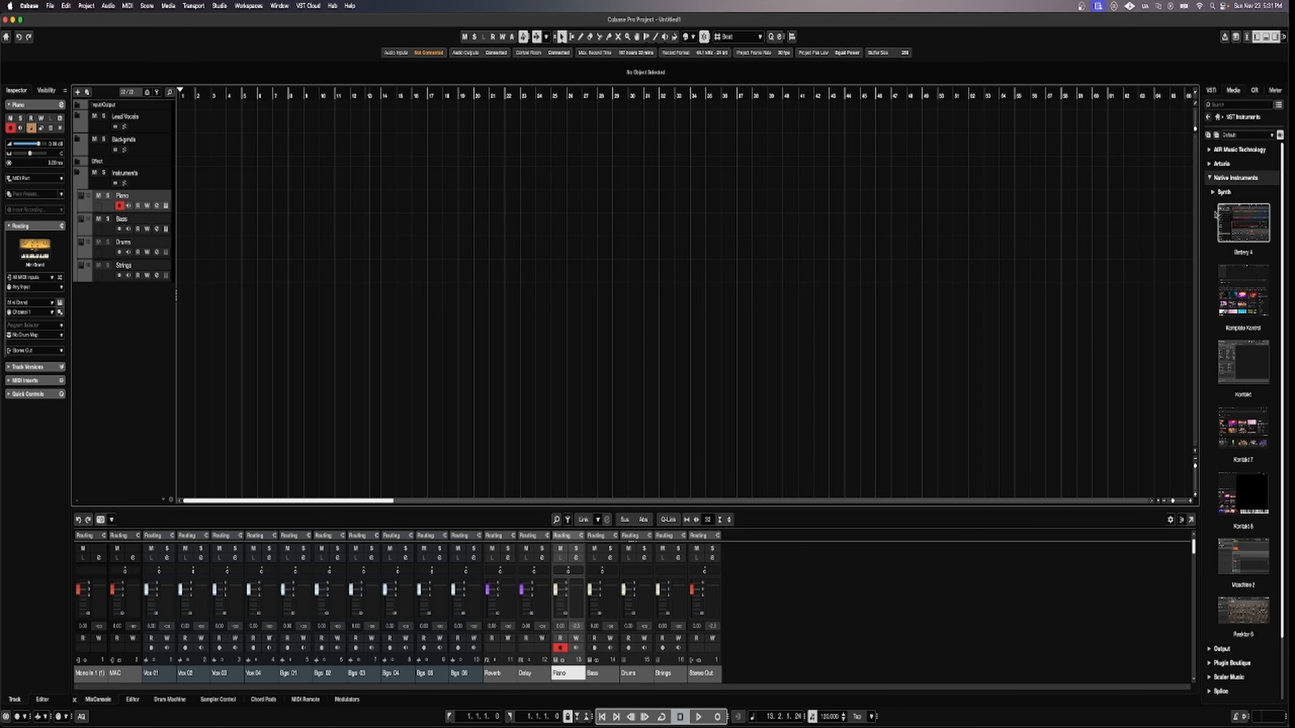
scroll(1242, 402, down, 3)
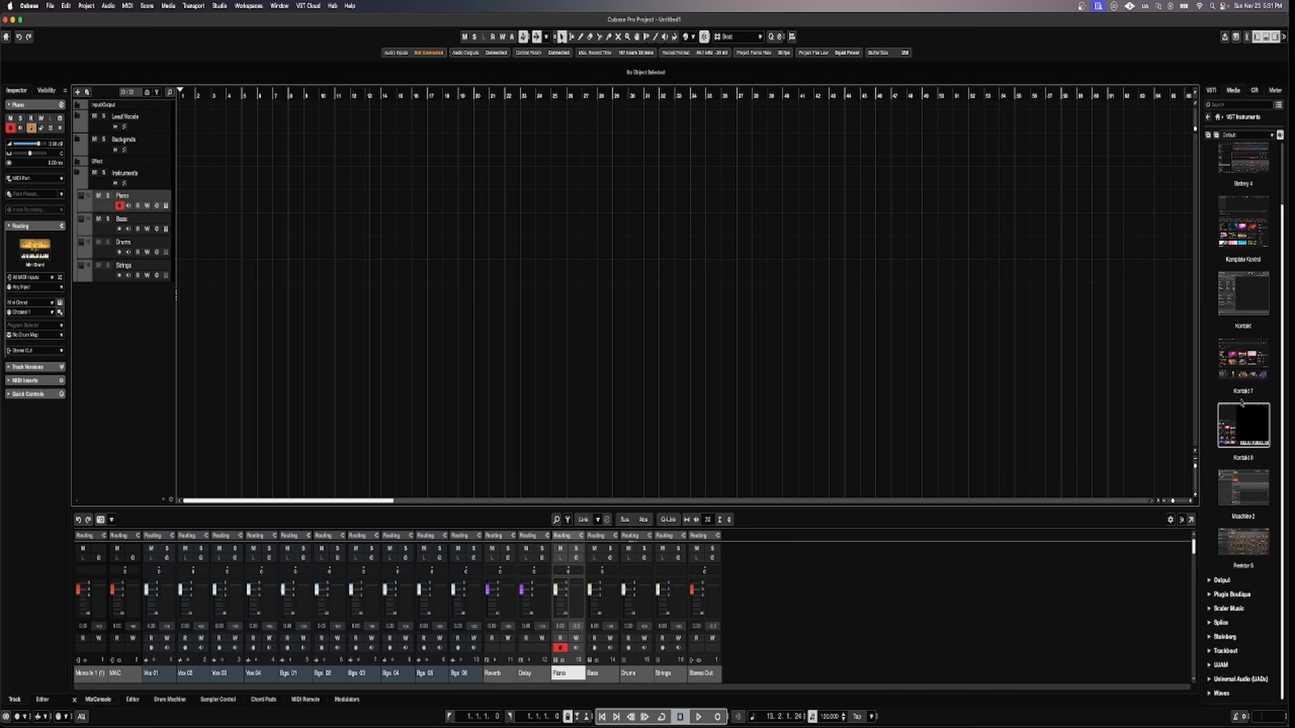
scroll(1242, 545, up, 3)
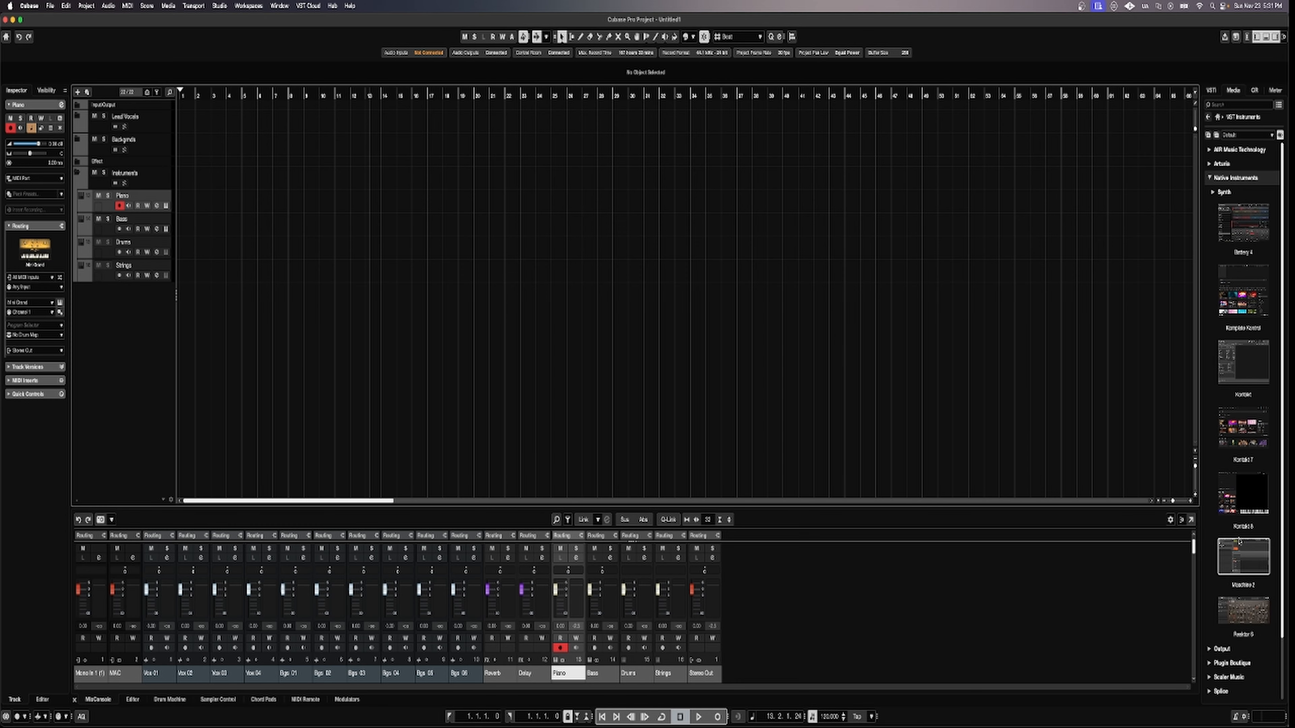
click(1213, 193)
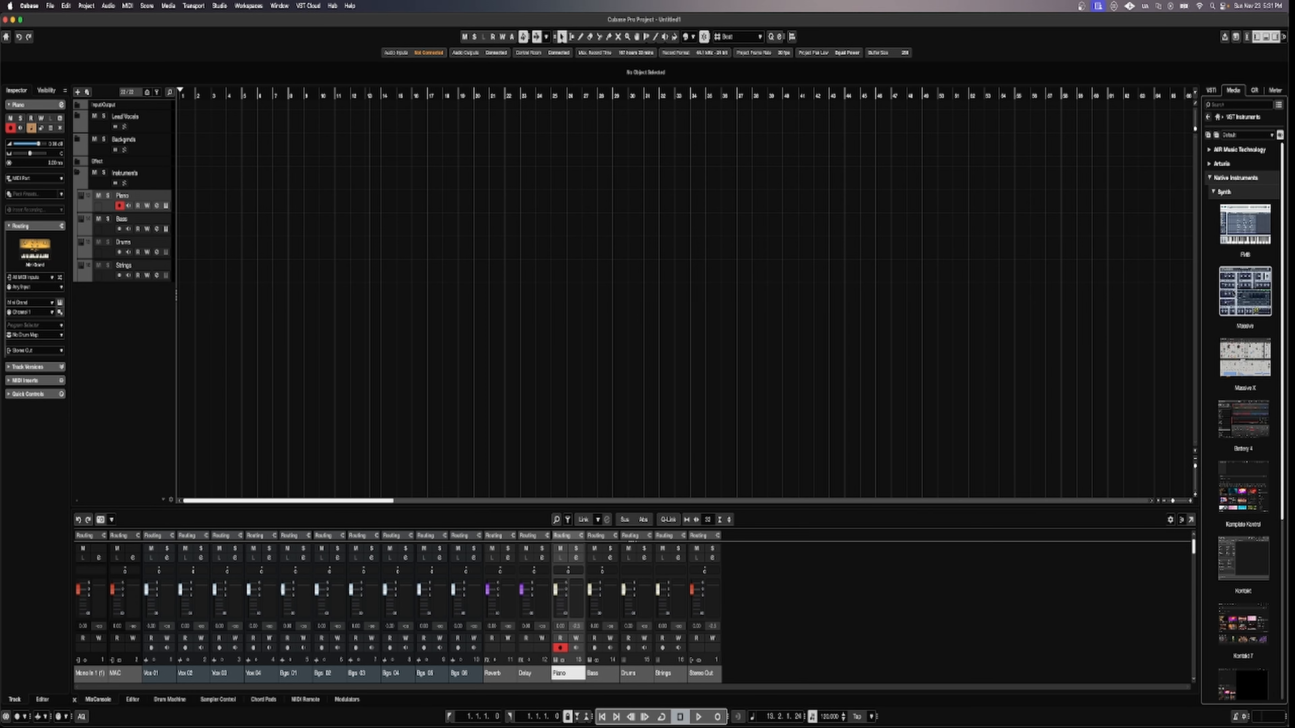
Load Massive on the Bass track with the 8FEET BASS preset, then select and record-arm Drums.
drag(1245, 290, 120, 229)
click(700, 121)
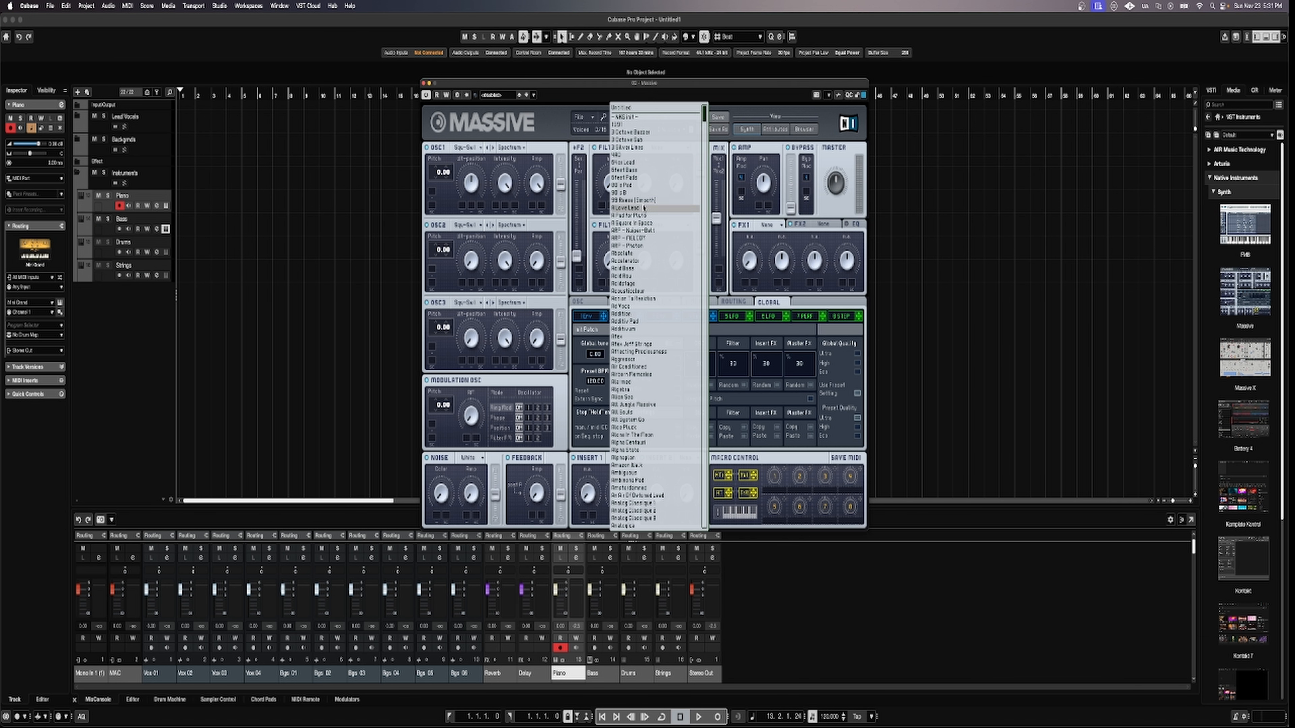
click(616, 171)
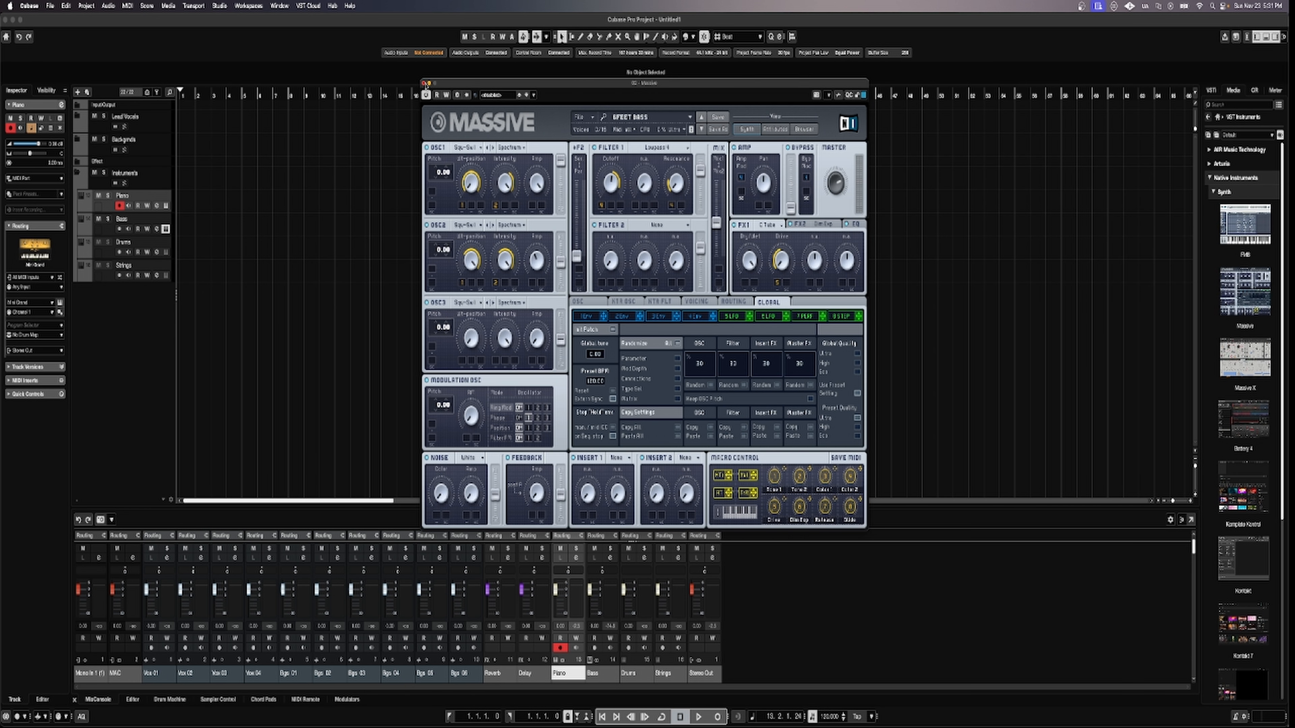
click(423, 83)
click(132, 247)
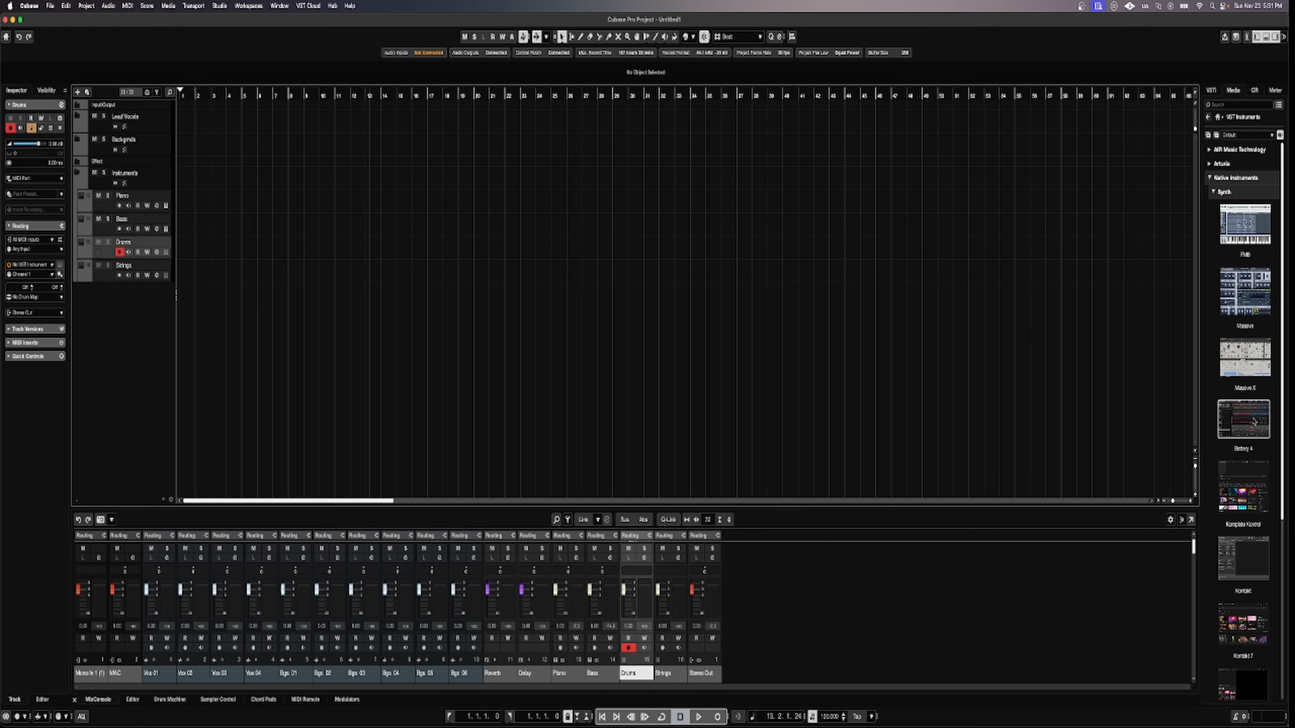
Load Battery 4 with the Dee Em Tee Kit on the Drums track and audition a few pads.
drag(1244, 419, 115, 252)
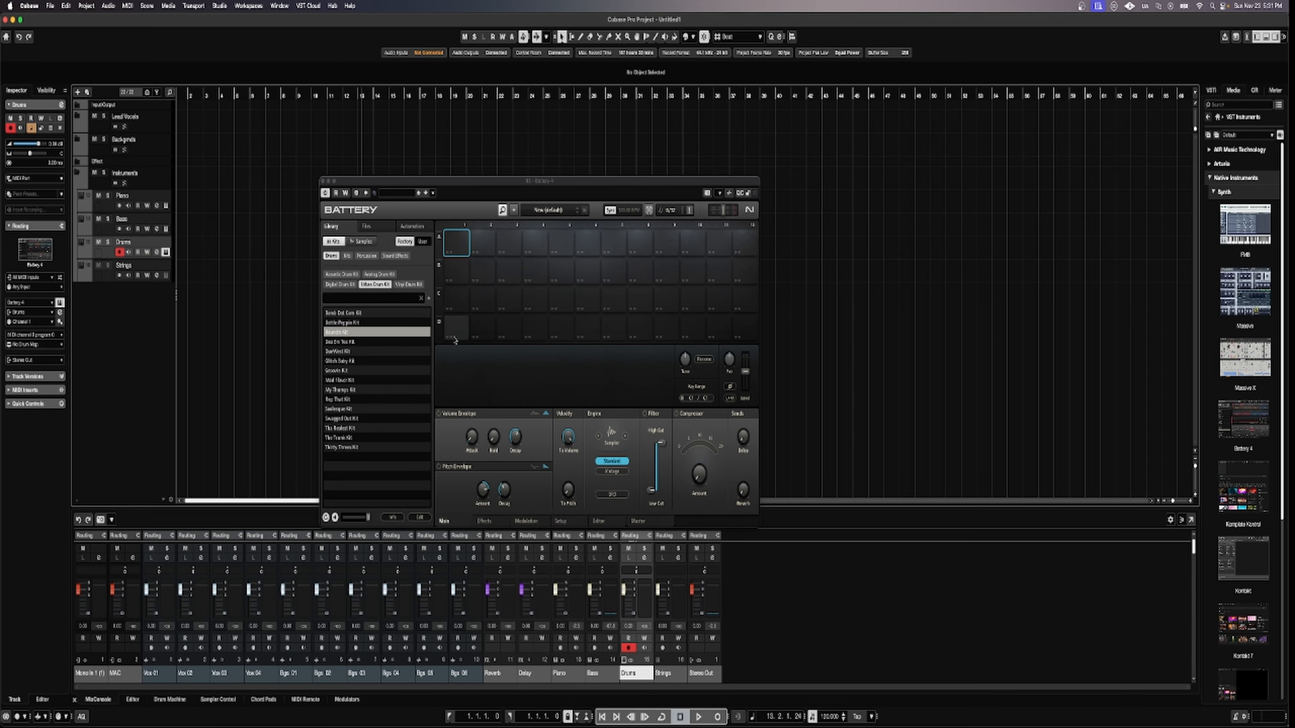
double_click(398, 342)
click(457, 245)
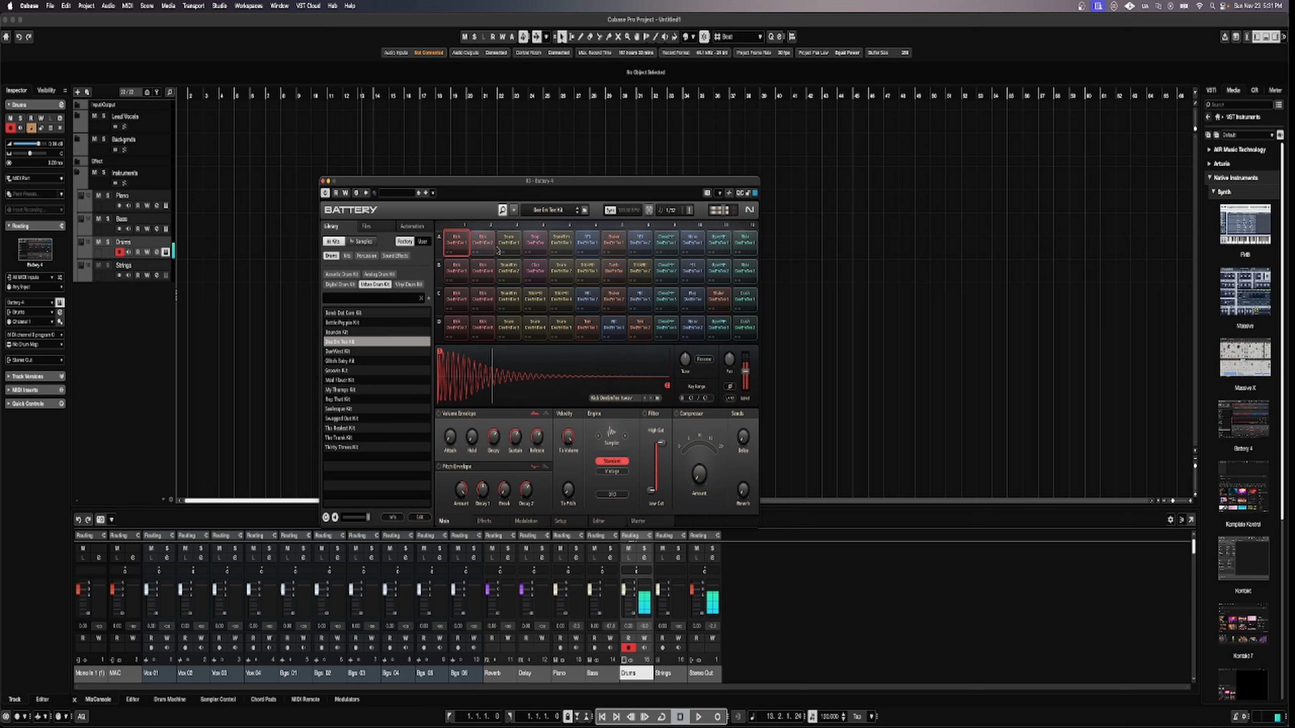
click(509, 246)
click(535, 246)
click(588, 246)
click(640, 248)
click(692, 272)
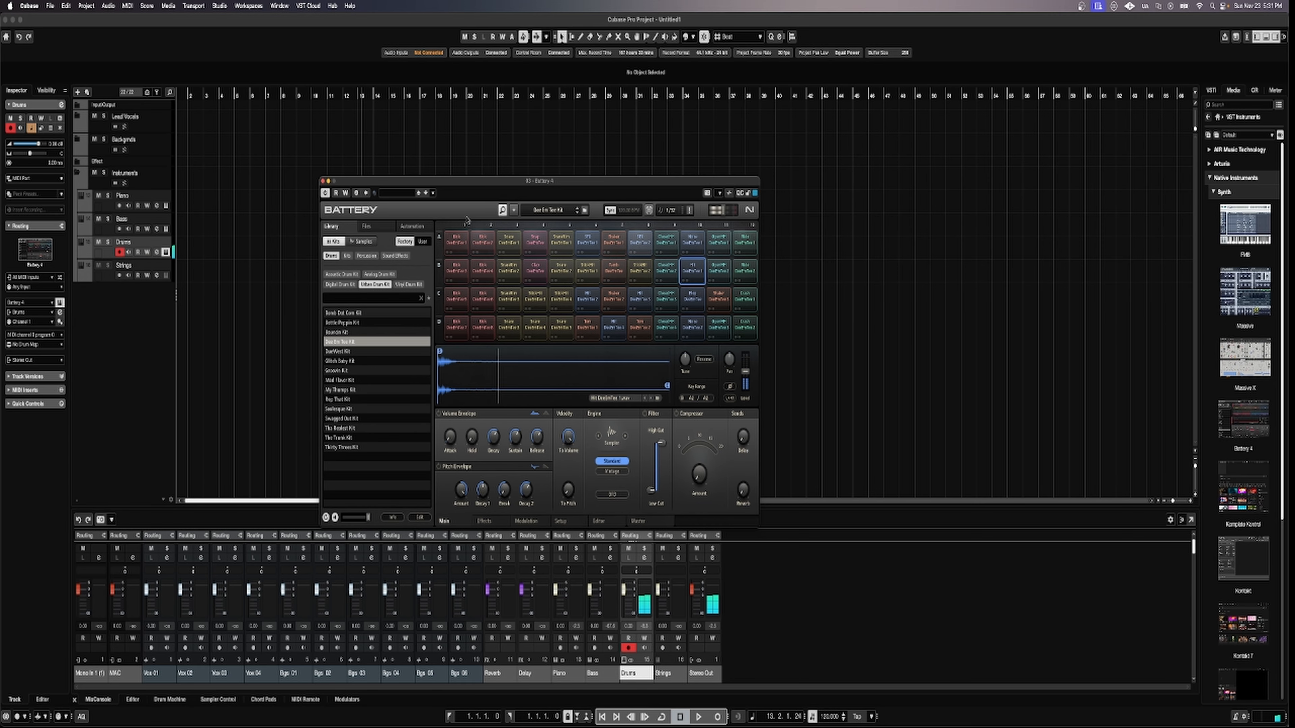
click(323, 181)
Load Arturia's Augmented STRINGS onto the record-armed Strings track.
click(102, 276)
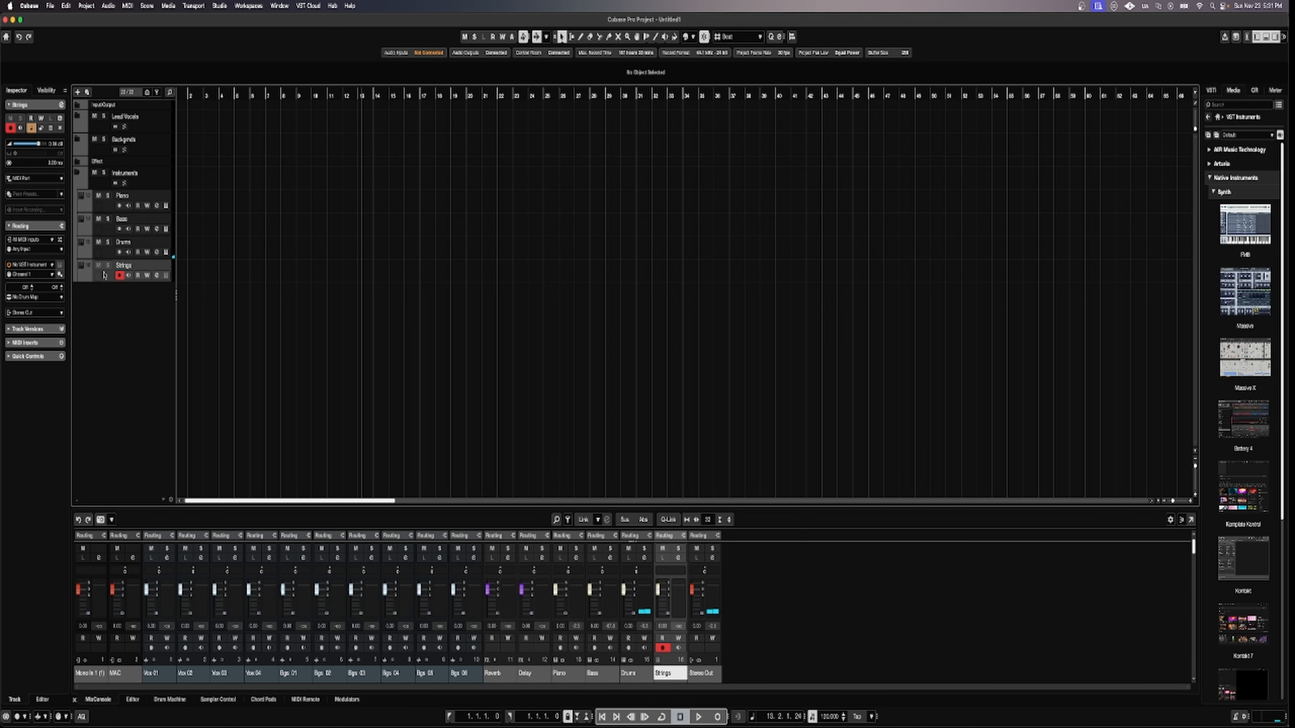
click(1210, 178)
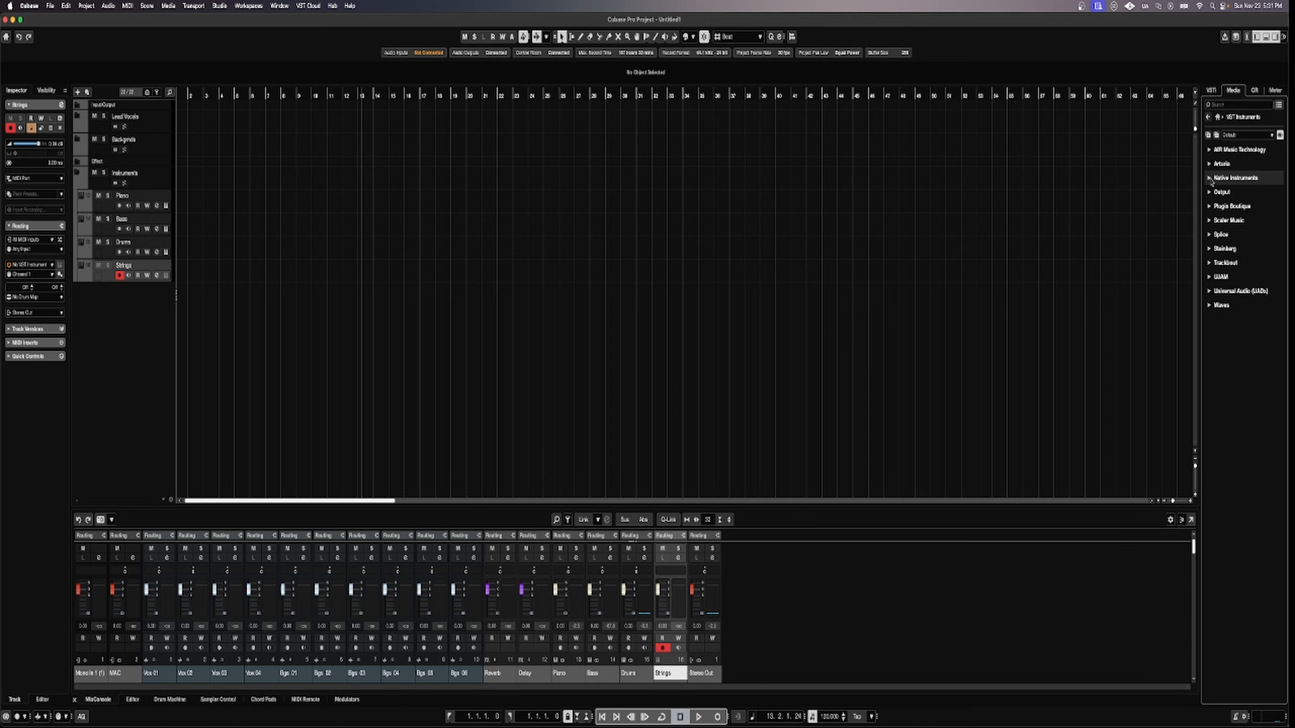
click(1210, 164)
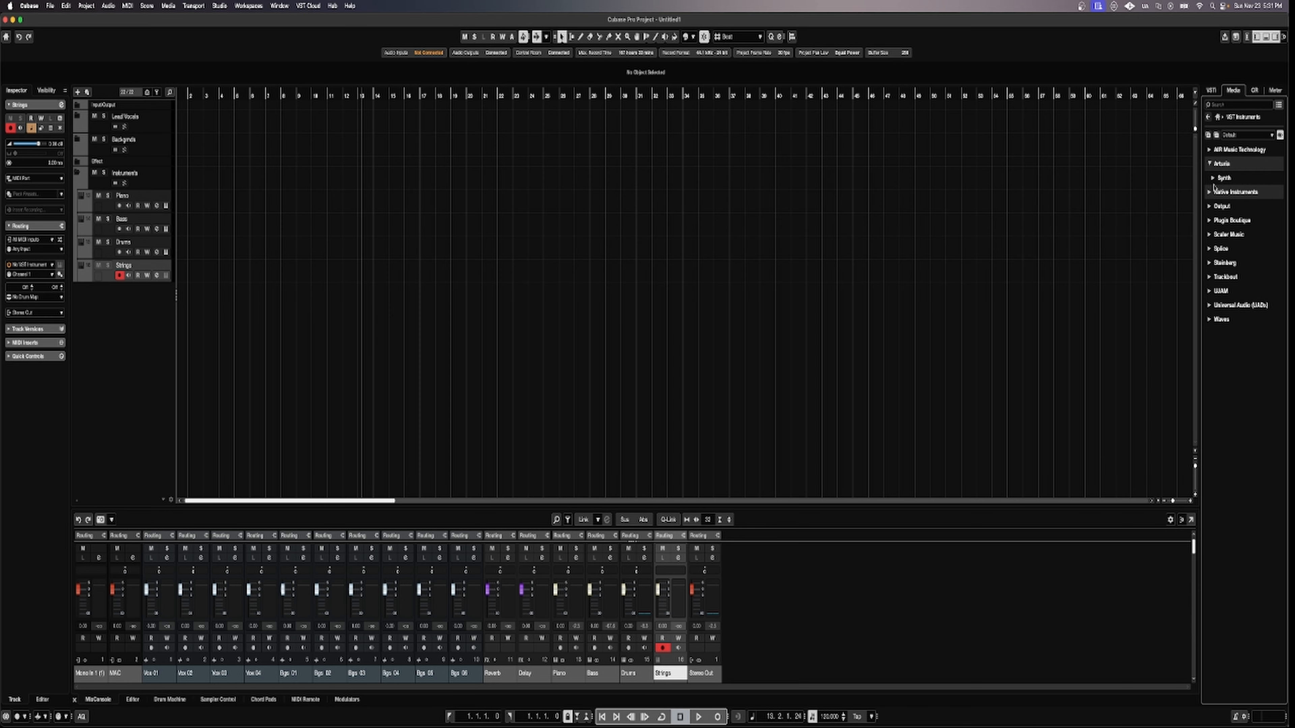
click(1214, 177)
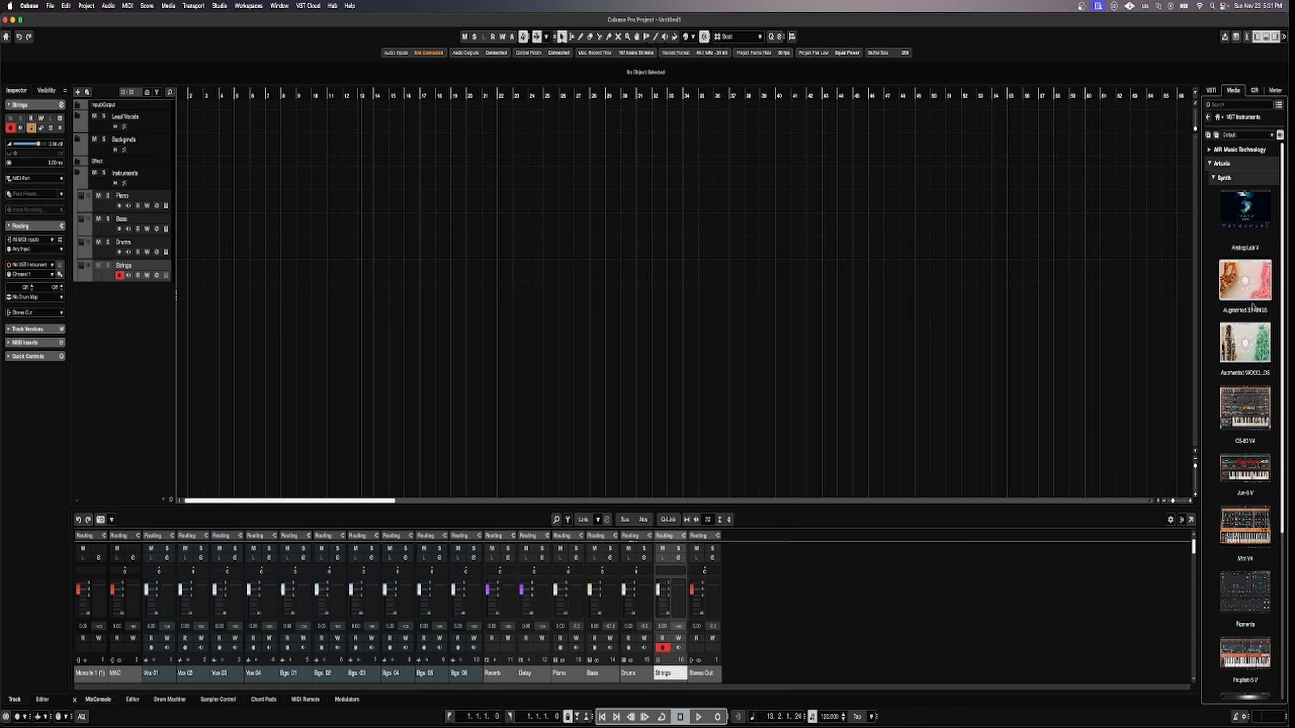
drag(1252, 292, 110, 271)
drag(220, 265, 227, 268)
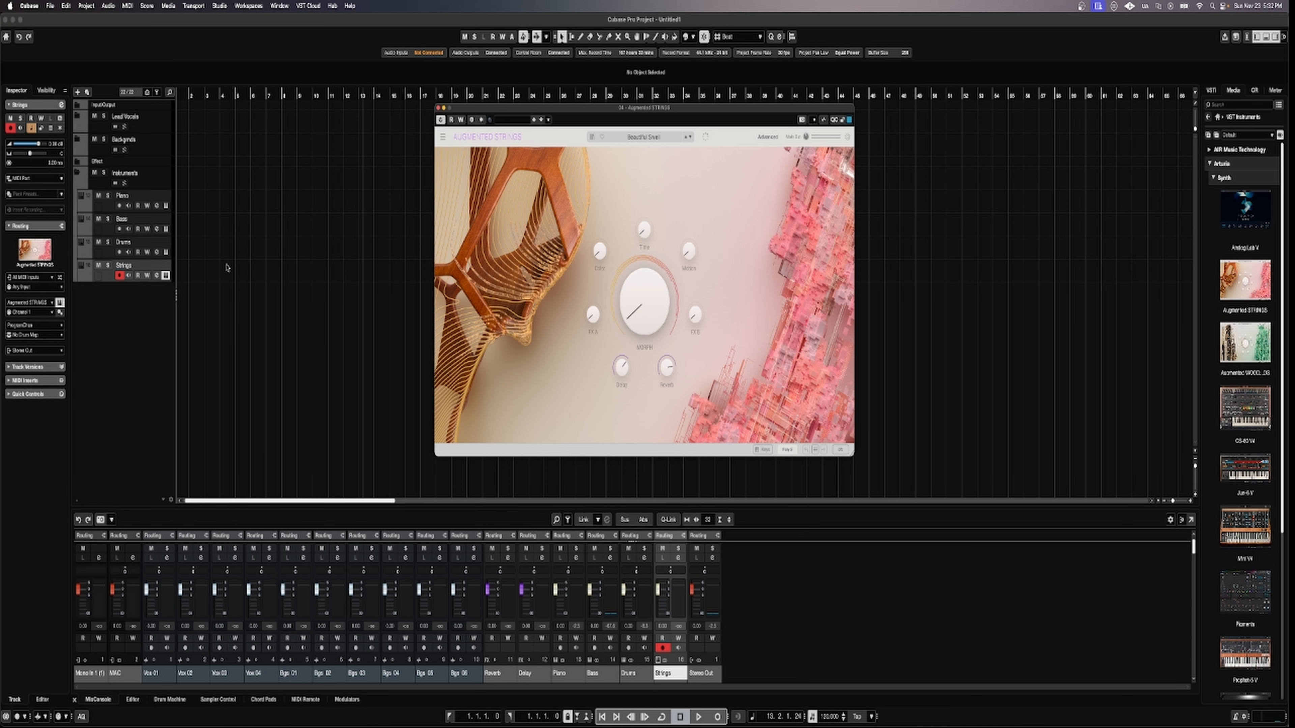
click(438, 108)
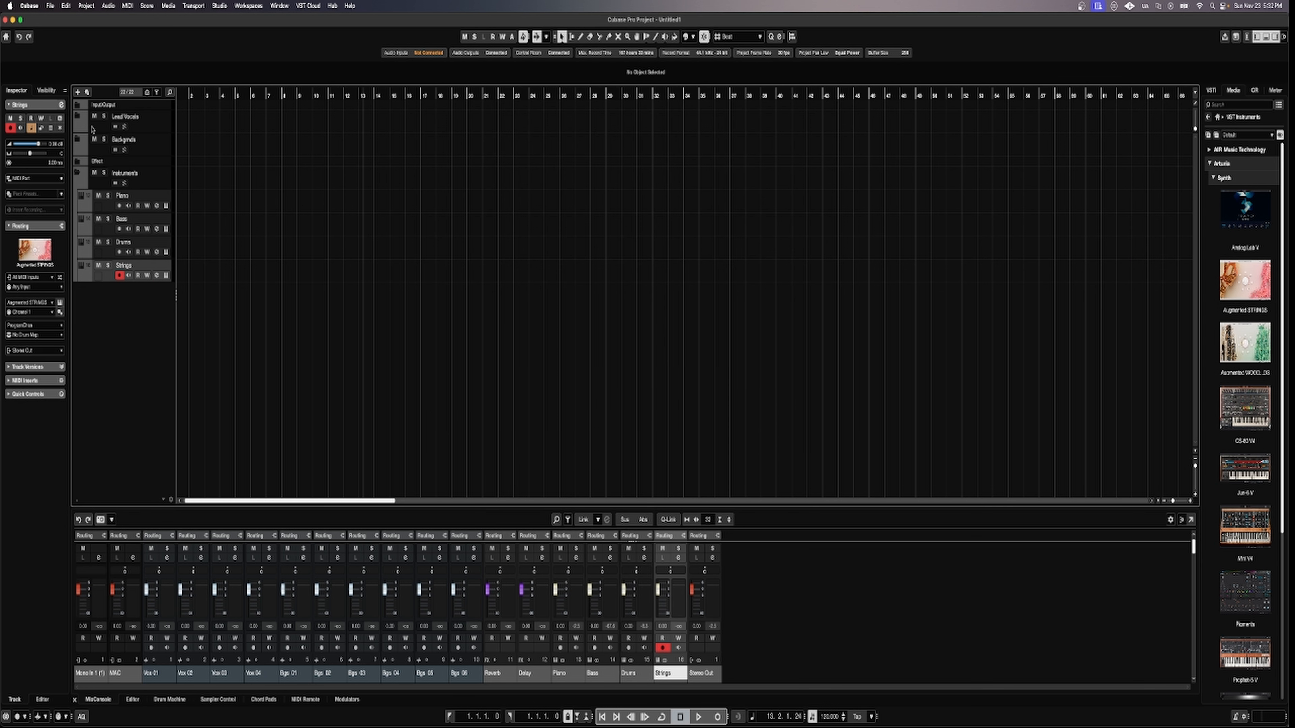
Expand the Effect, Lead Vocals, Backgrnds and Instruments folders, then hide the lower MixConsole zone.
click(77, 172)
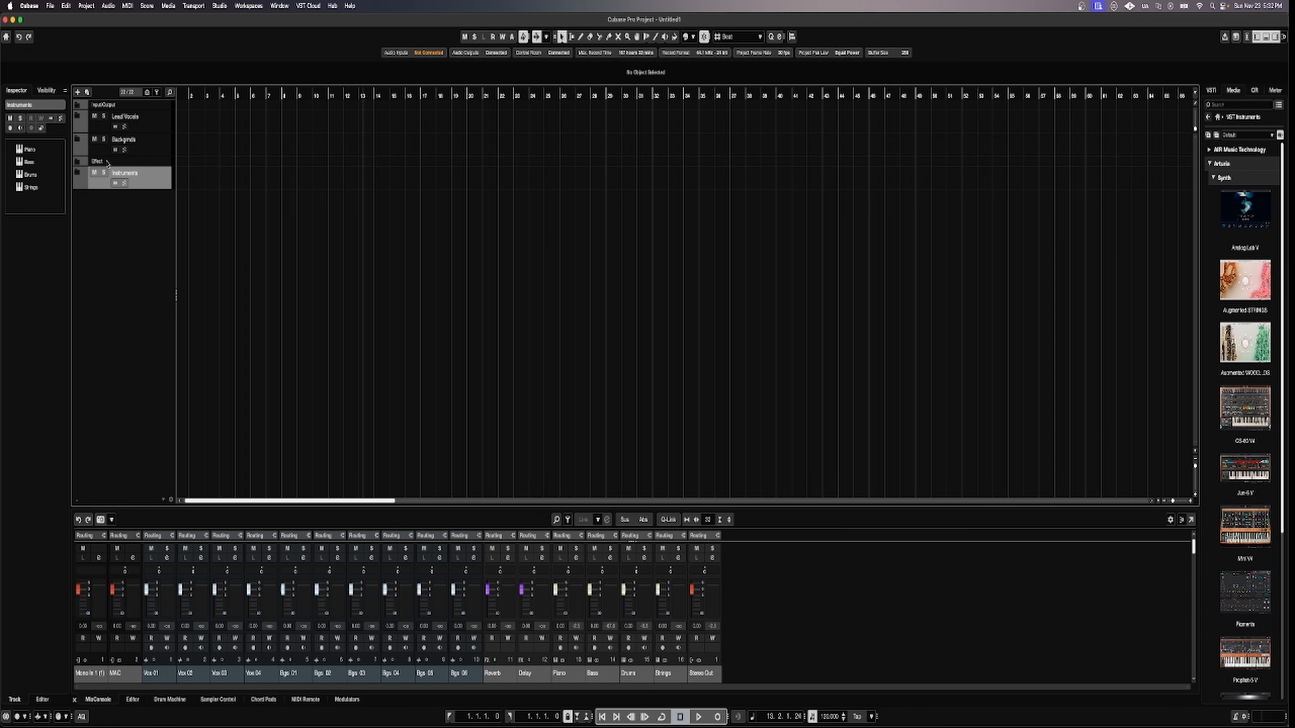
click(77, 162)
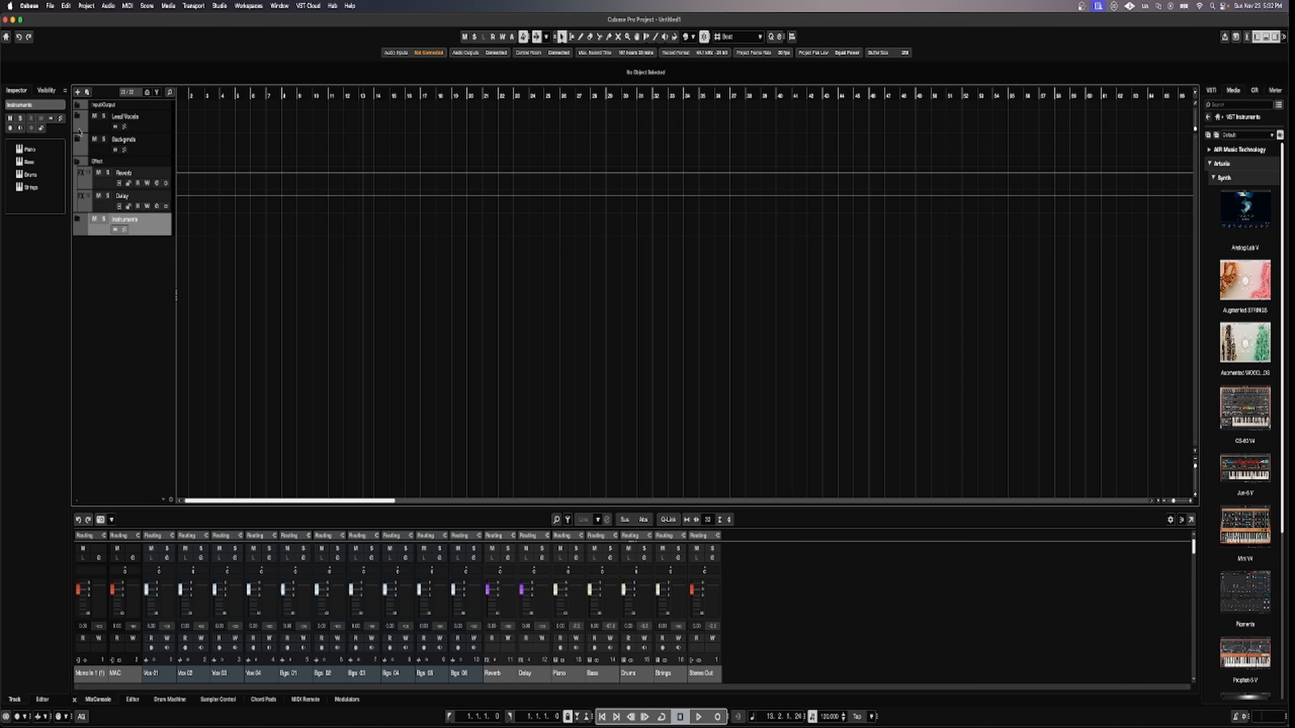
click(77, 116)
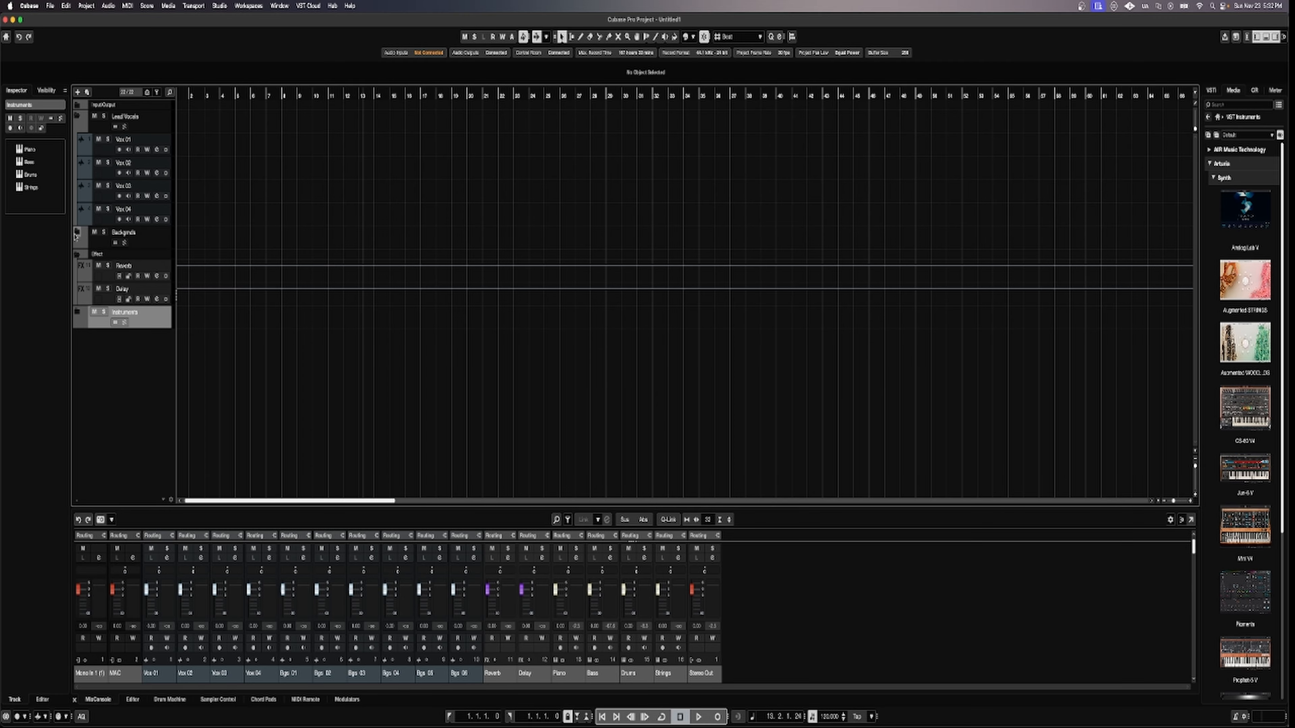
click(77, 232)
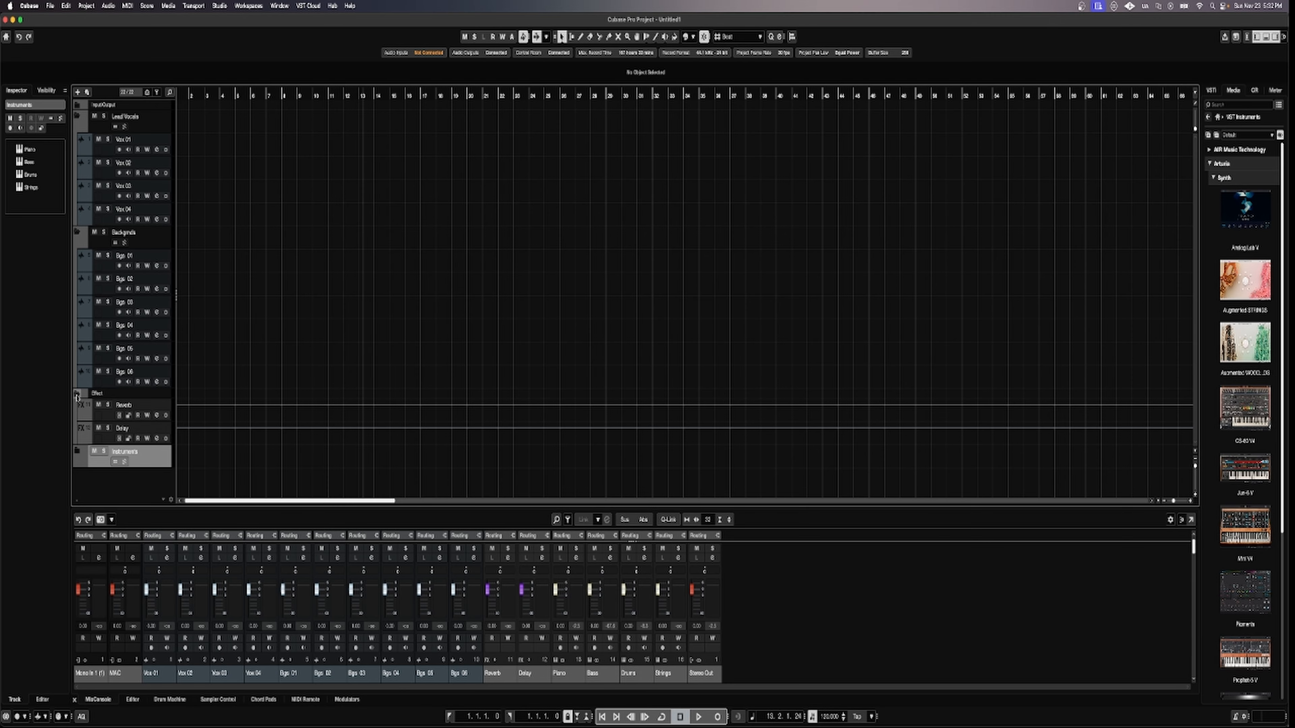
click(78, 394)
click(77, 394)
click(77, 452)
scroll(142, 389, down, 1)
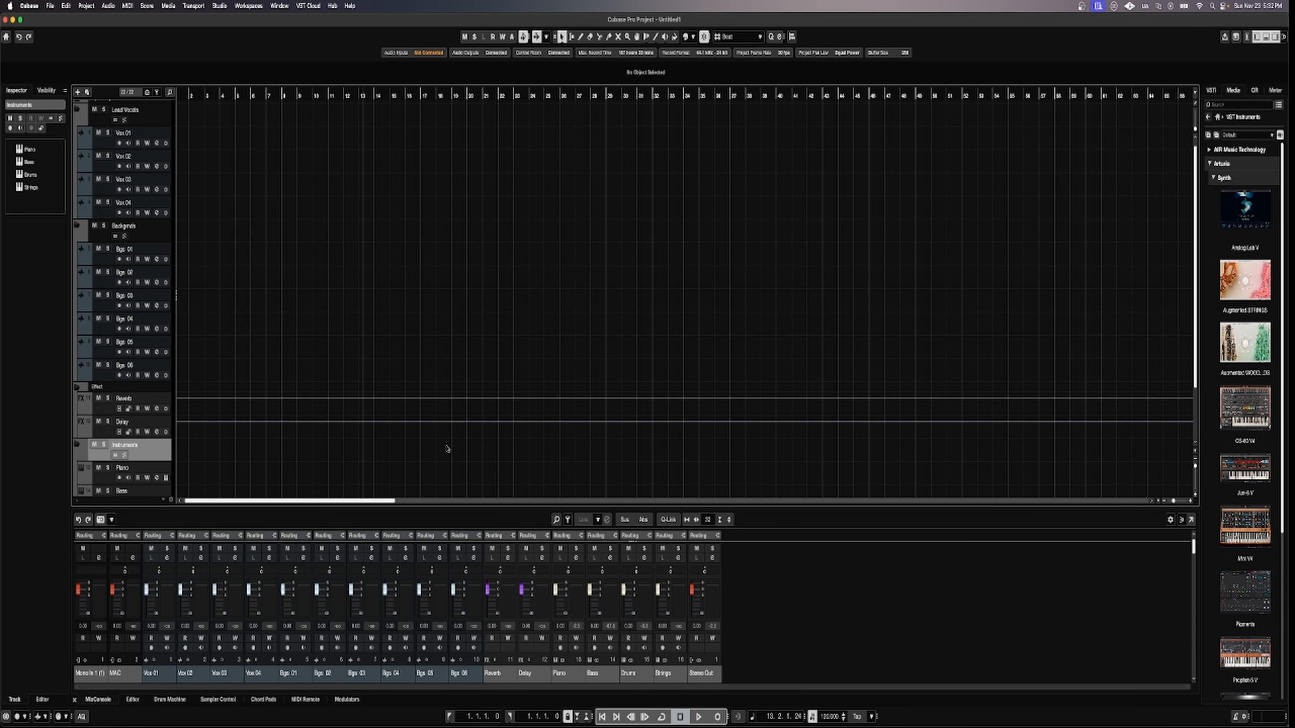
scroll(176, 348, up, 1)
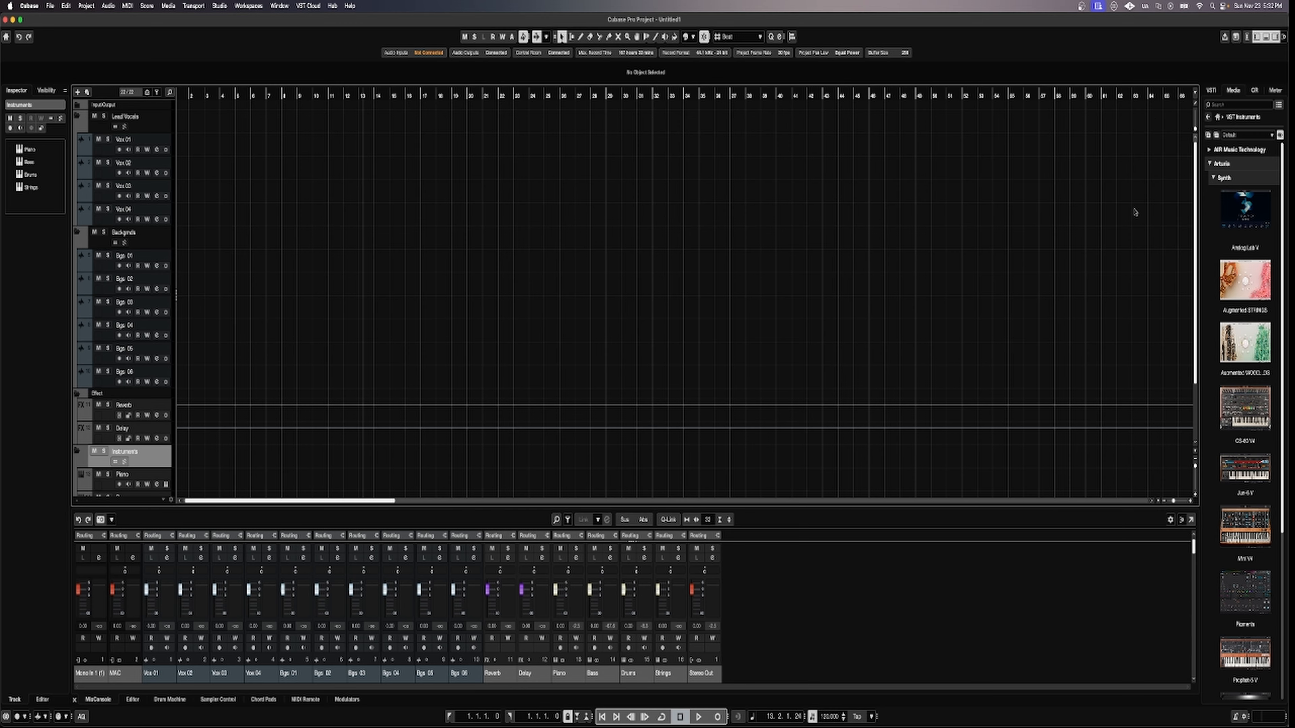
click(1266, 37)
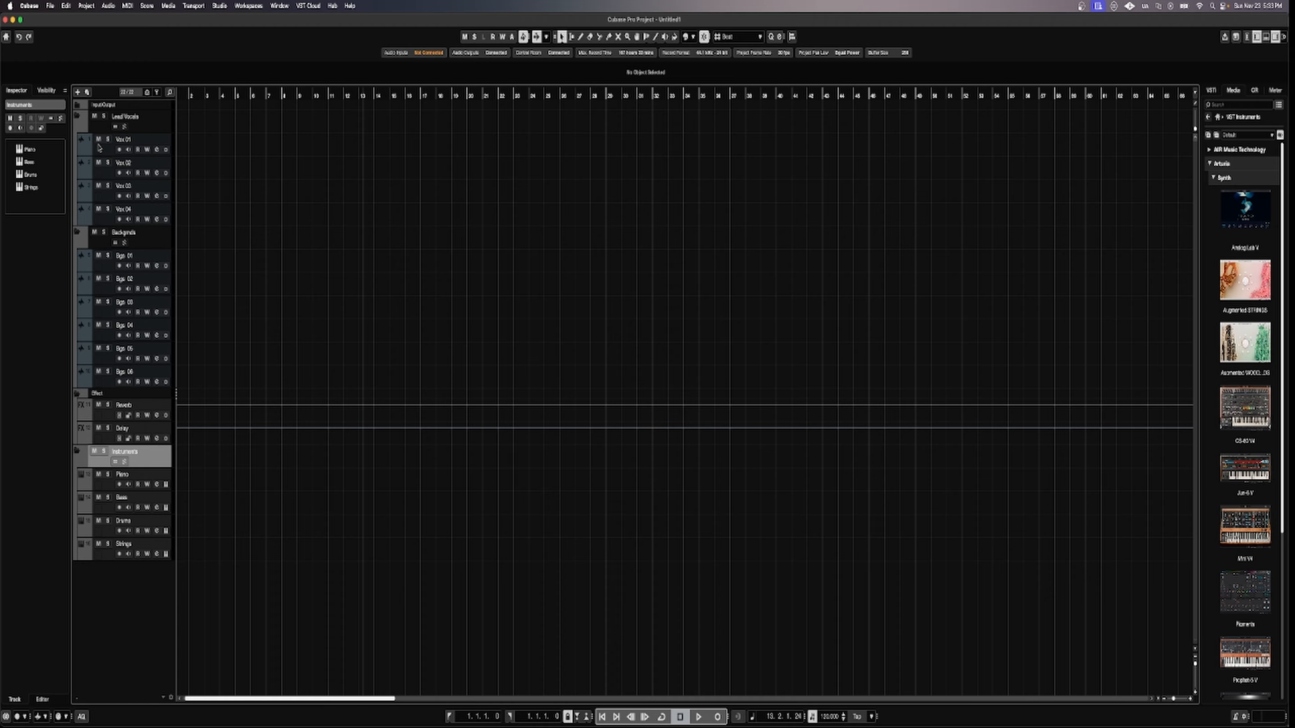
Colour the Vox 01 to Vox 04 tracks red, then undo that change.
click(105, 152)
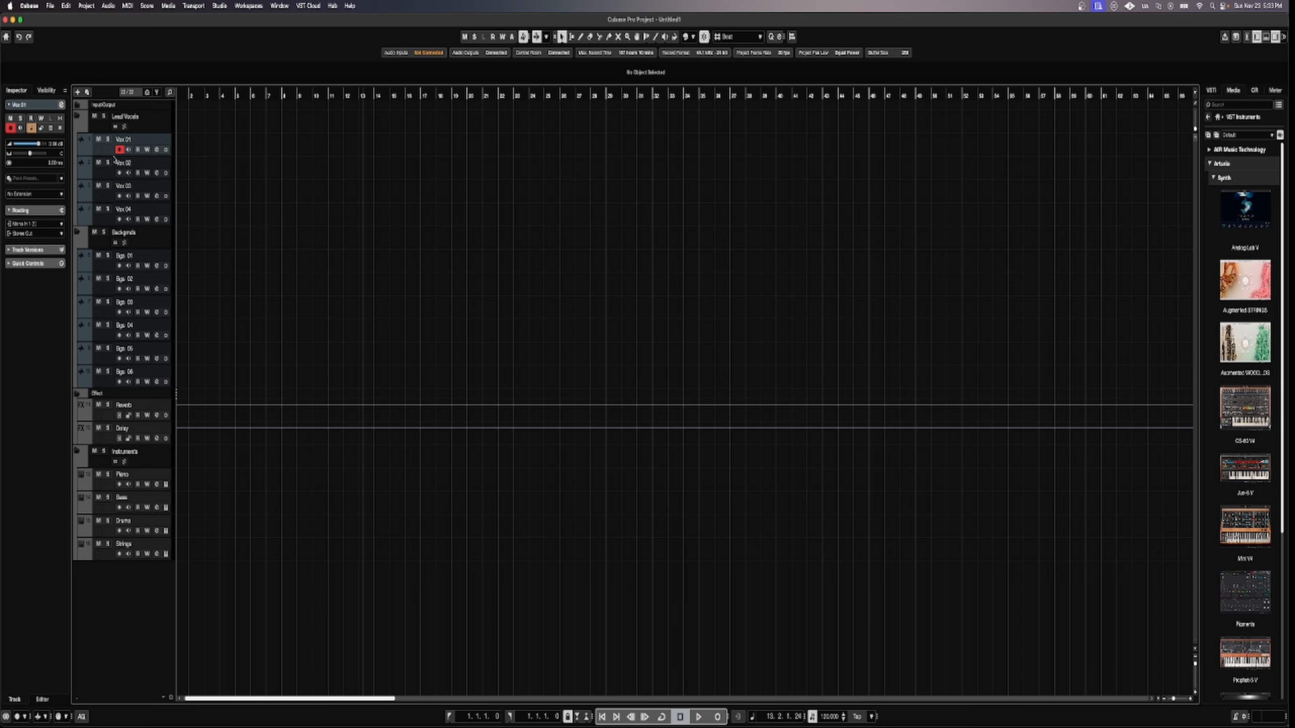
shift+click(107, 221)
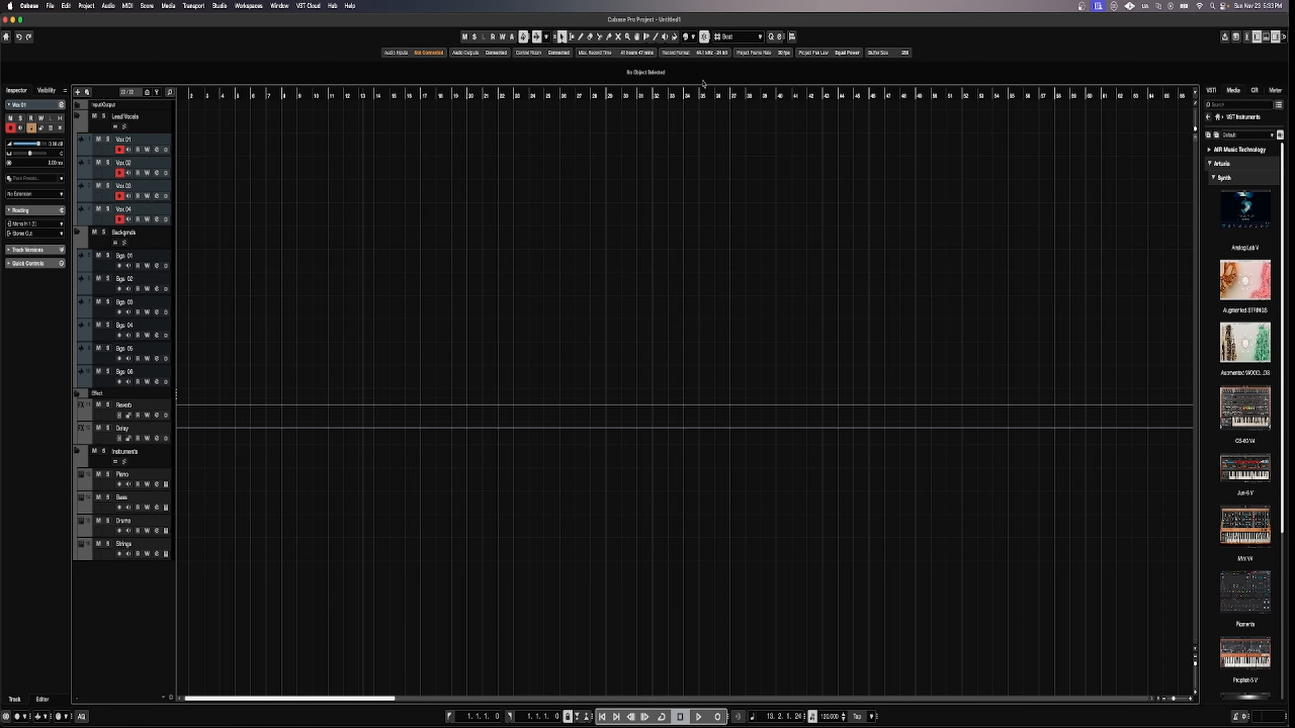
click(676, 38)
click(693, 37)
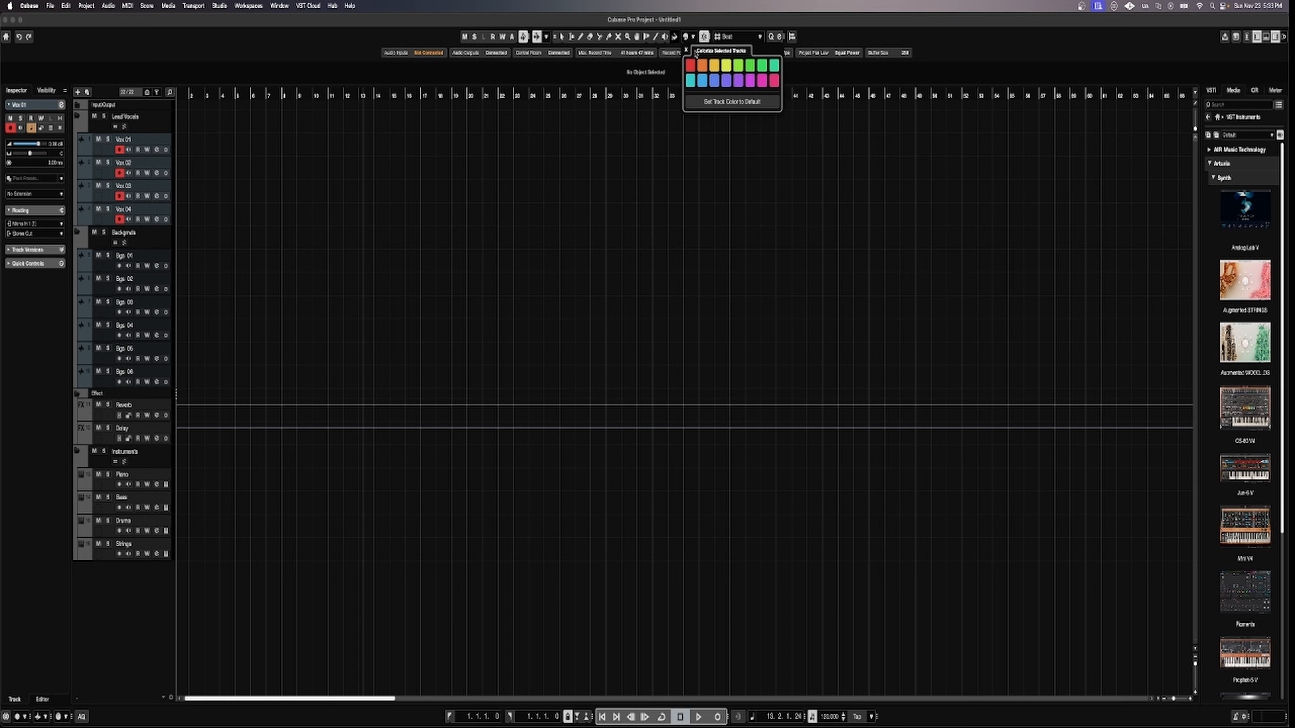
click(691, 66)
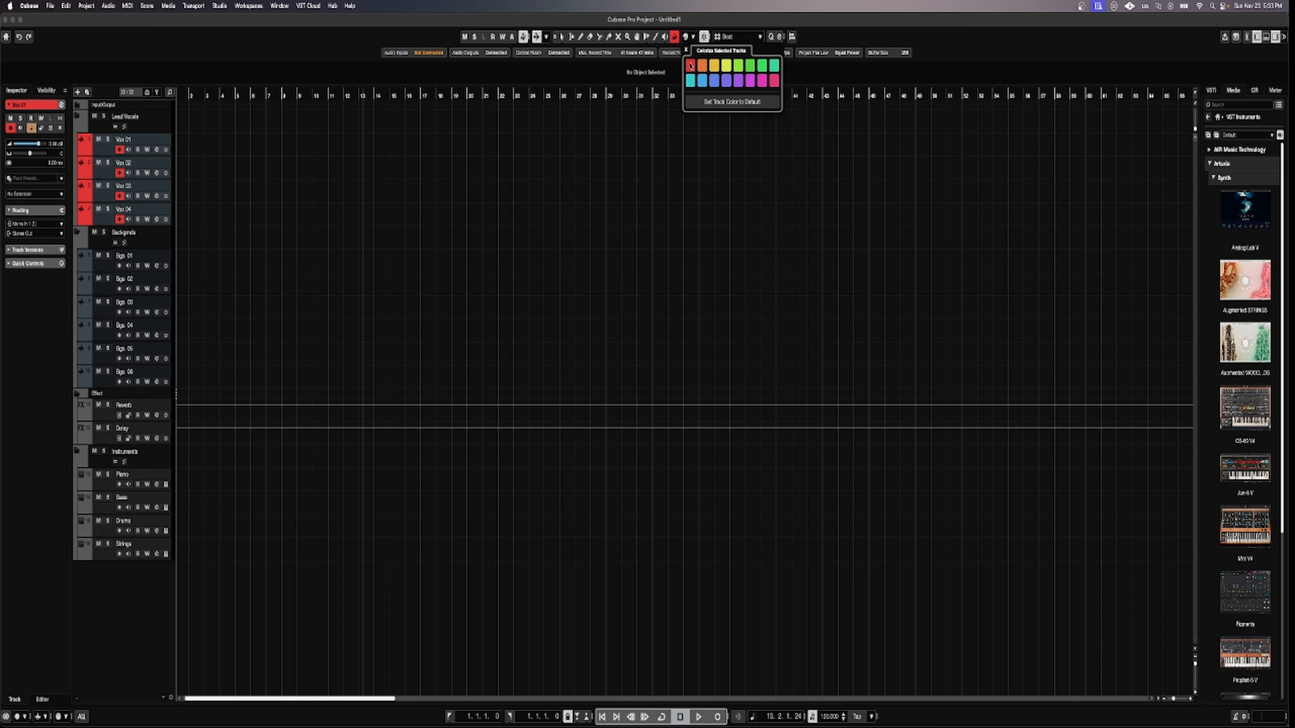
click(239, 109)
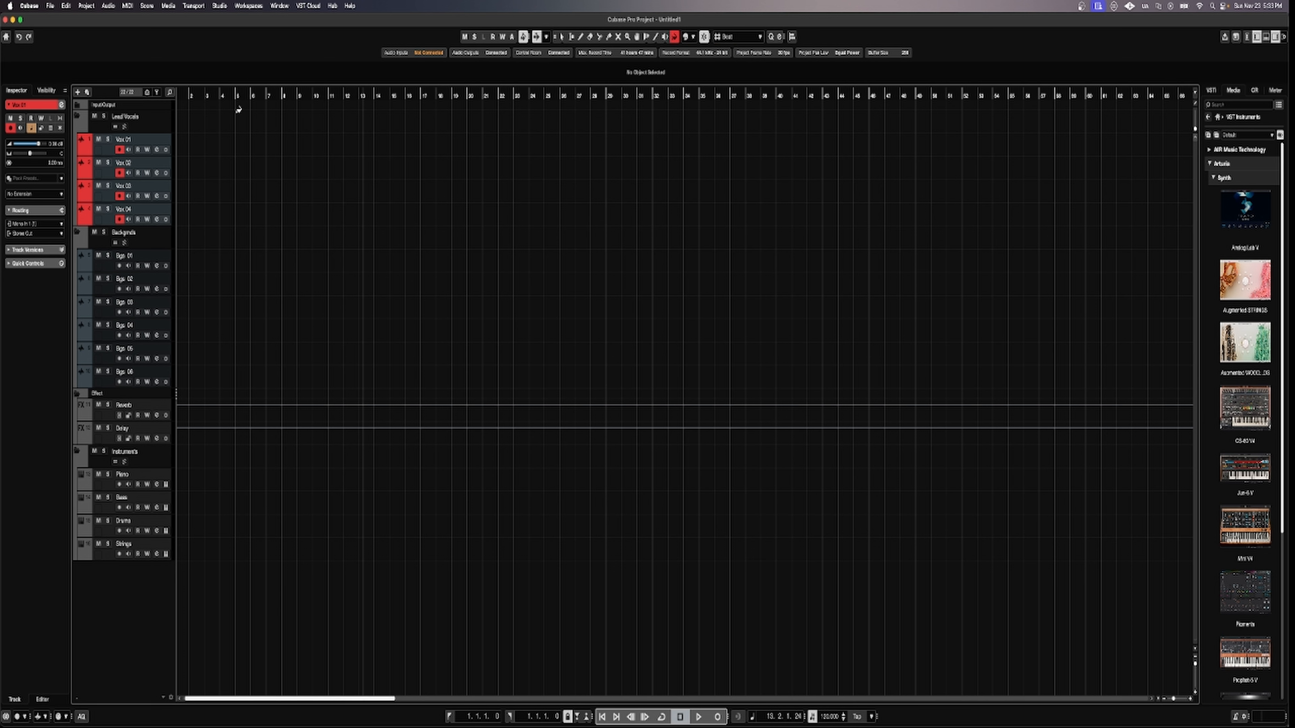
key(super+z)
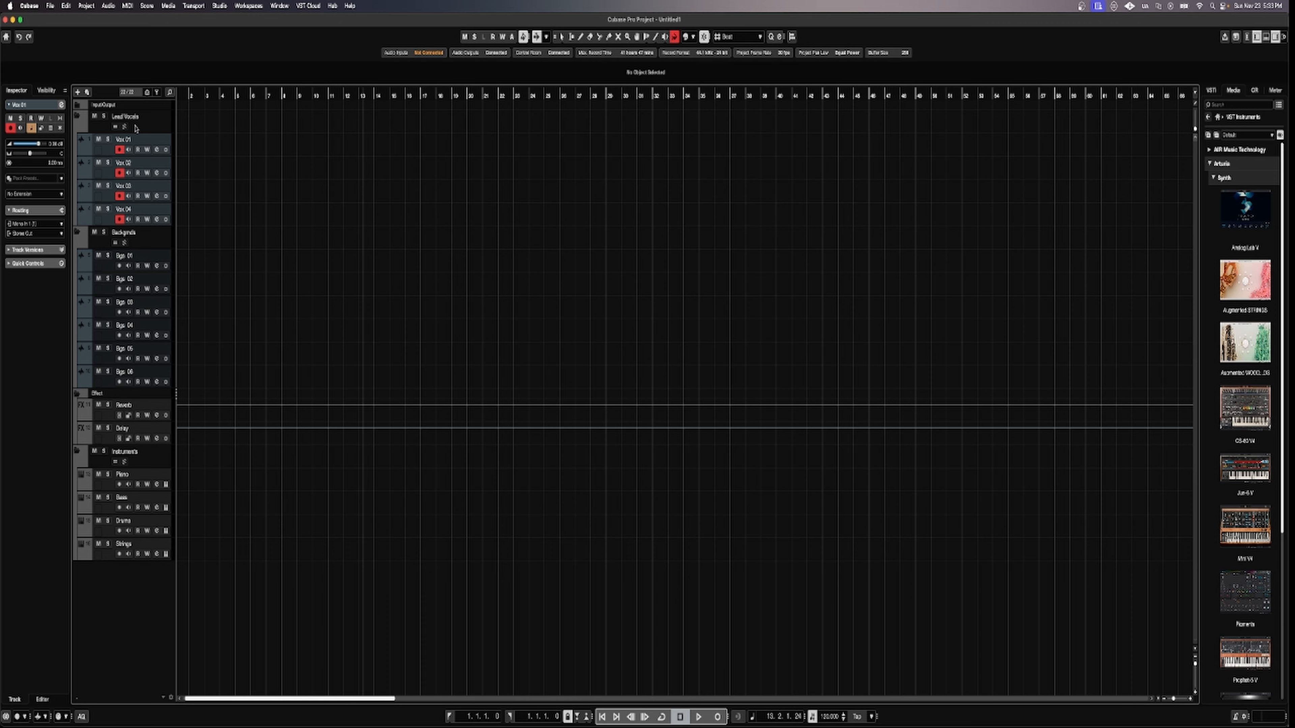
Reselect Vox 01 through Vox 04 and apply the red track colour again.
click(146, 266)
click(131, 144)
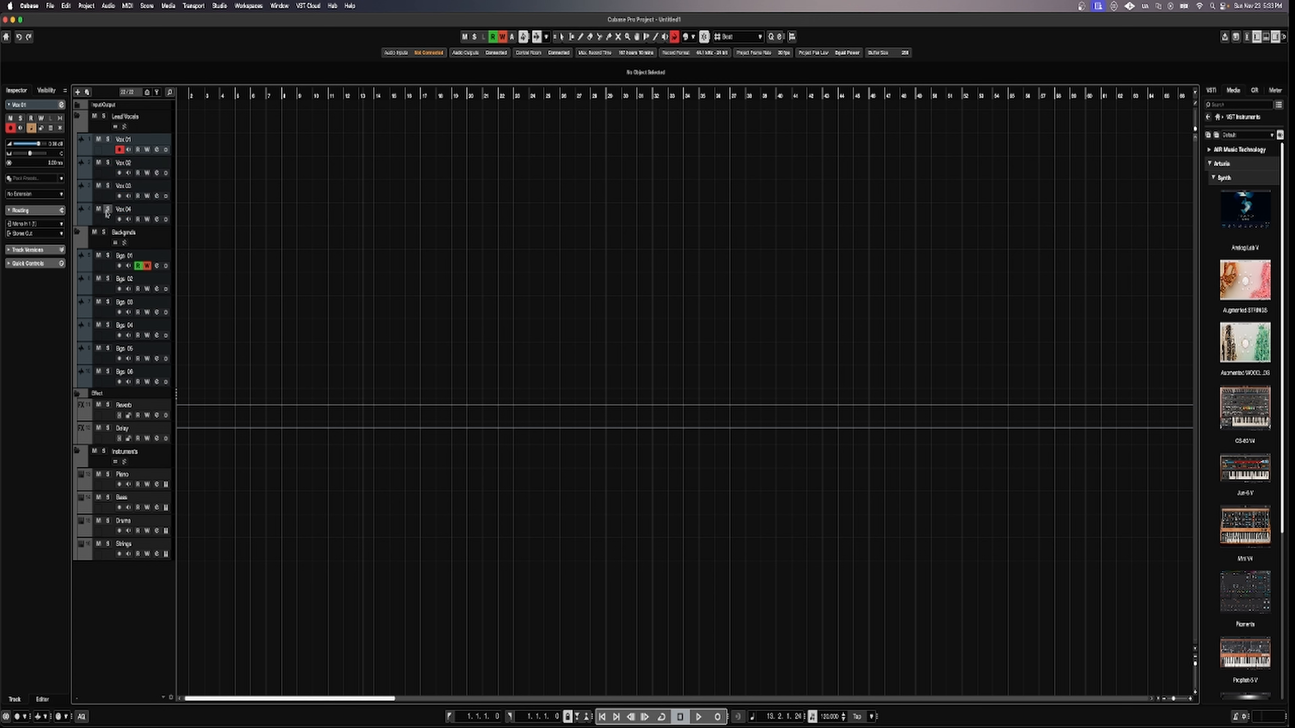
shift+click(102, 222)
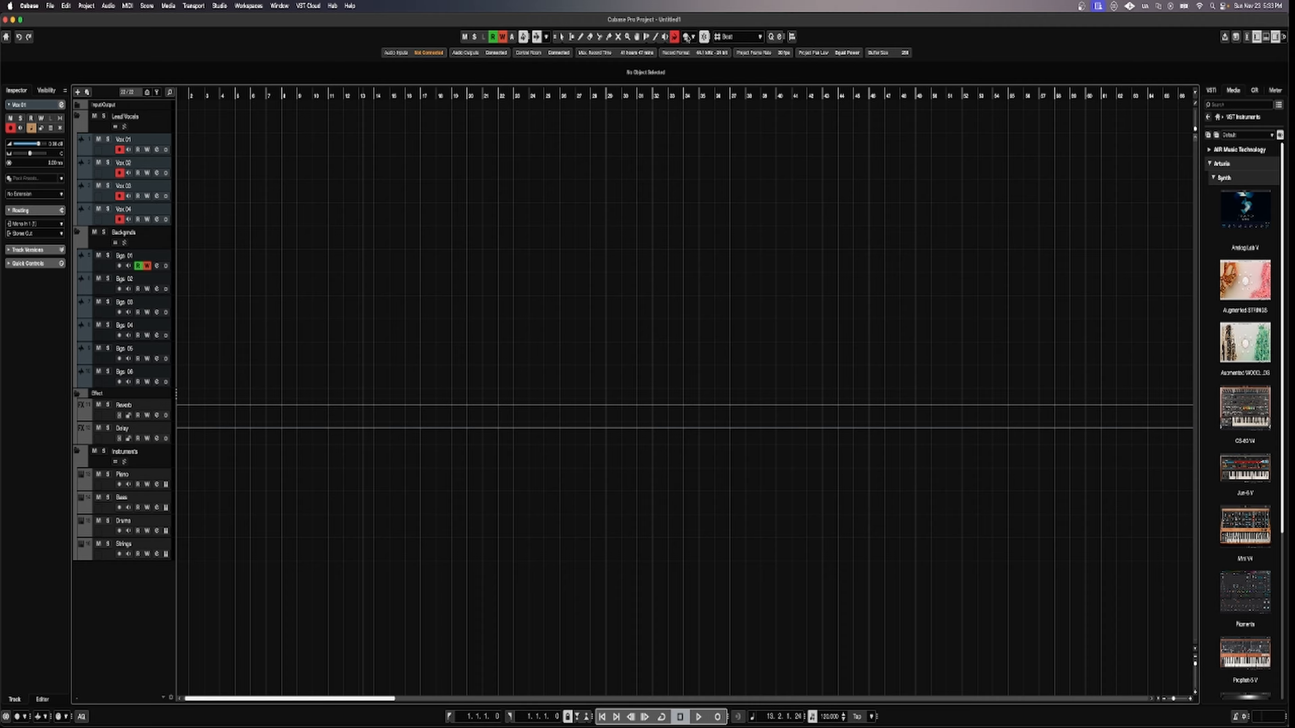
click(693, 38)
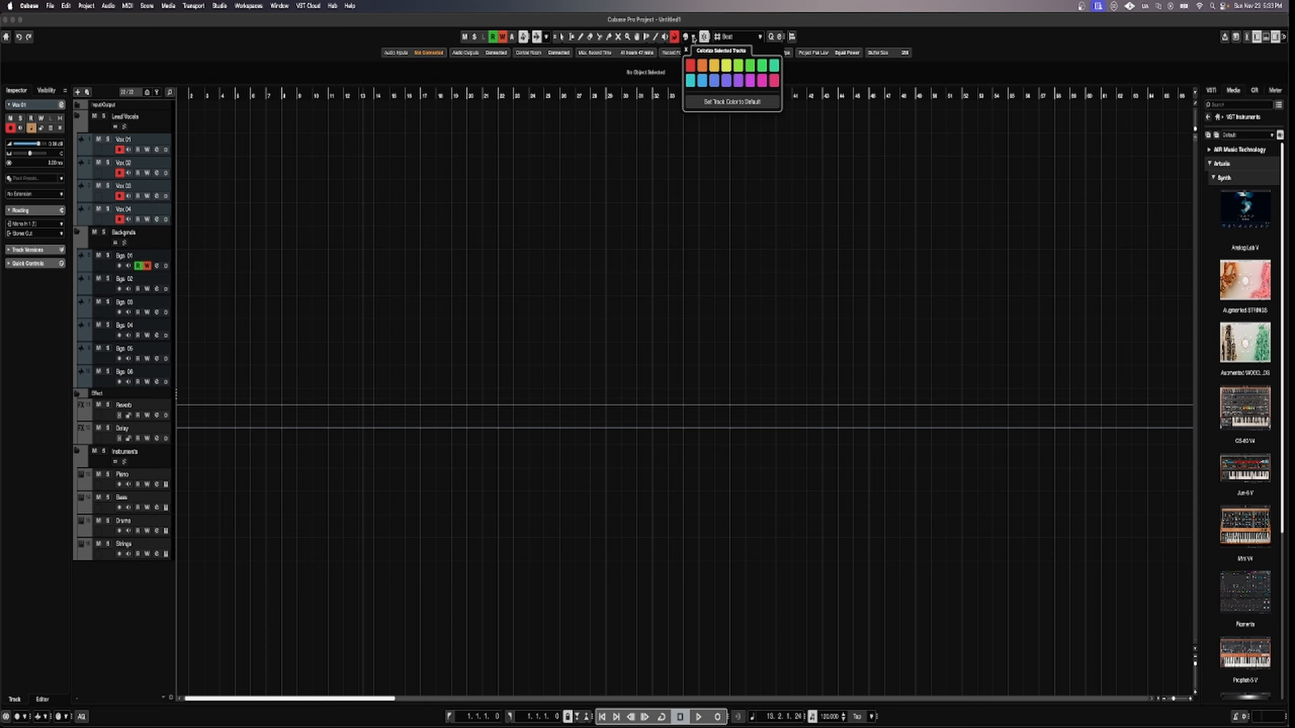
click(692, 66)
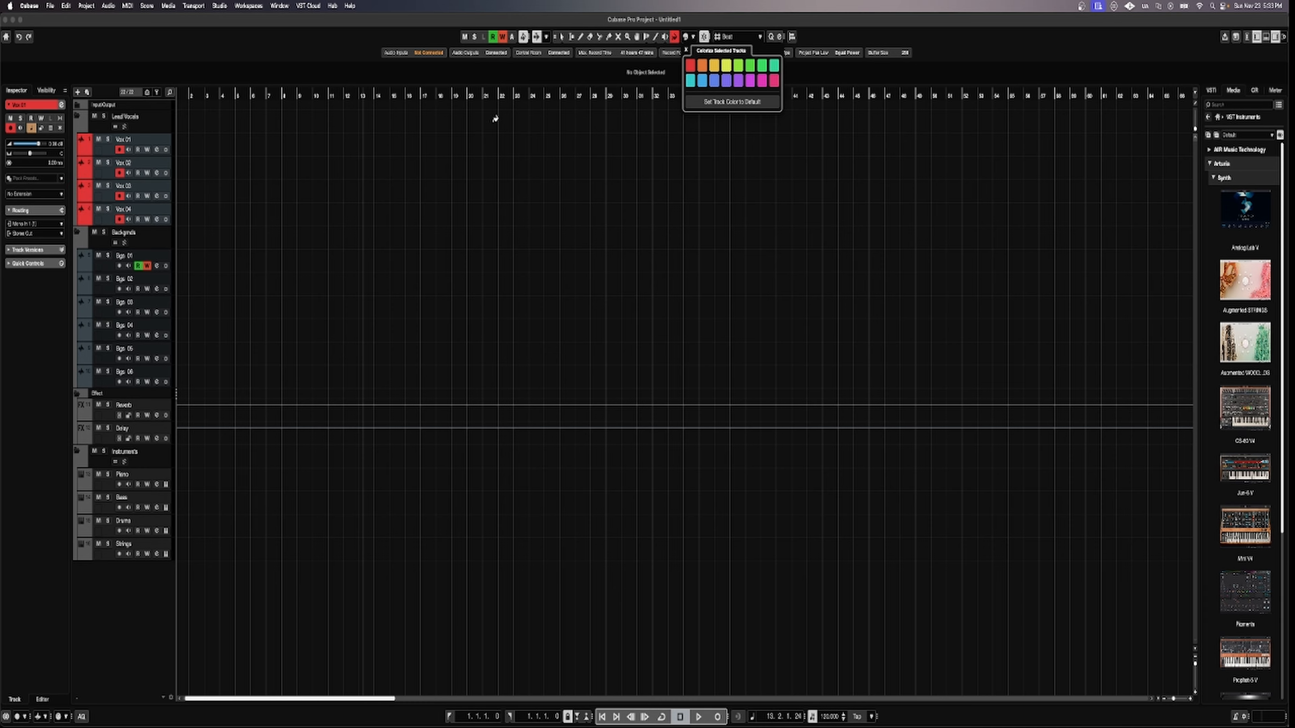
click(85, 126)
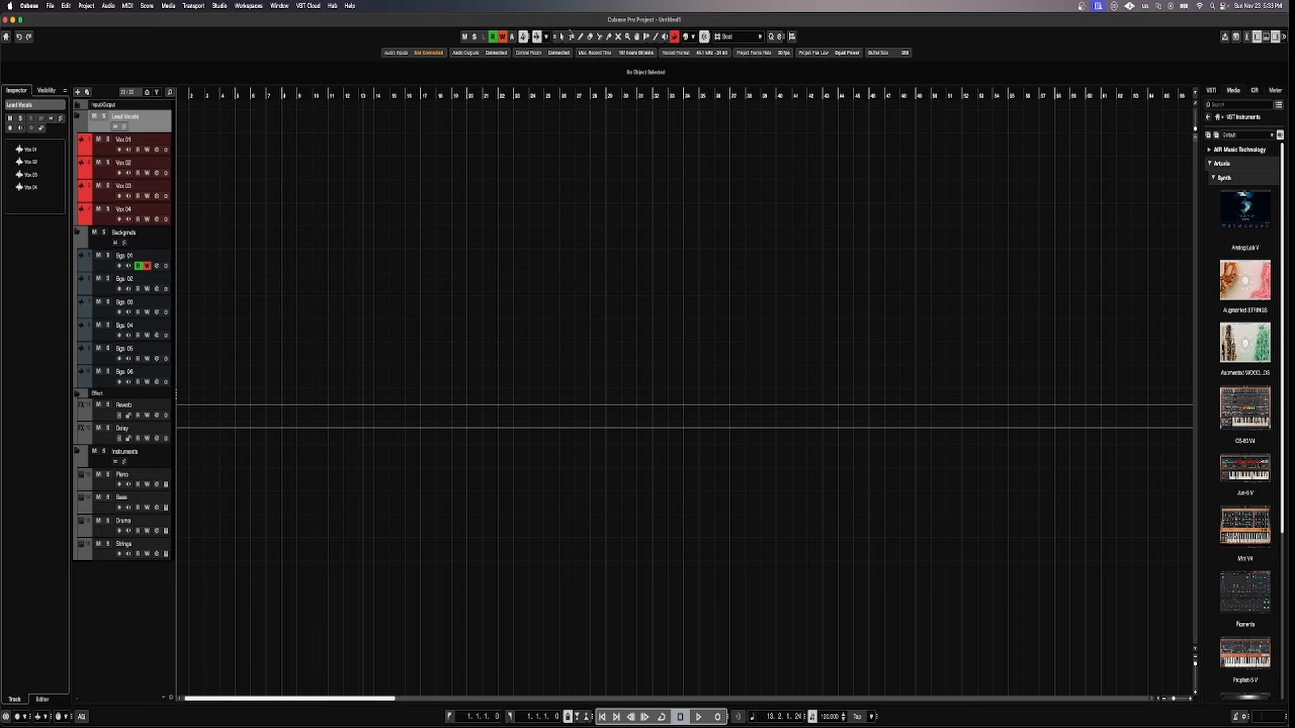
Colour the Lead Vocals folder red and the Backgrnds folder with its Bgs tracks yellow.
click(692, 37)
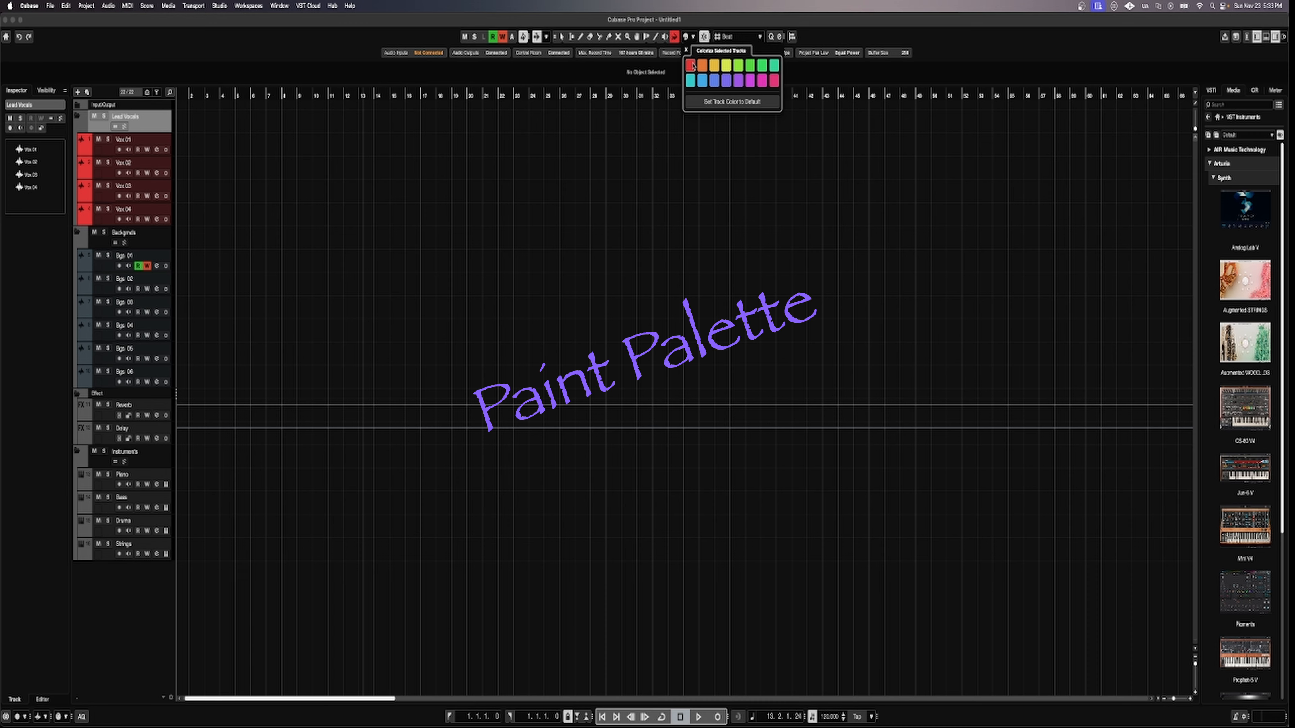
click(691, 67)
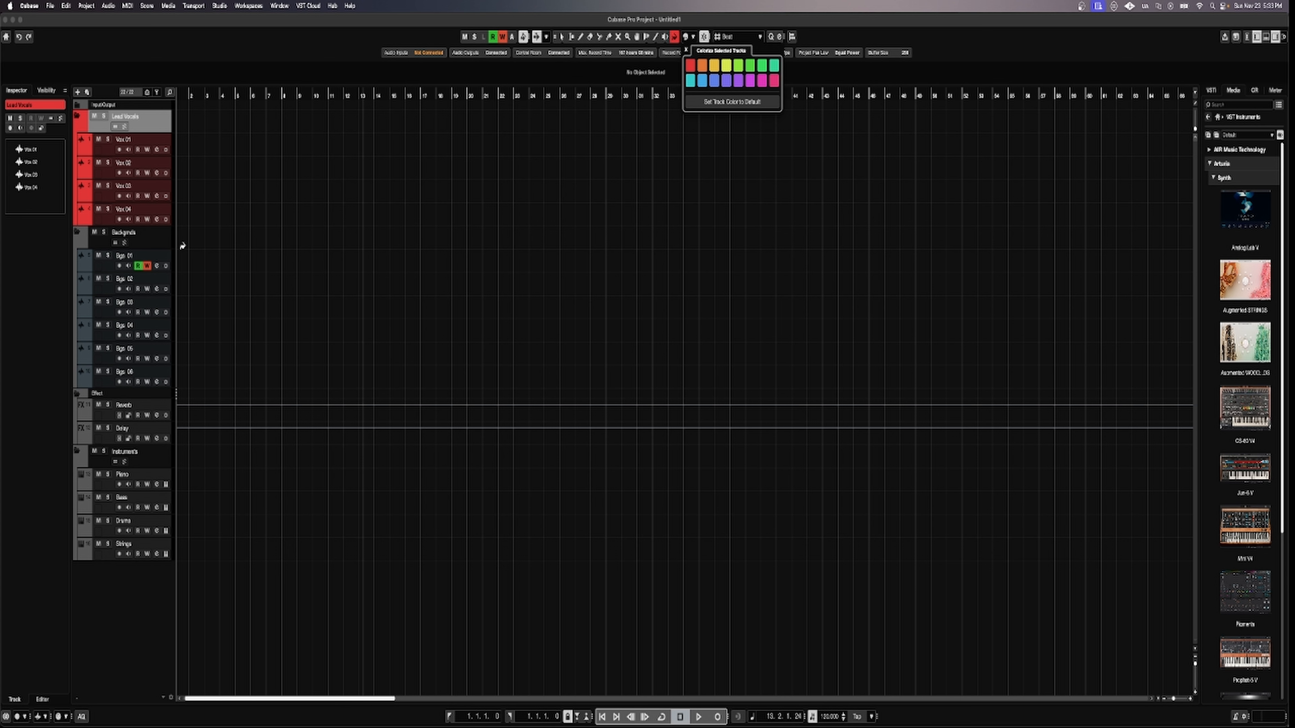
click(154, 247)
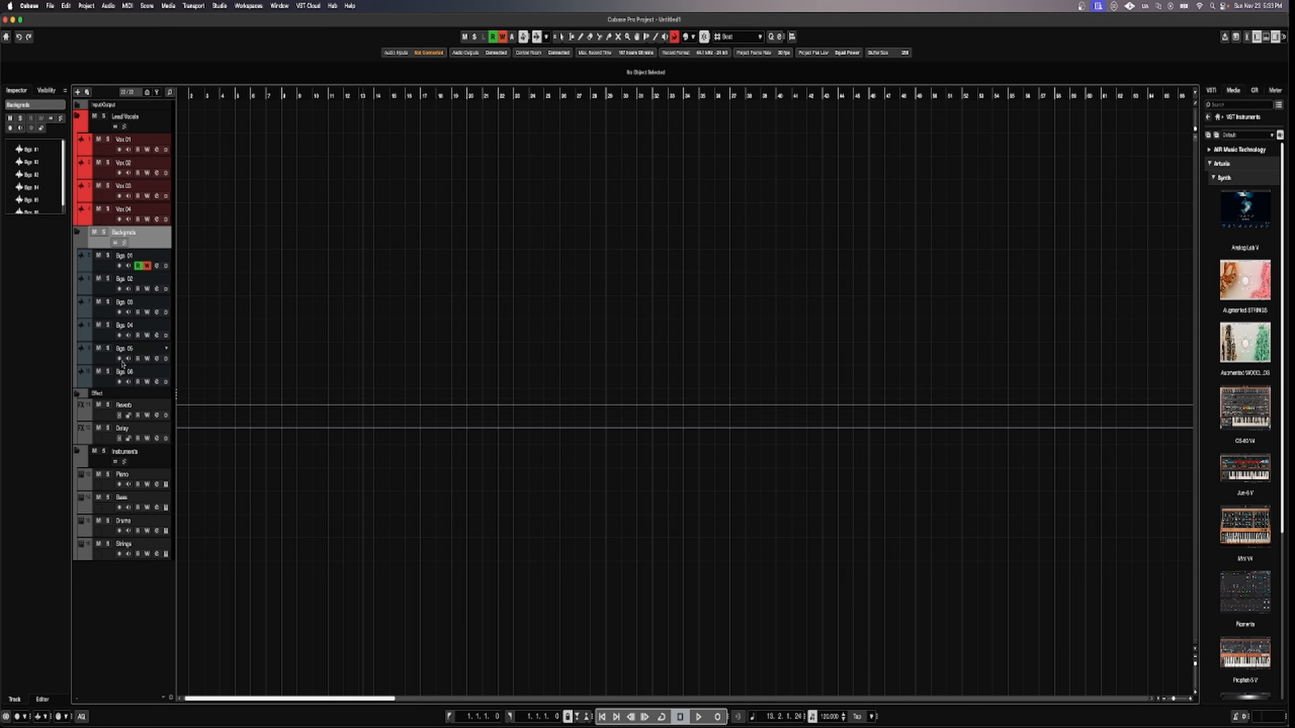
key(r)
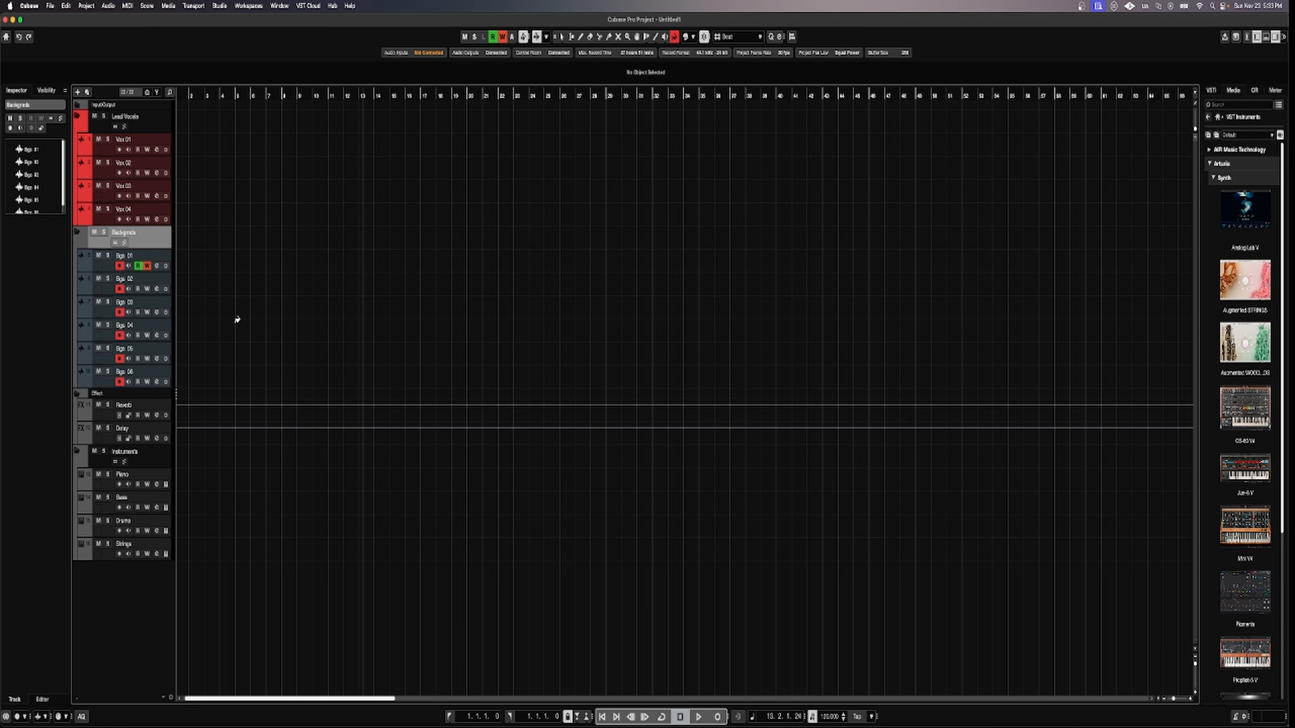
click(694, 37)
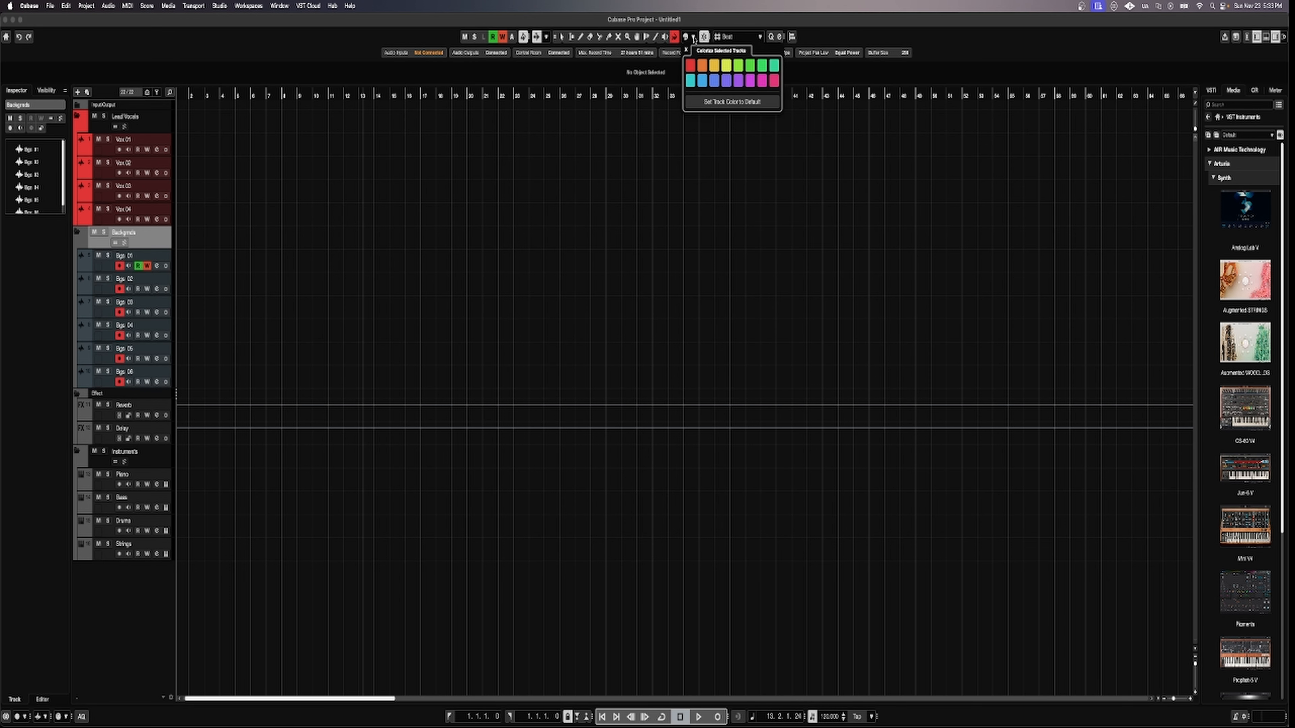
click(716, 66)
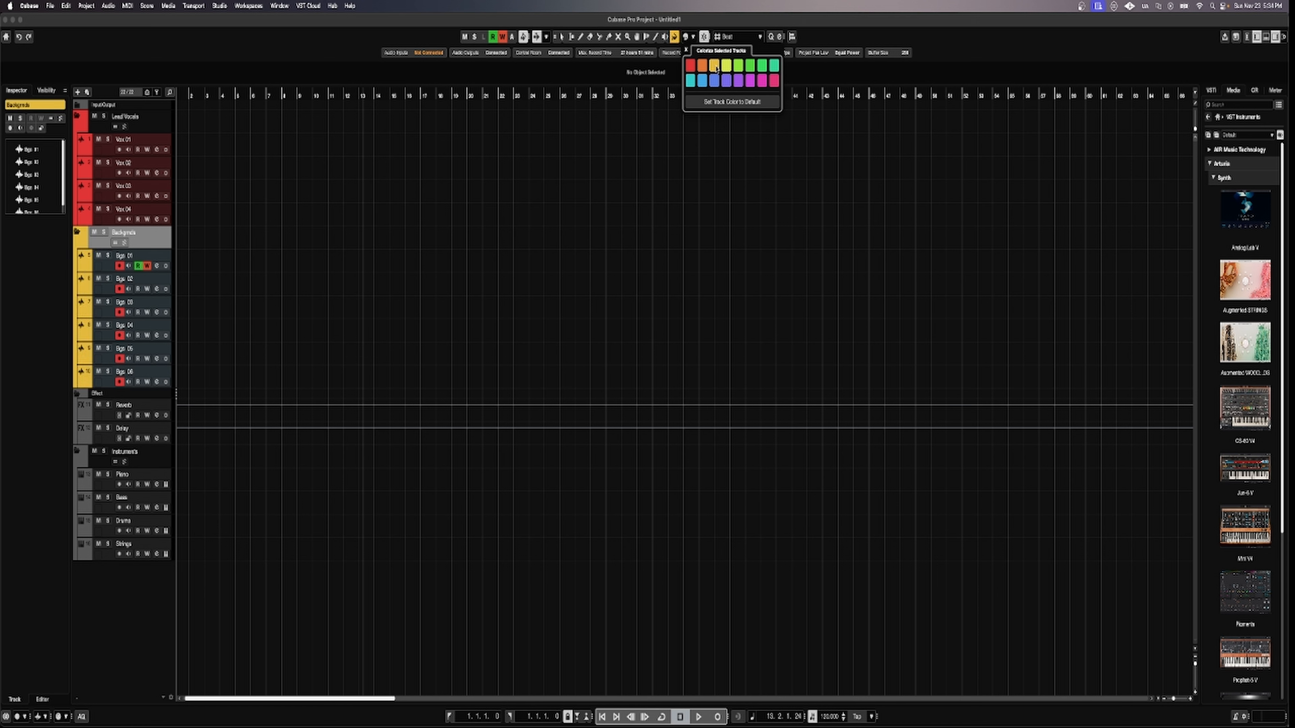
Colour the Effect folder with its Reverb and Delay tracks purple.
click(85, 394)
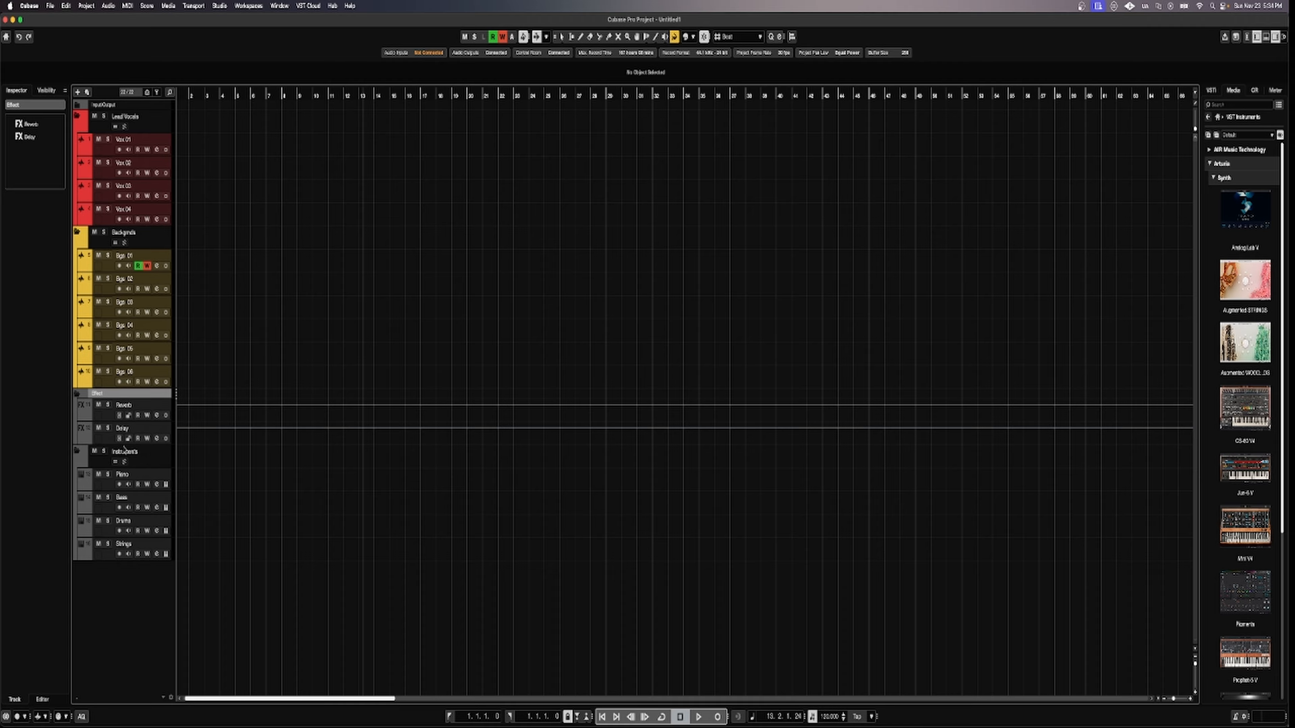
shift+click(102, 442)
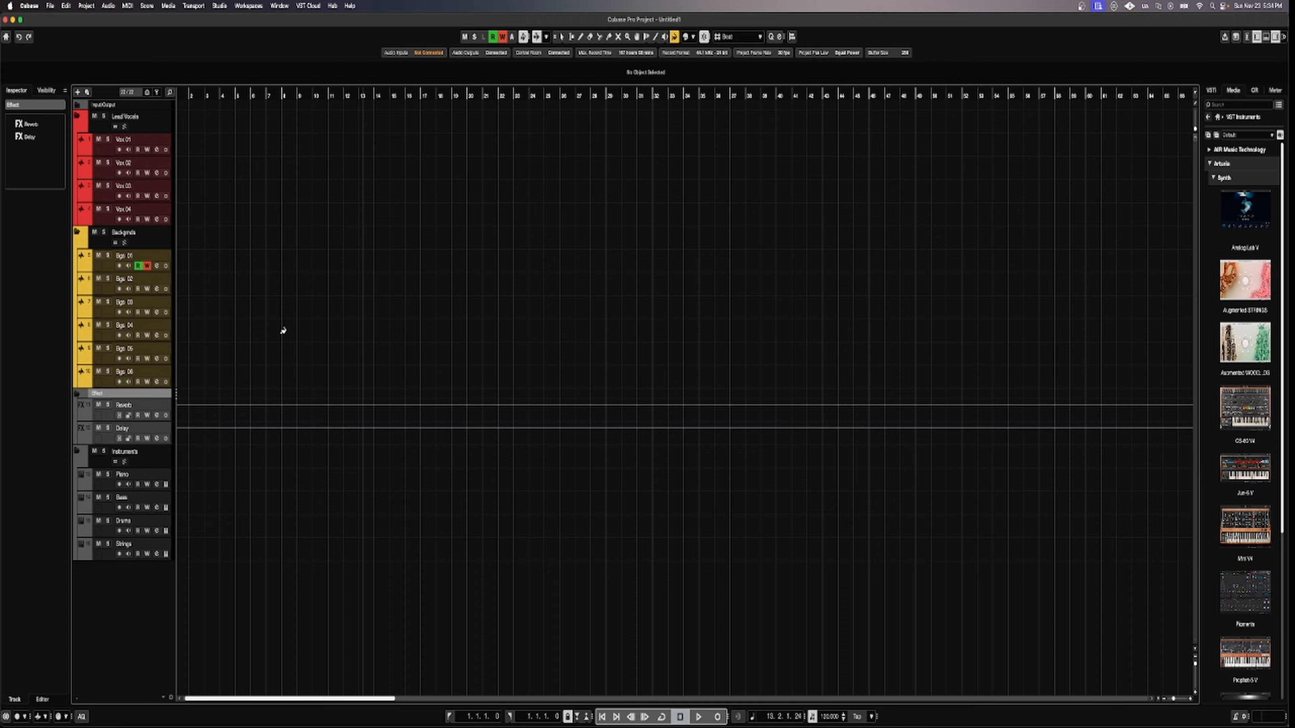
click(693, 37)
click(739, 81)
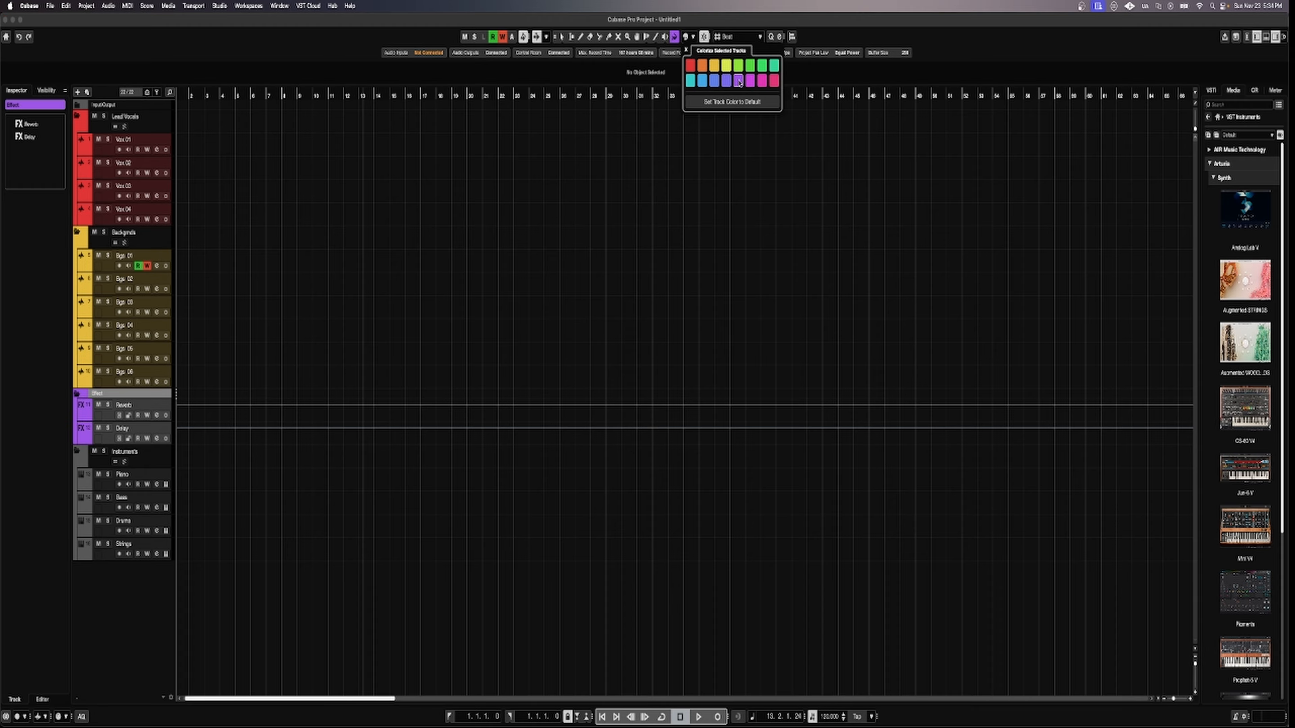
click(155, 459)
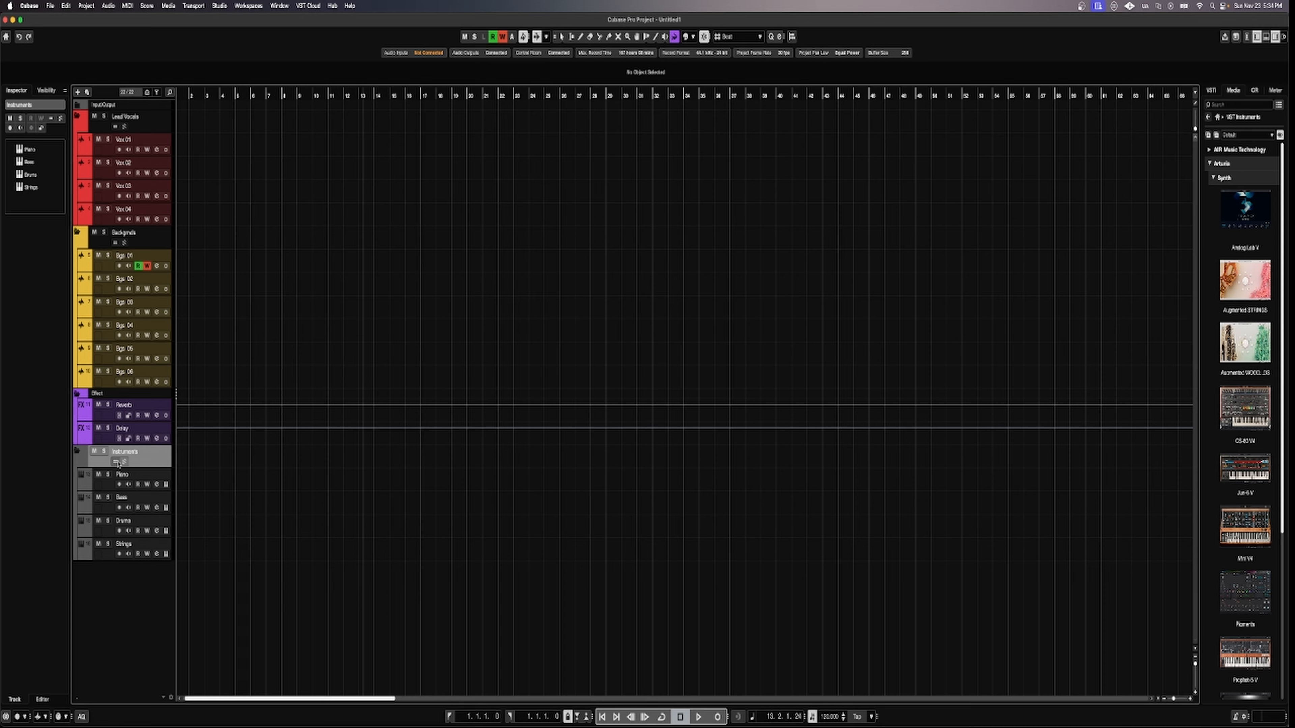
Select the Instruments folder with Piano, Bass, Drums and Strings and colour them green.
click(103, 487)
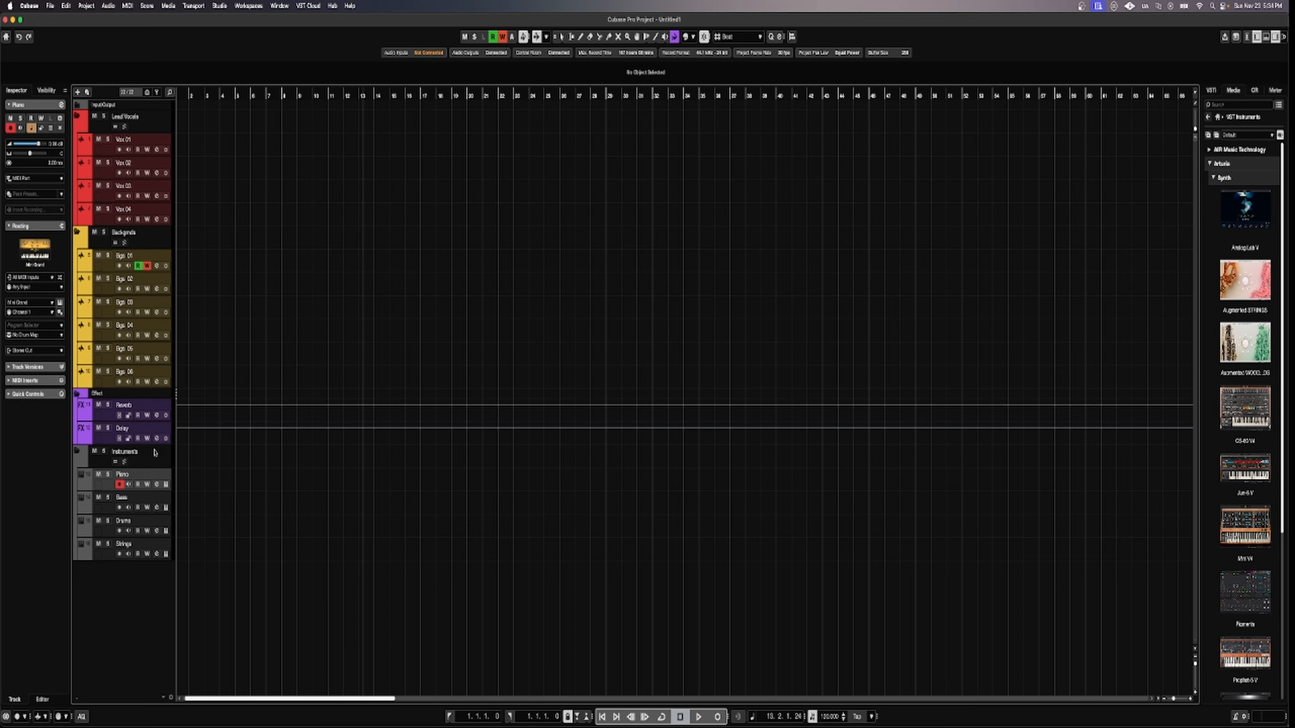
click(157, 458)
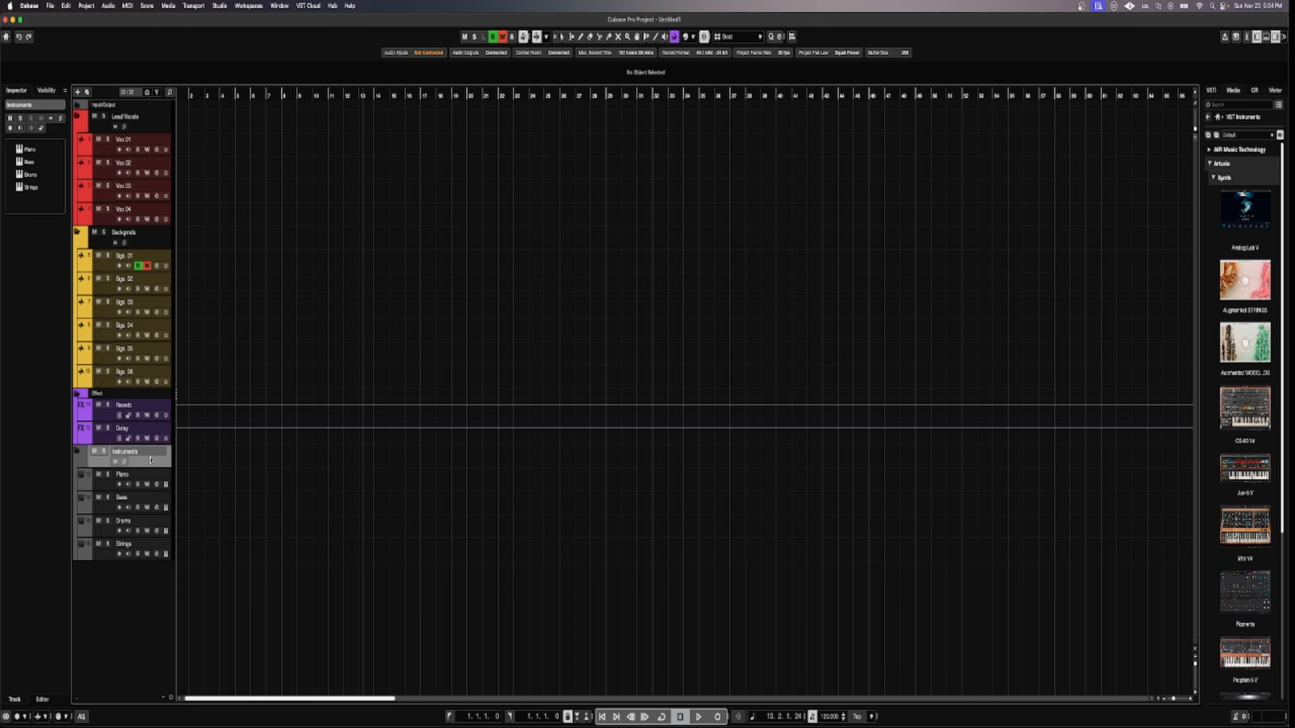
shift+click(108, 557)
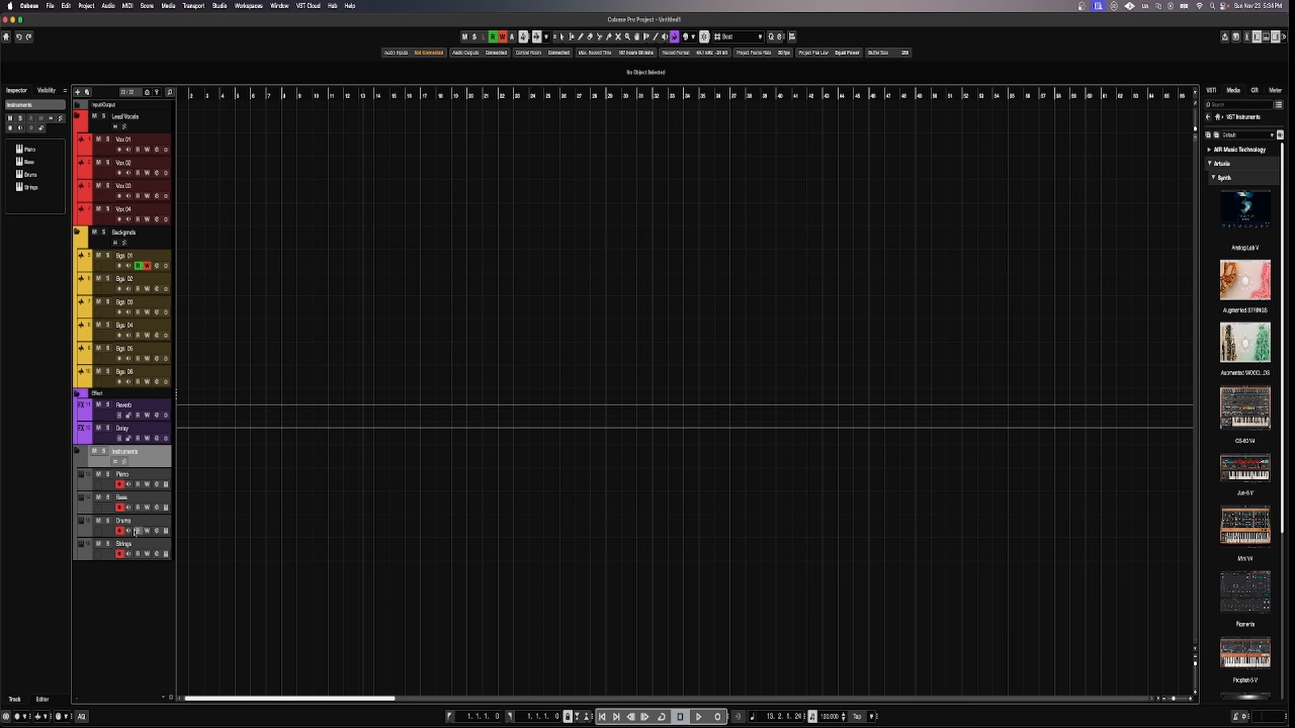
click(692, 36)
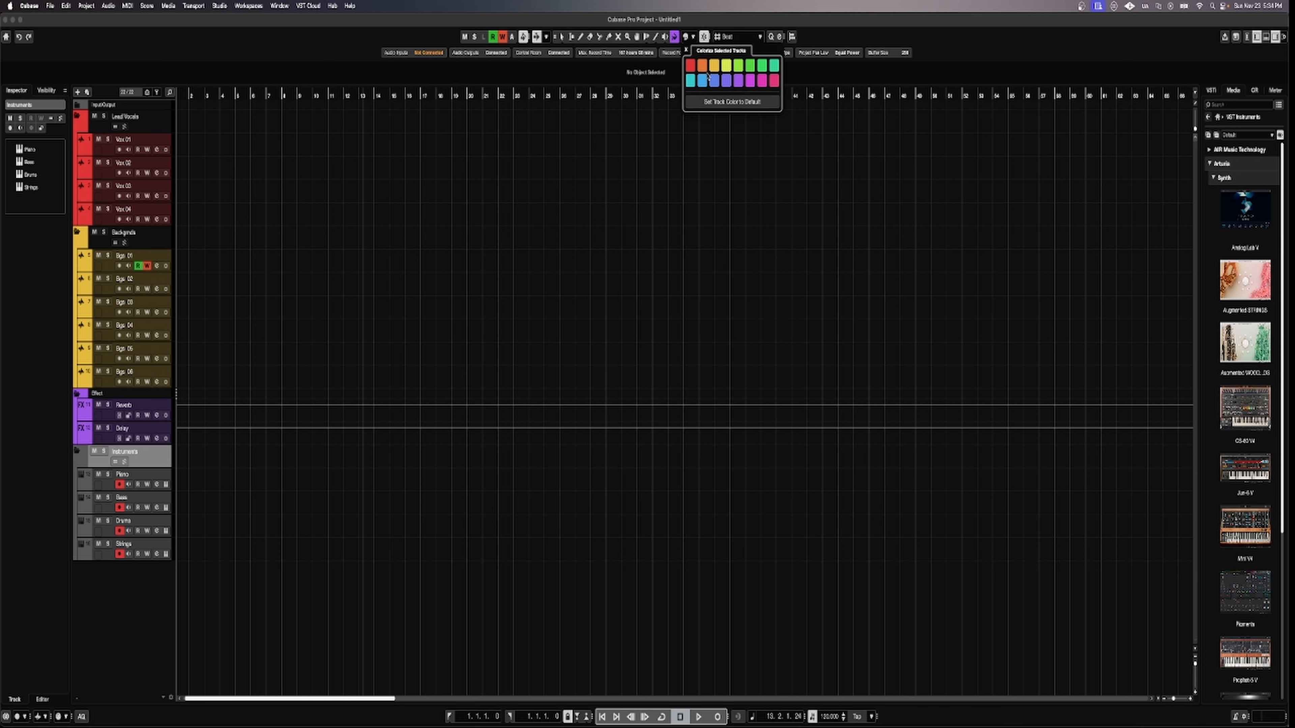
click(760, 67)
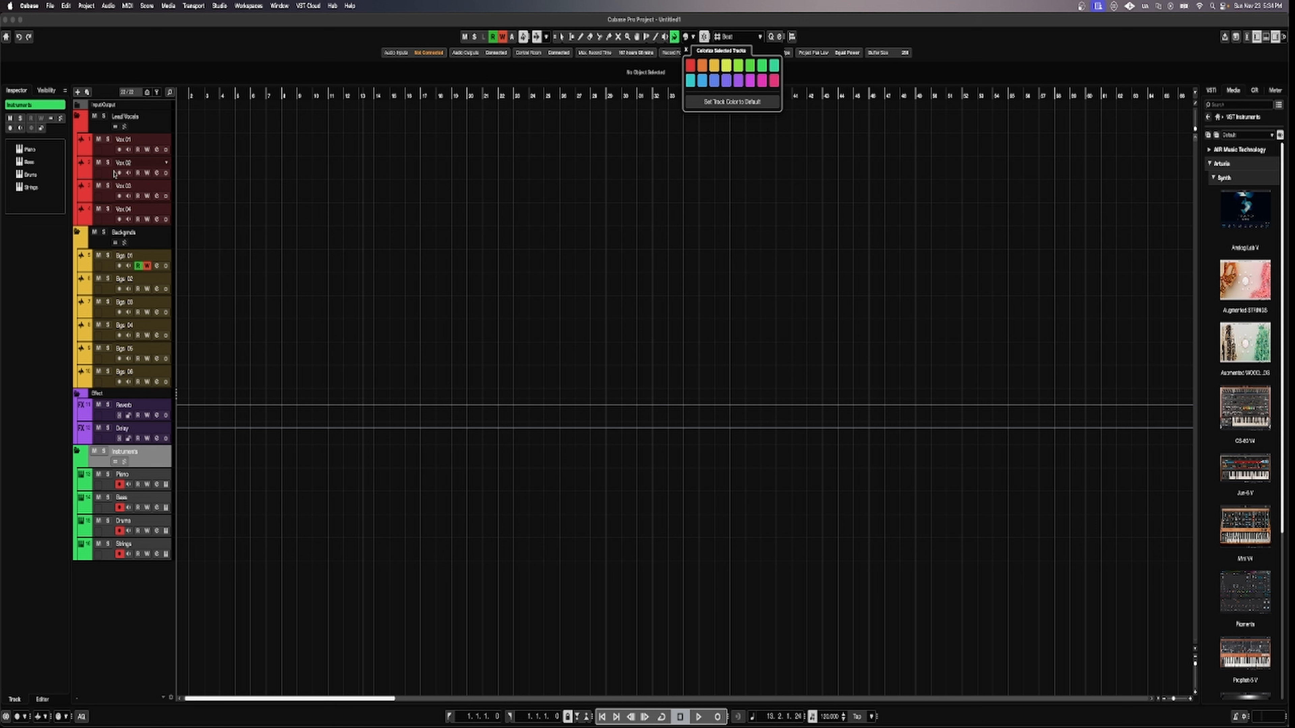
click(125, 632)
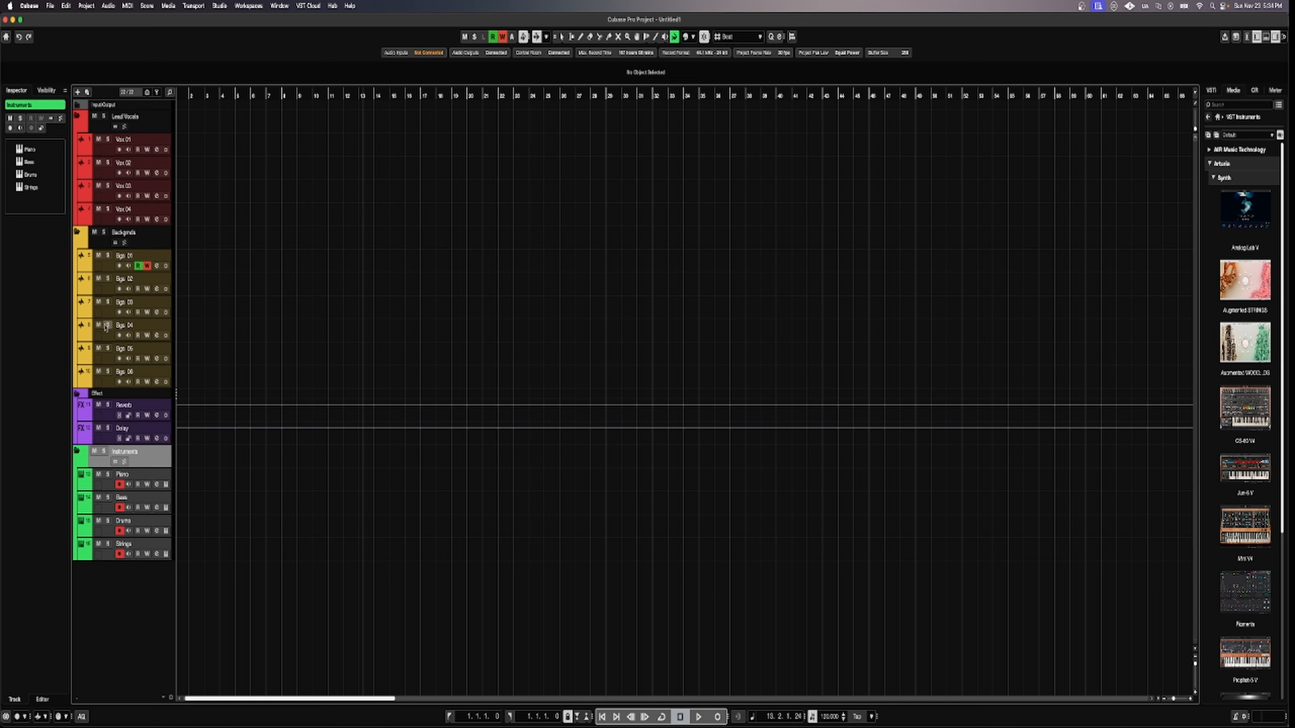
Draw an empty event on Vox 01 from bar 1 to bar 15, then return to Object Selection.
right_click(674, 37)
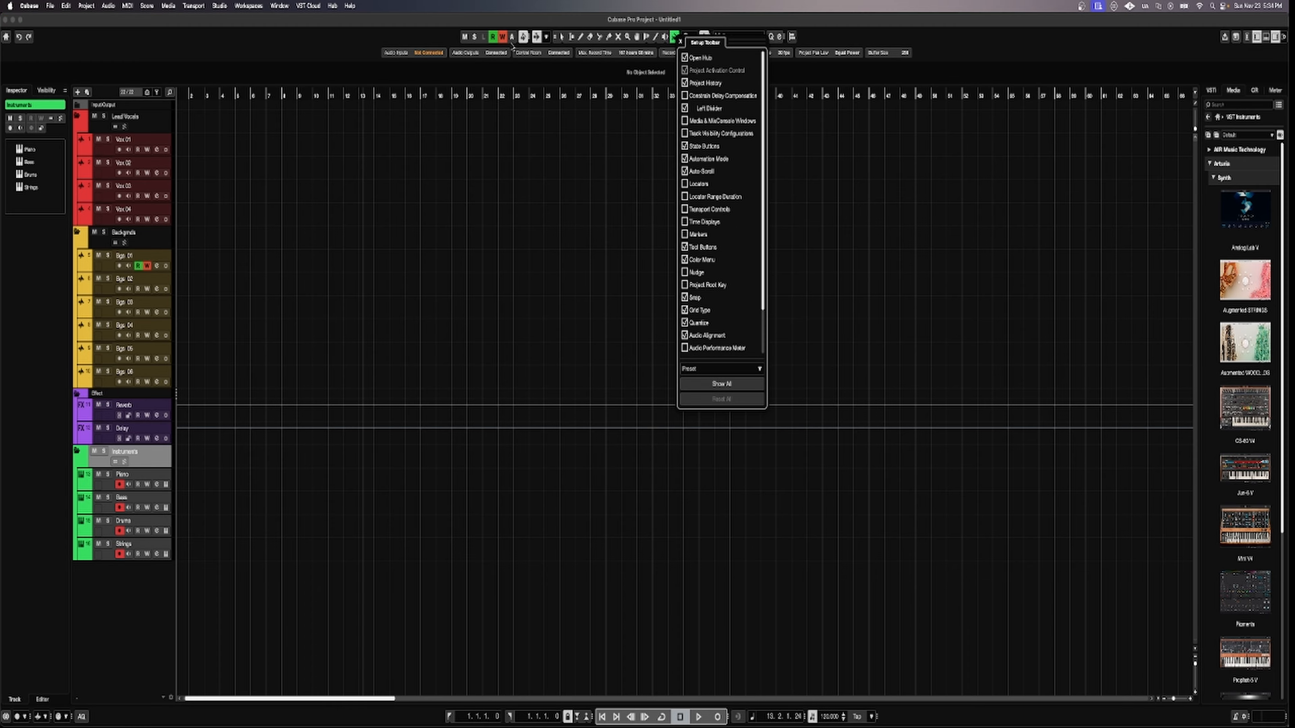
click(563, 38)
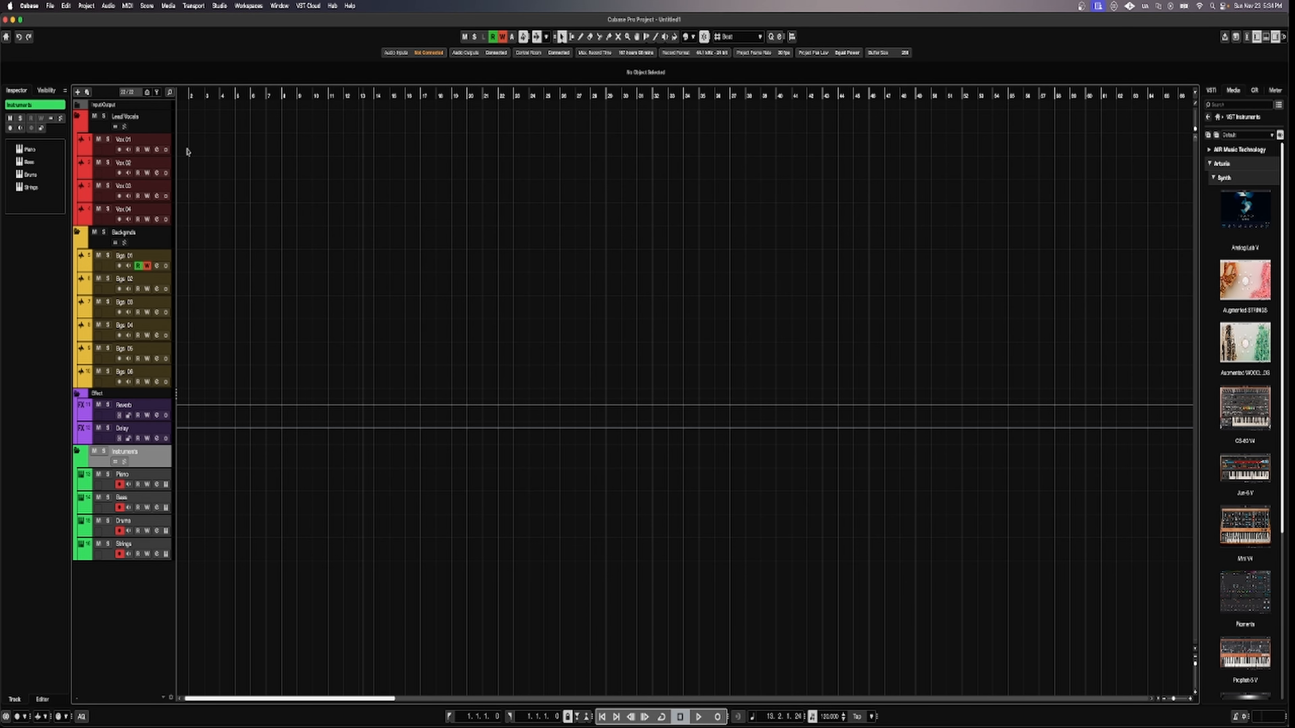
key(8)
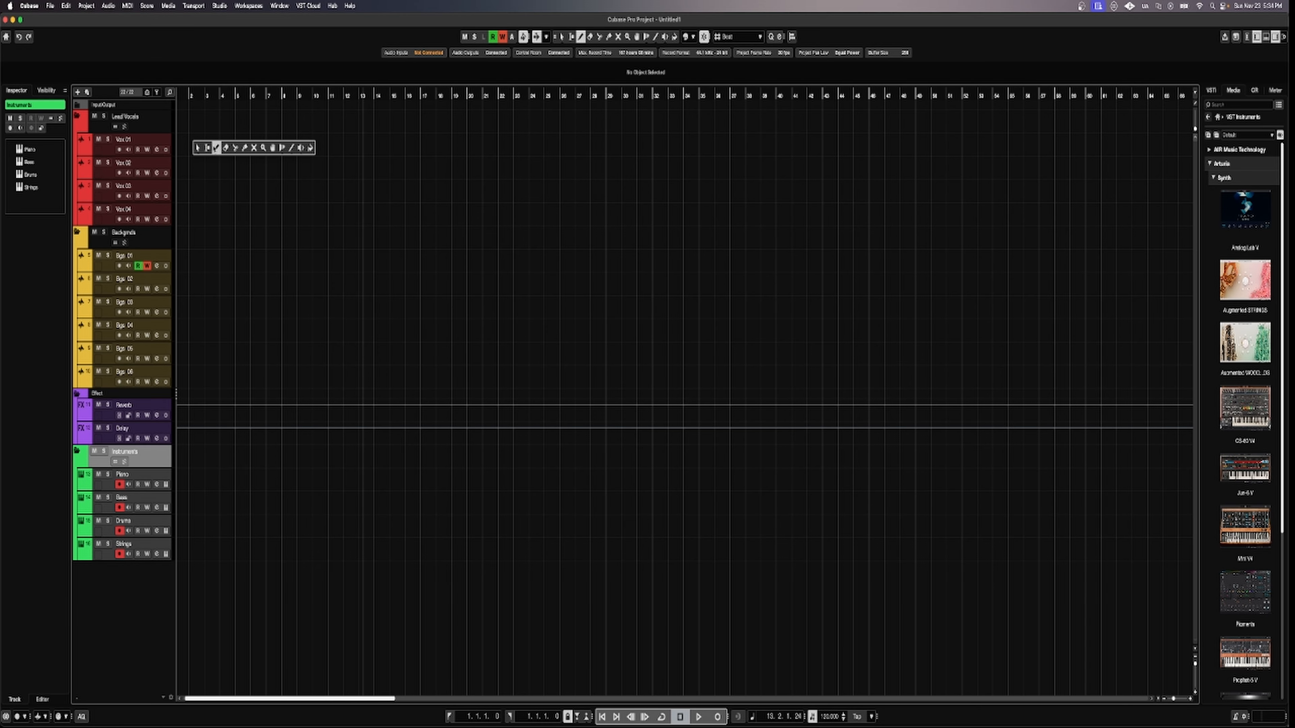
drag(183, 145, 395, 148)
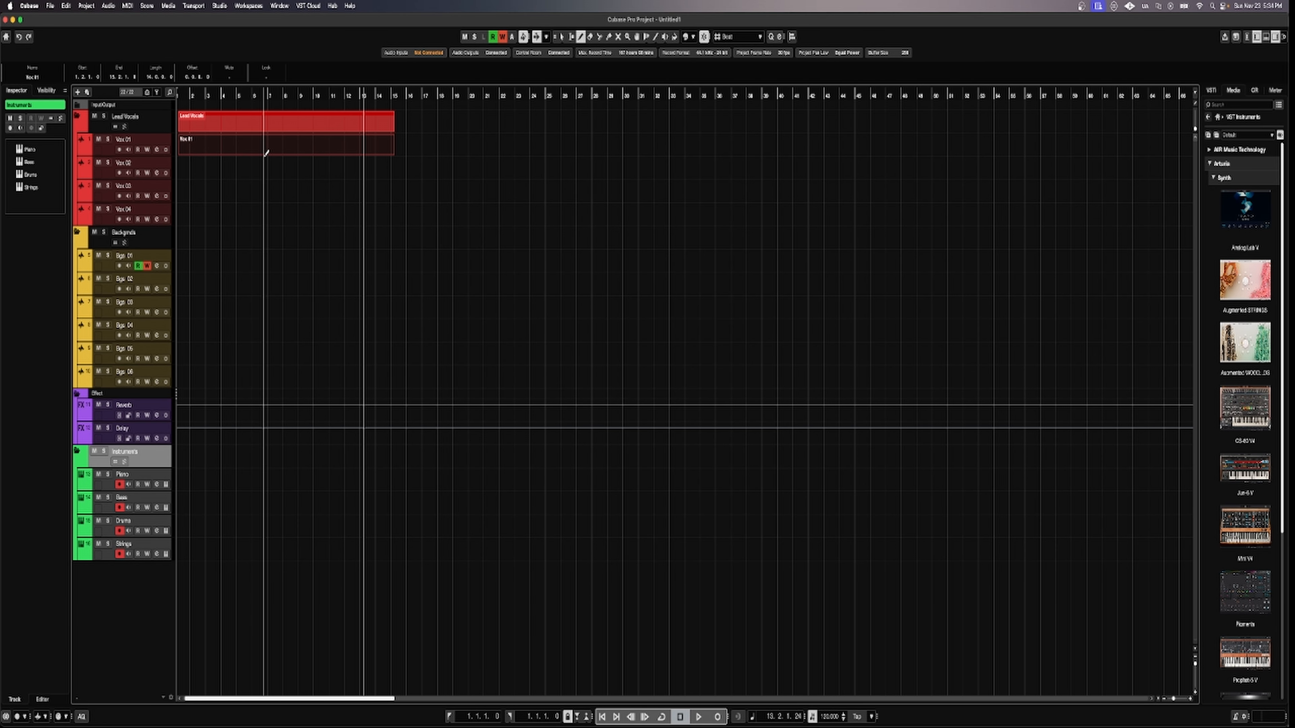
right_click(198, 172)
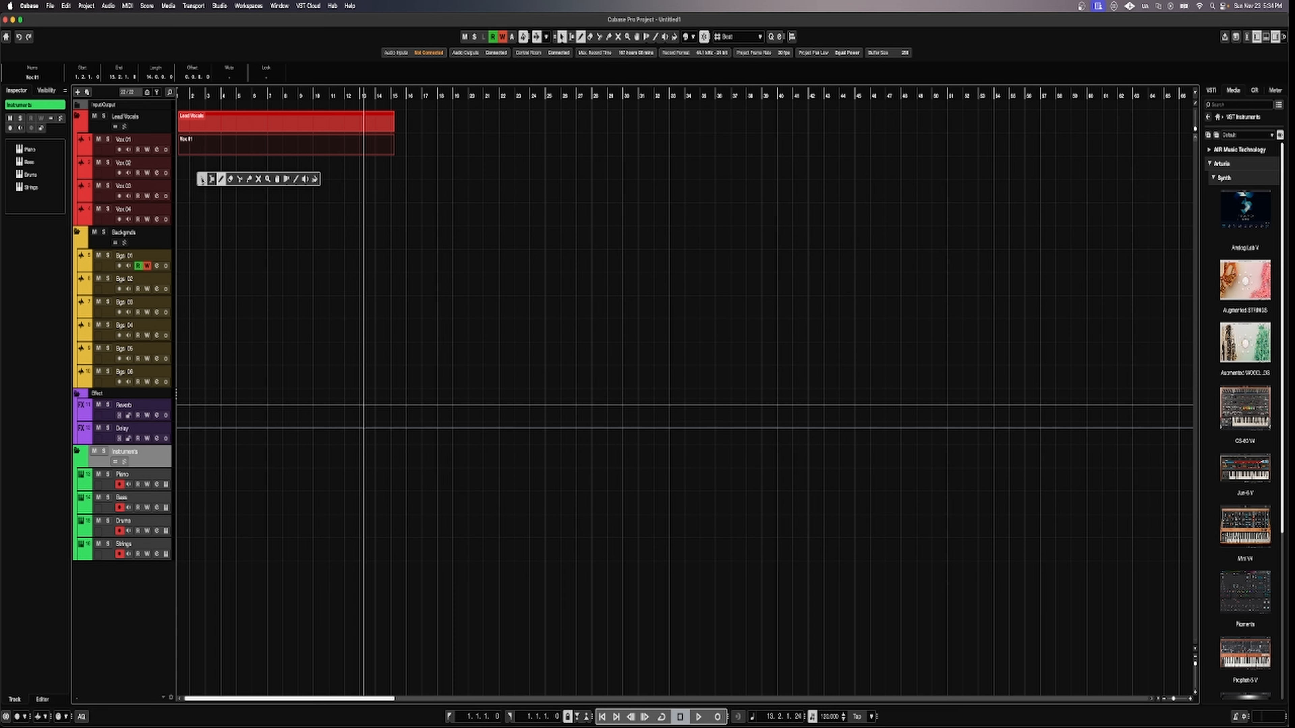
click(202, 178)
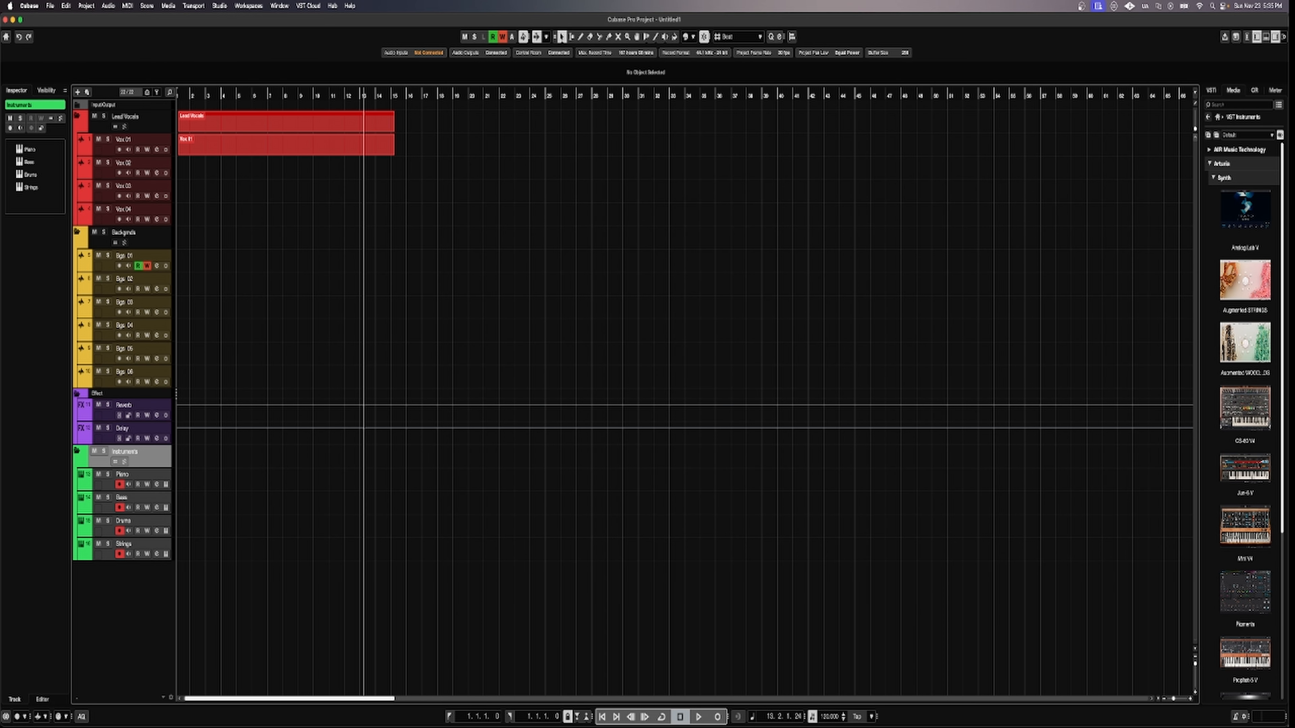
Import the Keyboard Loop audio file from Finder onto the vocal track with default import options.
key(super+Tab)
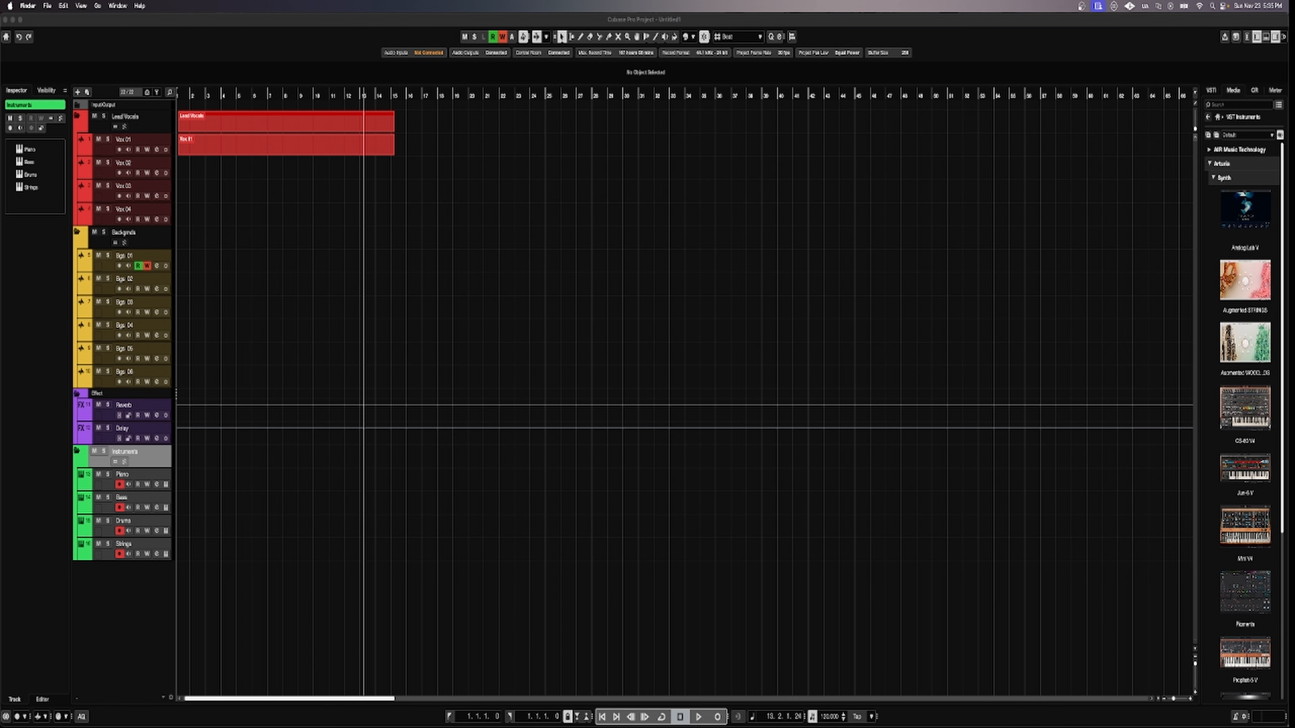
drag(207, 3, 181, 184)
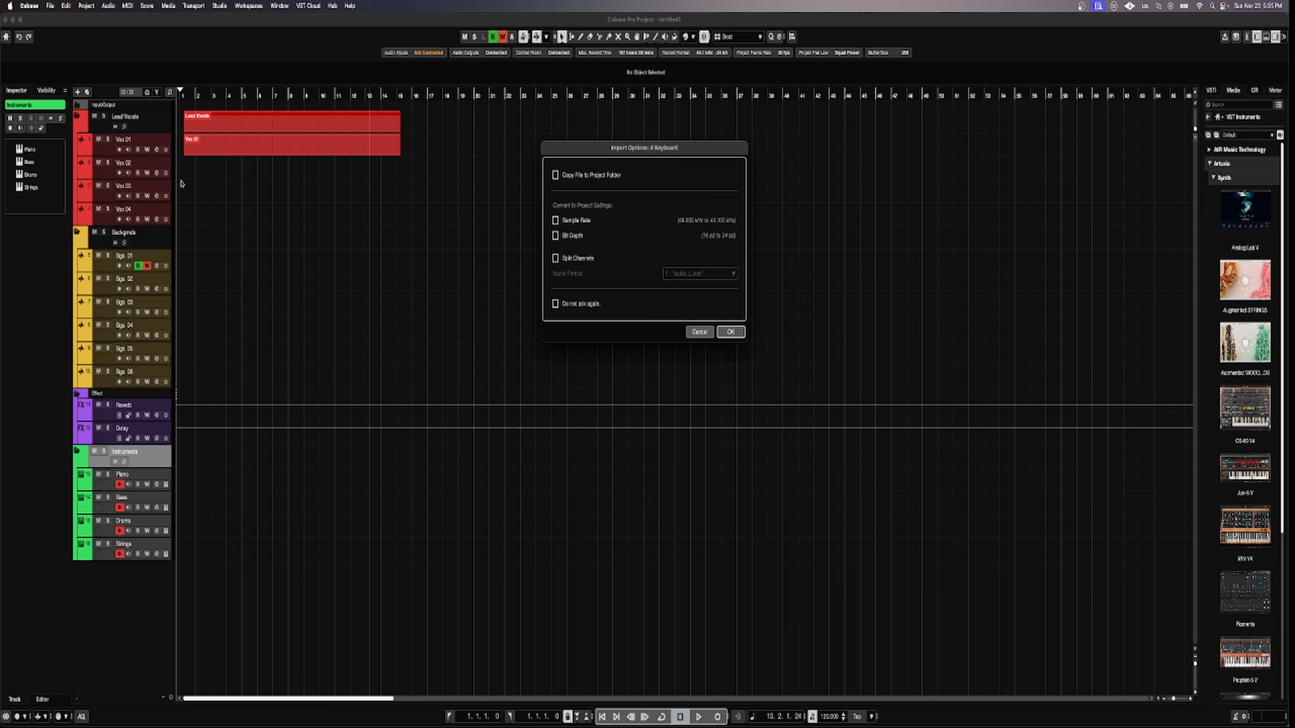
click(737, 334)
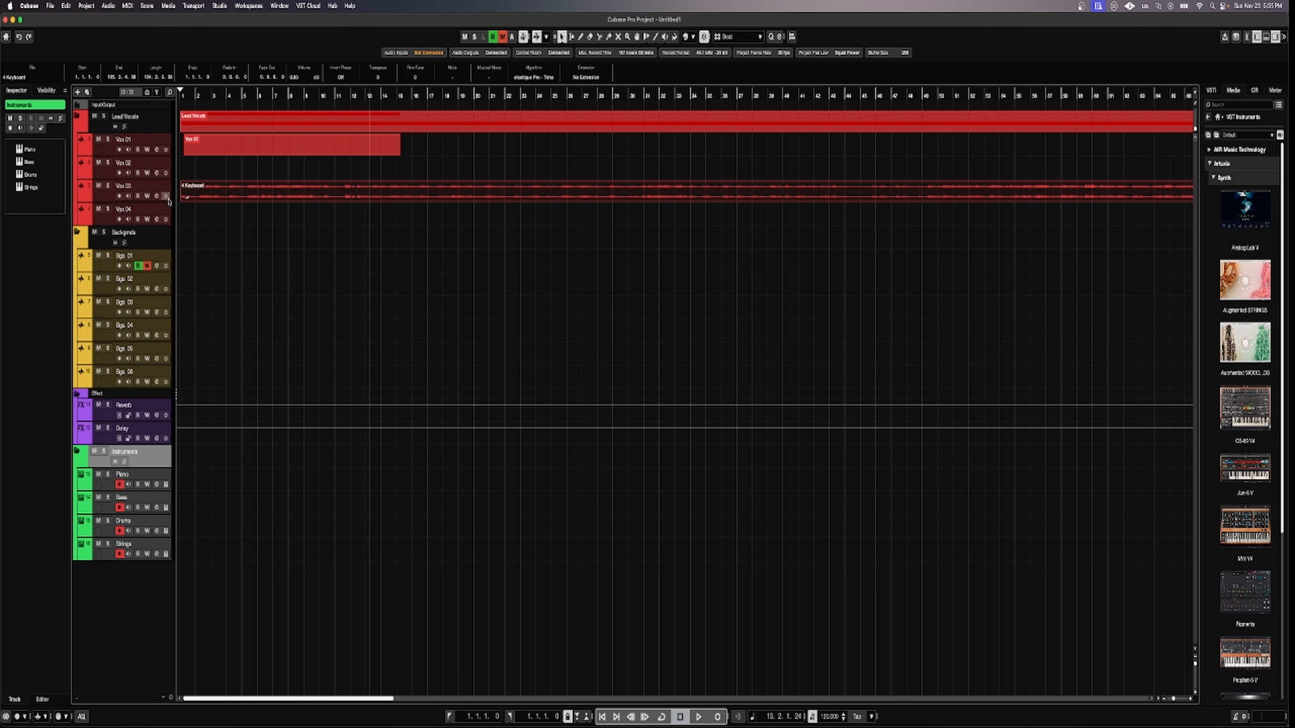
Make the Vox 03 track taller and play the loop from the project start.
drag(165, 204, 166, 236)
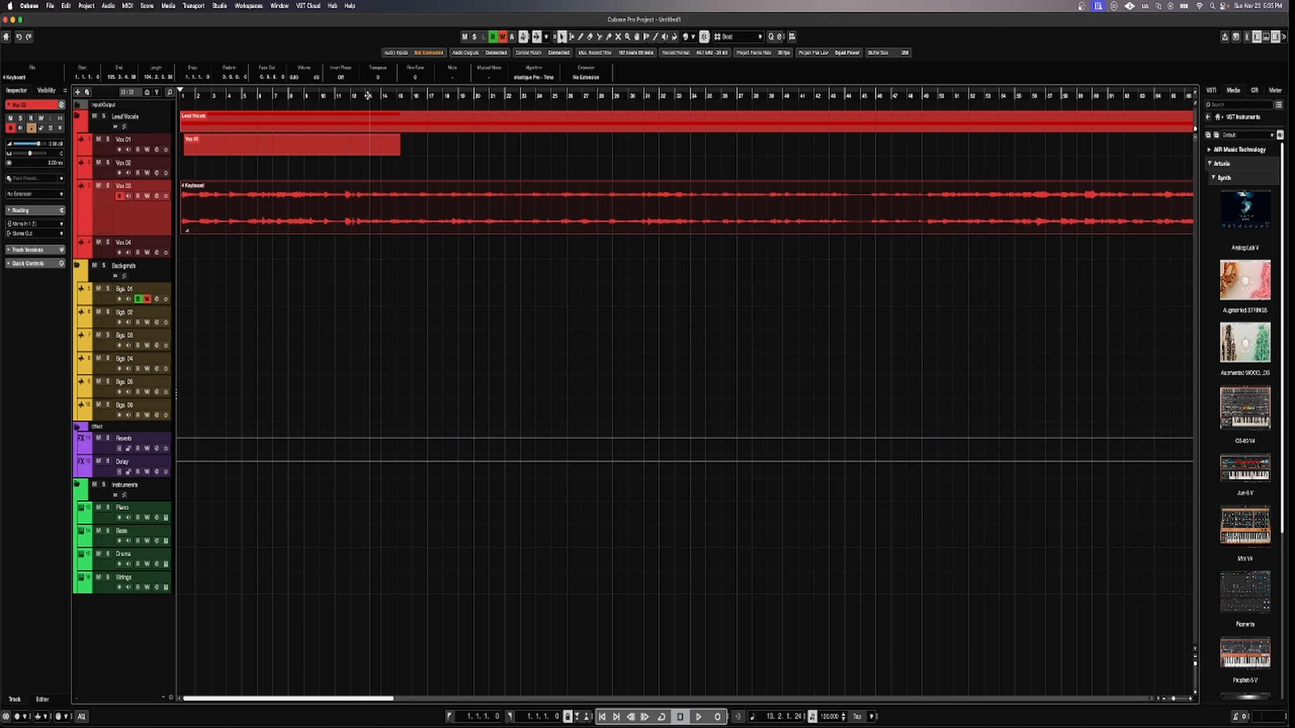
click(602, 716)
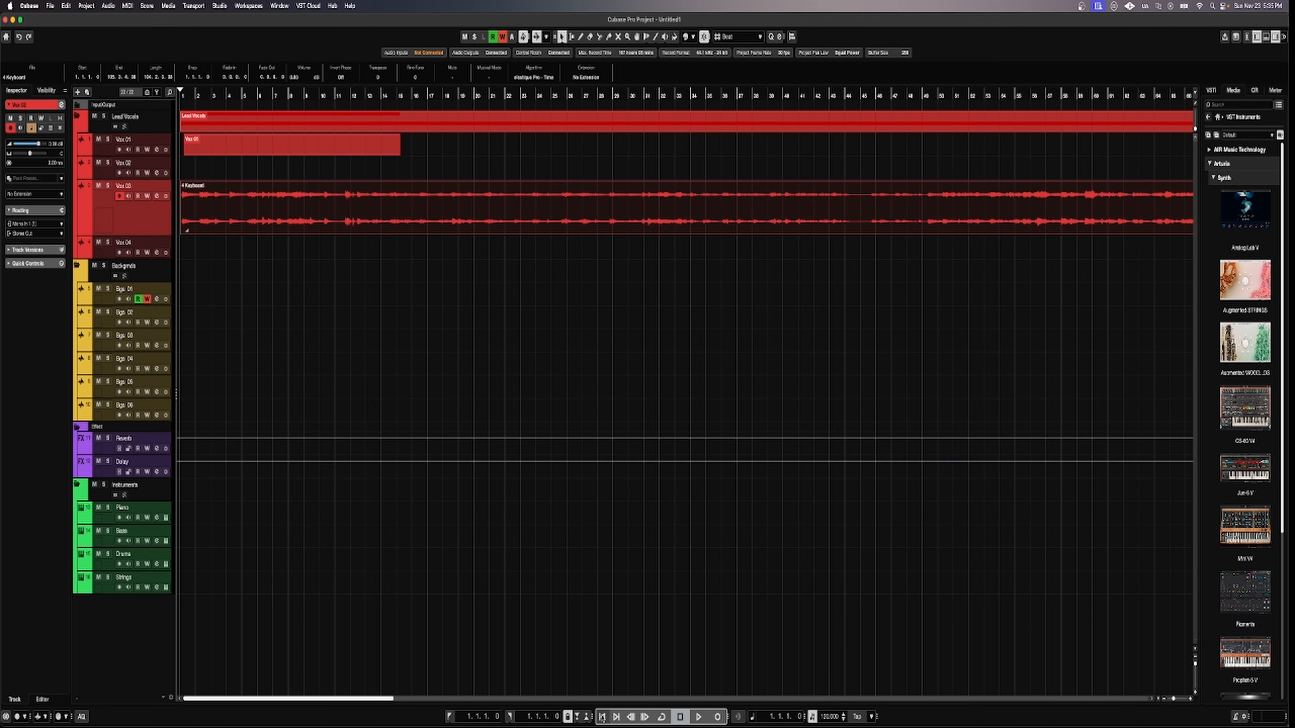
click(699, 717)
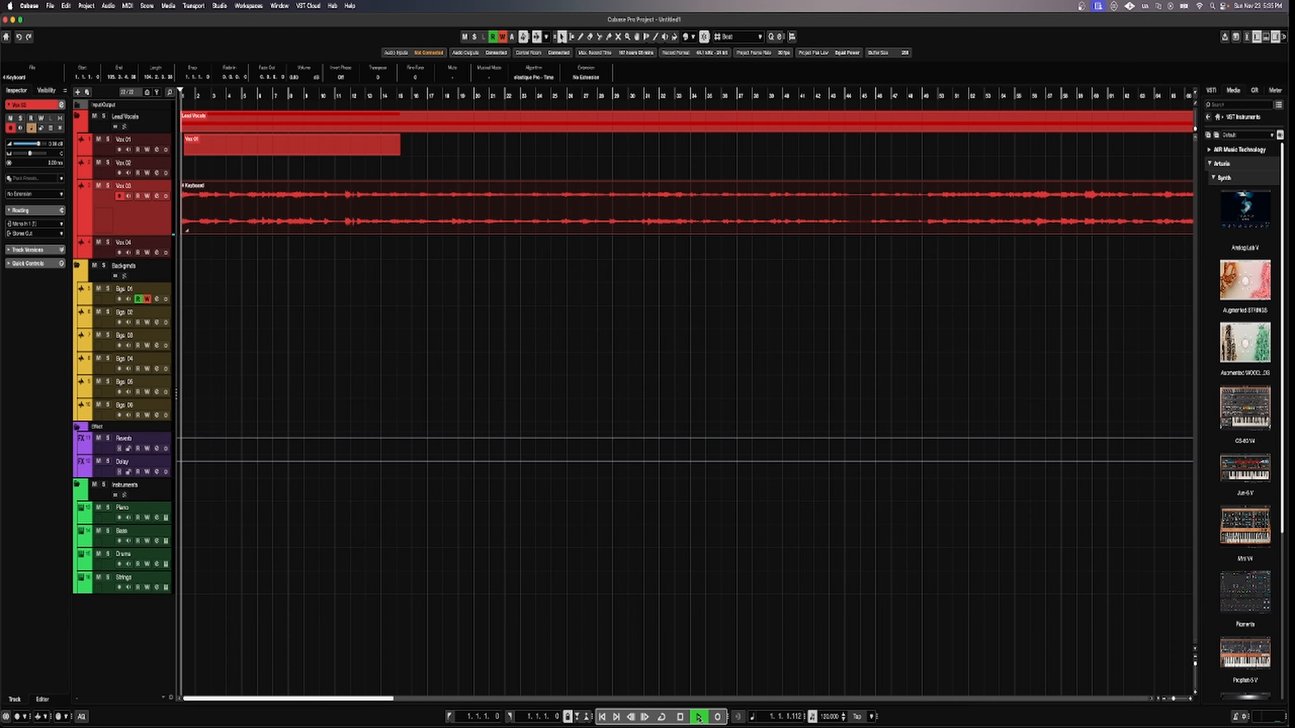
click(691, 718)
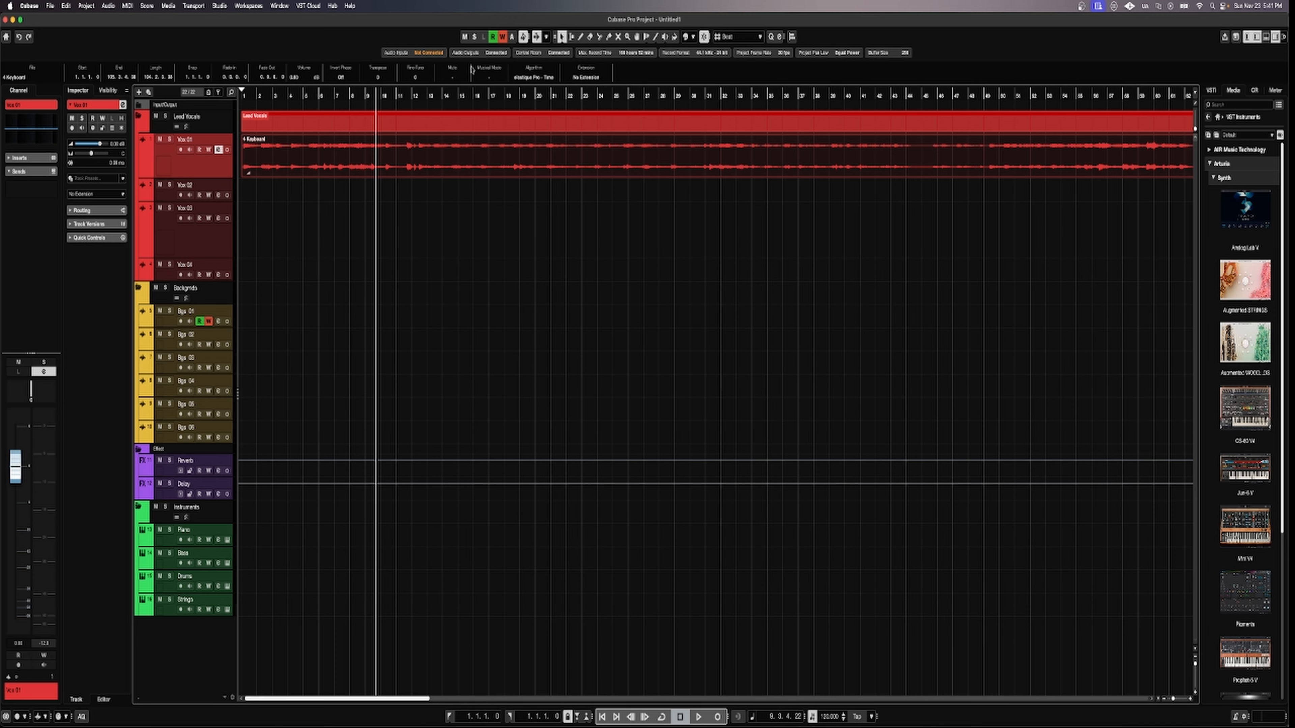
Play the keyboard loop from the start, then disable automation write and read on Bgs 01.
click(602, 717)
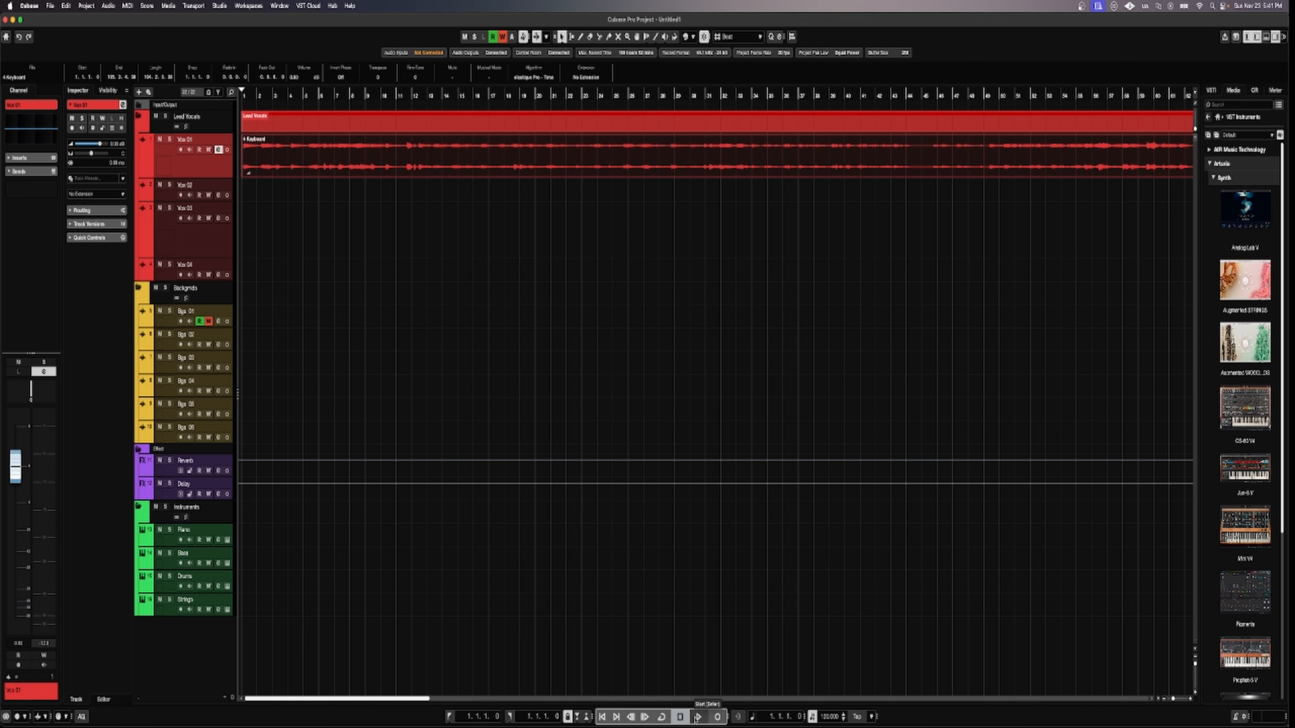
click(697, 717)
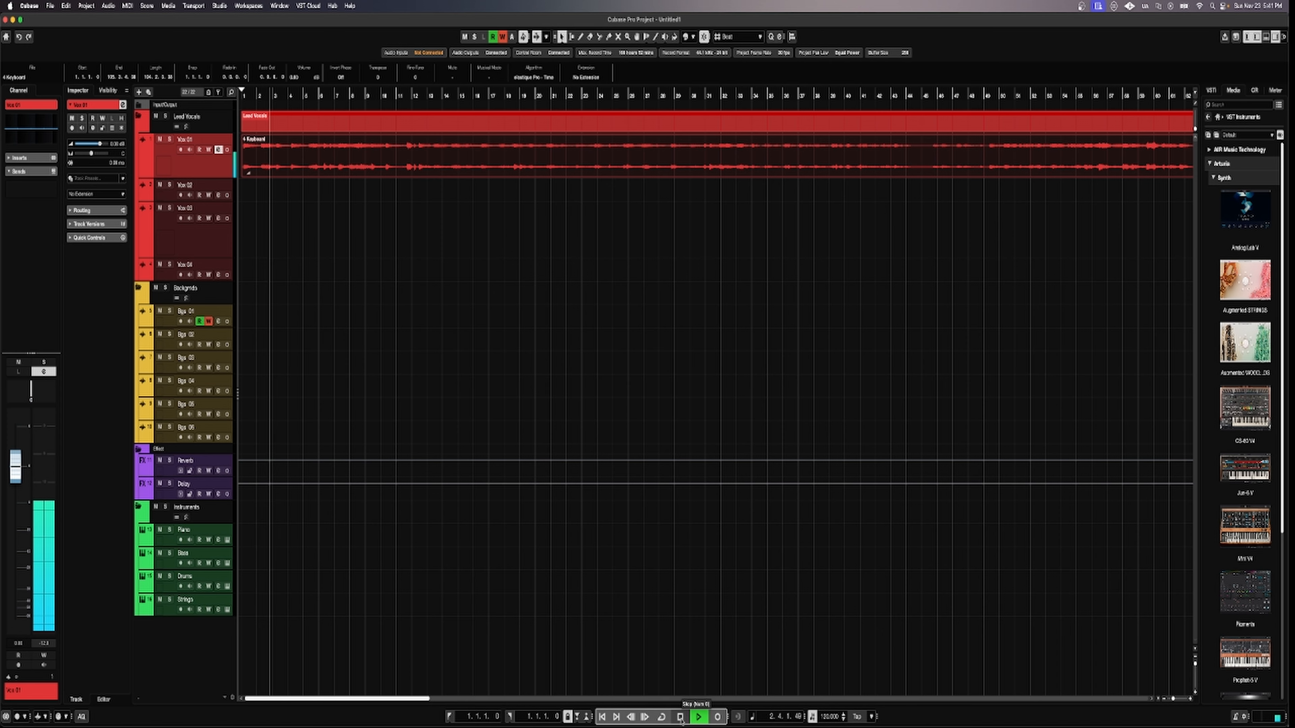
click(681, 717)
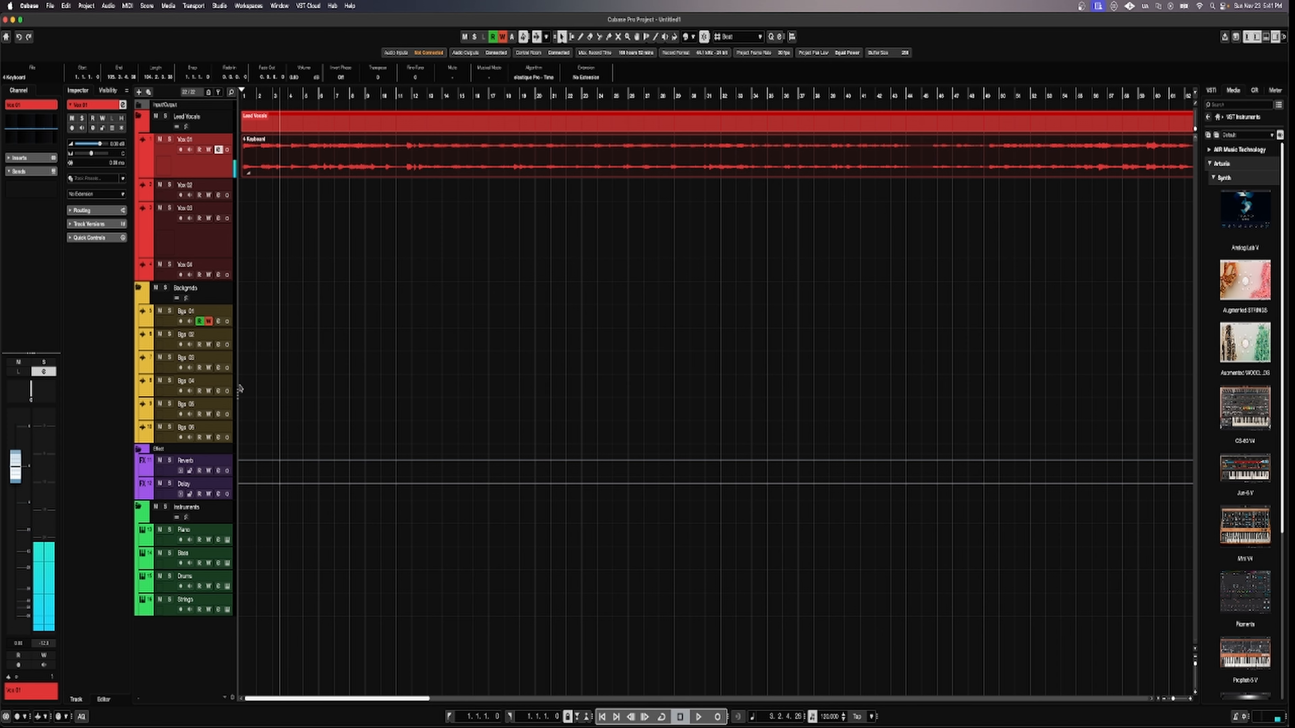
click(209, 323)
click(200, 322)
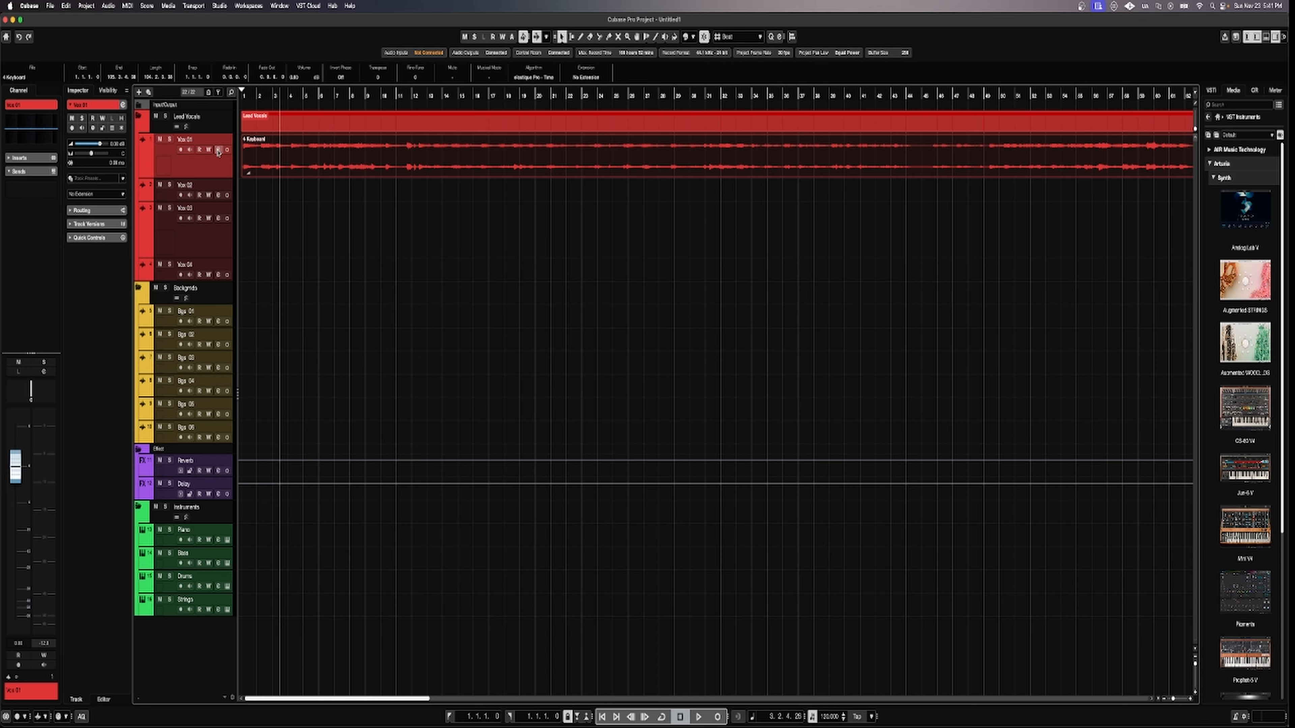
Route Vox 01's first send slot to the Reverb effect channel and close its Channel Settings.
click(218, 150)
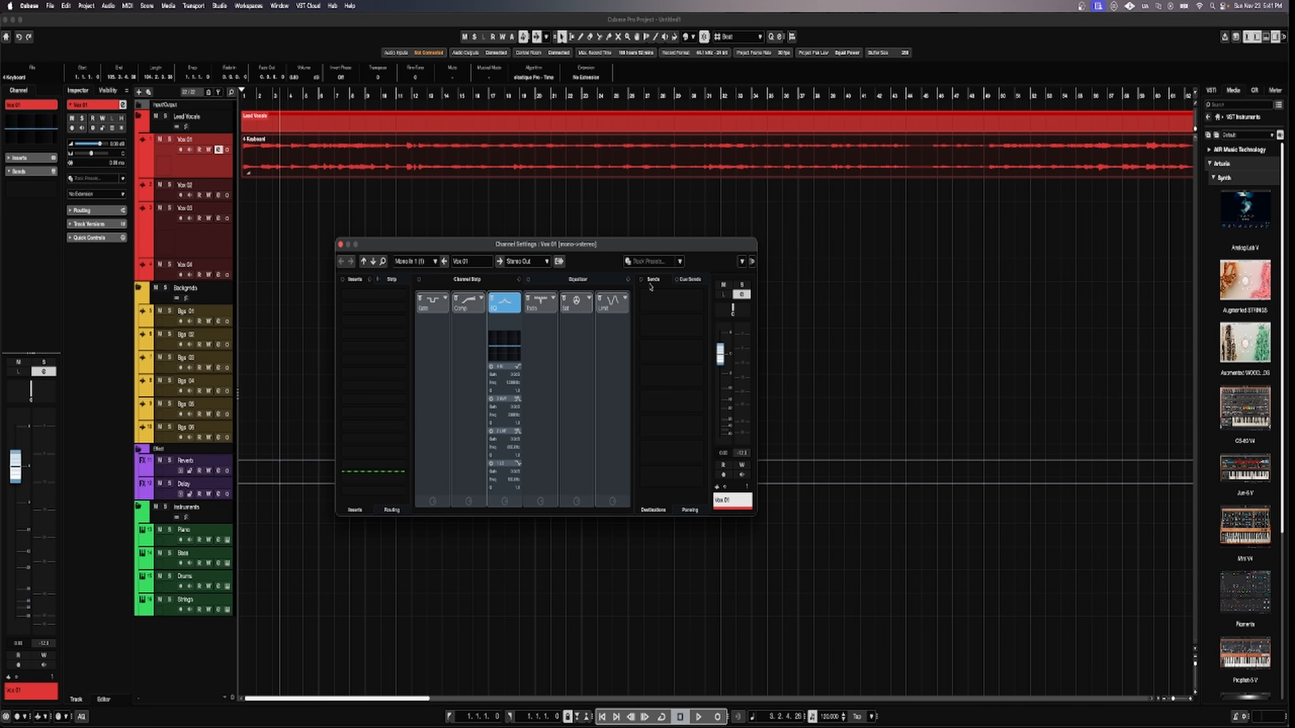
click(700, 302)
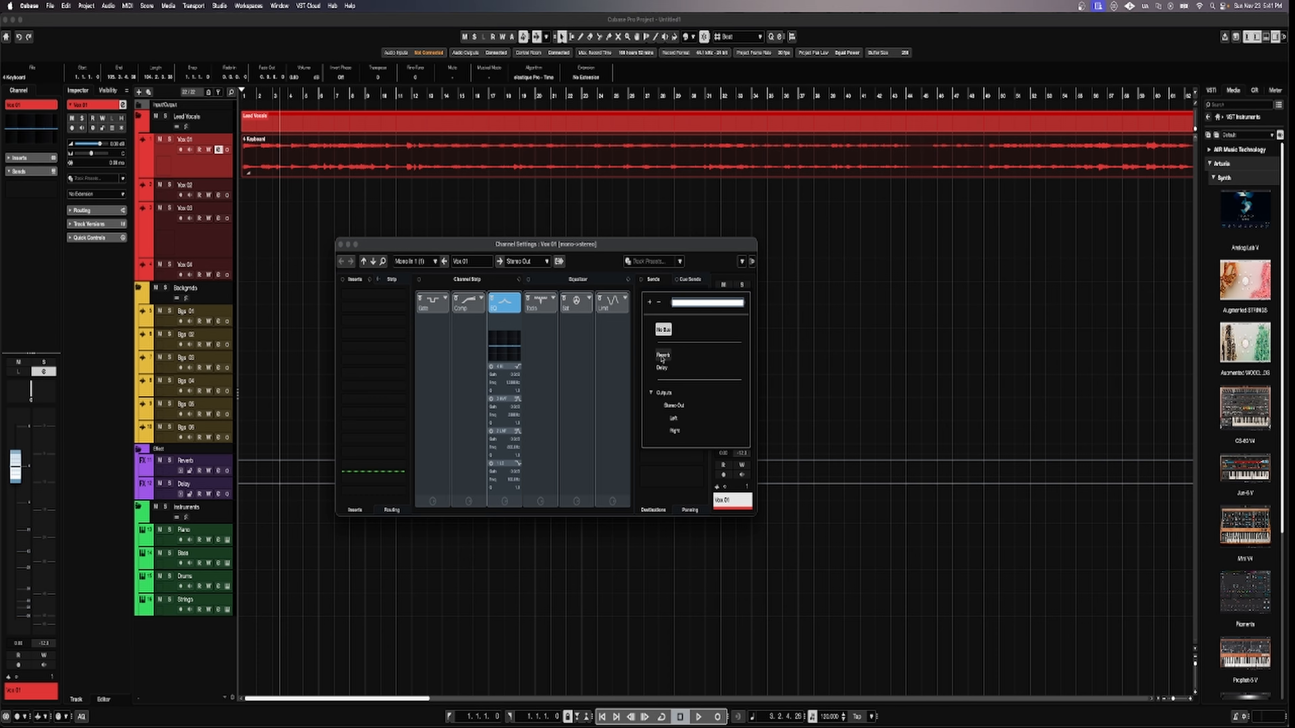
click(663, 354)
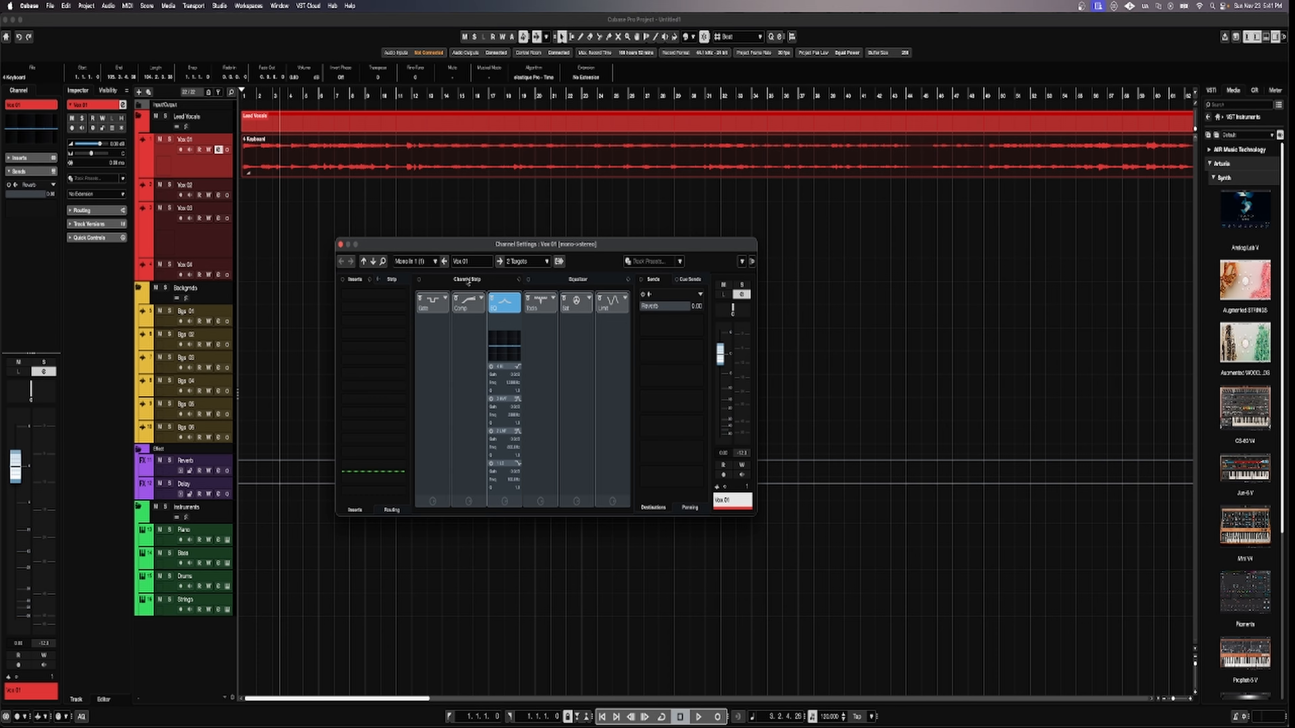
click(665, 306)
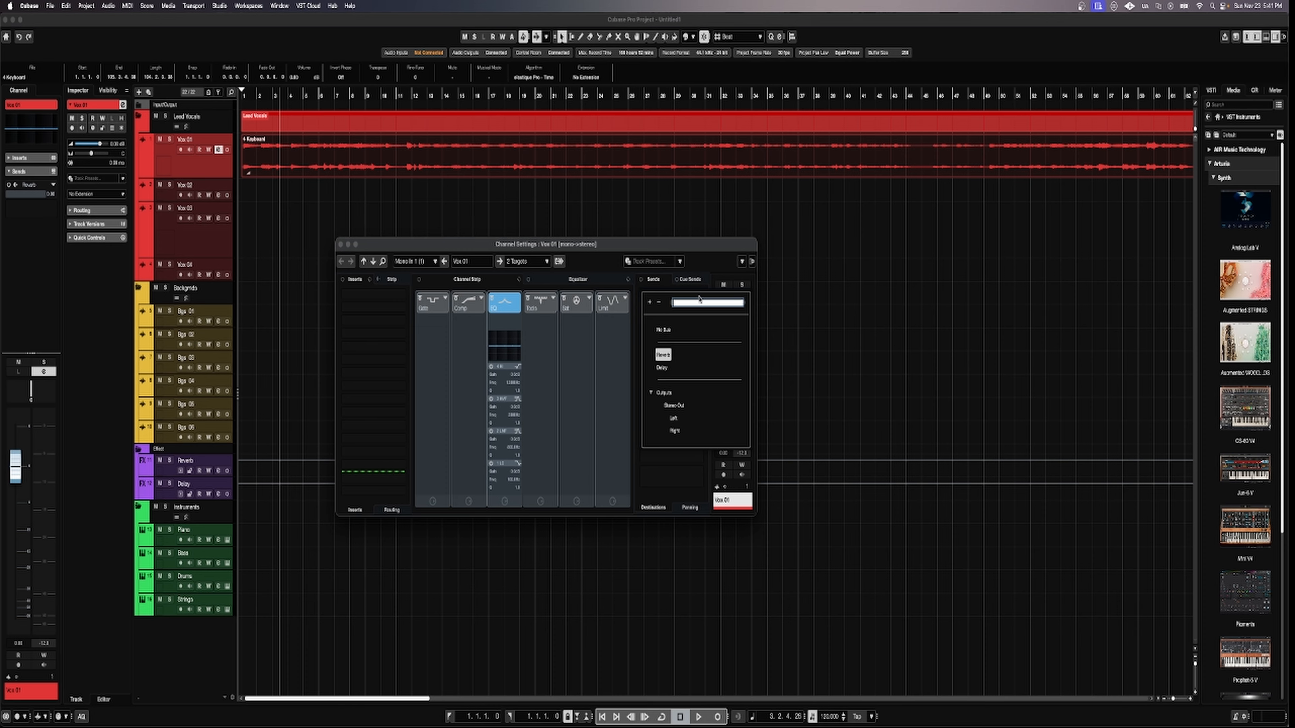
click(658, 303)
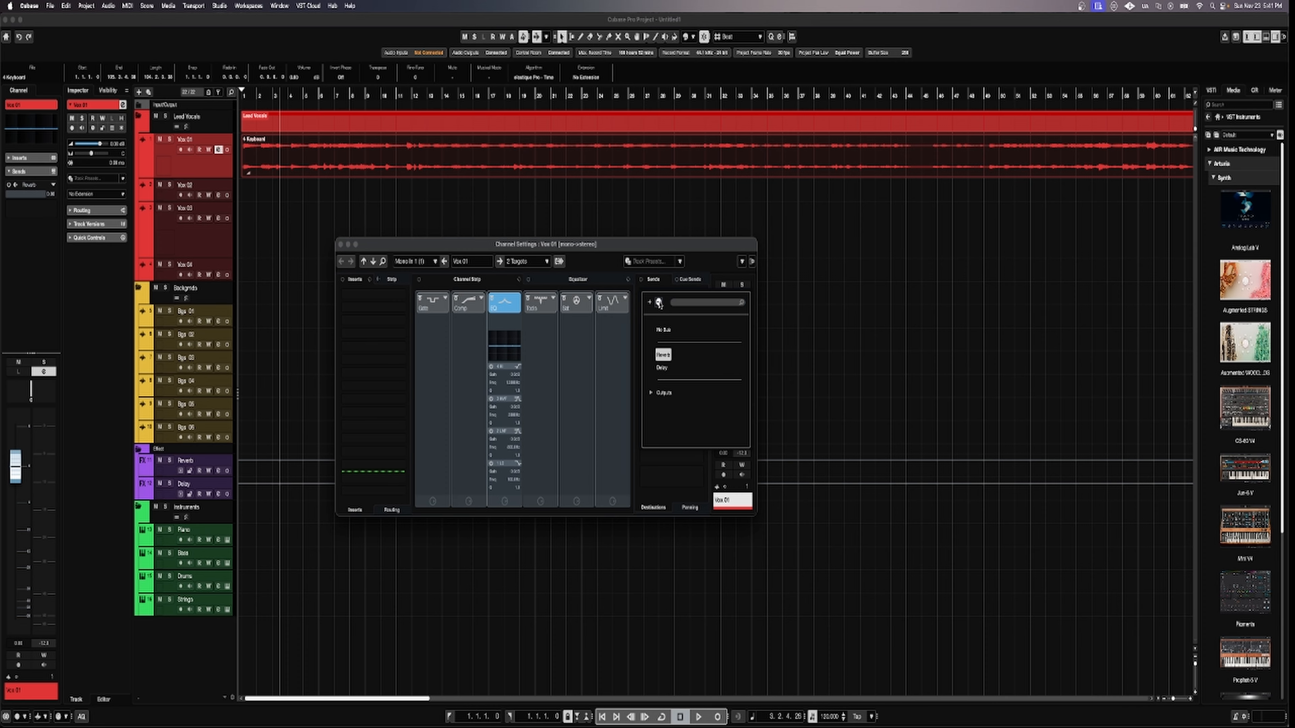
click(701, 255)
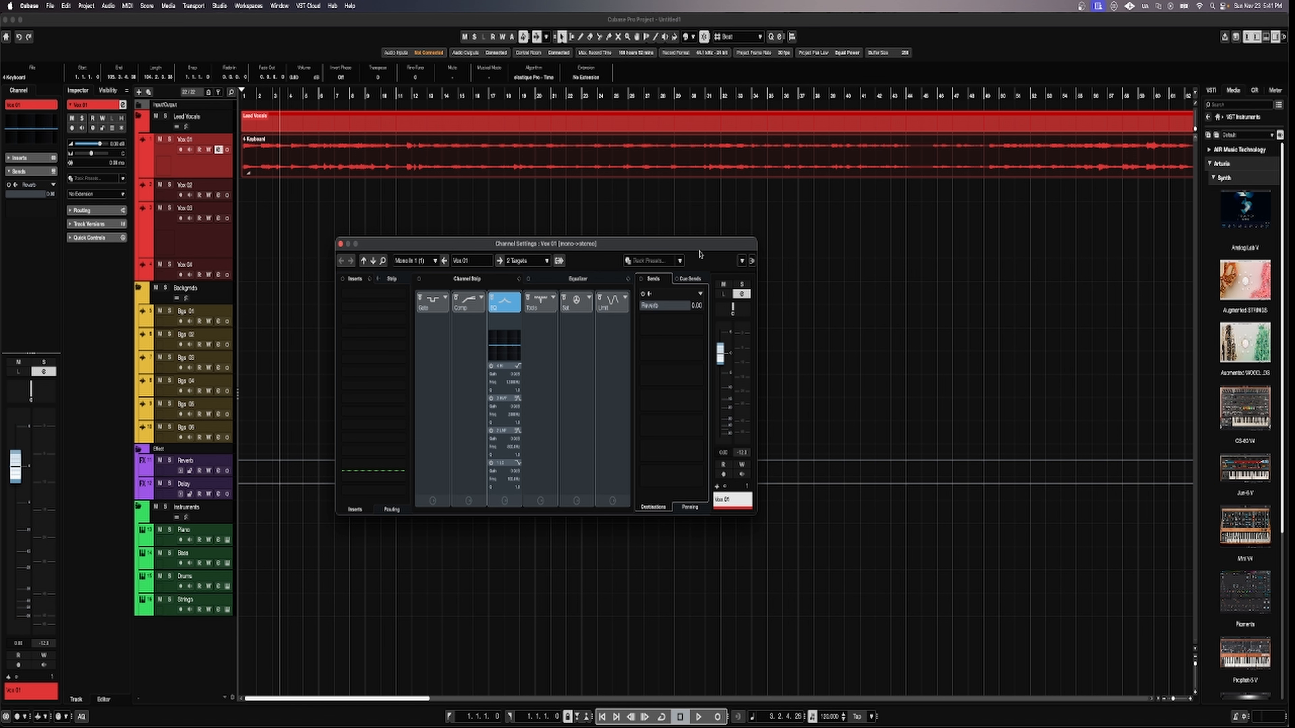
click(54, 186)
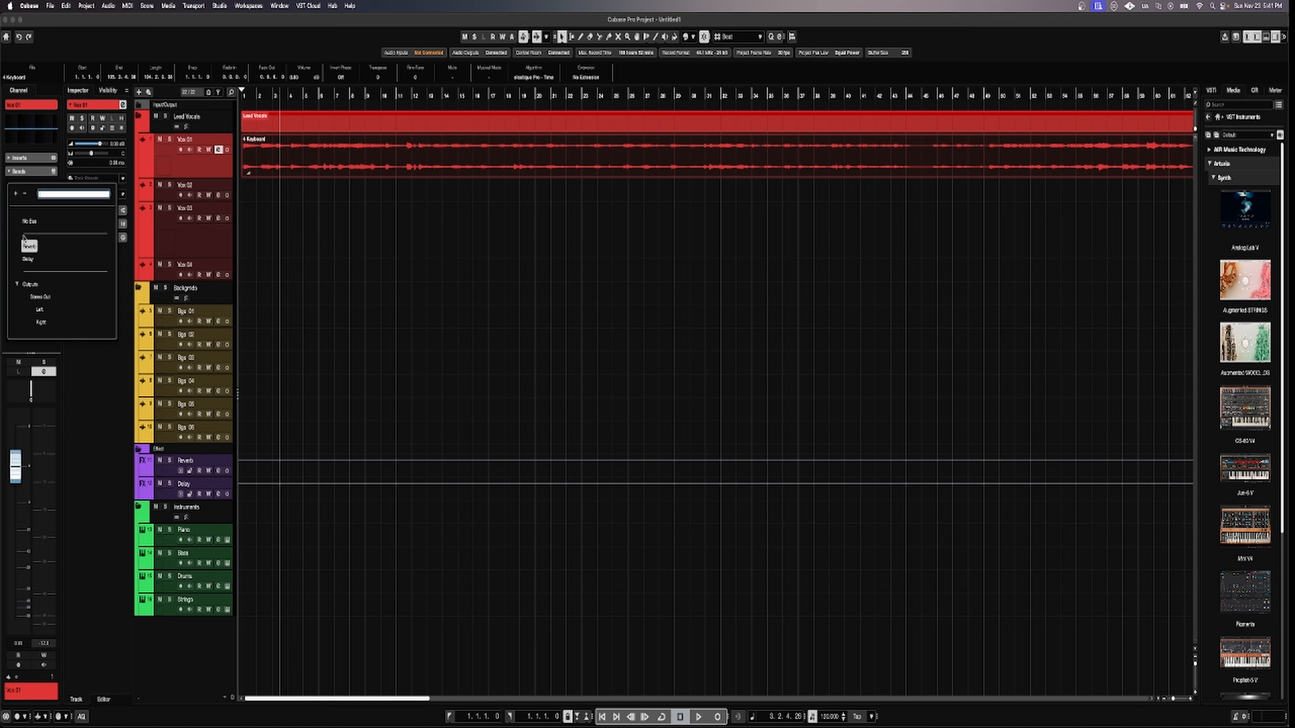
click(29, 221)
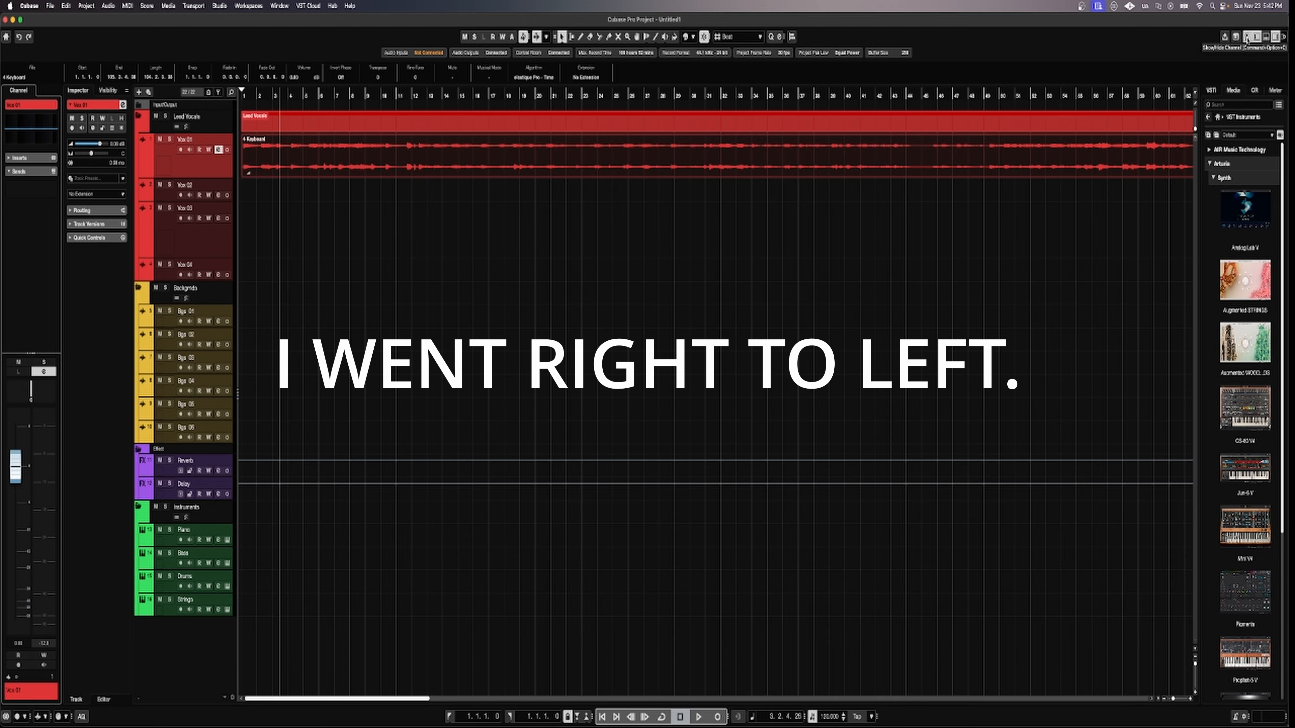
In the Channel zone Sends, route a Vox 01 send to the Reverb bus and switch it on.
click(1247, 38)
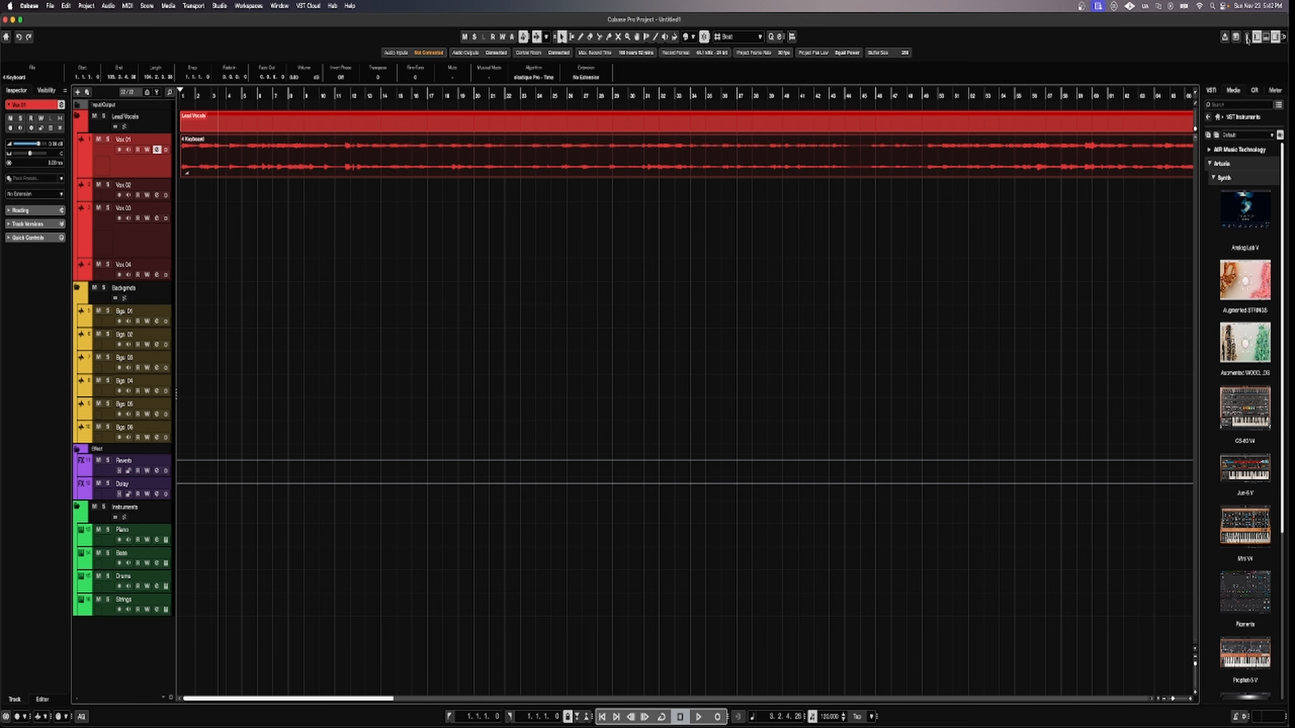
click(1248, 38)
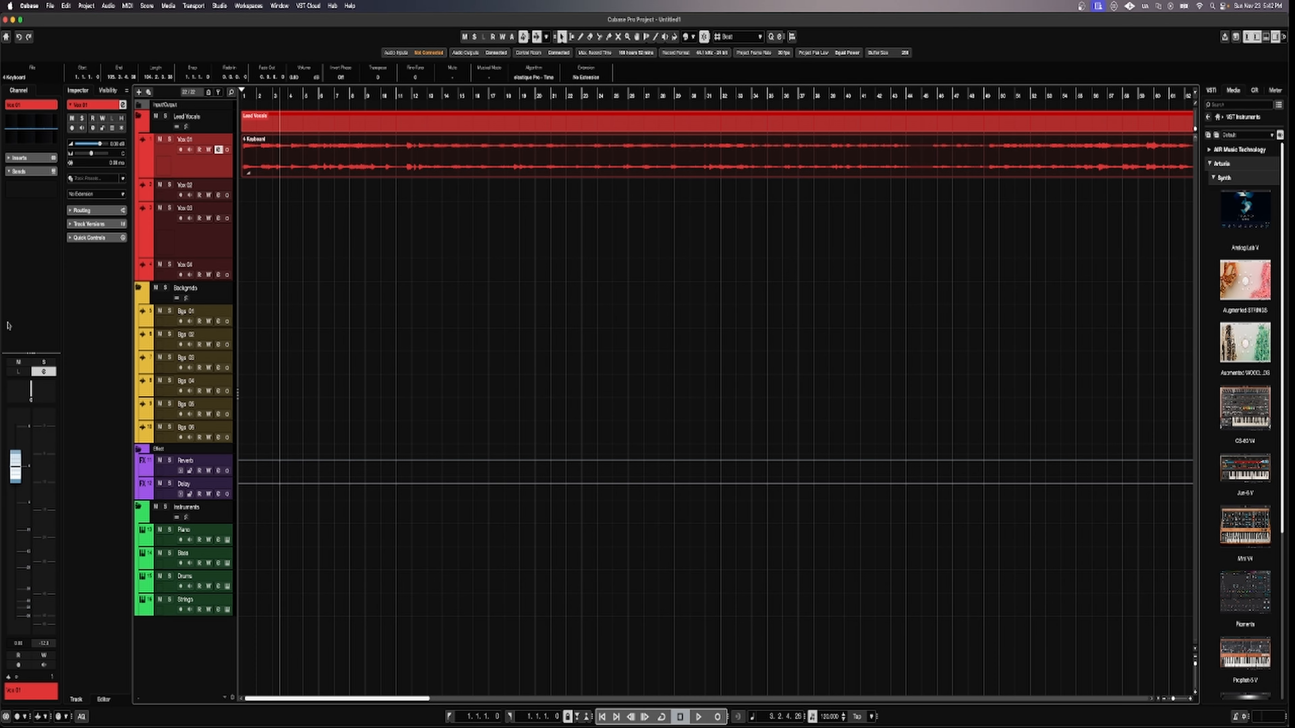
click(10, 172)
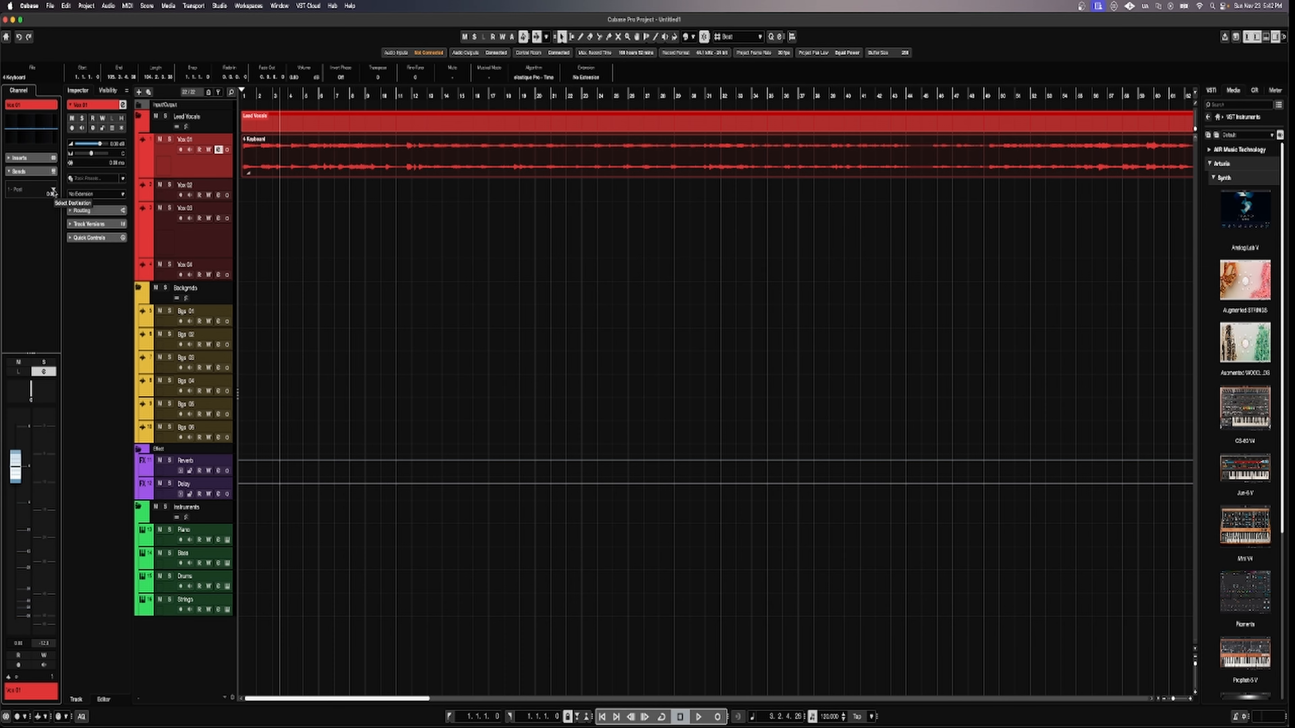
click(50, 192)
click(31, 248)
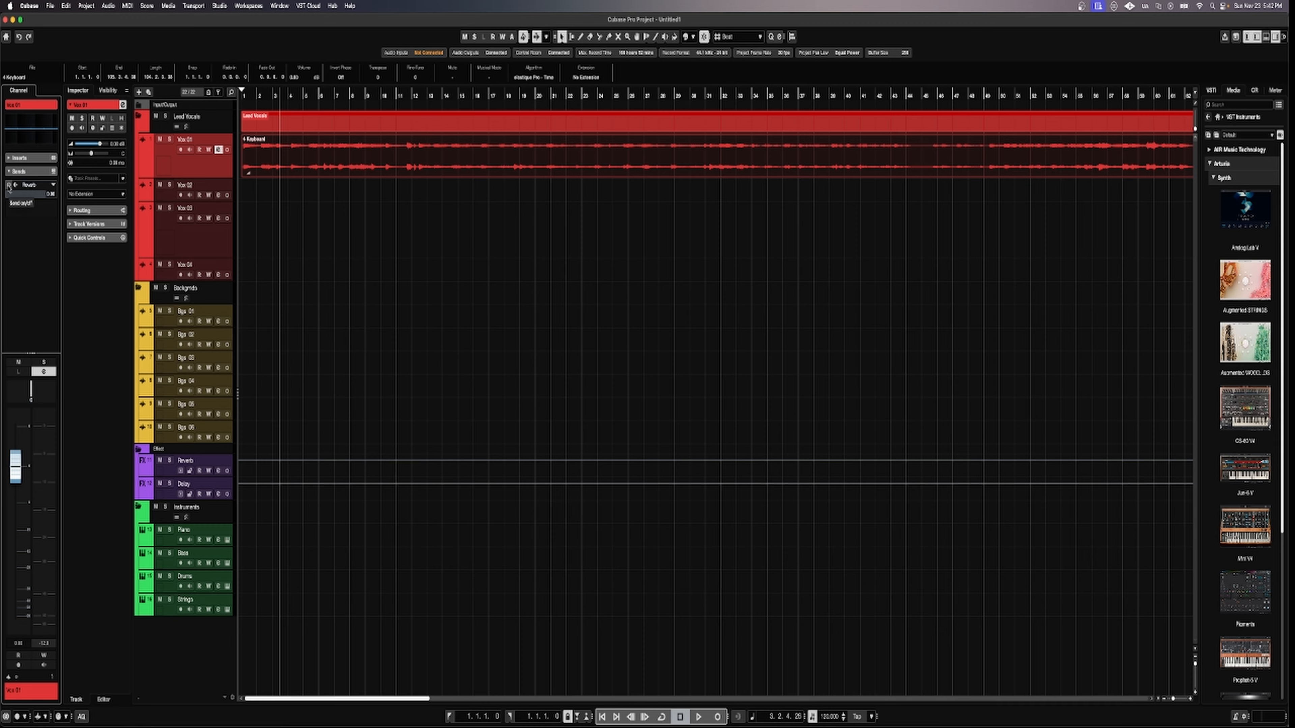
click(9, 186)
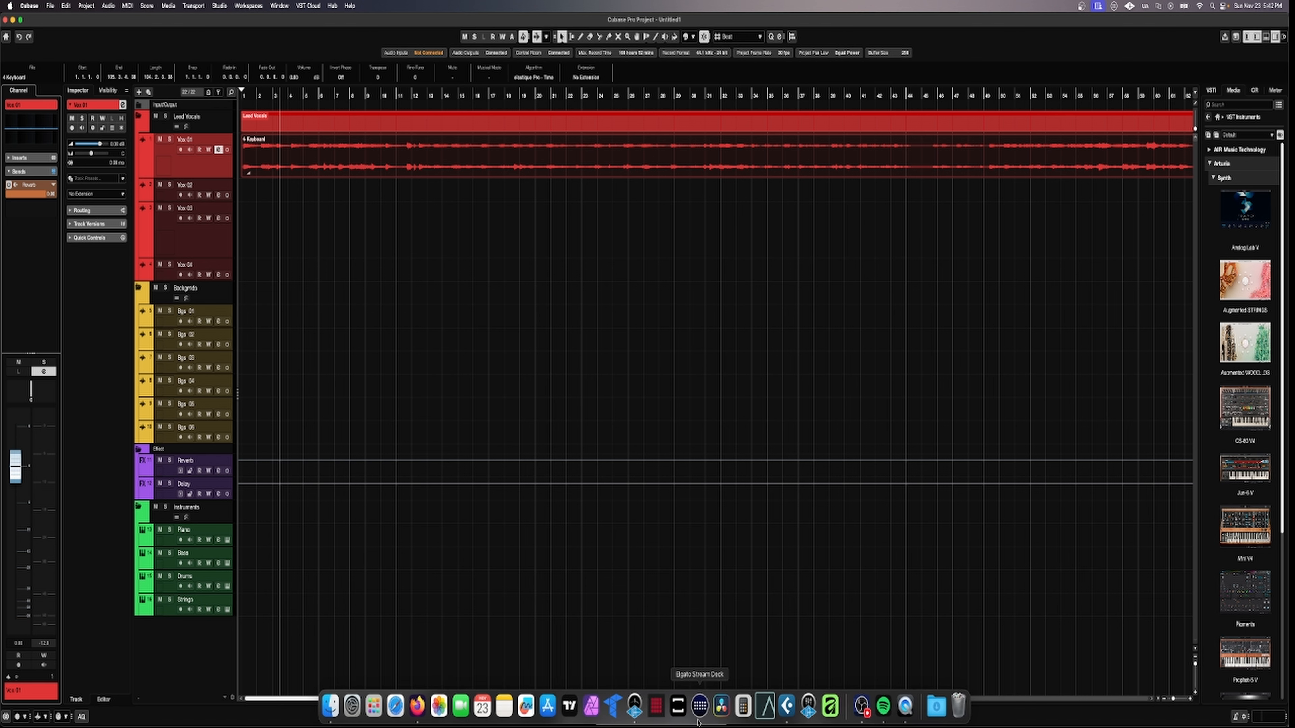
Play the loop while toggling the Reverb send on and off to compare, then stop.
click(699, 717)
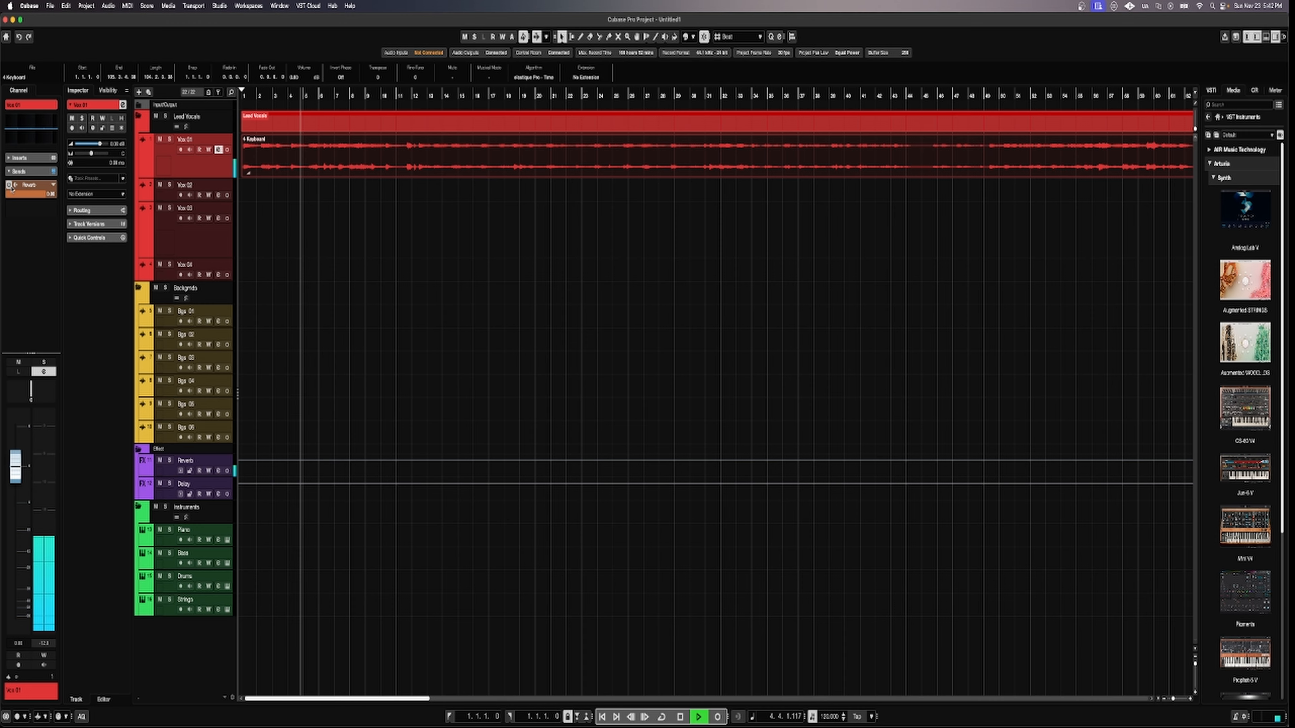
click(9, 185)
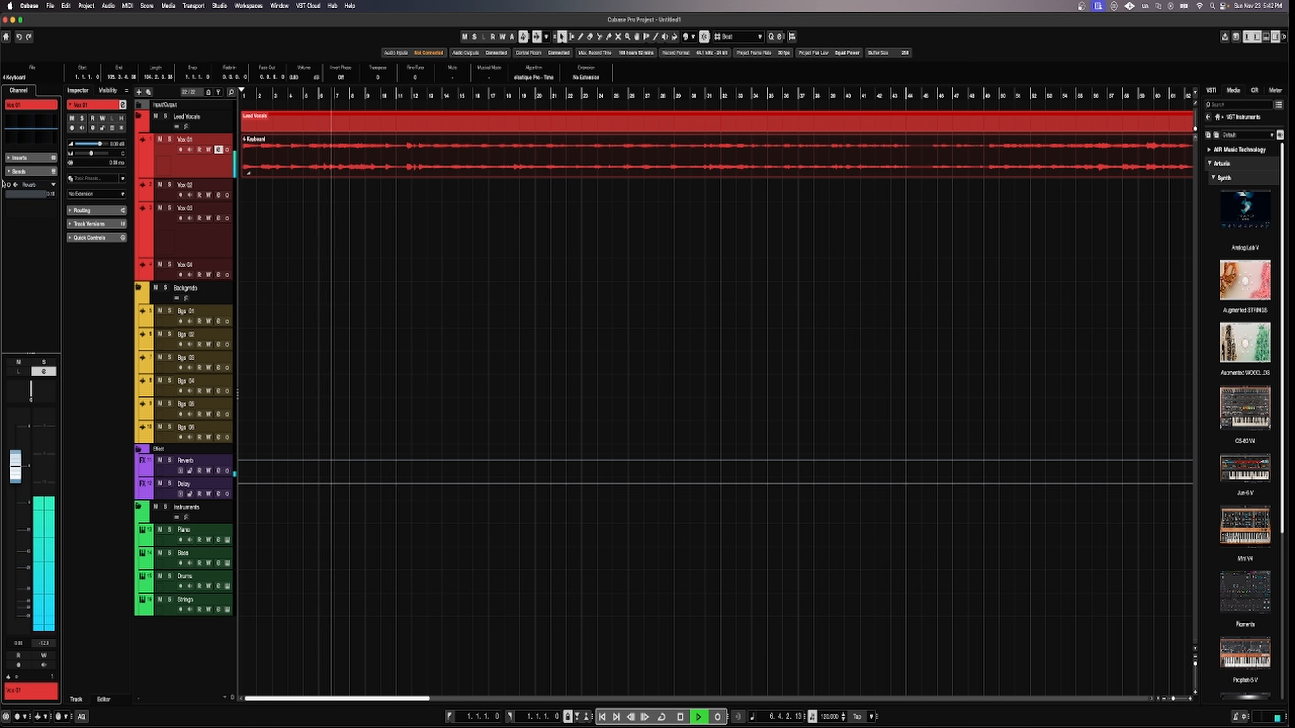
click(52, 197)
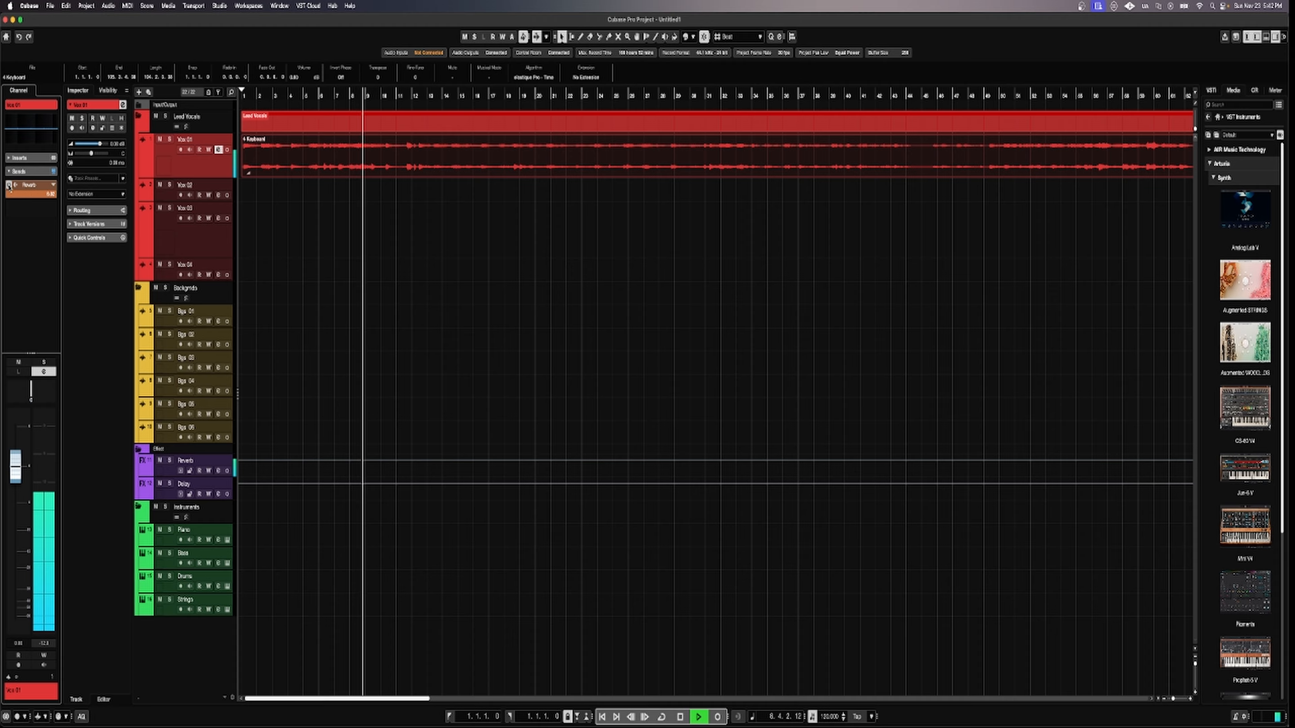
click(9, 186)
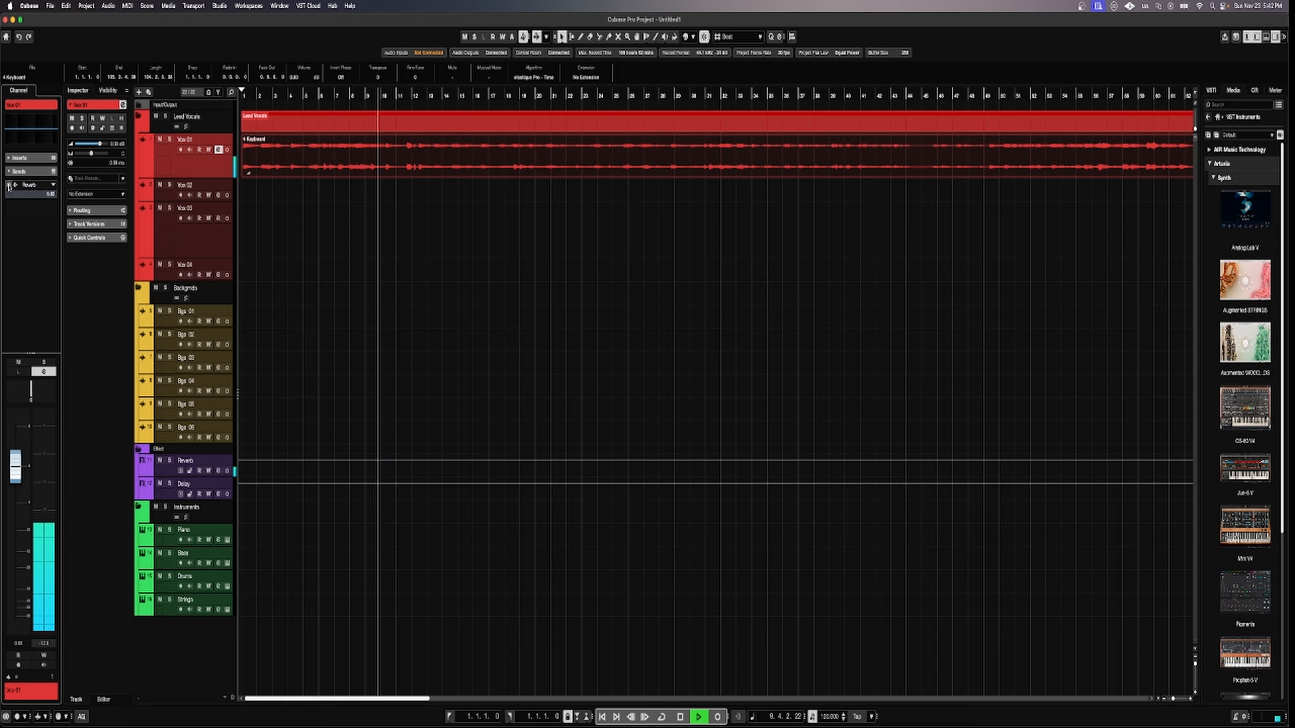
click(9, 186)
click(9, 186)
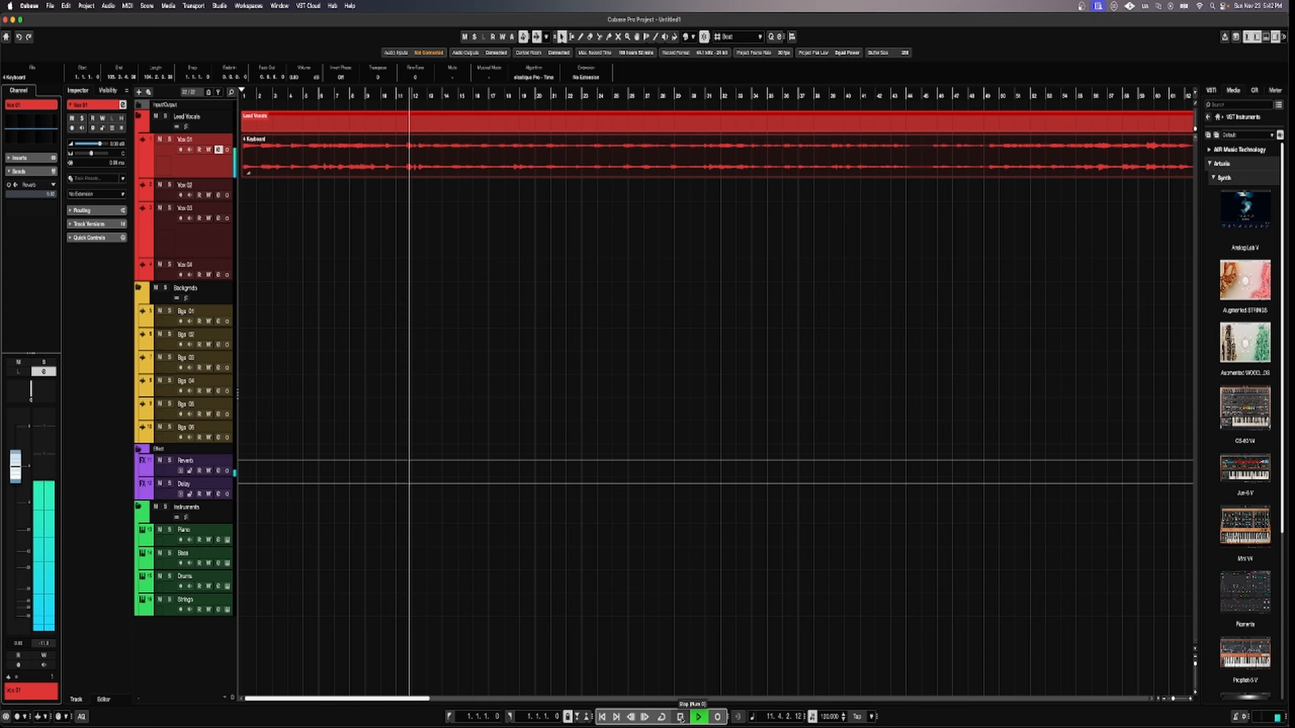
click(681, 717)
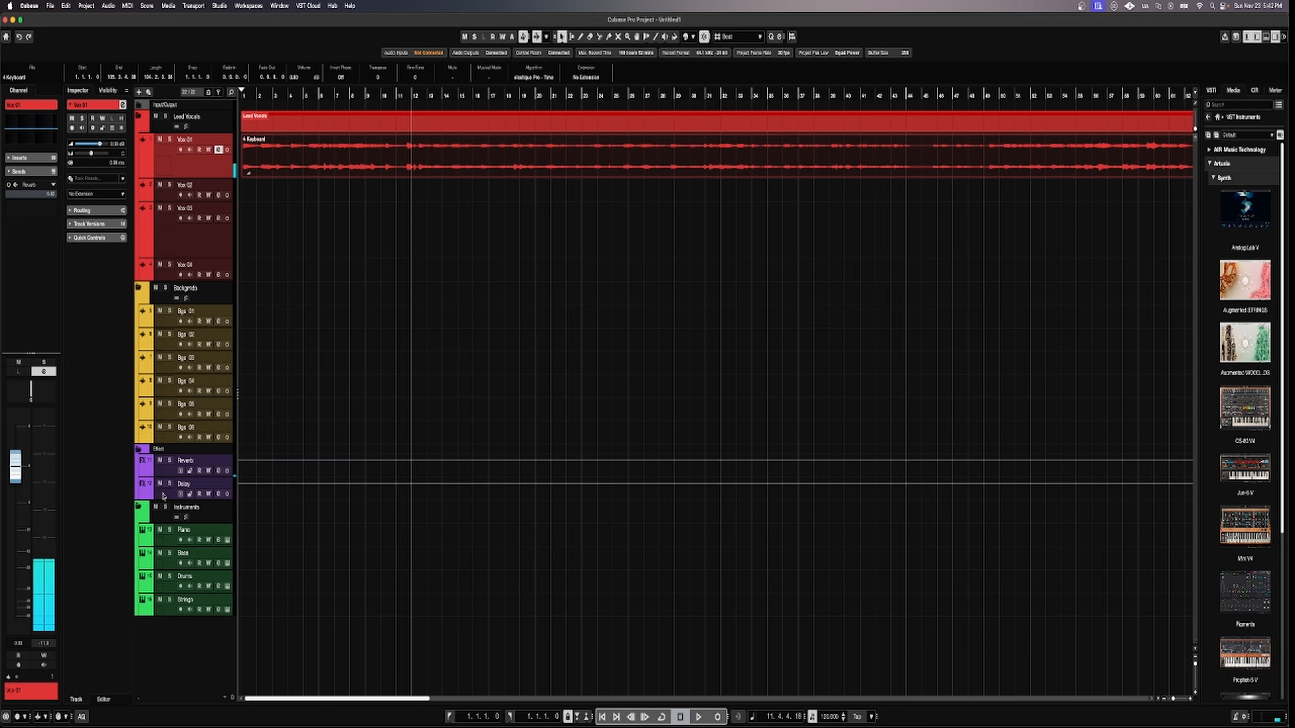
click(164, 495)
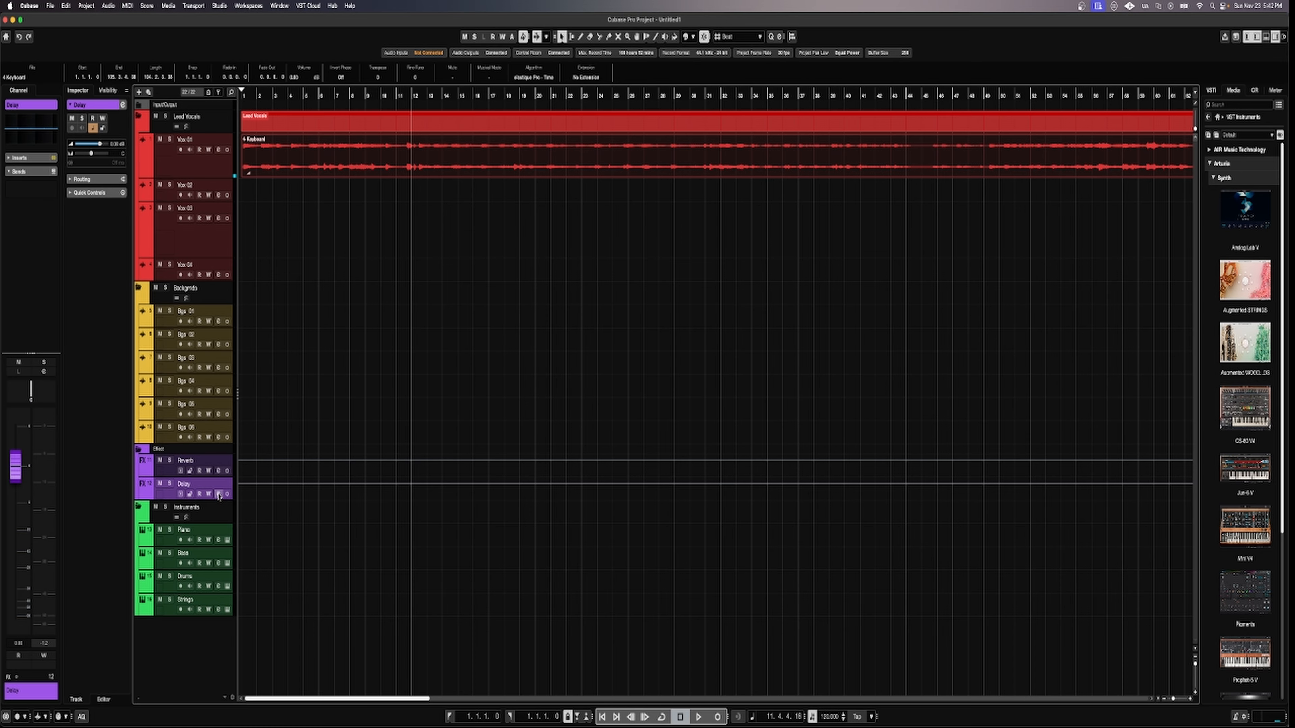
Load H-Delay Stereo into the Delay FX channel's first insert slot and move its window aside.
click(218, 493)
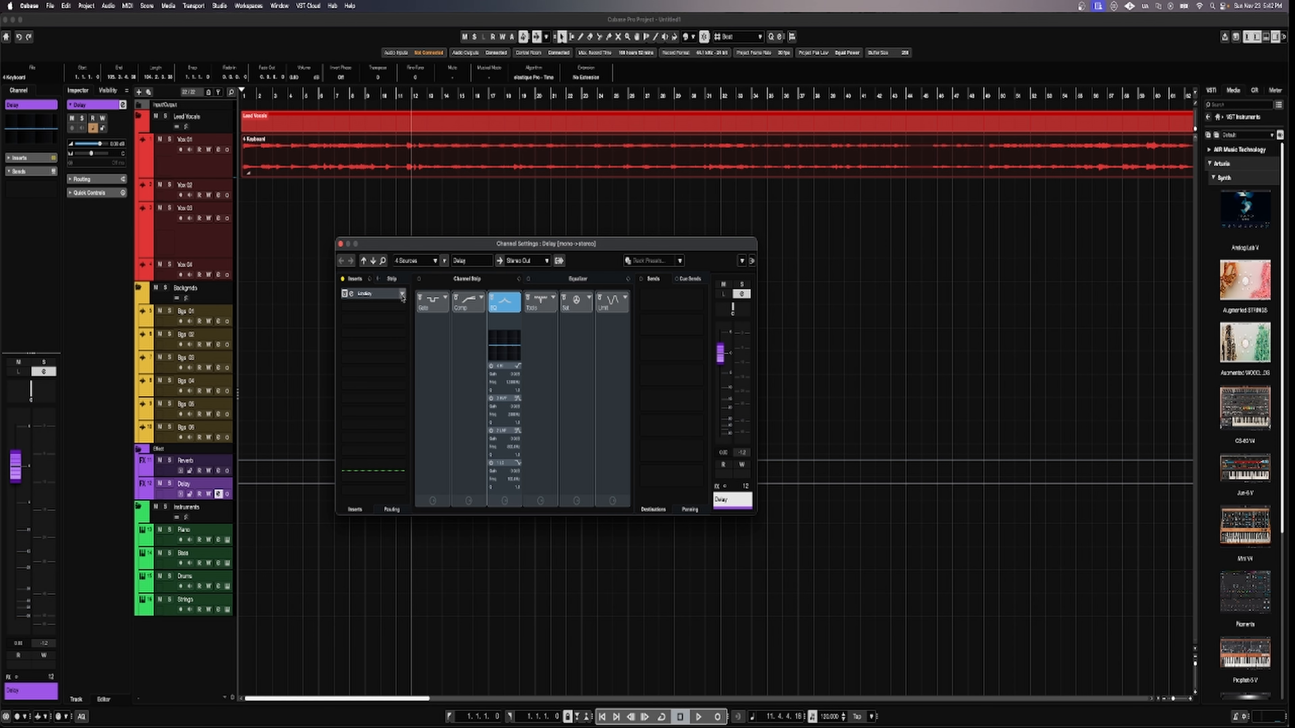
click(387, 312)
click(382, 417)
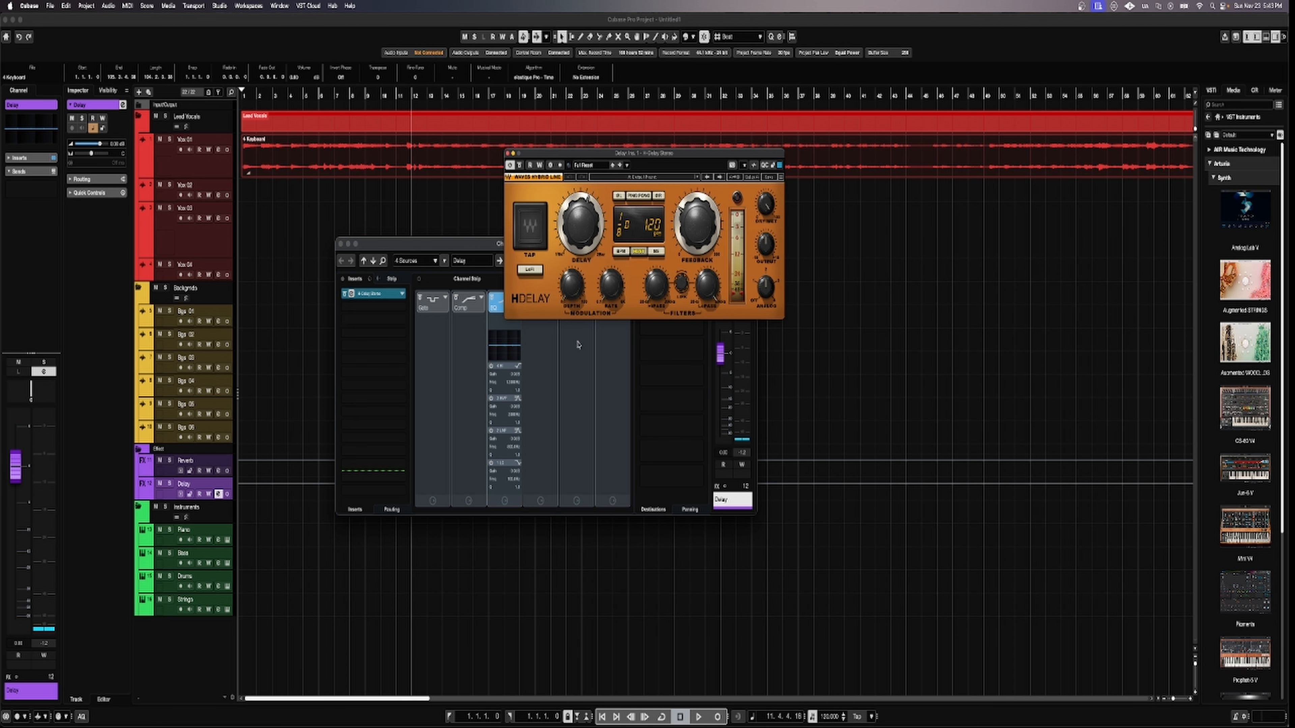
drag(583, 152, 640, 309)
click(262, 187)
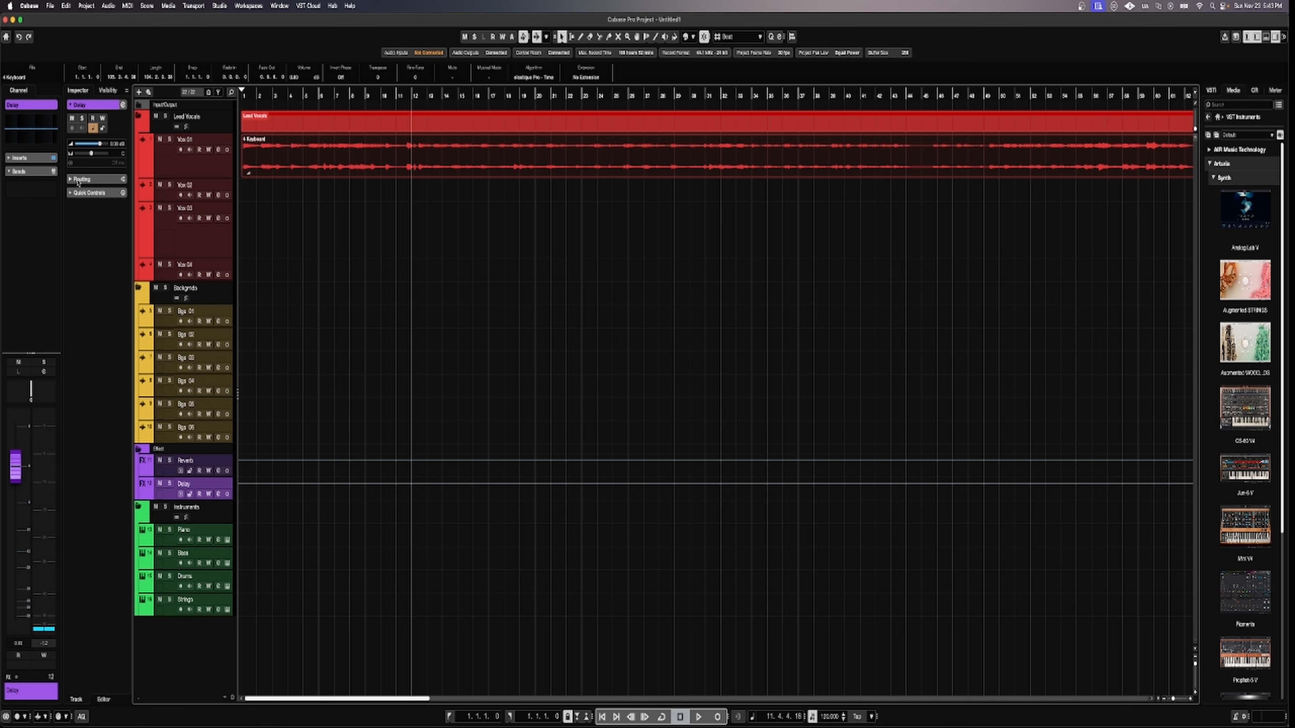
click(184, 173)
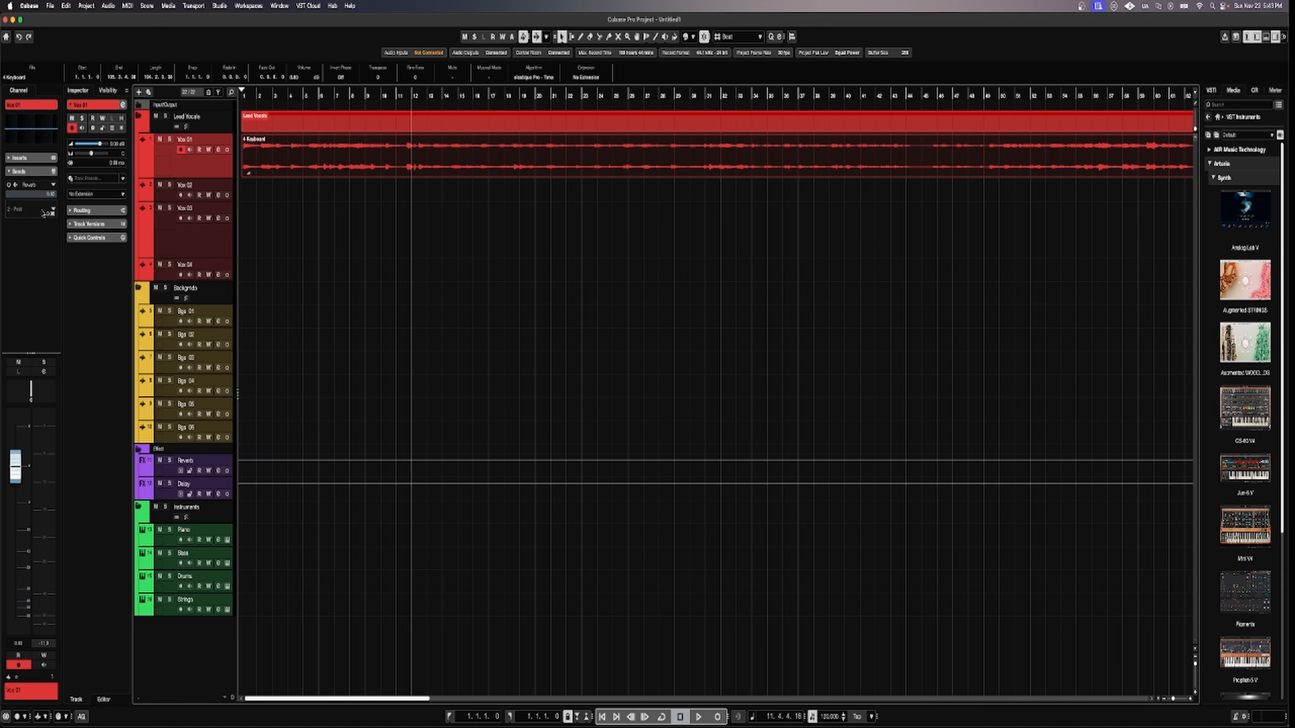
Route Vox 01's second send to Delay, switch it on, and A/B it during playback.
click(44, 213)
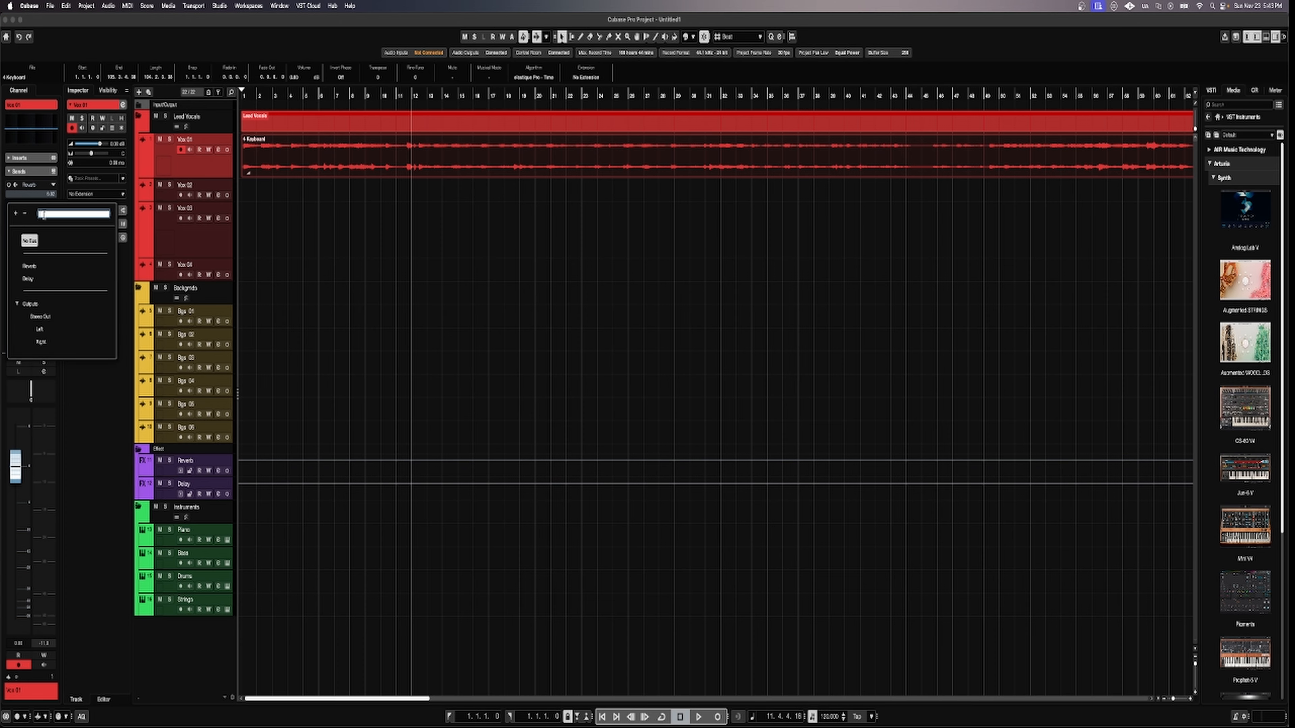
click(28, 279)
click(8, 205)
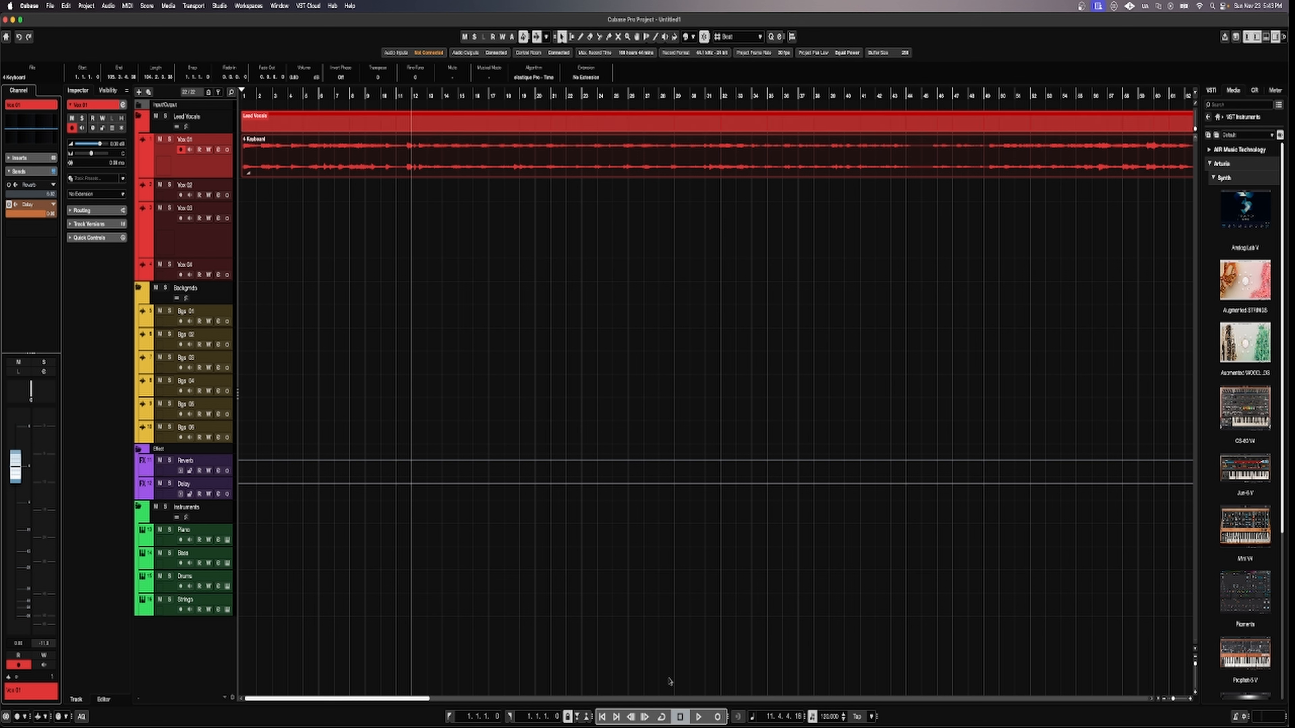
click(699, 717)
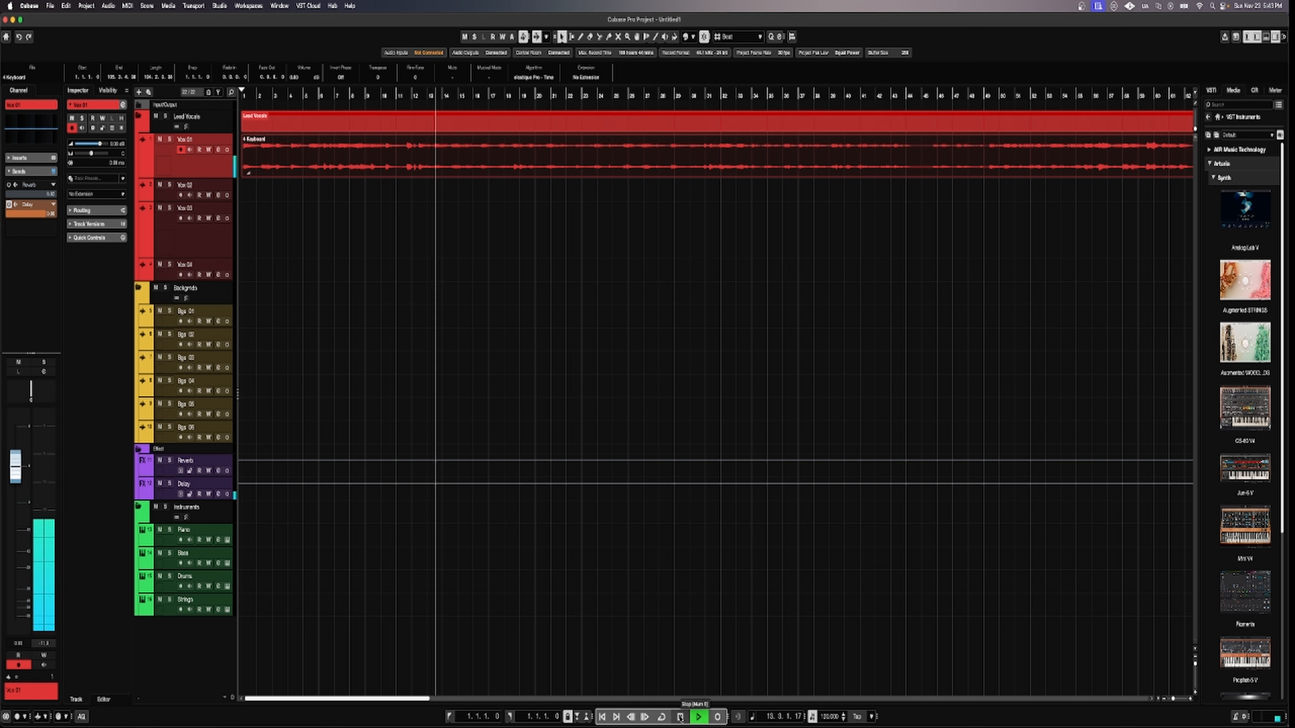
click(681, 717)
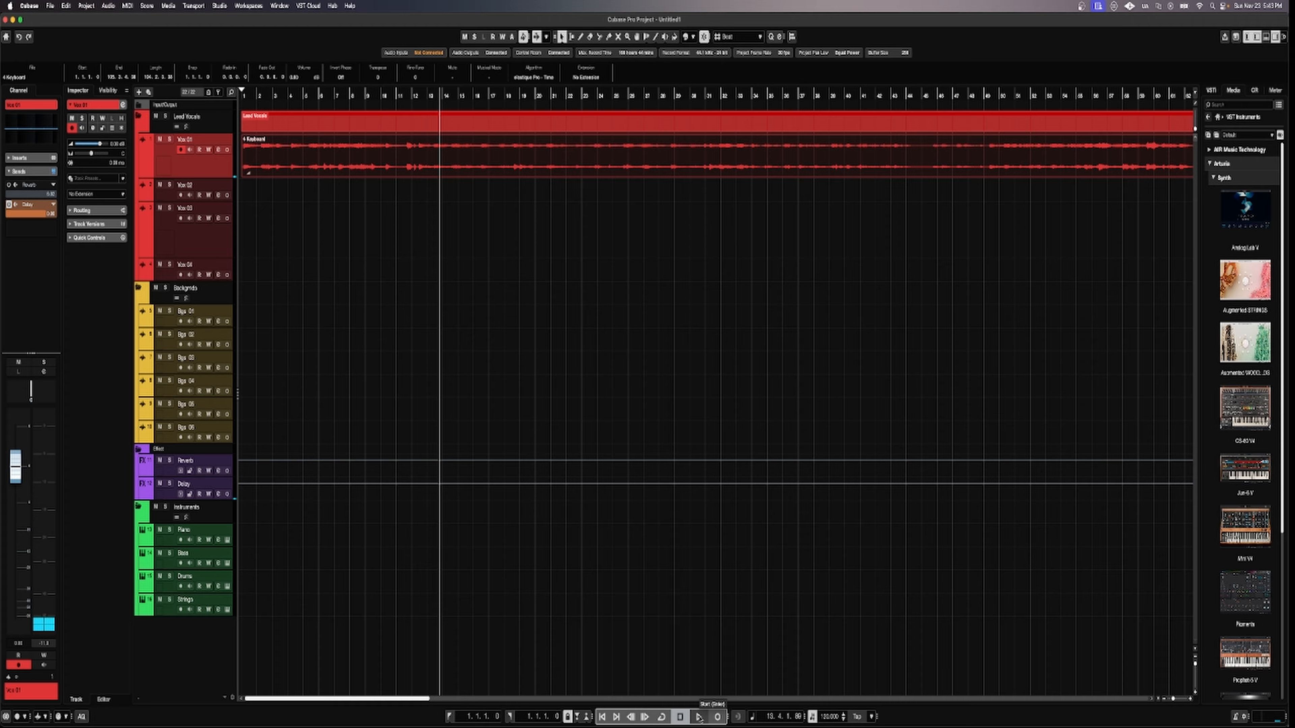
click(699, 717)
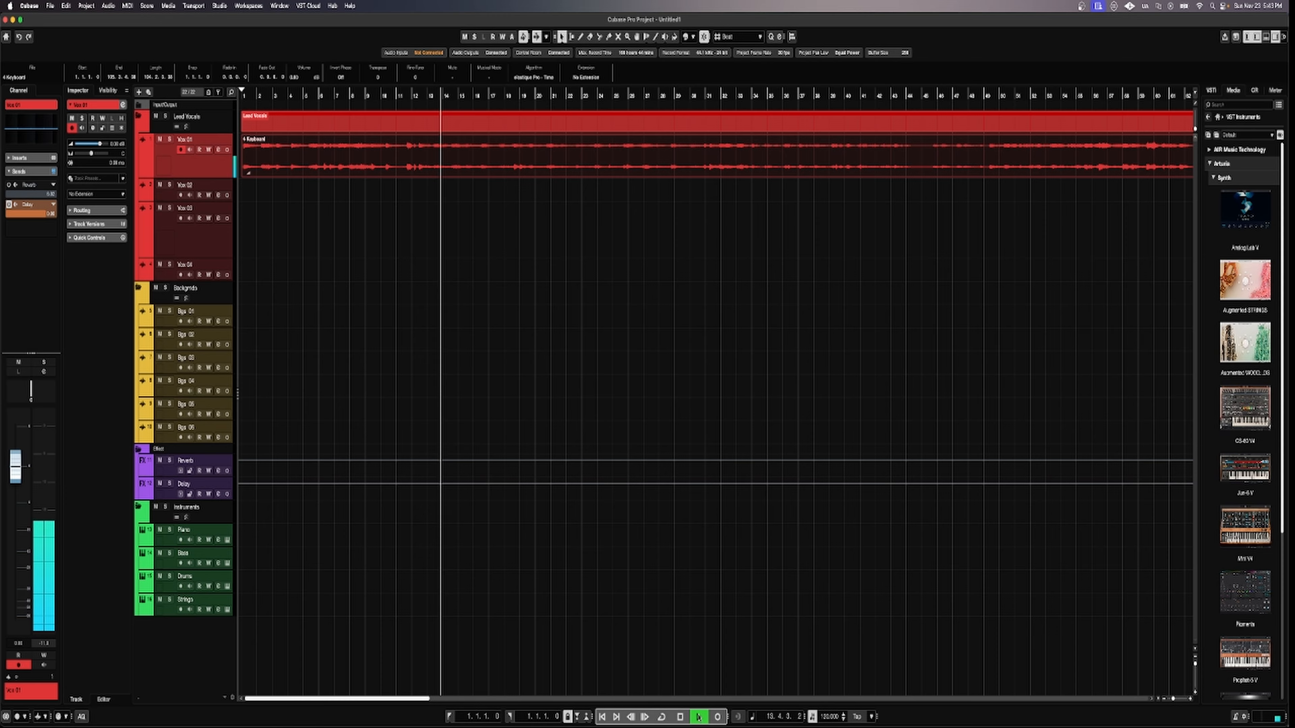
click(9, 205)
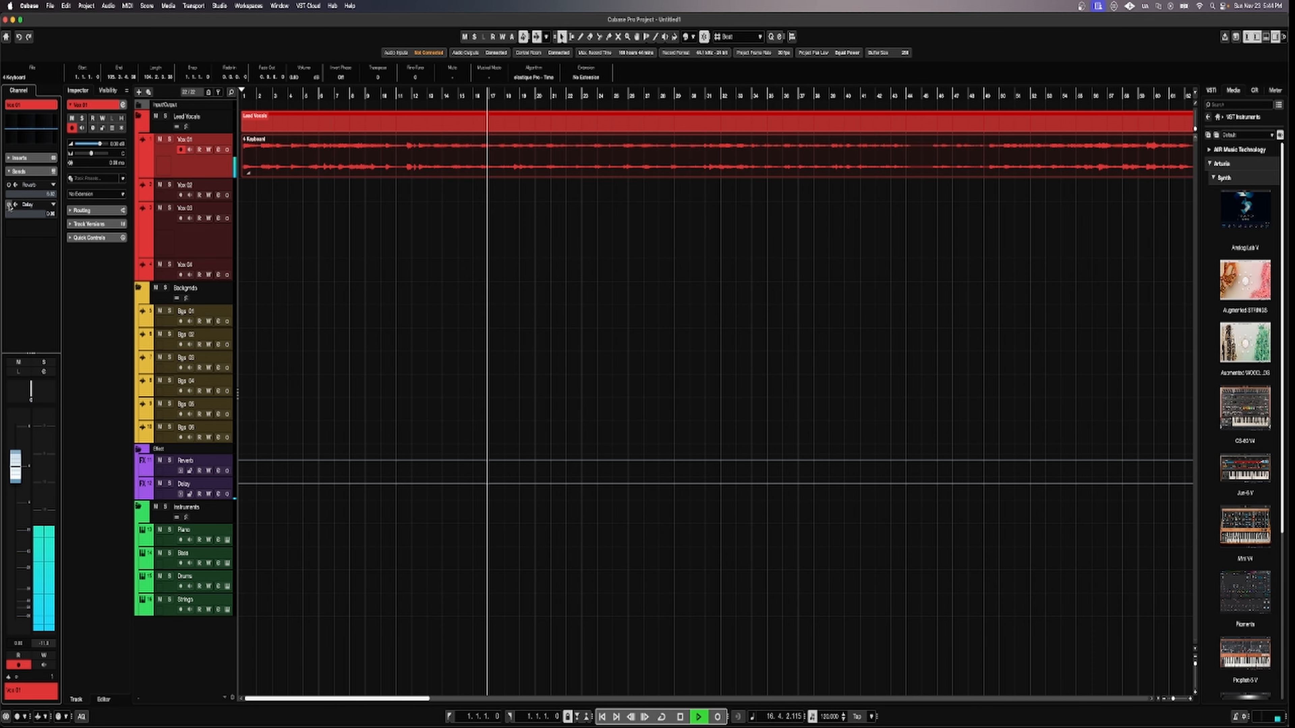
click(9, 205)
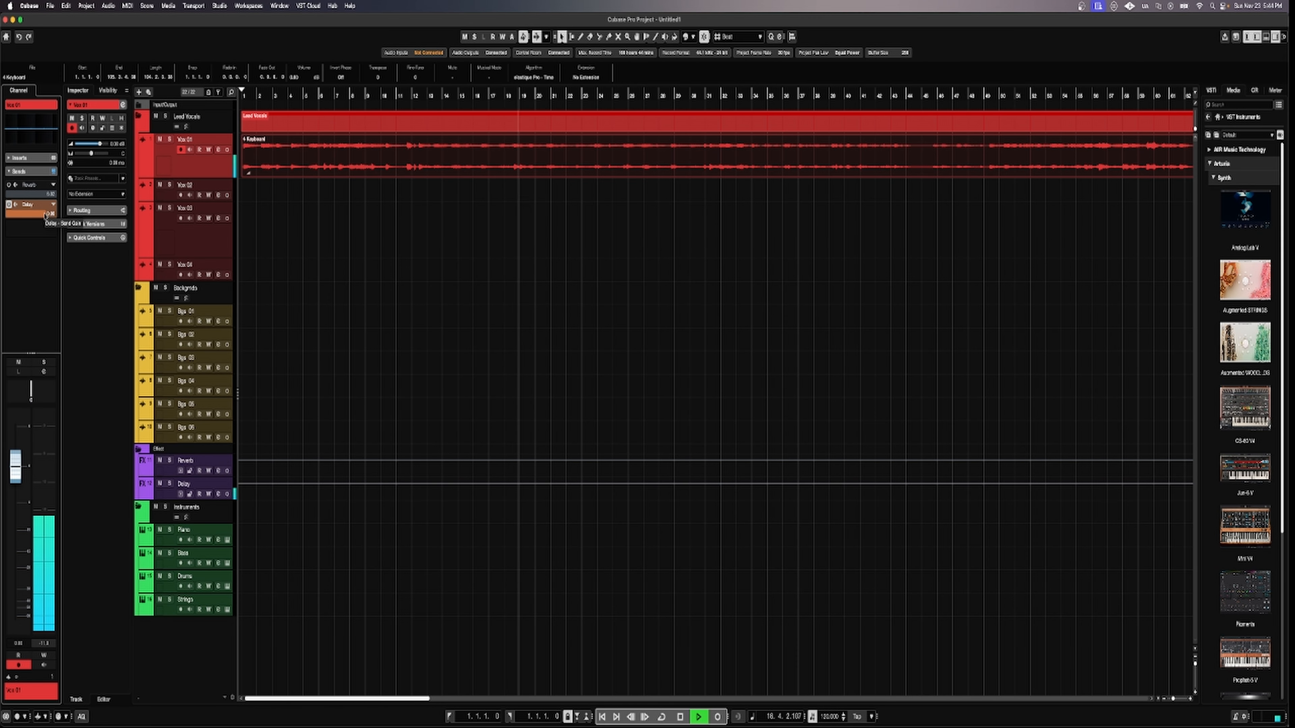
Set the Delay send to -6.71 and the re-enabled Reverb send to about -11.8, then stop.
drag(46, 214, 16, 218)
click(8, 185)
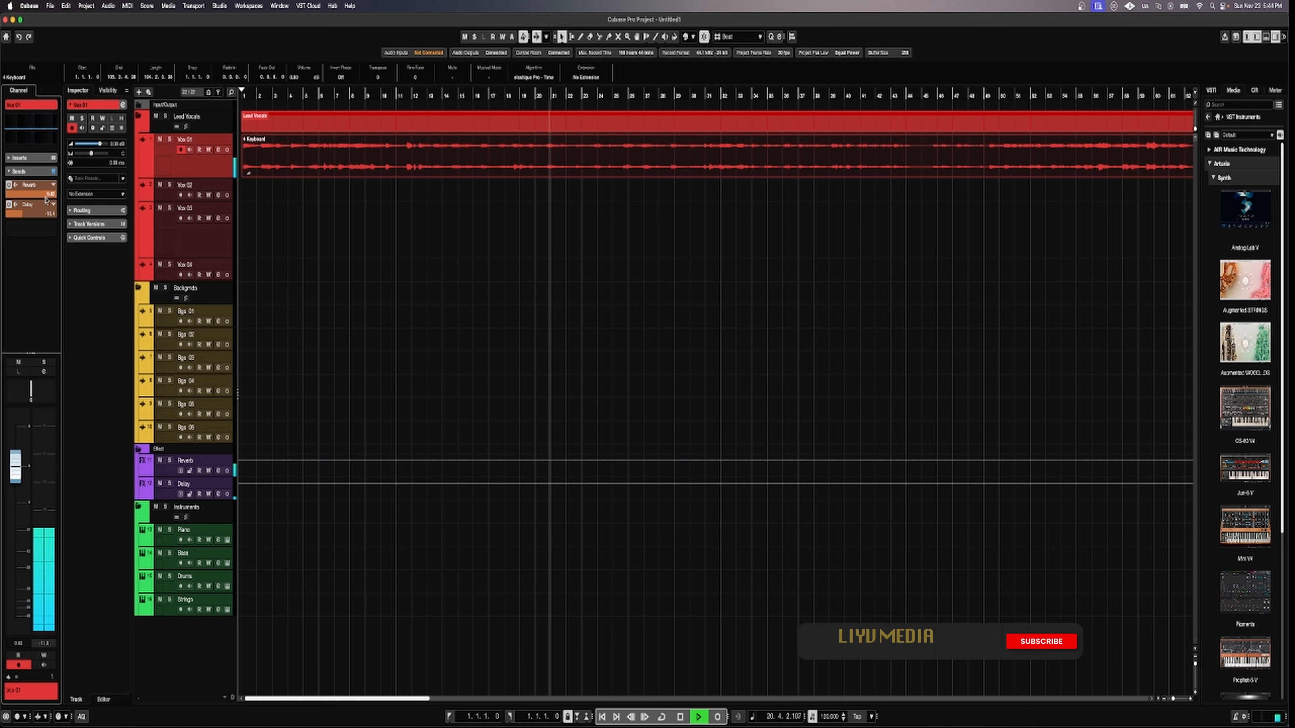
drag(23, 199, 15, 202)
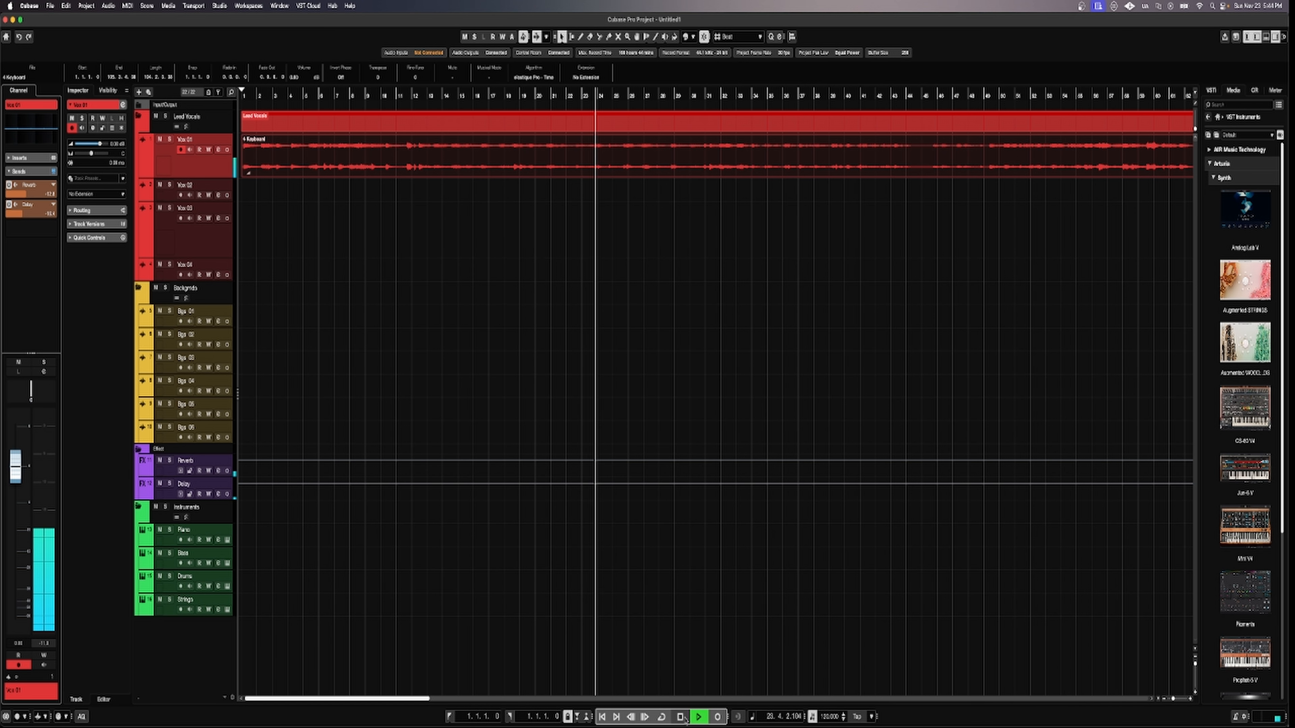
key(space)
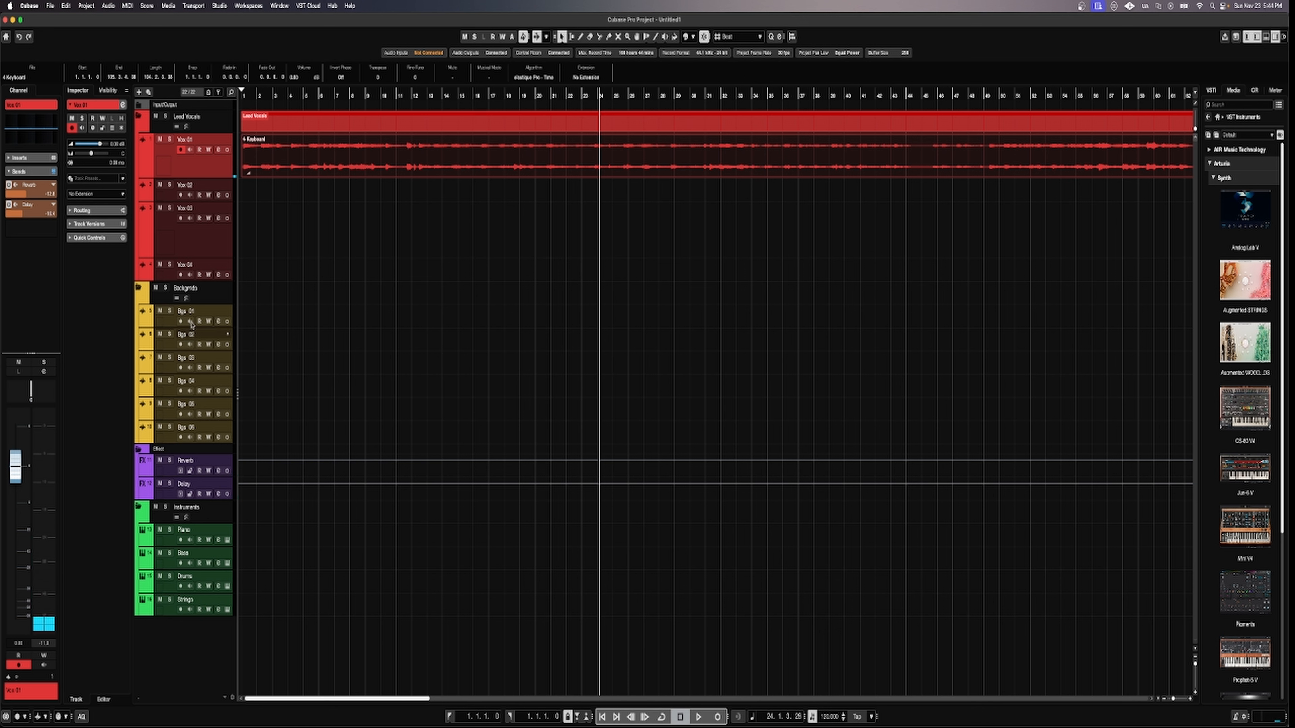
Select Bgs 01 and add a switched-on send to the Reverb channel in its Sends.
click(170, 325)
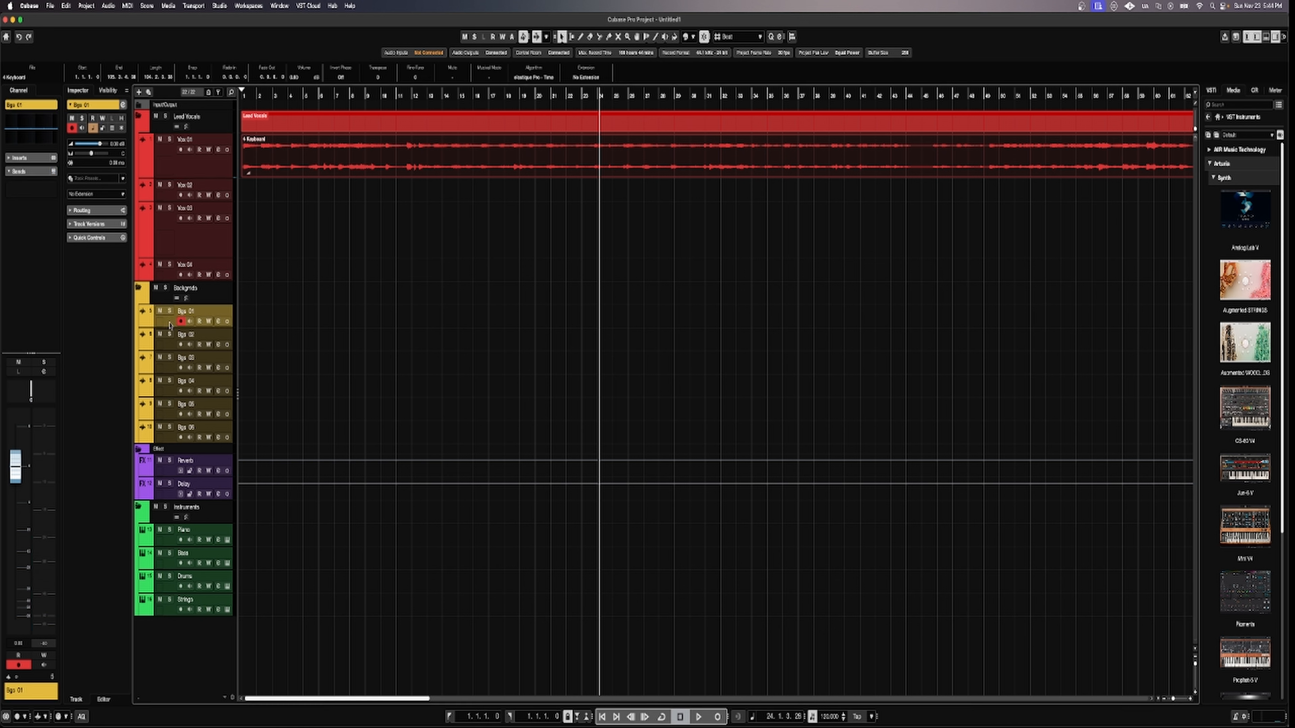
click(18, 173)
click(9, 173)
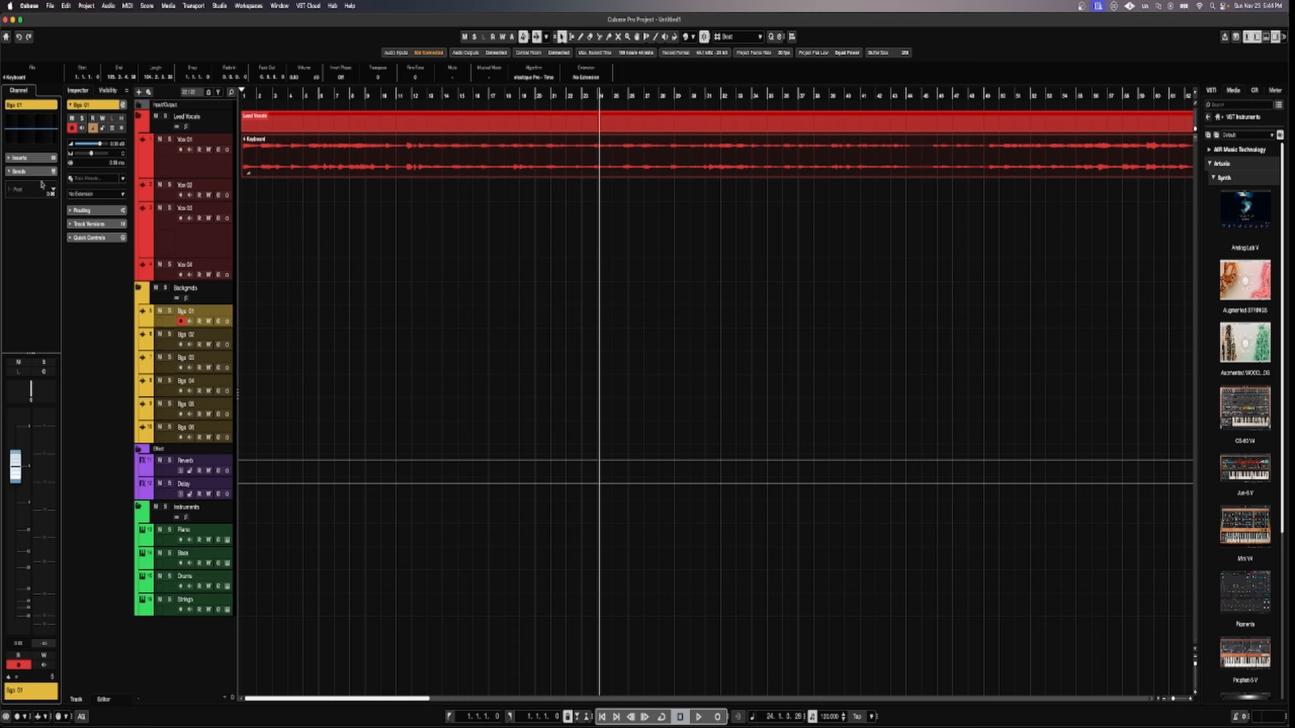
click(51, 192)
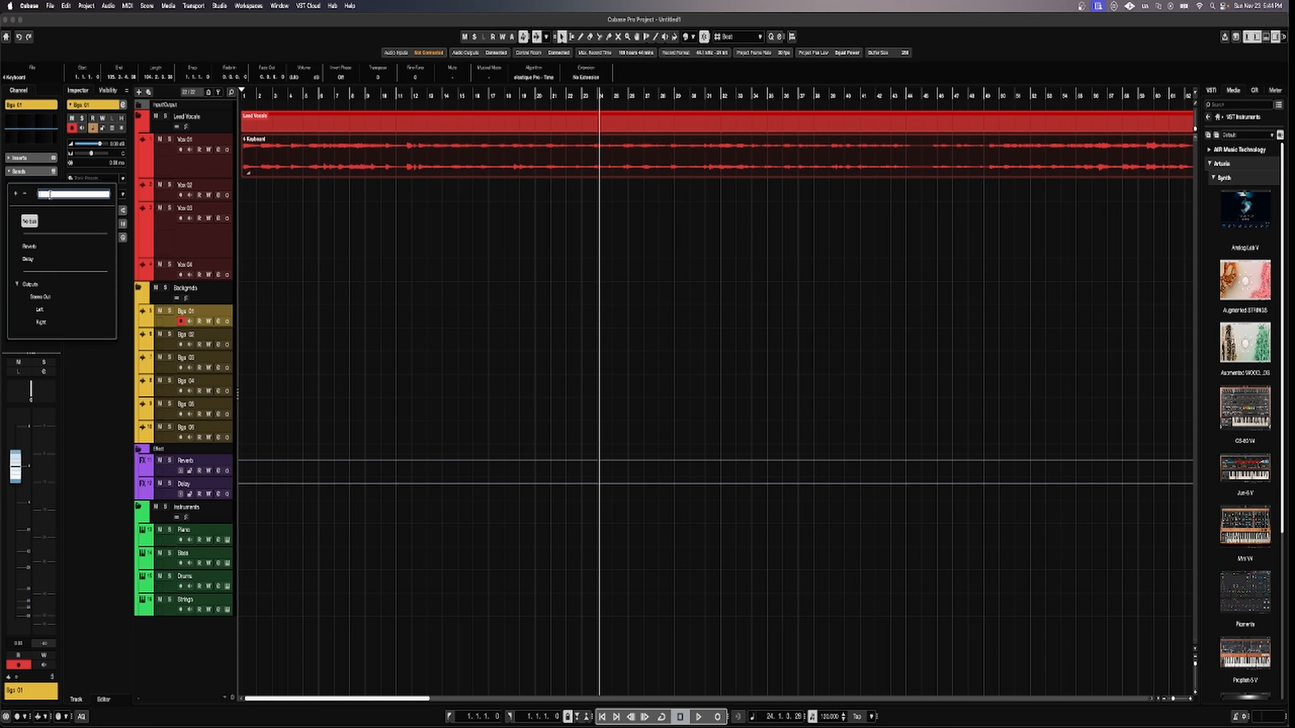
click(29, 246)
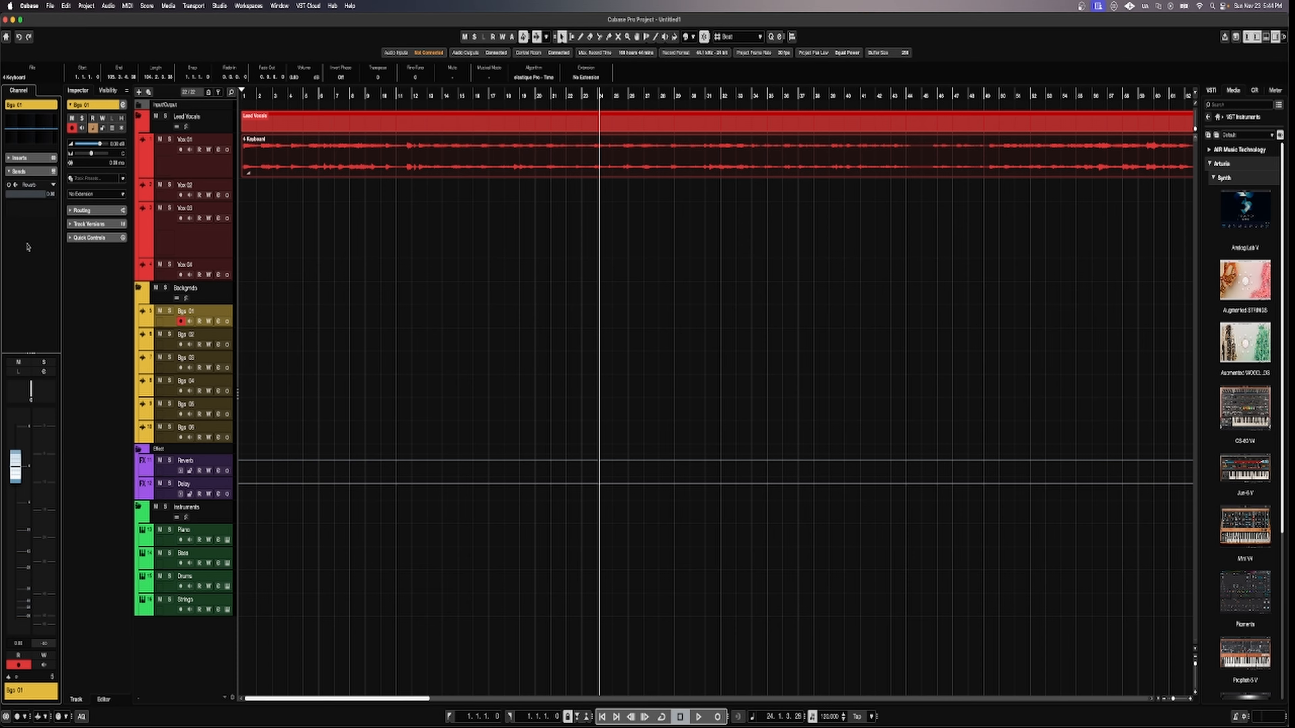
click(9, 186)
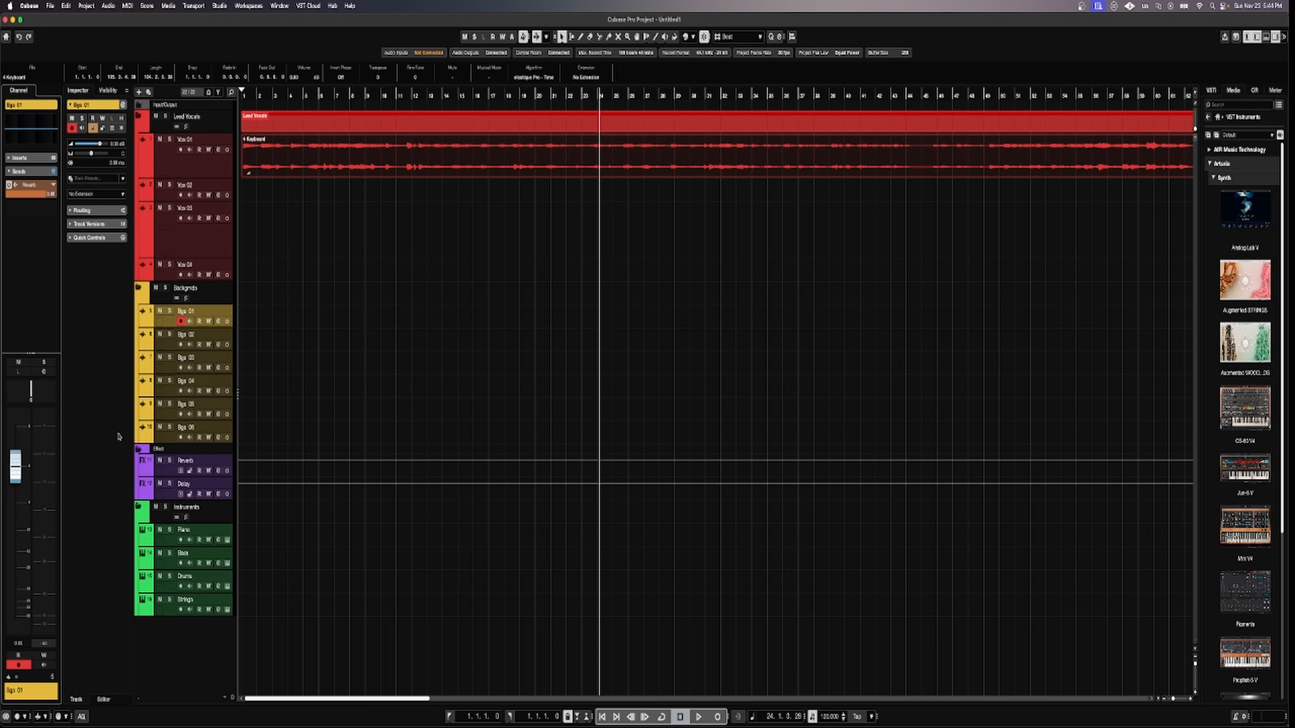
click(97, 378)
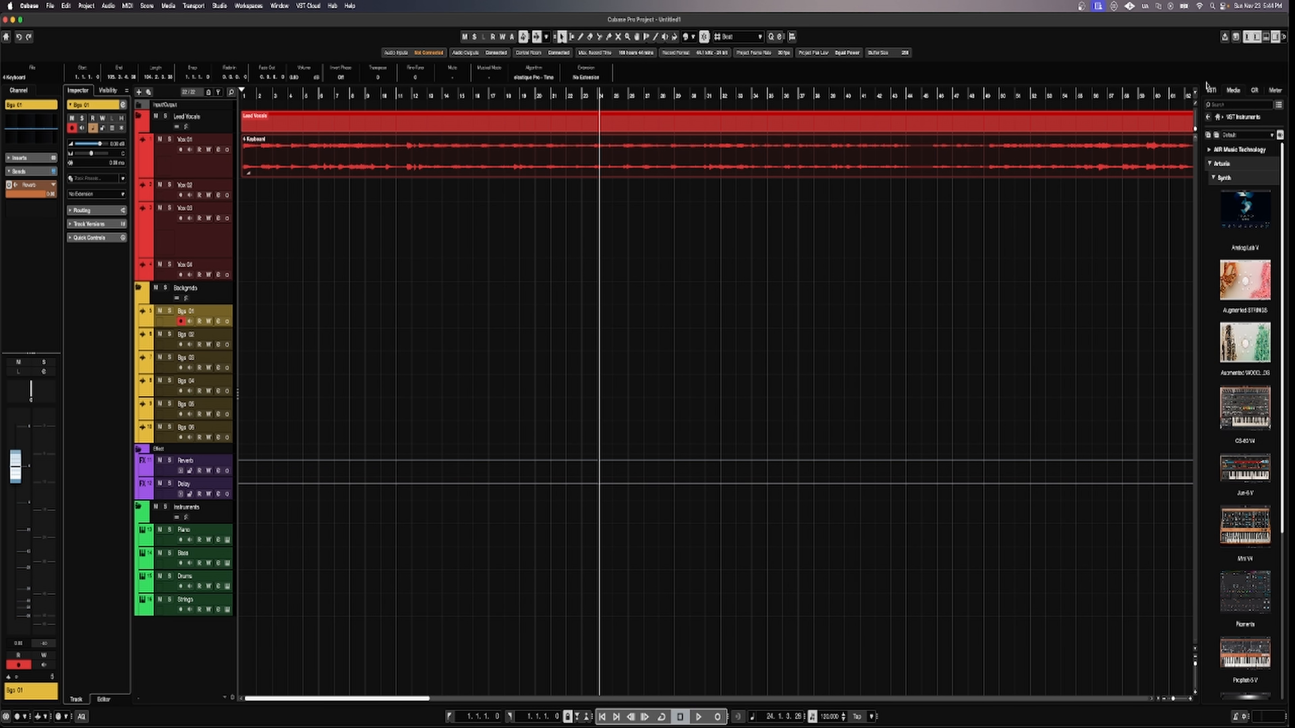
Show the MixConsole, return to the project start, and delete the Keyboard and vocal parts.
click(1266, 36)
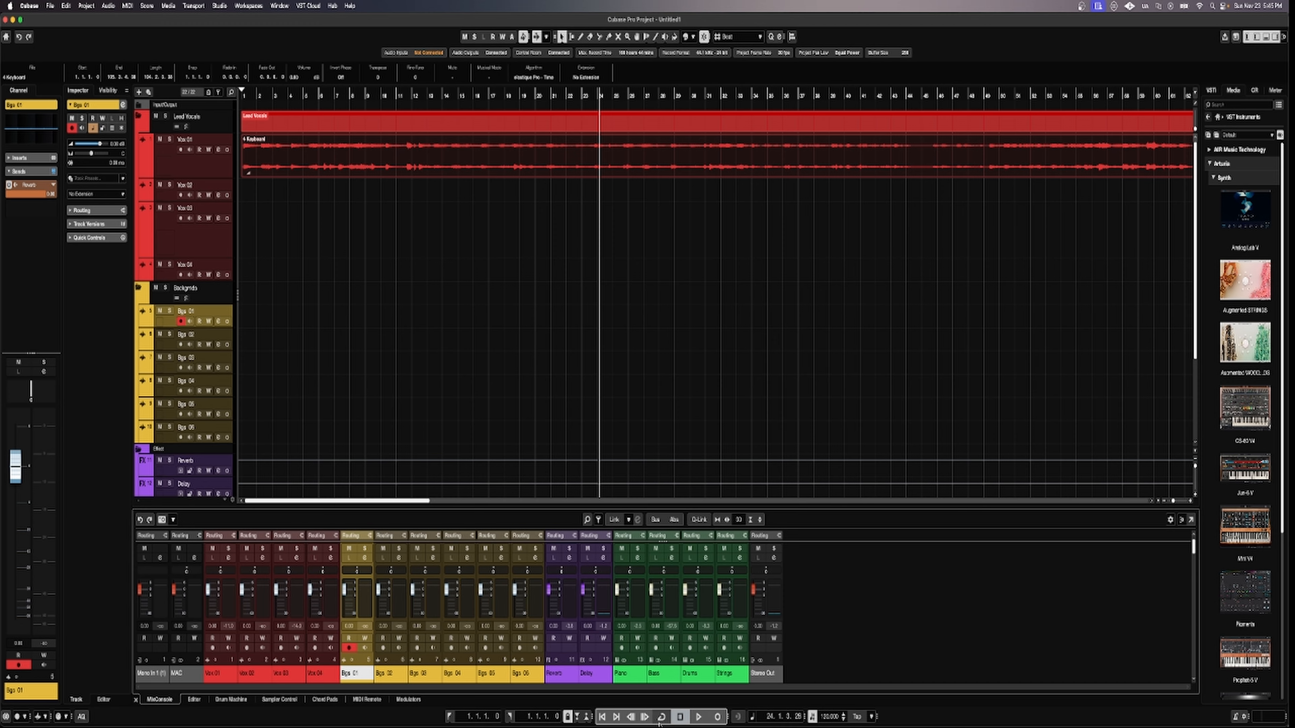
click(602, 717)
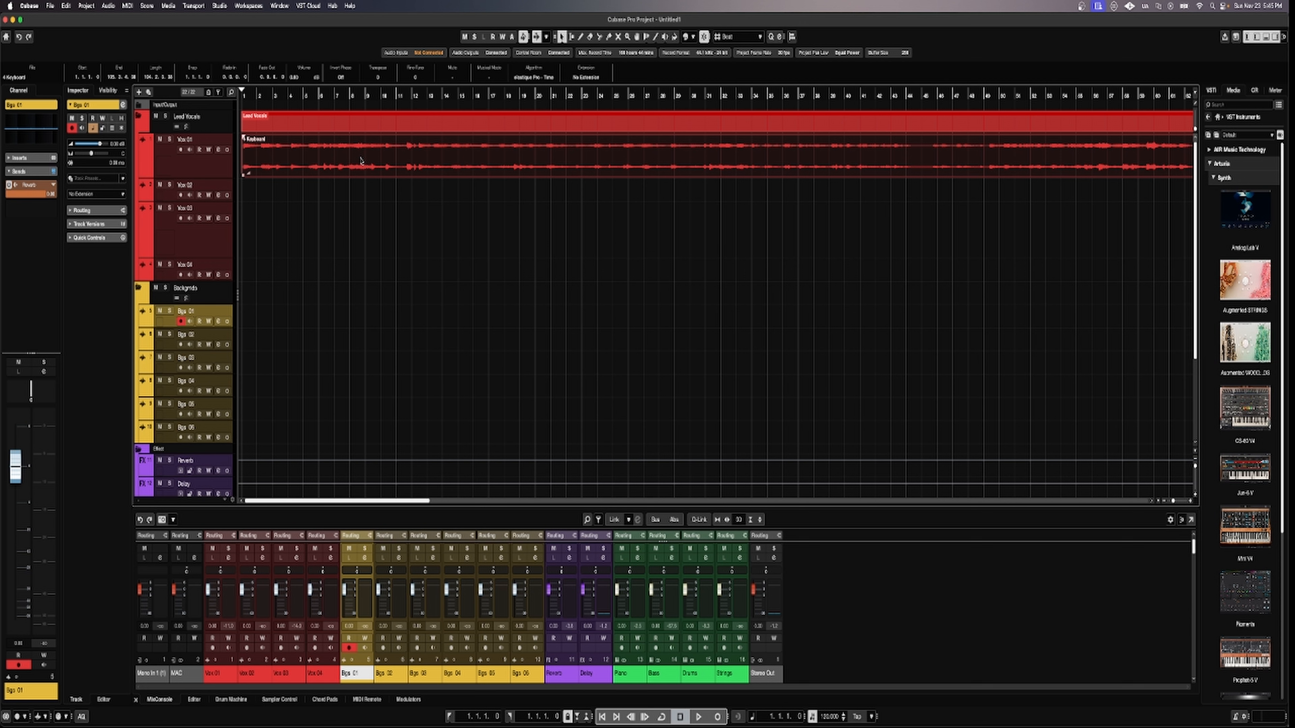
key(Delete)
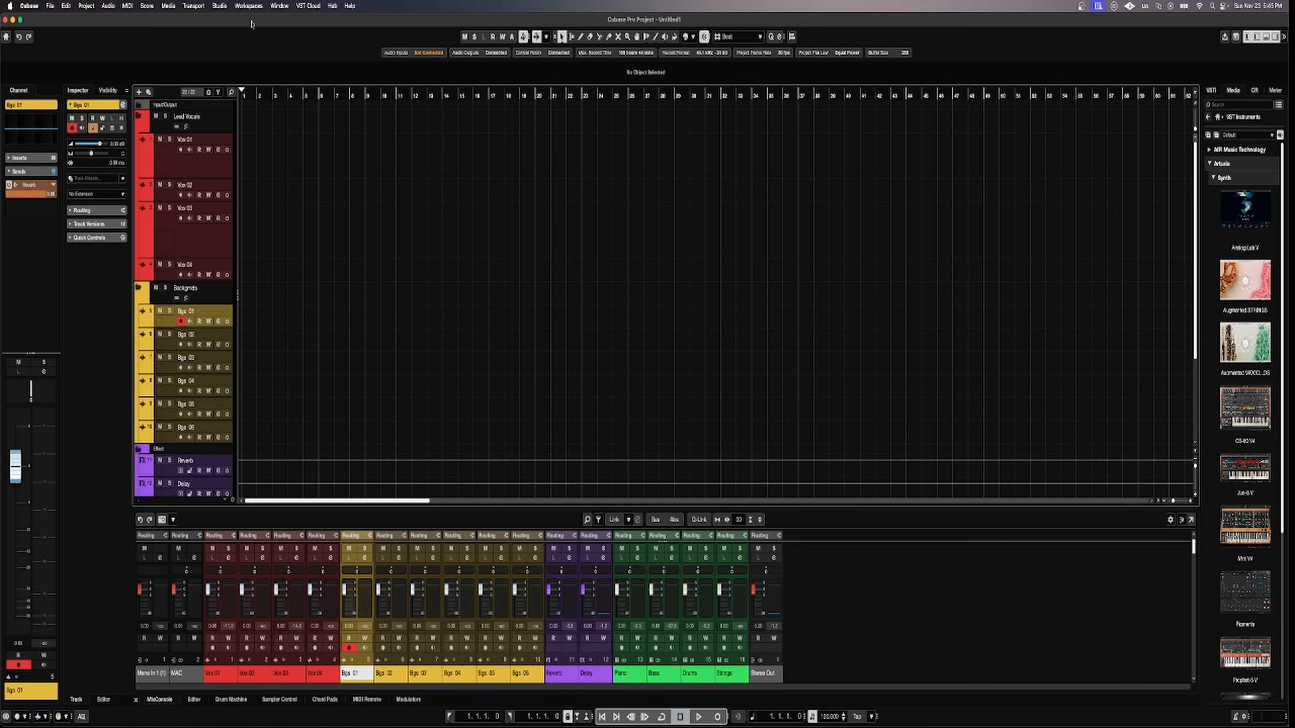
Open the project Pool, allowing Downloads folder access, and expand its Audio folder.
click(224, 6)
mouse_move(200, 7)
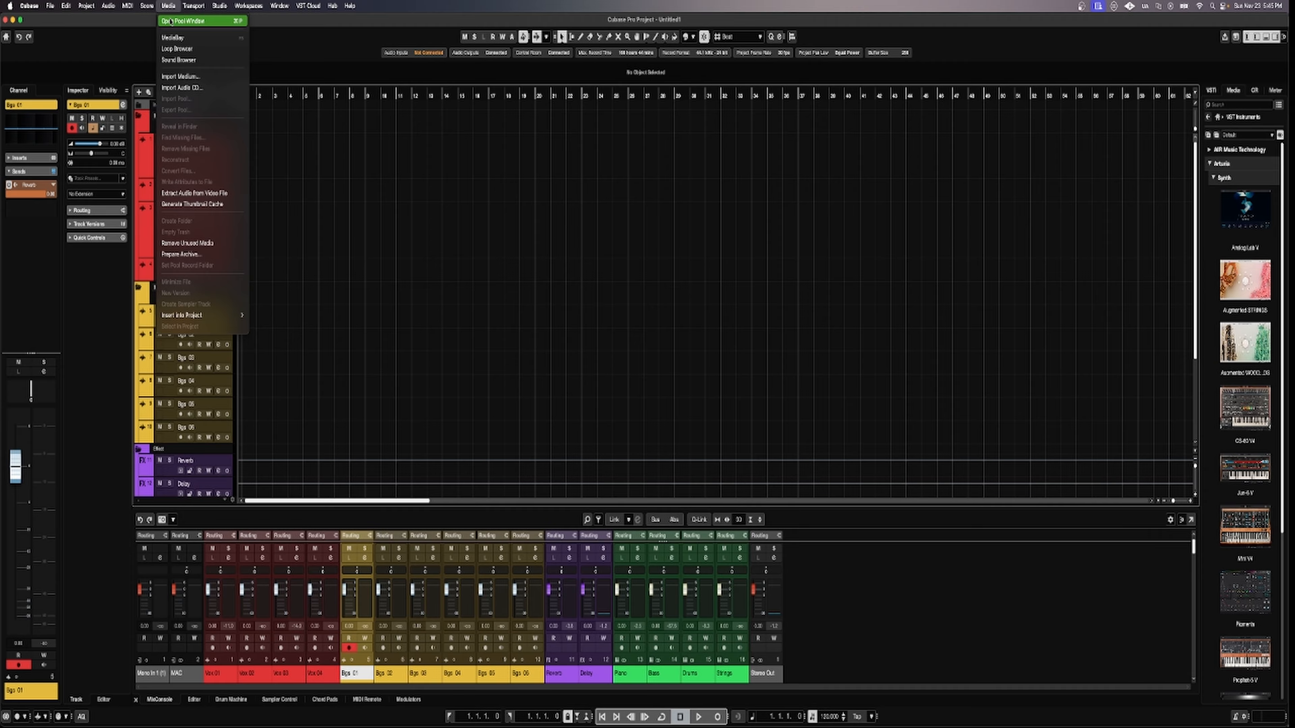
click(169, 21)
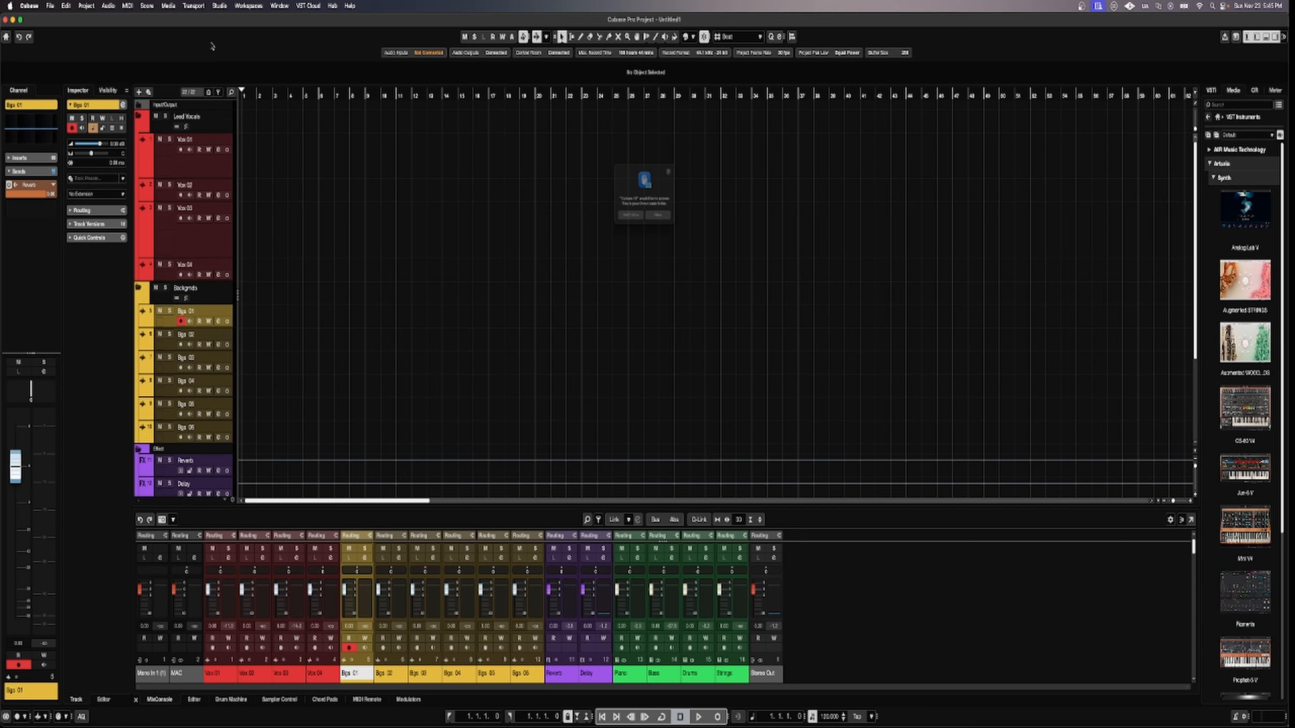
click(658, 232)
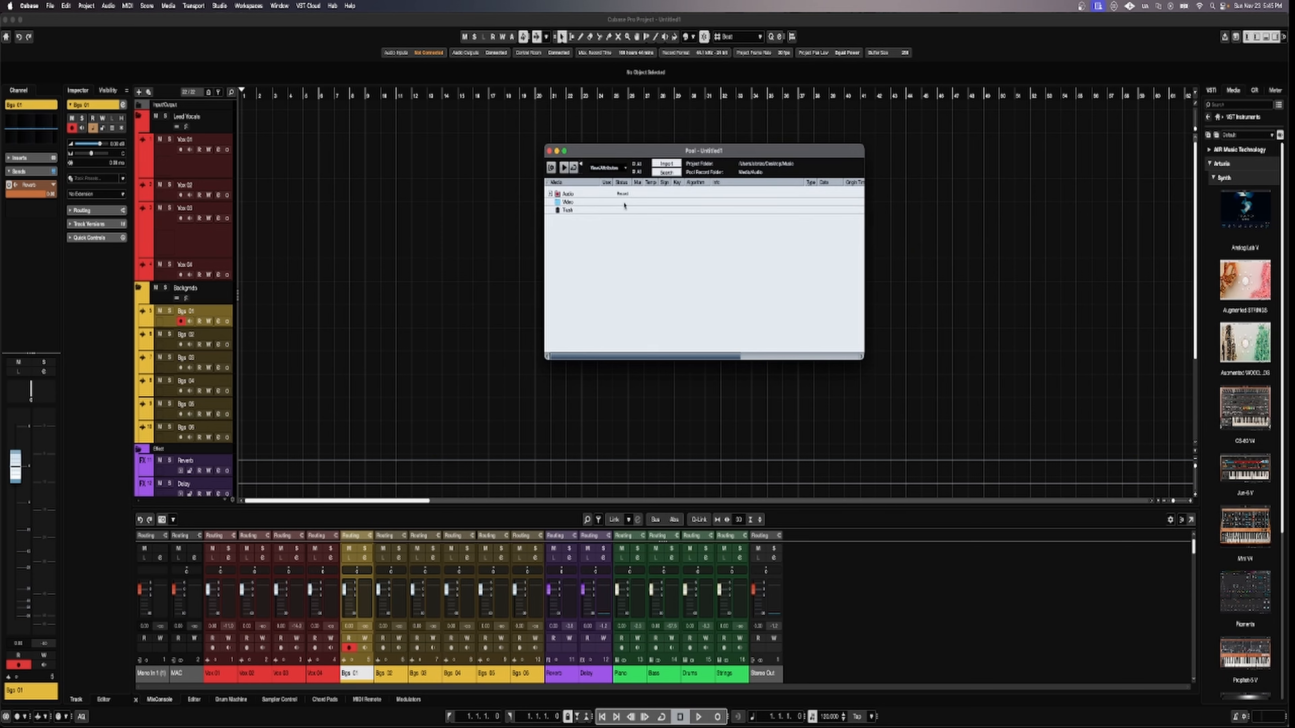
click(551, 194)
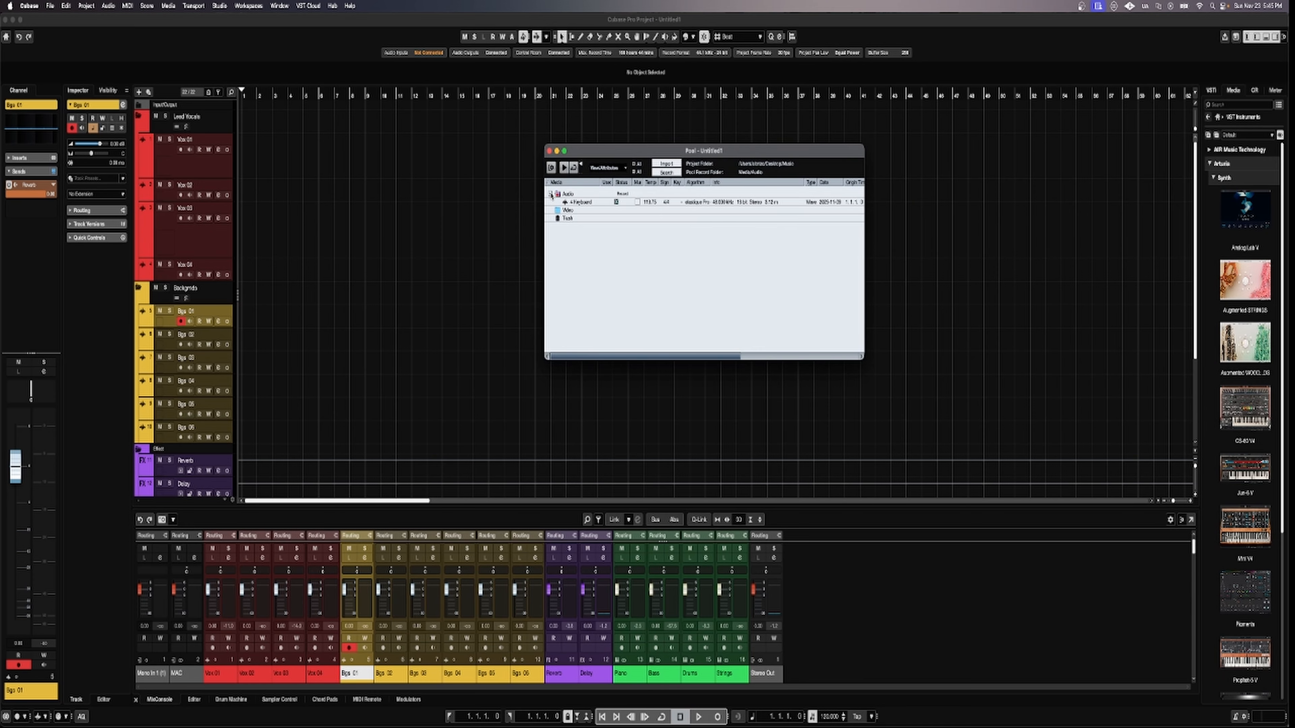
Remove the unused Keyboard clip from the Pool without trashing it, then close the Pool.
double_click(662, 202)
right_click(663, 201)
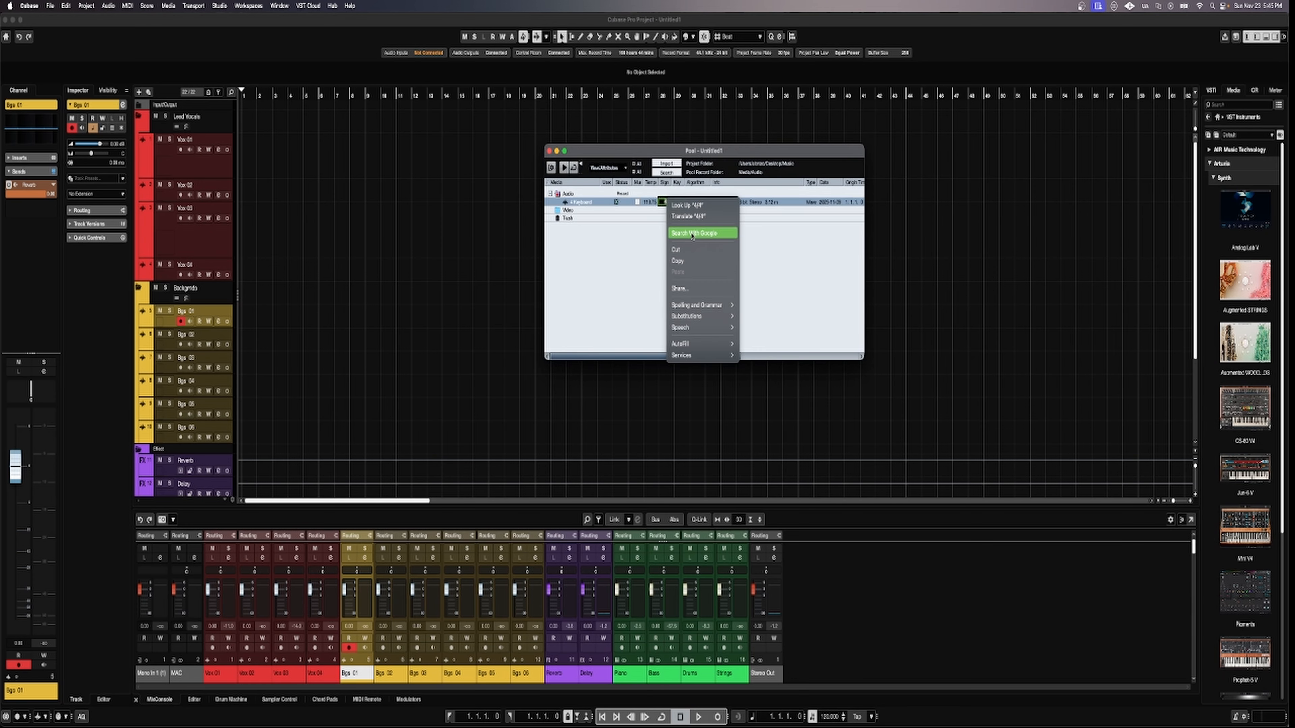
click(626, 274)
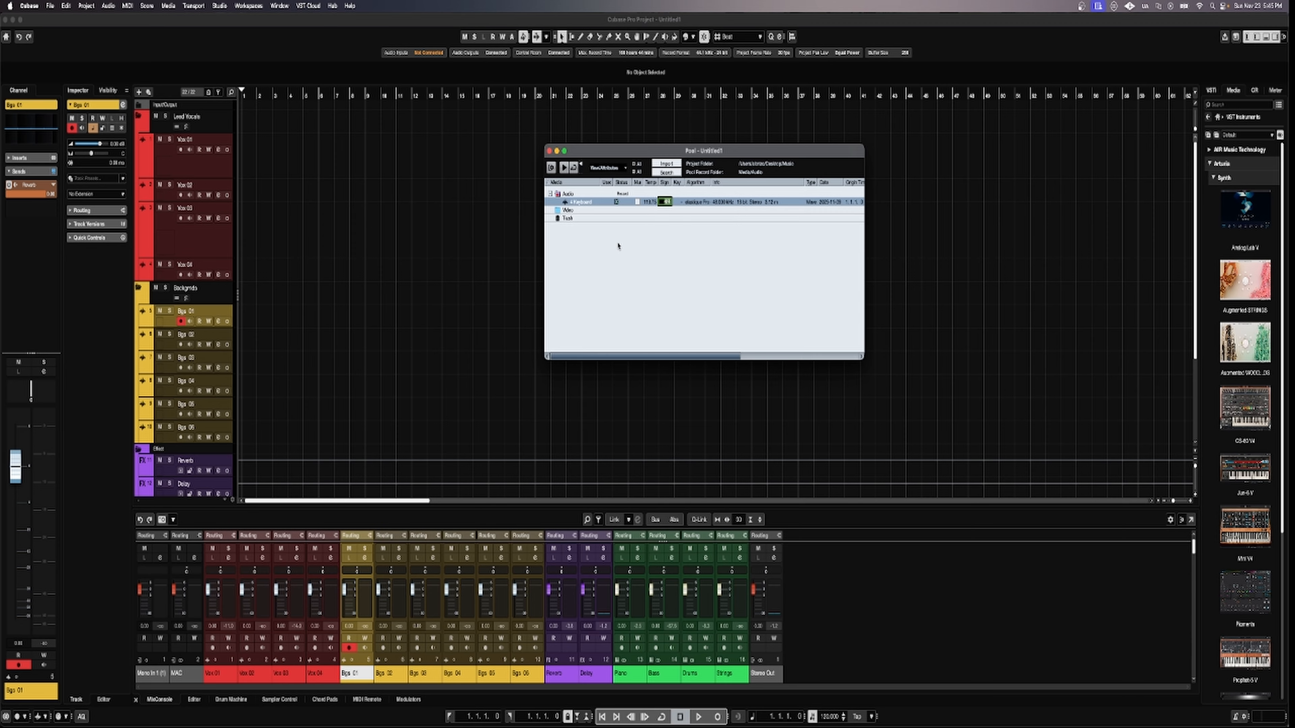
right_click(576, 203)
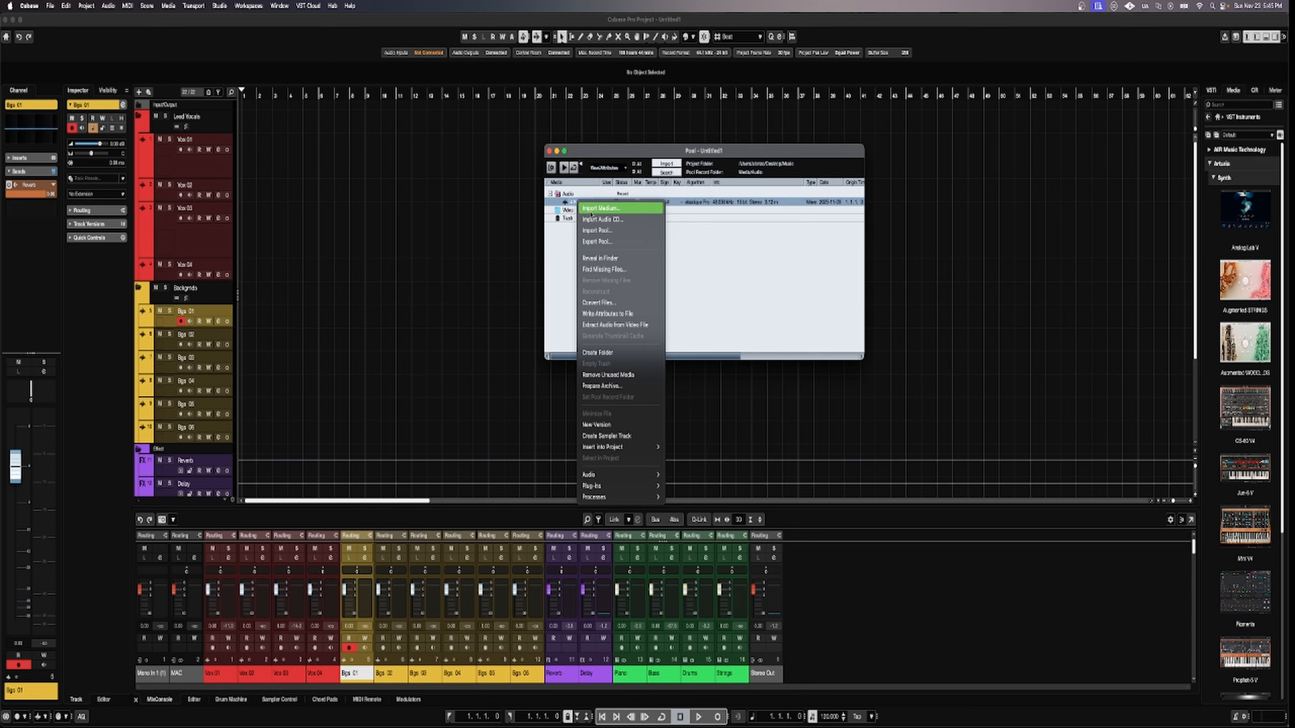
click(608, 375)
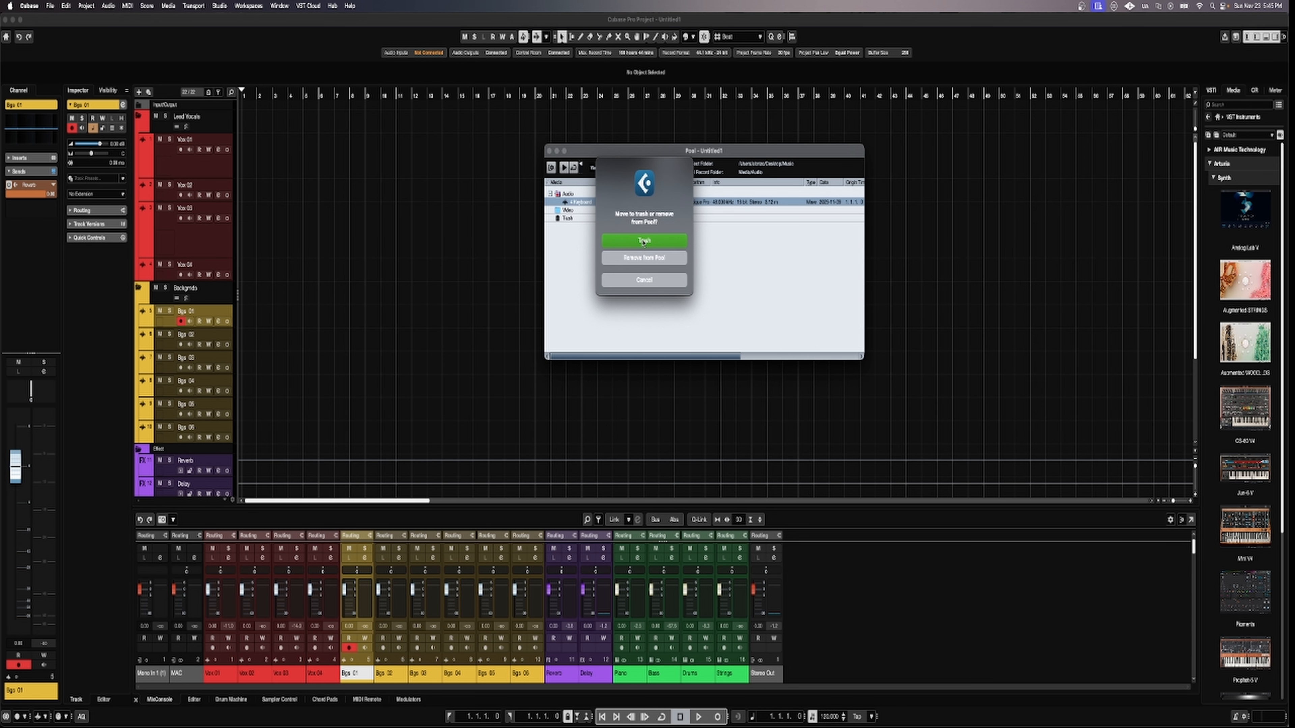
click(641, 259)
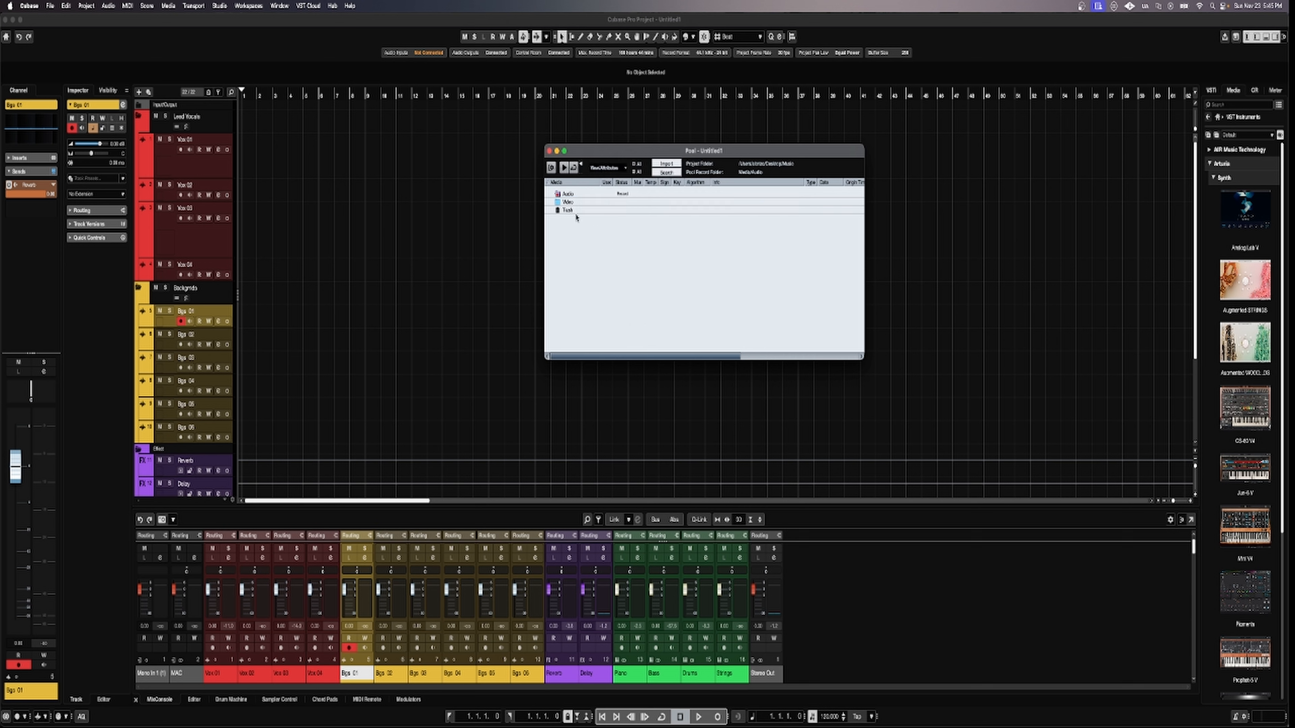
click(549, 151)
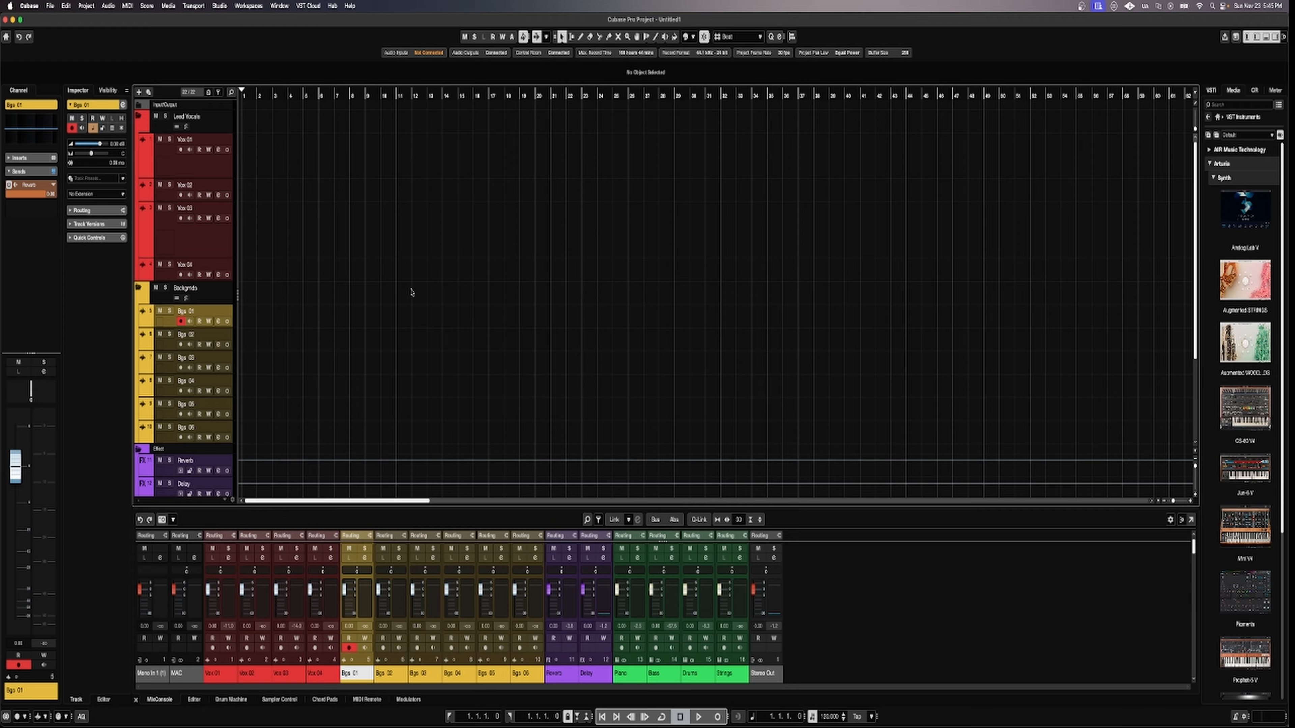
Store the project as a new template via File > Save as Template, entering a preset name.
click(51, 6)
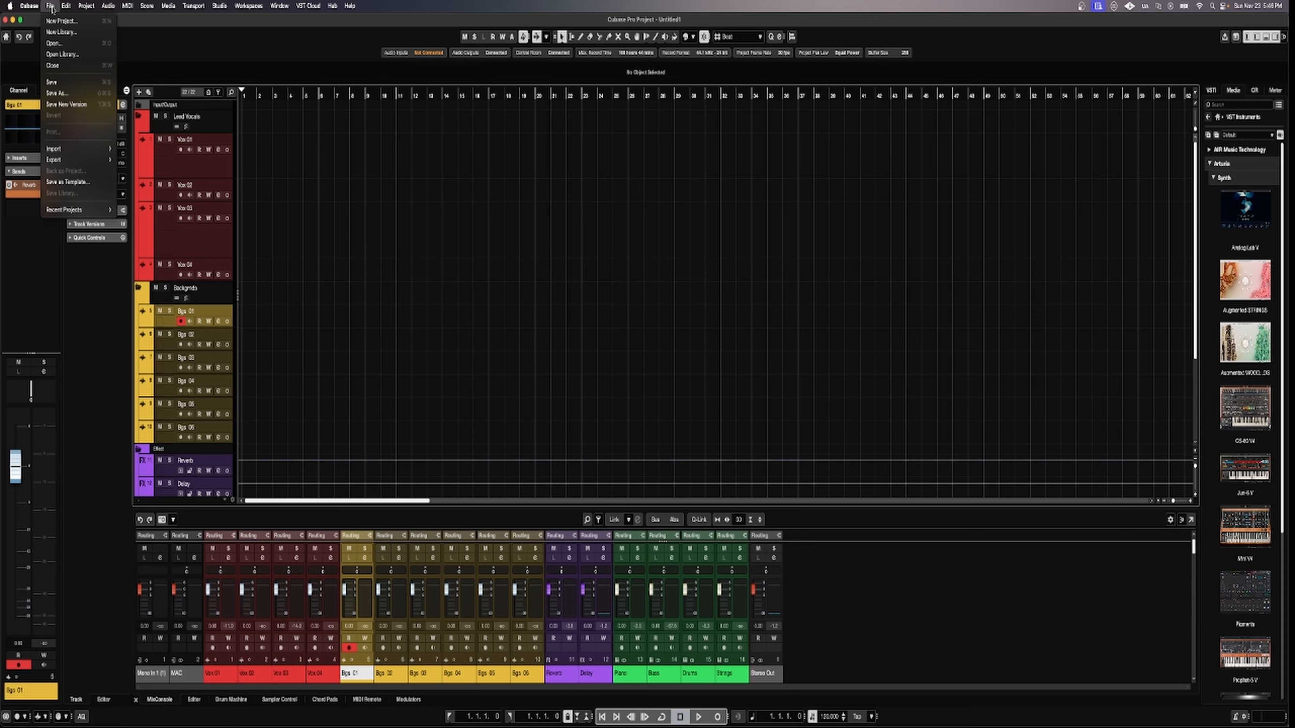
click(71, 183)
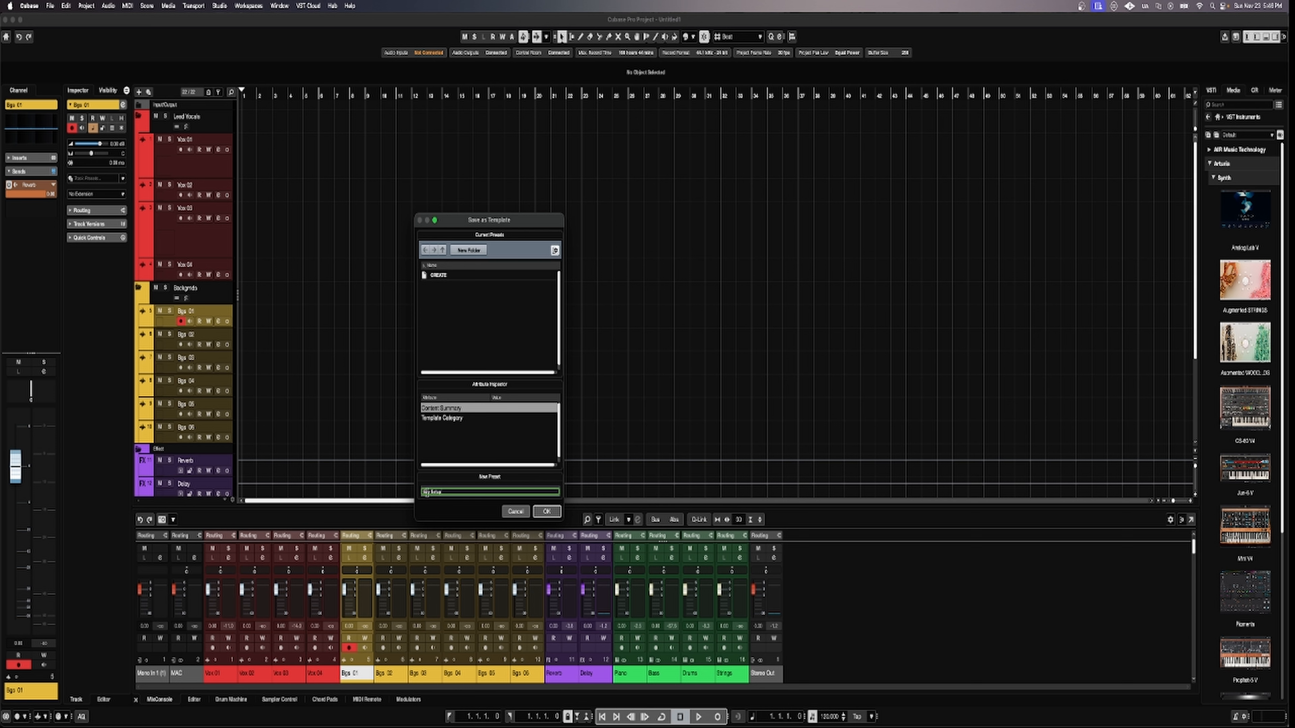
text(a)
click(549, 511)
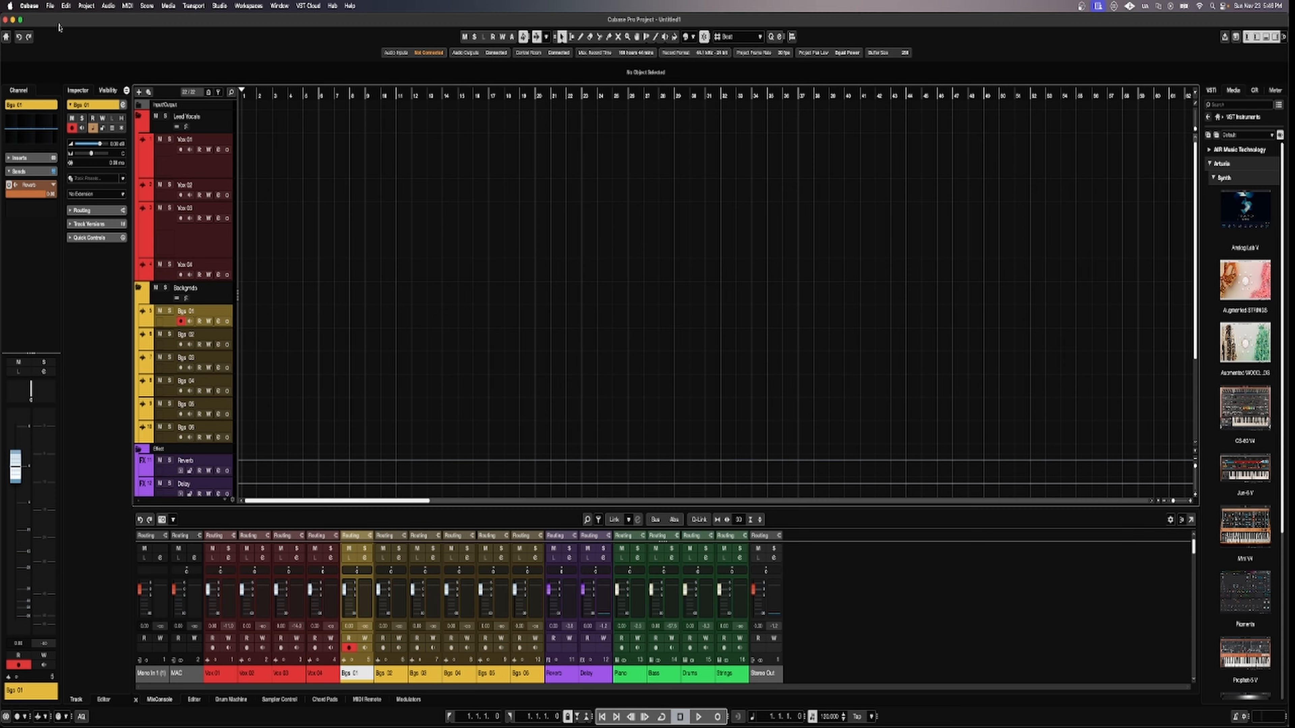
Close the project from the File menu without saving, returning to the Hub.
click(33, 7)
mouse_move(50, 6)
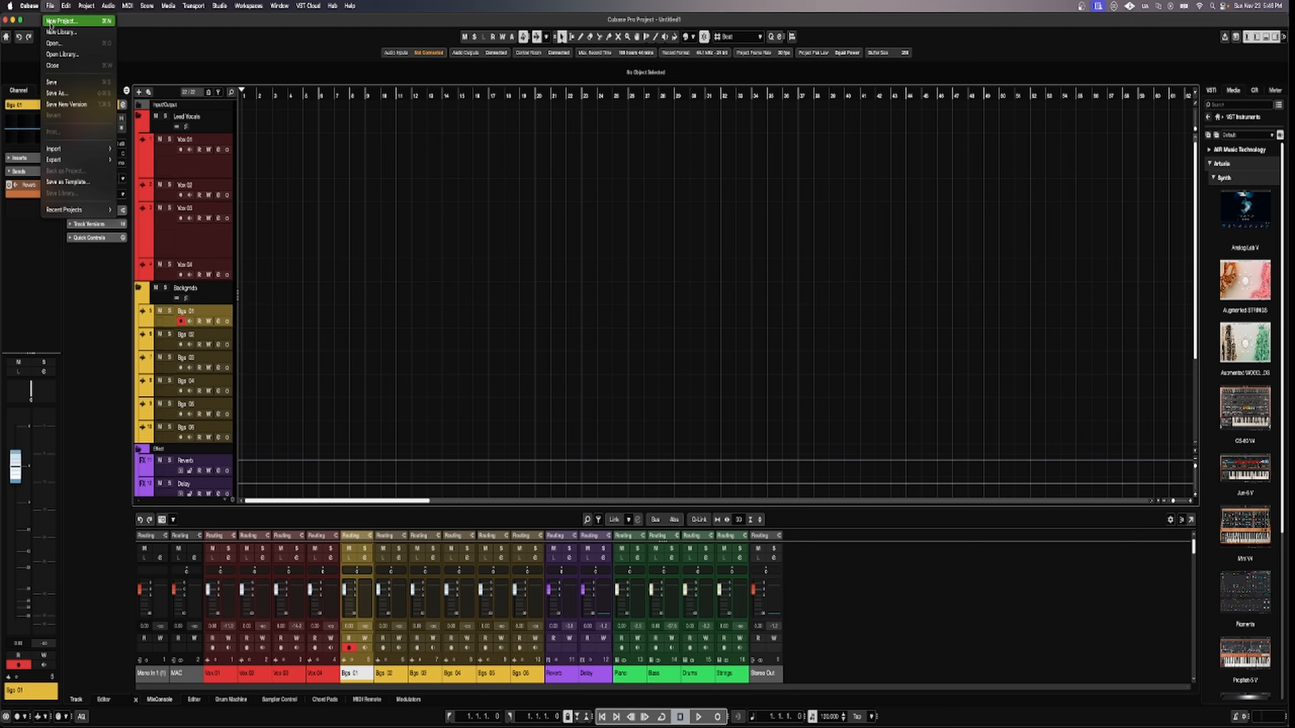
click(61, 67)
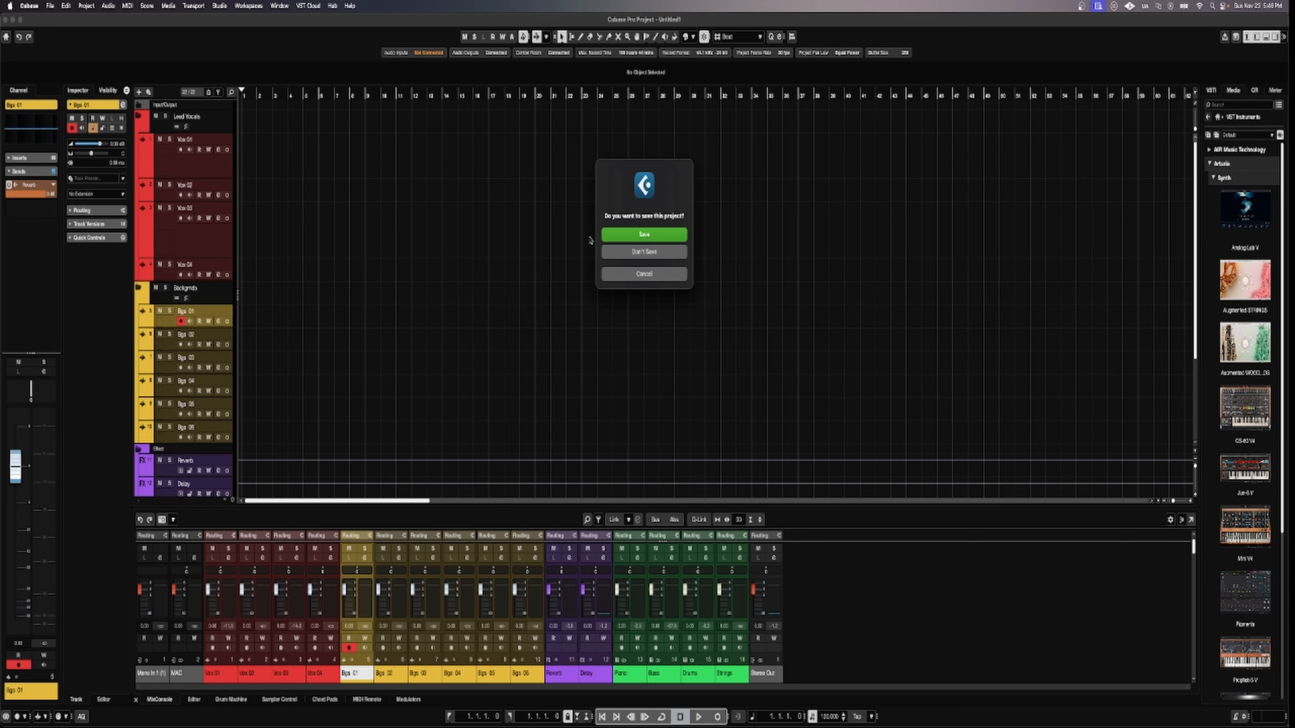
click(645, 252)
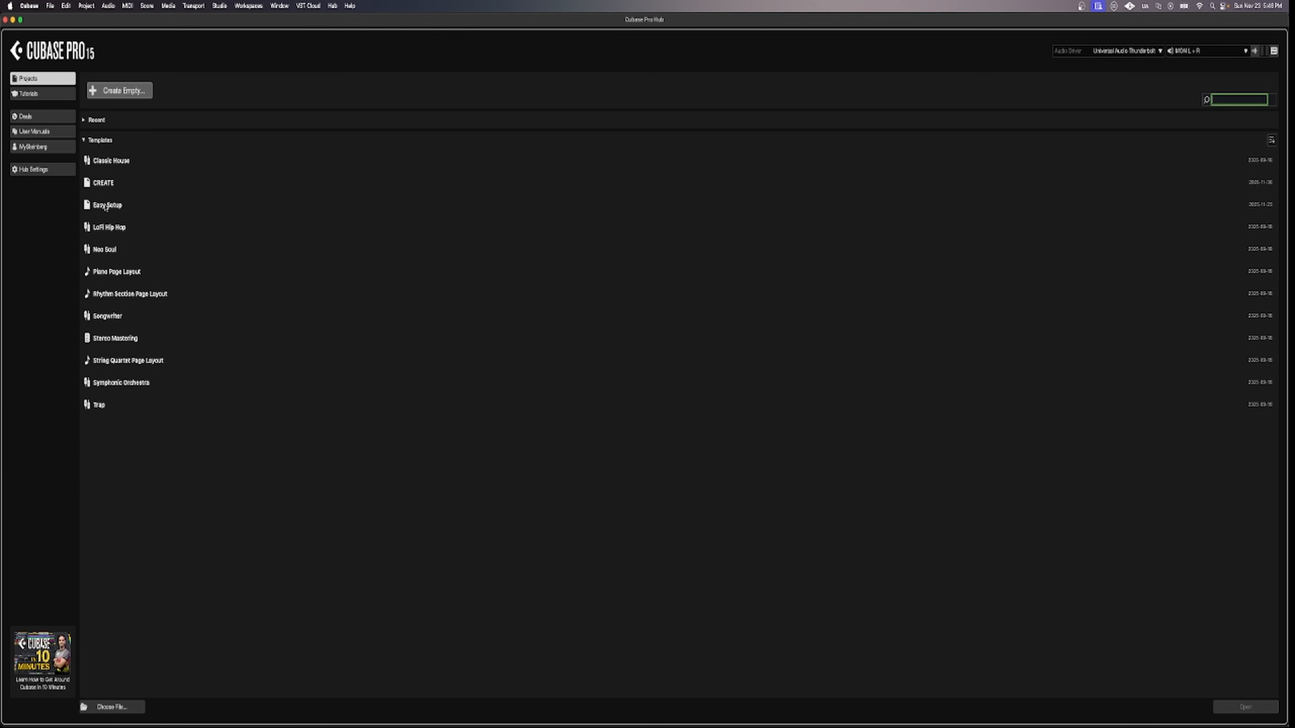
Create a new project from the Easy Setup template, confirming the Music folder as location.
click(117, 209)
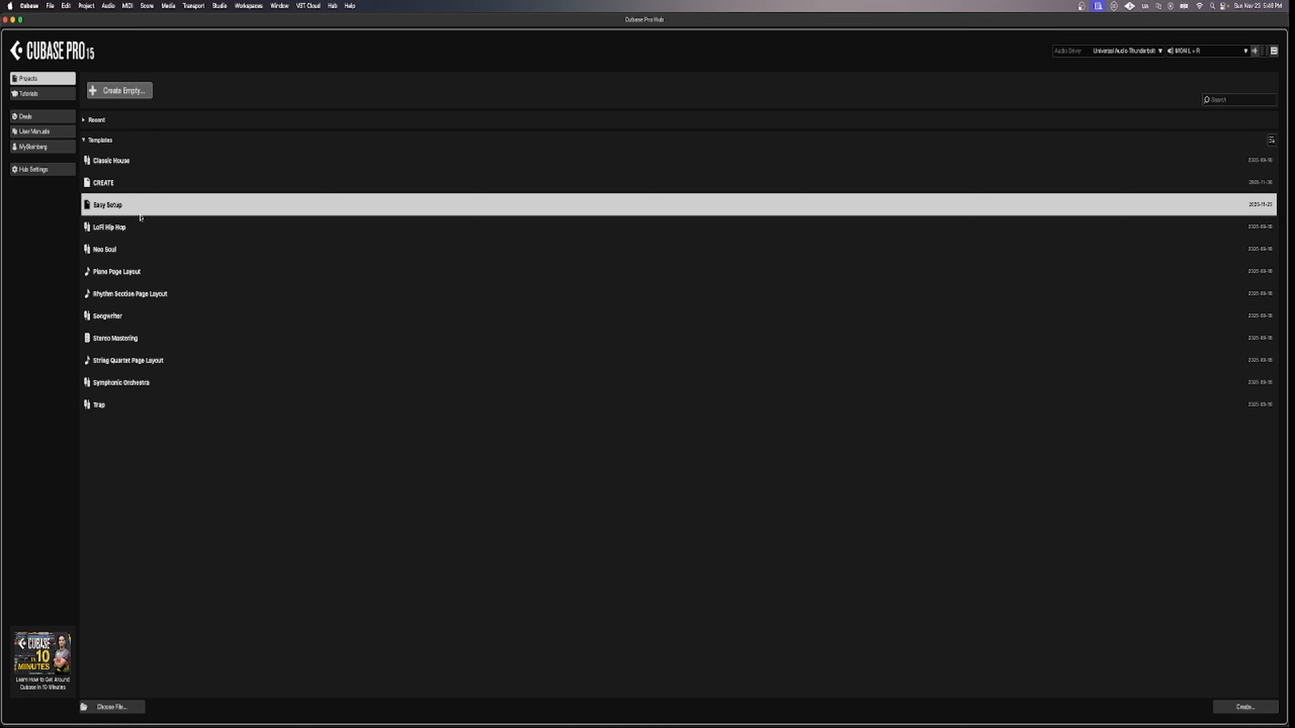
click(1244, 707)
click(774, 346)
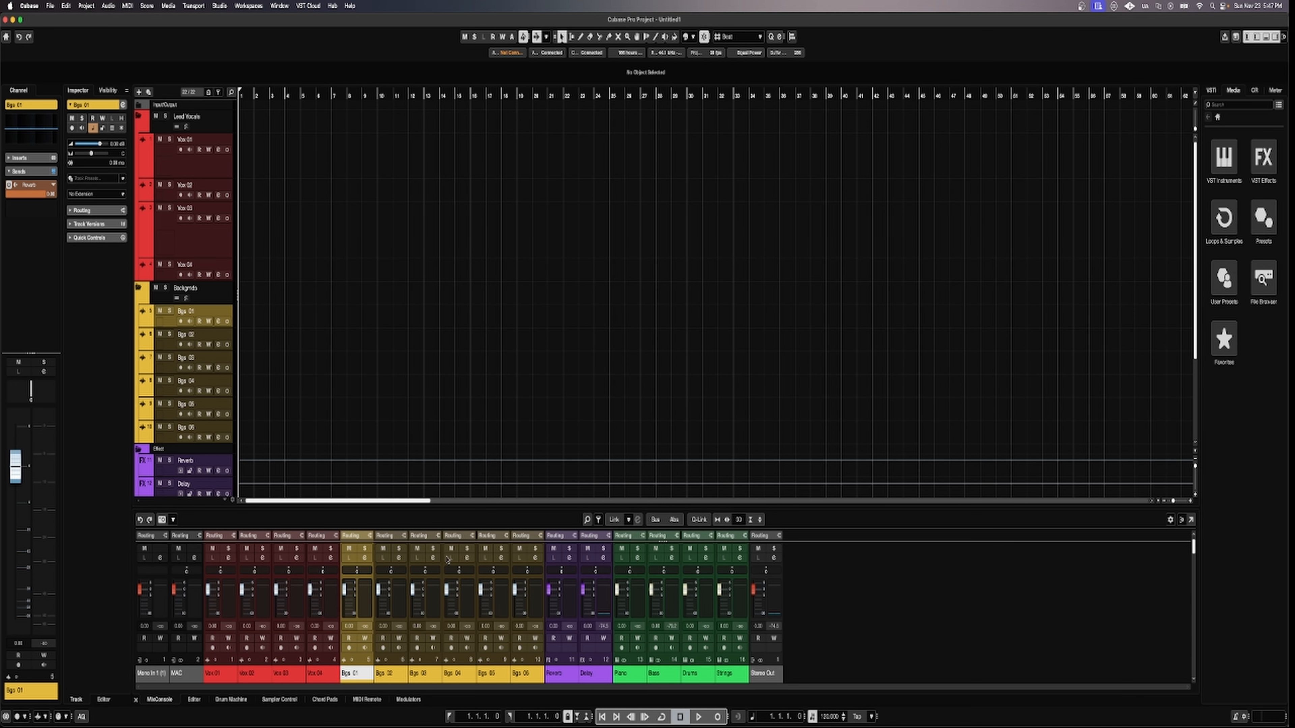
Collapse and re-expand the Lead Vocals and Backgrnds folders, then select Vox 01.
click(138, 116)
click(139, 139)
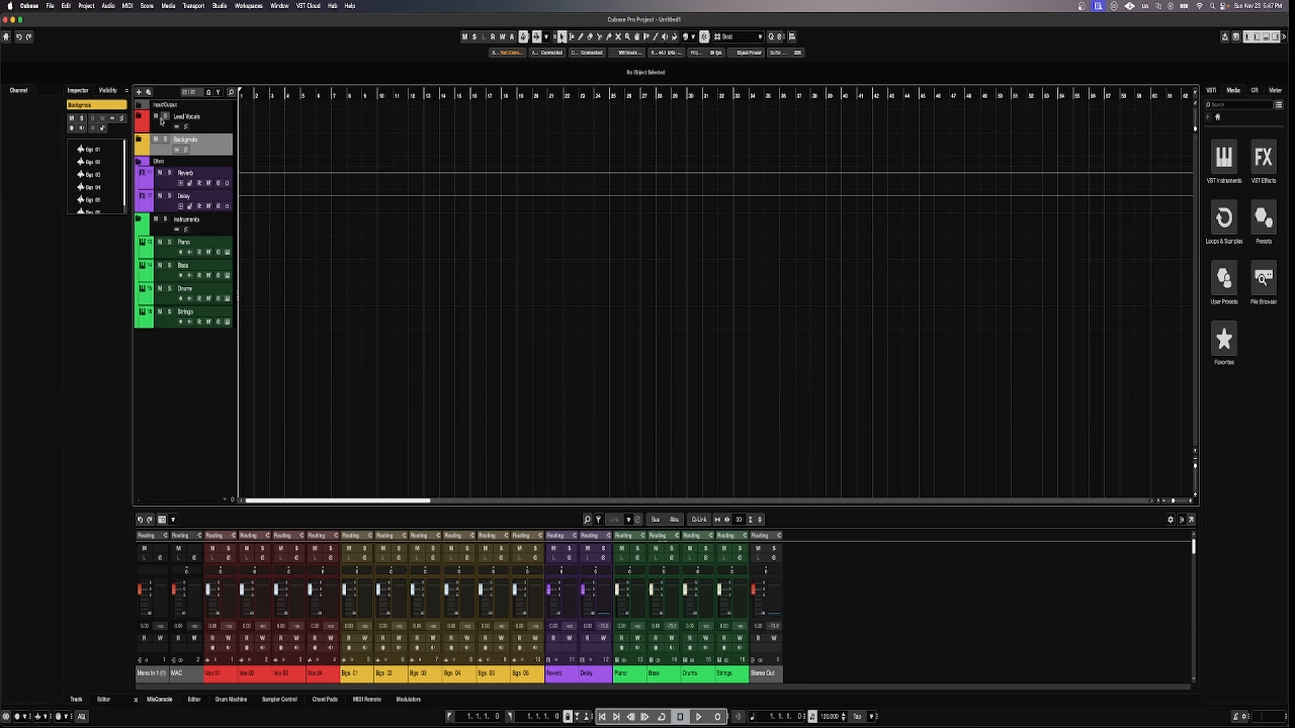
click(138, 138)
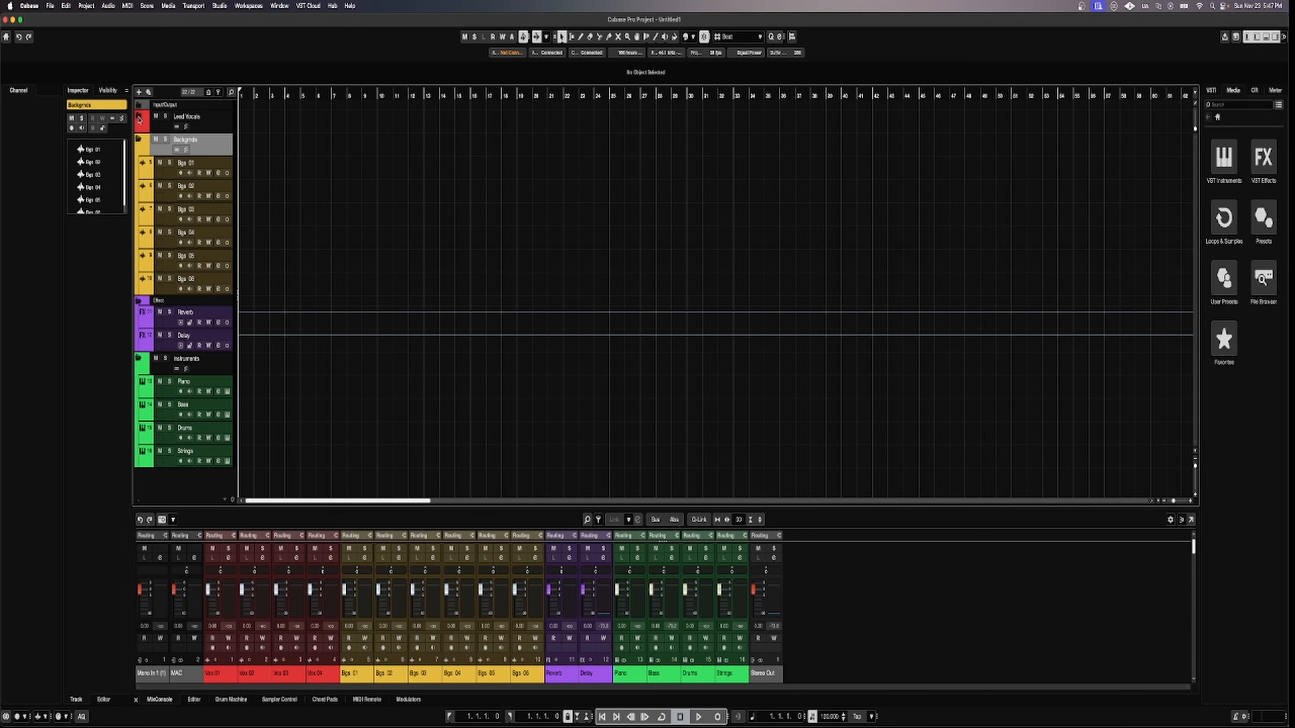
click(138, 115)
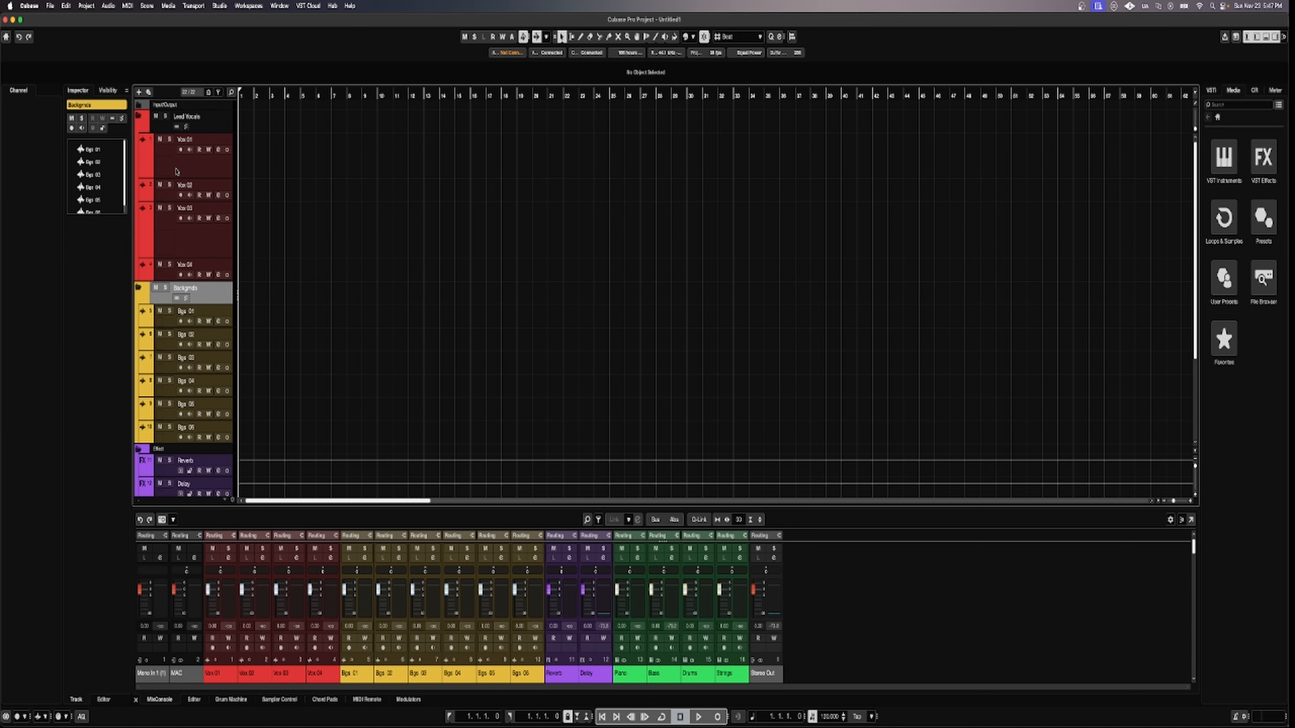
click(196, 169)
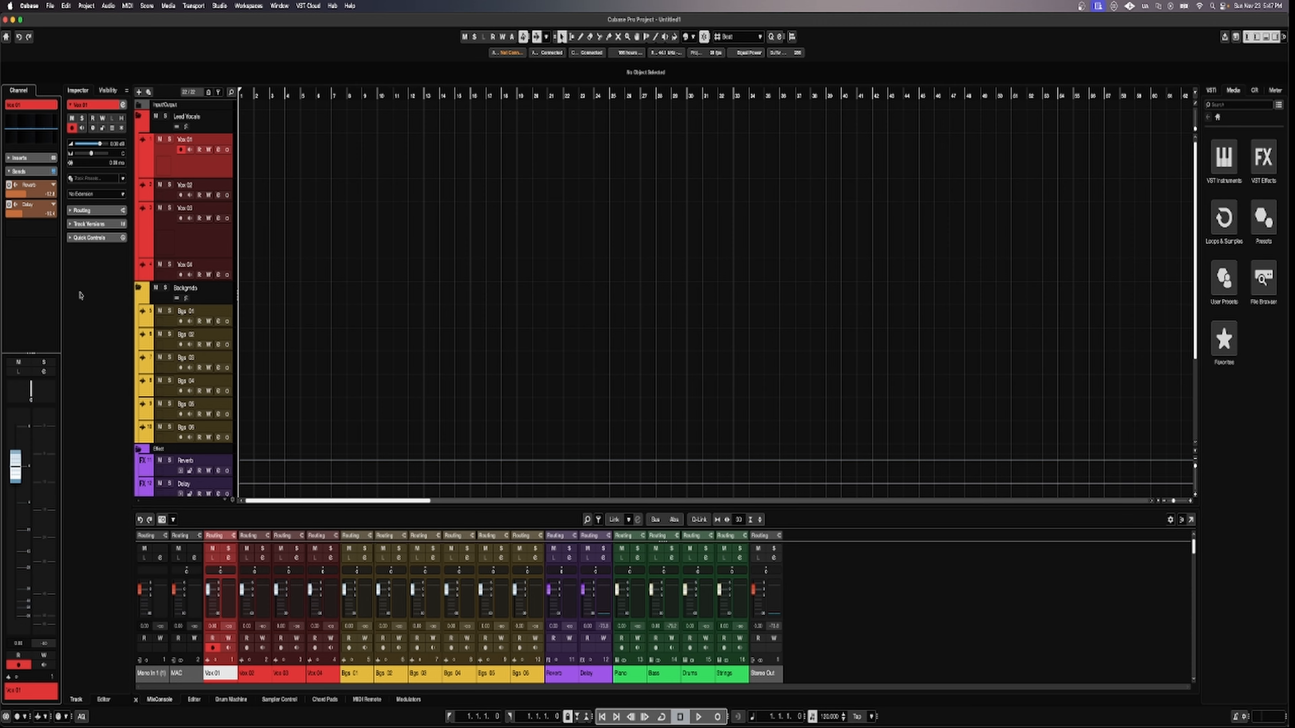